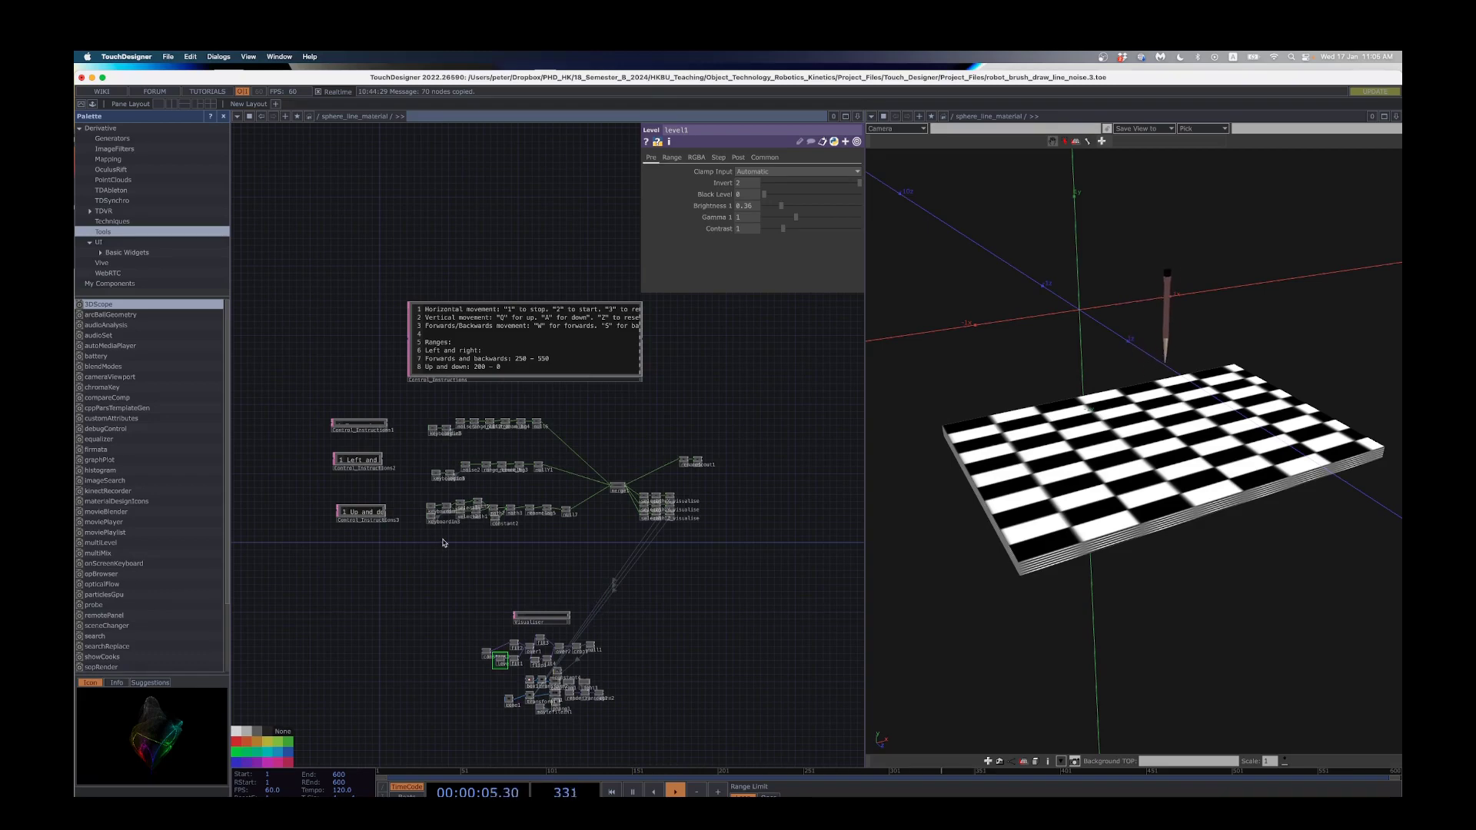
Step: Look over the operator chains that control forwards/backwards, left/right and up/down movement
{"action": "scroll", "coordinate": [442, 543], "scroll_direction": "up", "scroll_amount": 5}
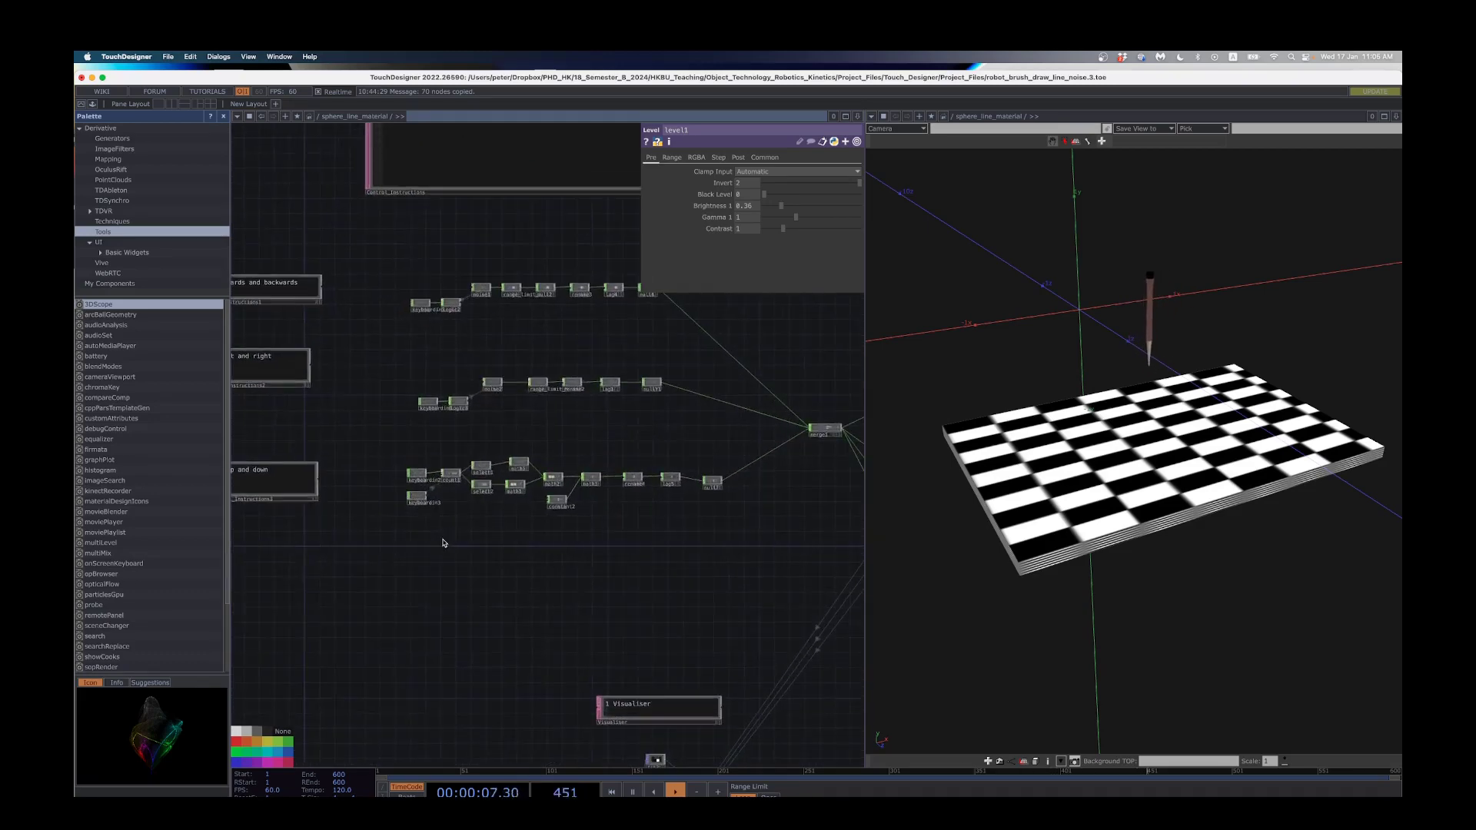
{"action": "left_click_drag", "start_coordinate": [655, 562], "coordinate": [609, 607]}
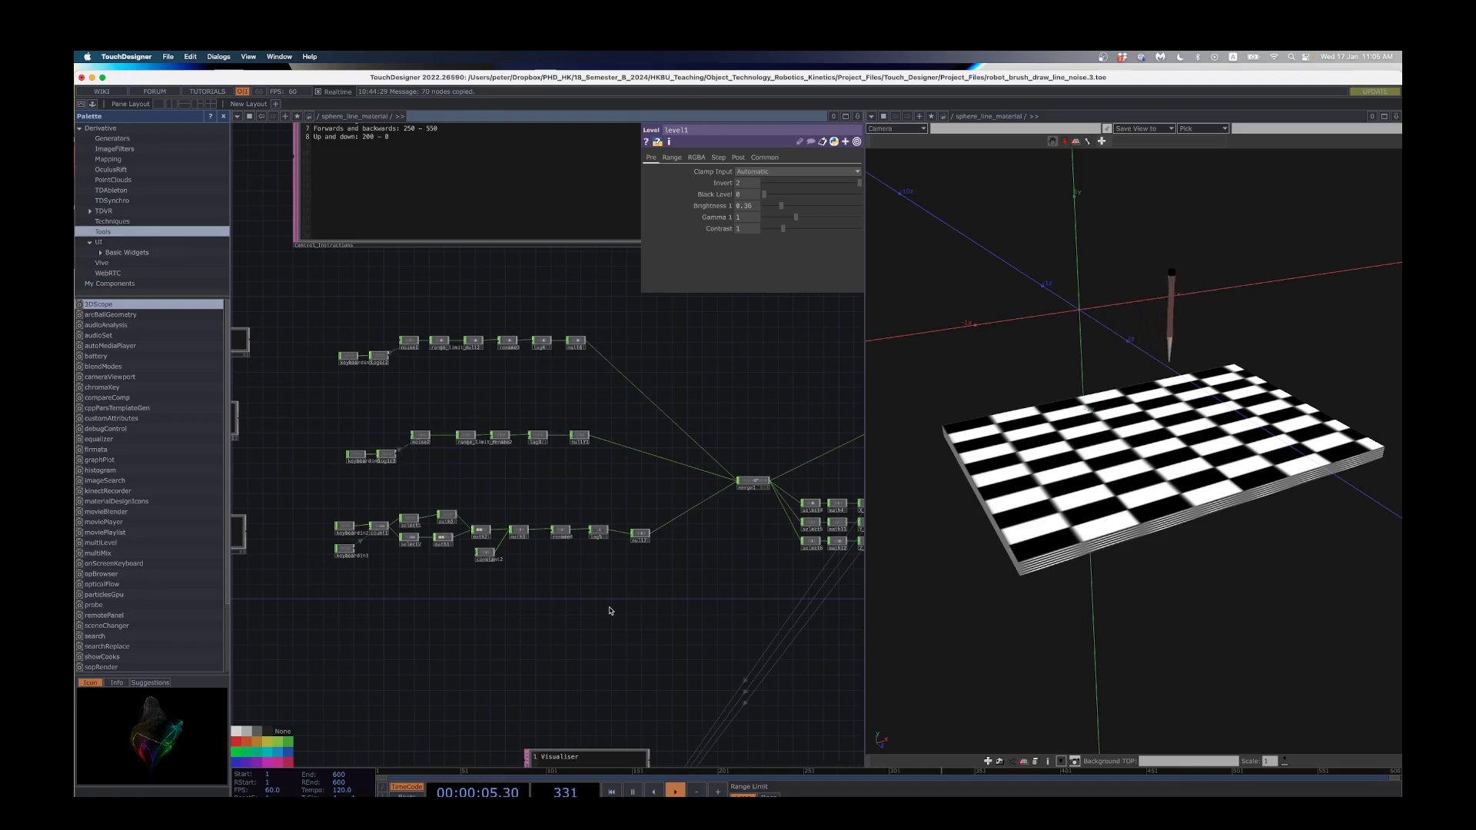
{"action": "left_click_drag", "start_coordinate": [609, 610], "coordinate": [633, 566]}
{"action": "middle_click_drag", "start_coordinate": [606, 537], "coordinate": [618, 577]}
{"action": "left_click_drag", "start_coordinate": [615, 543], "coordinate": [568, 623]}
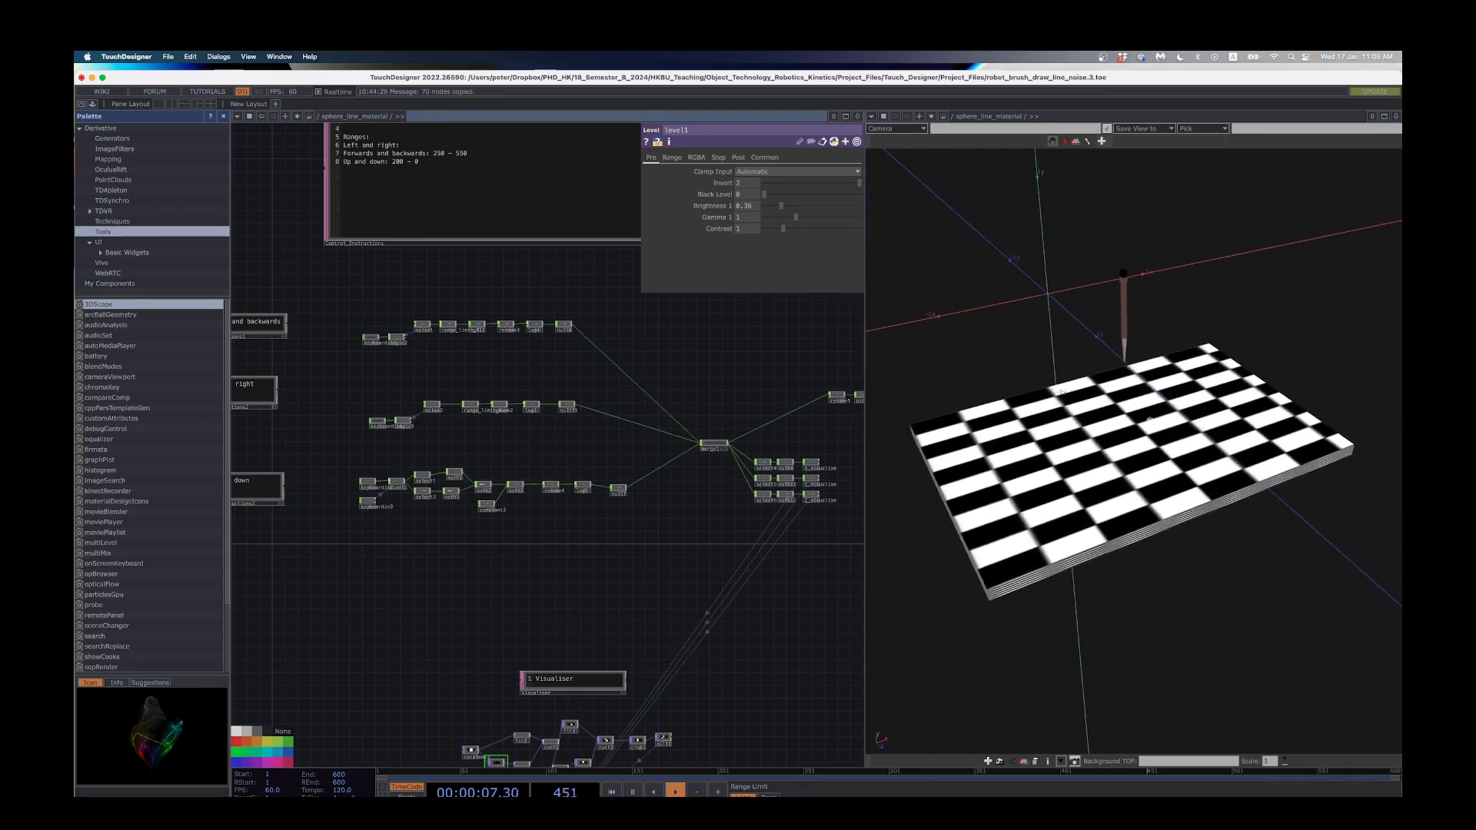
Step: Inspect the pencil and checkerboard in the 3D viewer from perspective, side and top views
{"action": "right_click_drag", "start_coordinate": [1149, 419], "coordinate": [1116, 460]}
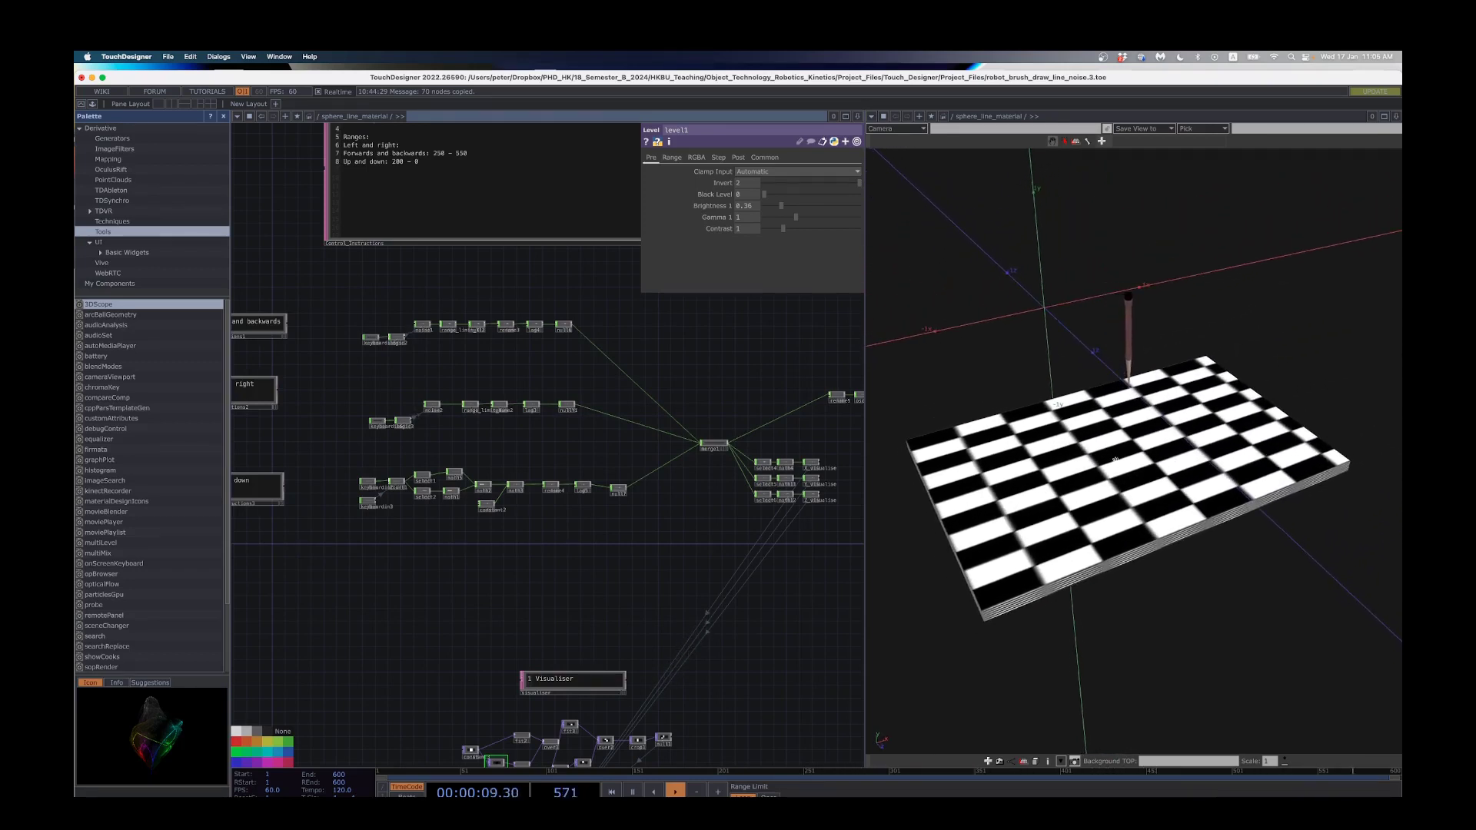
{"action": "key", "text": "2"}
{"action": "scroll", "coordinate": [1128, 467], "scroll_direction": "up", "scroll_amount": 8}
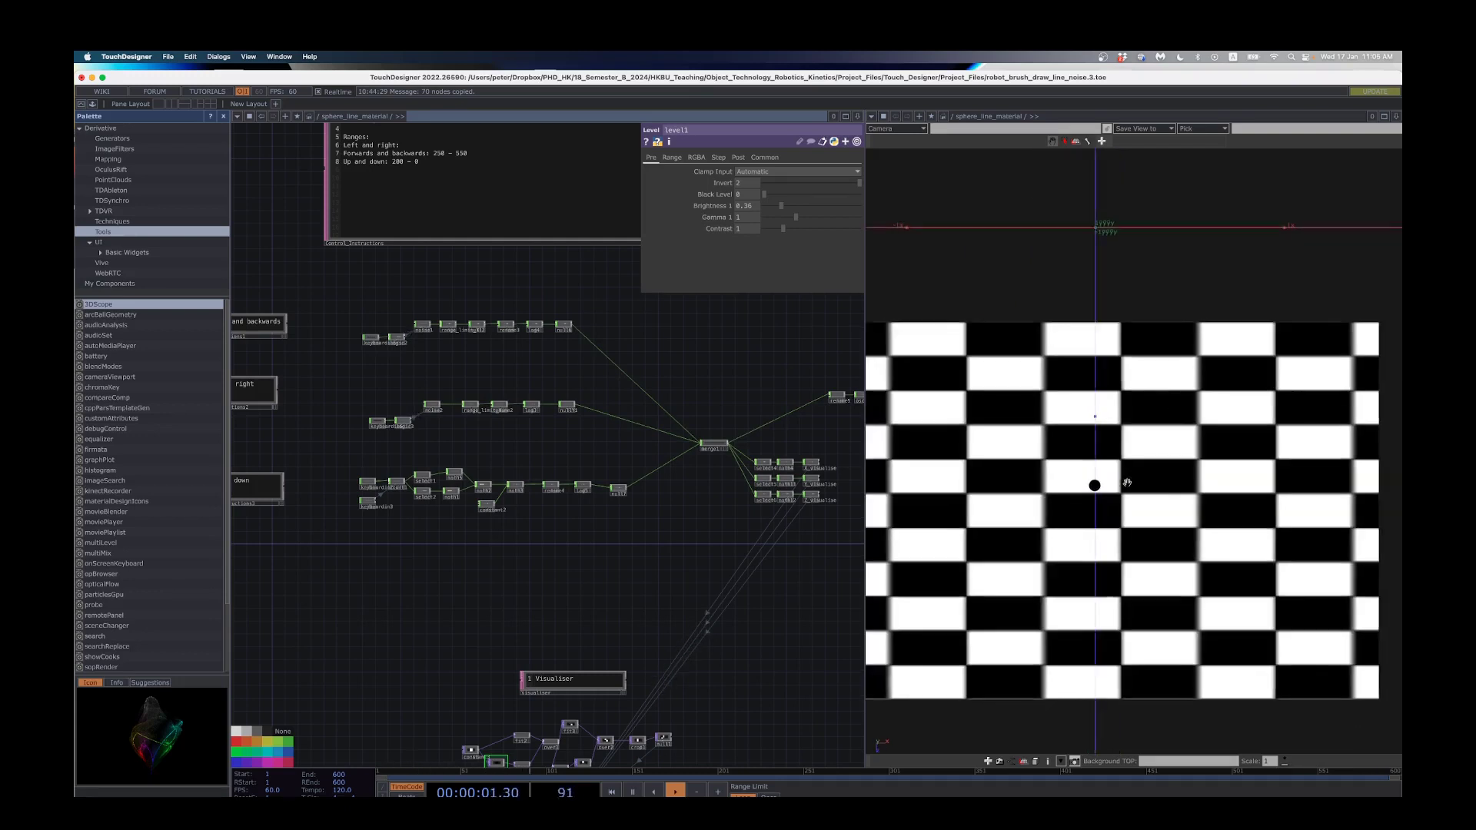
{"action": "scroll", "coordinate": [1127, 483], "scroll_direction": "down", "scroll_amount": 6}
{"action": "left_click_drag", "start_coordinate": [1127, 482], "coordinate": [1136, 455]}
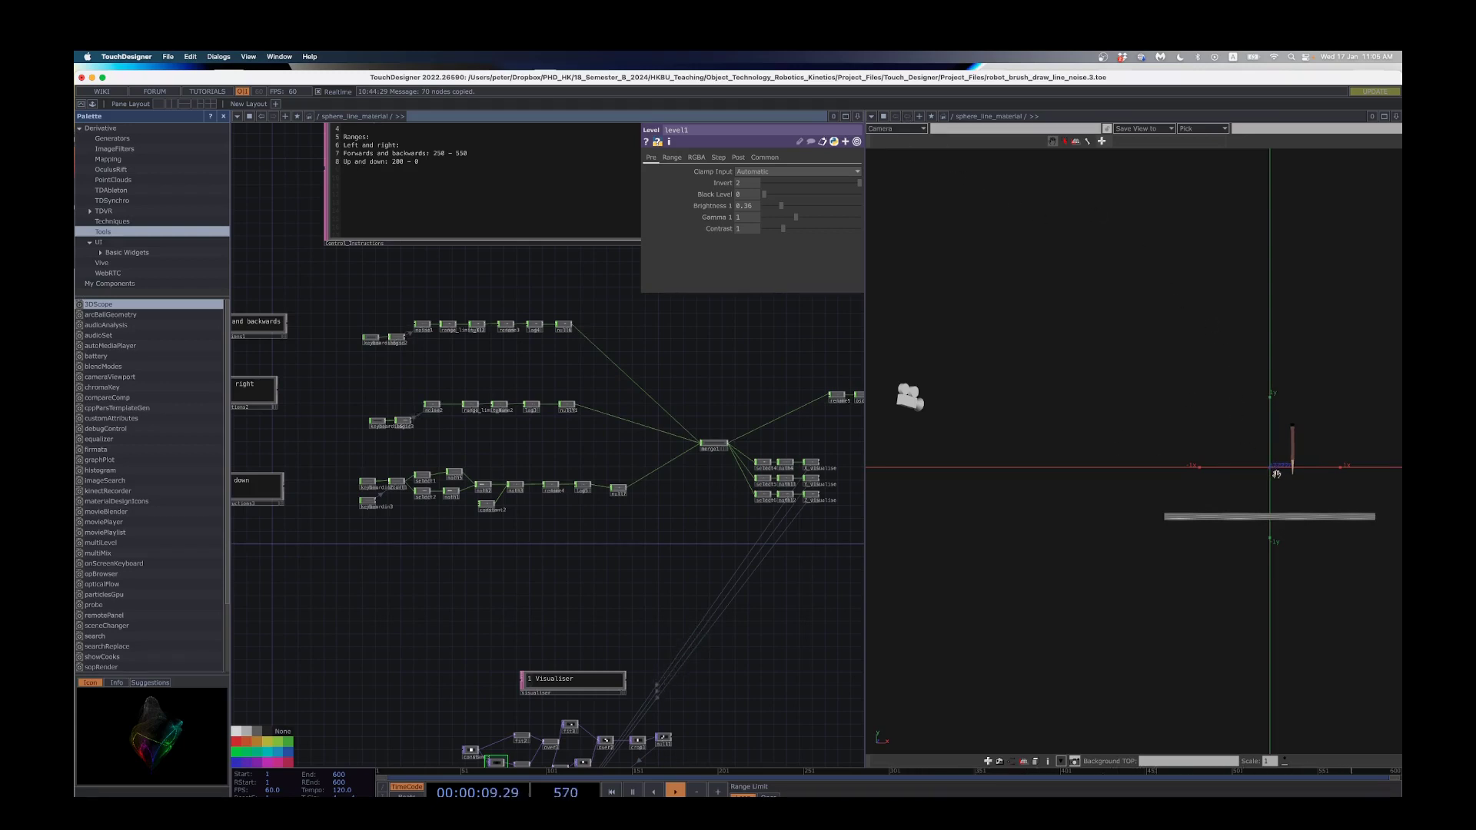
{"action": "key", "text": "t"}
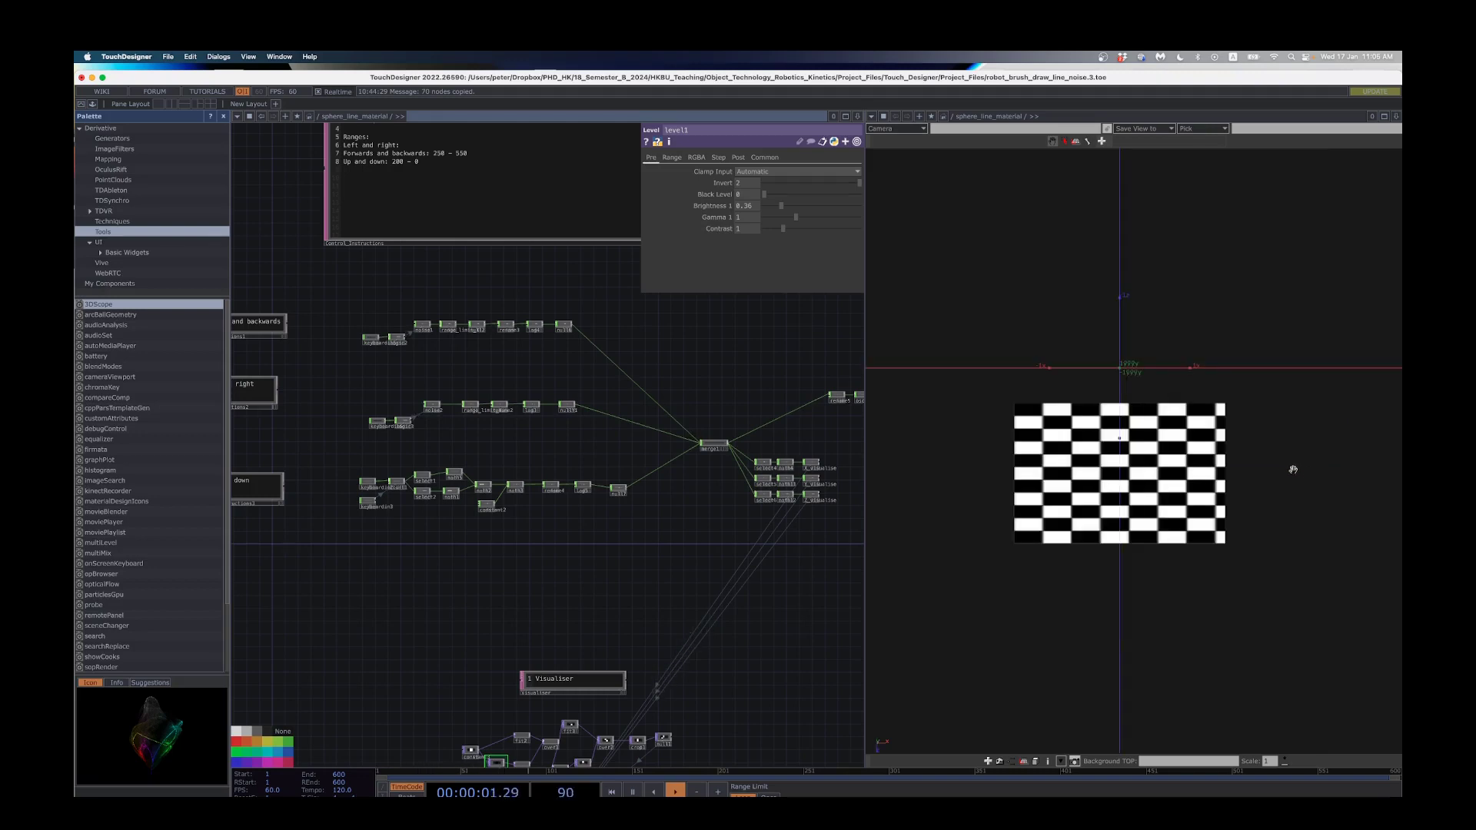
{"action": "scroll", "coordinate": [1141, 472], "scroll_direction": "up", "scroll_amount": 5}
{"action": "key", "text": "p"}
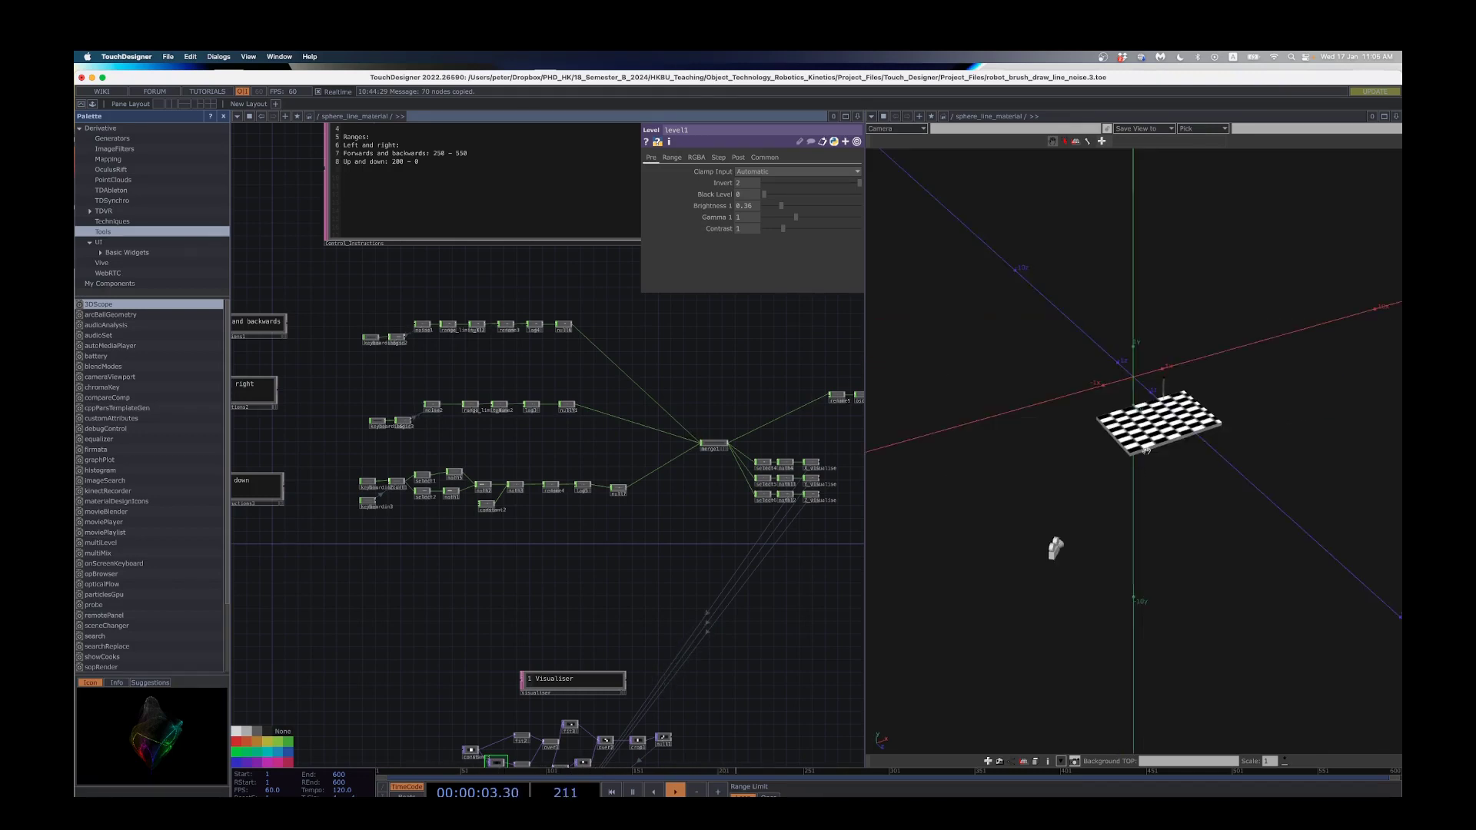
{"action": "scroll", "coordinate": [1054, 544], "scroll_direction": "up", "scroll_amount": 4}
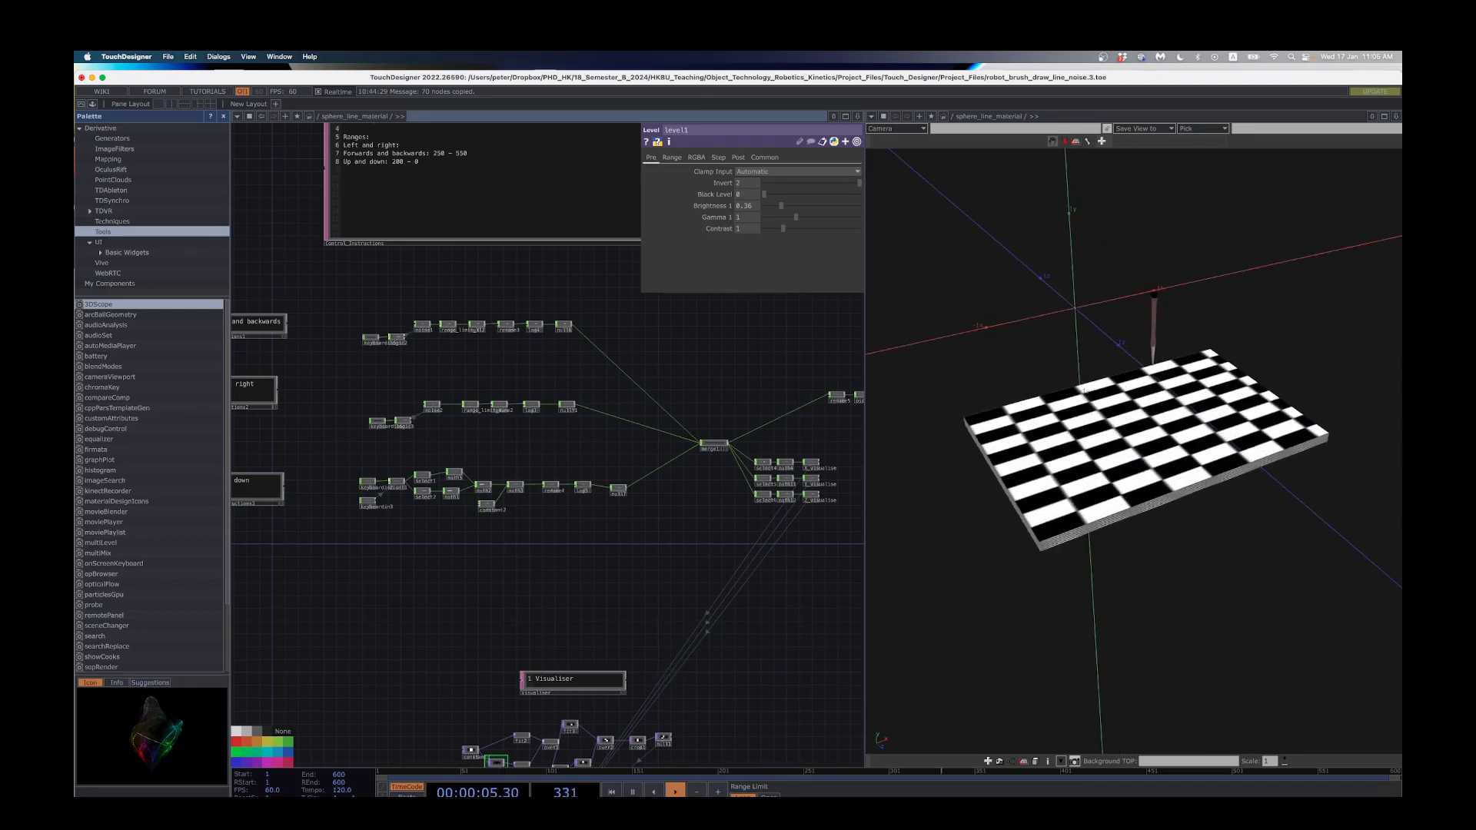
{"action": "key", "text": "t"}
{"action": "scroll", "coordinate": [1167, 457], "scroll_direction": "up", "scroll_amount": 3}
{"action": "scroll", "coordinate": [1168, 458], "scroll_direction": "up", "scroll_amount": 5}
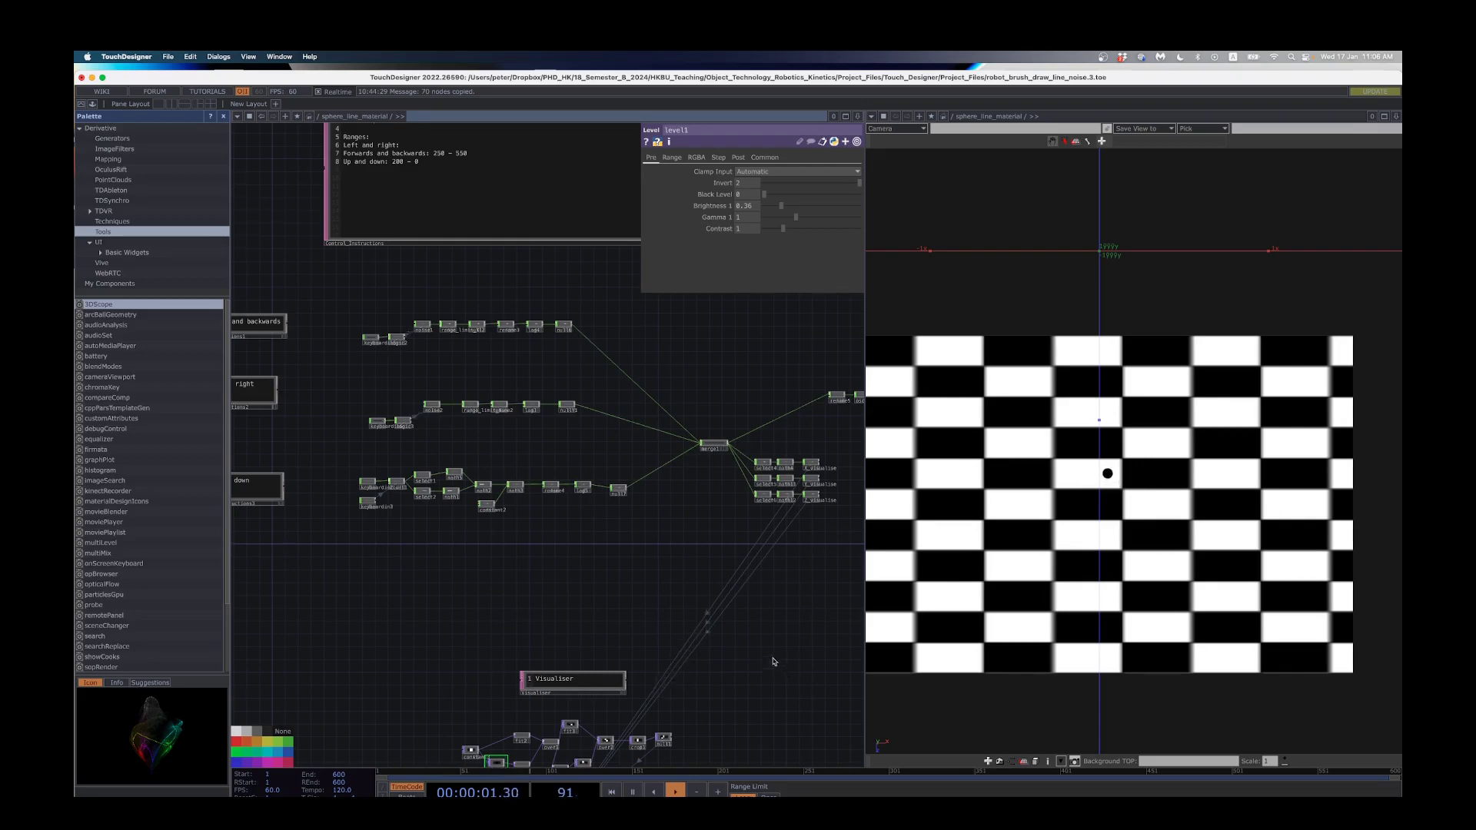
Step: Set Invert to 0 on the Level operator in the Visualiser's checkerboard pattern chain
{"action": "scroll", "coordinate": [773, 661], "scroll_direction": "down", "scroll_amount": 10}
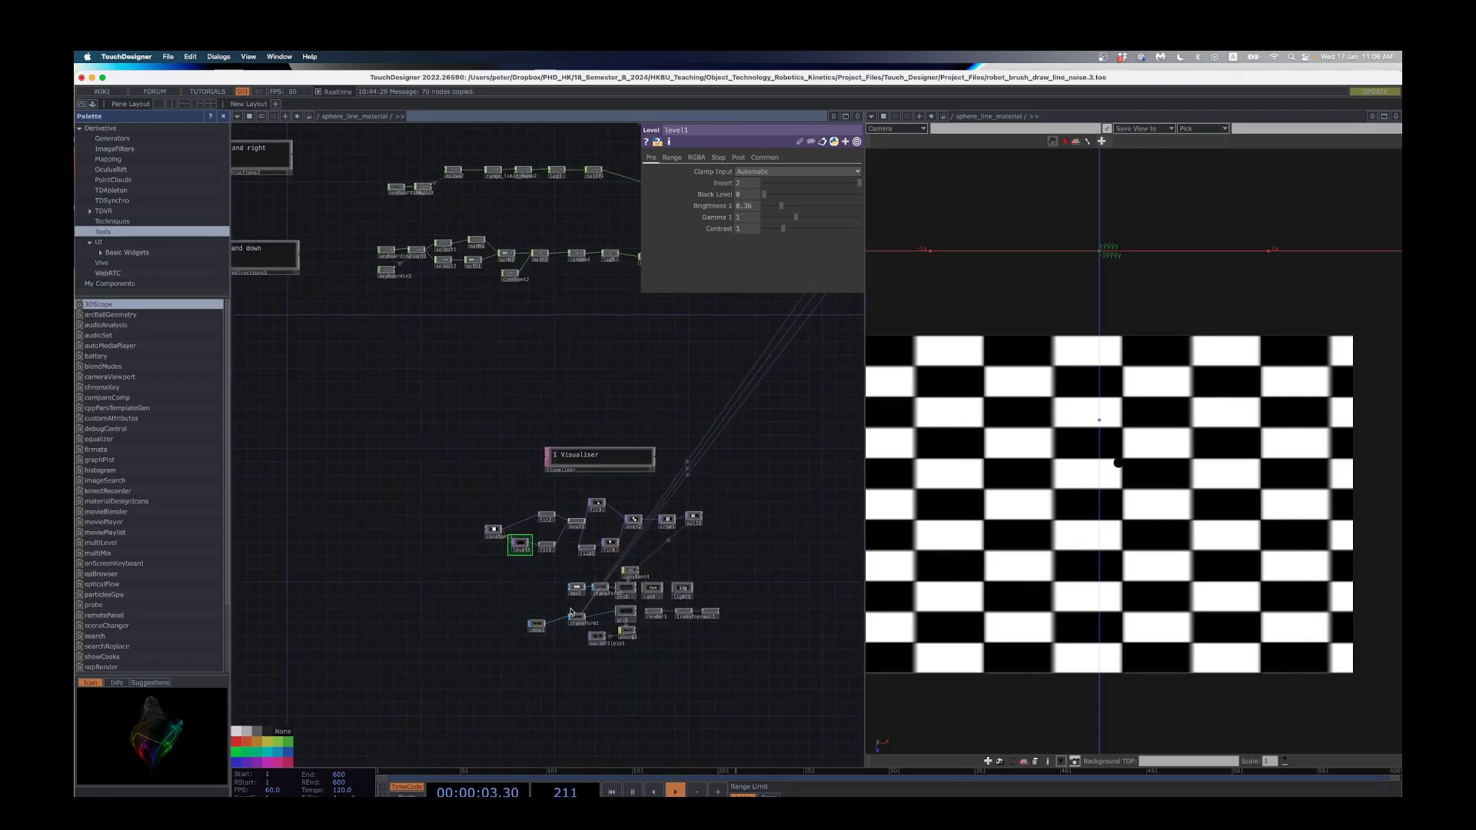
{"action": "scroll", "coordinate": [546, 608], "scroll_direction": "up", "scroll_amount": 6}
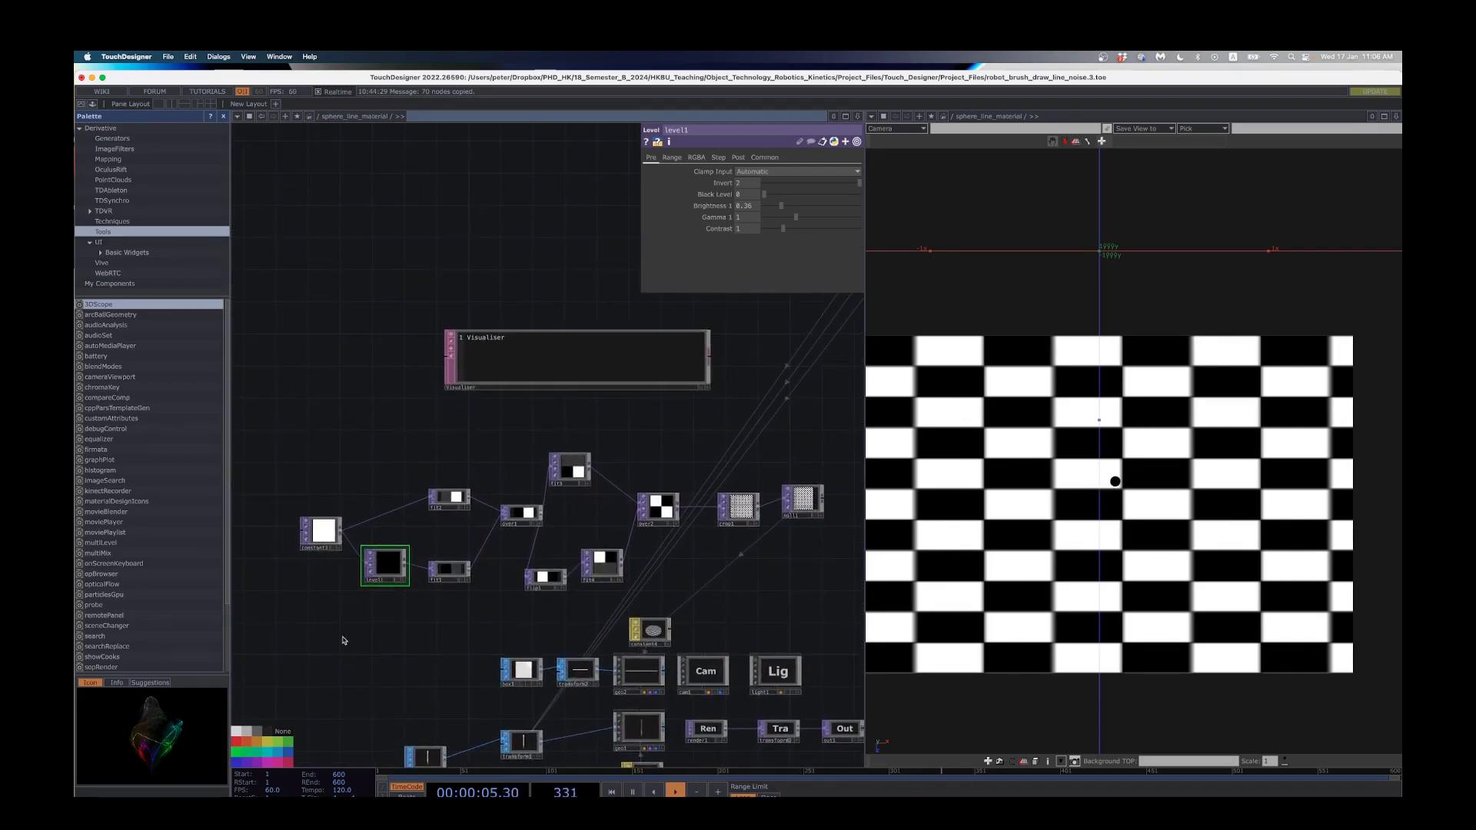
{"action": "left_click_drag", "start_coordinate": [320, 626], "coordinate": [819, 436]}
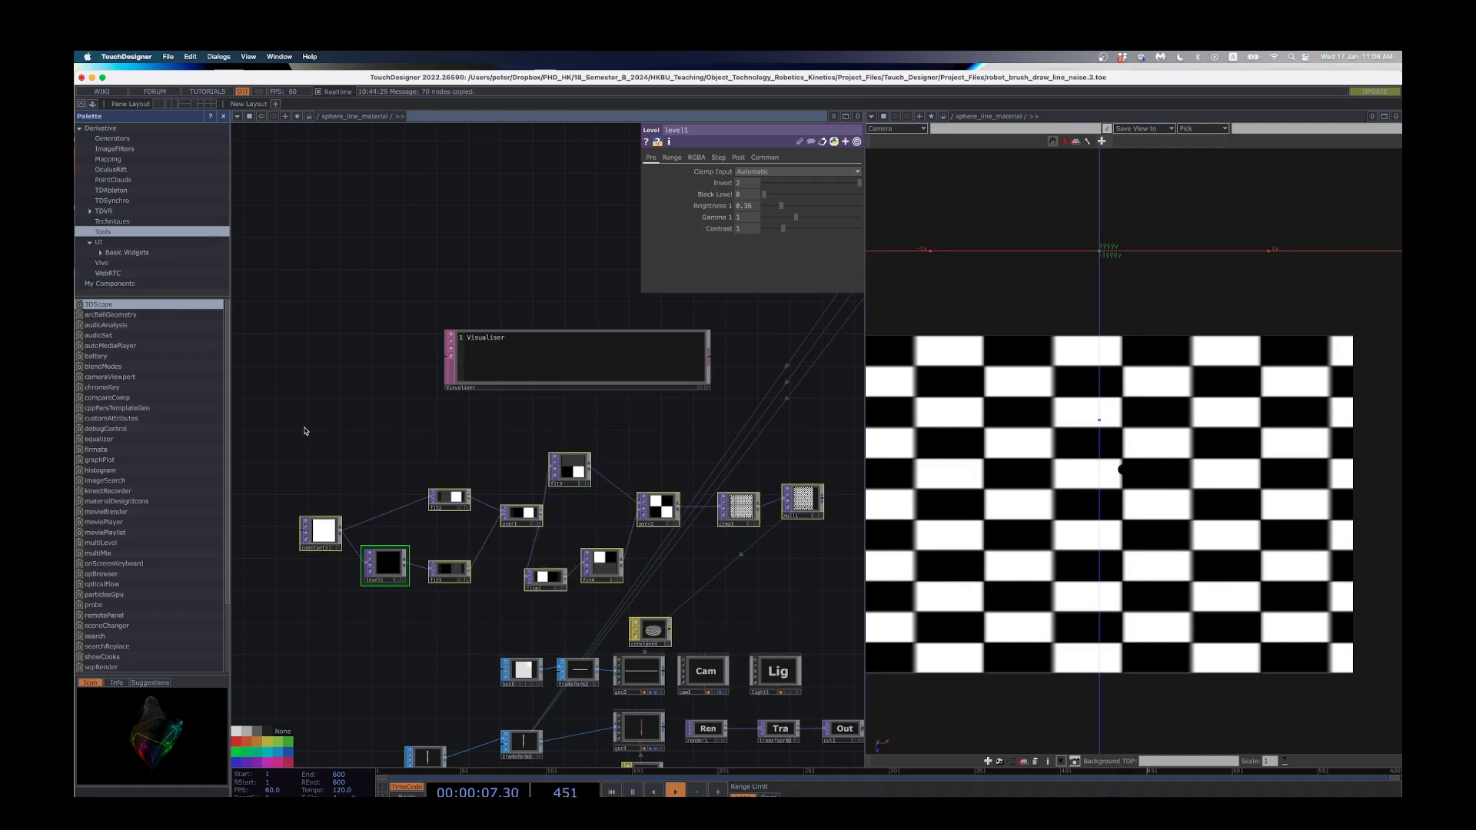
{"action": "left_click_drag", "start_coordinate": [304, 431], "coordinate": [831, 583]}
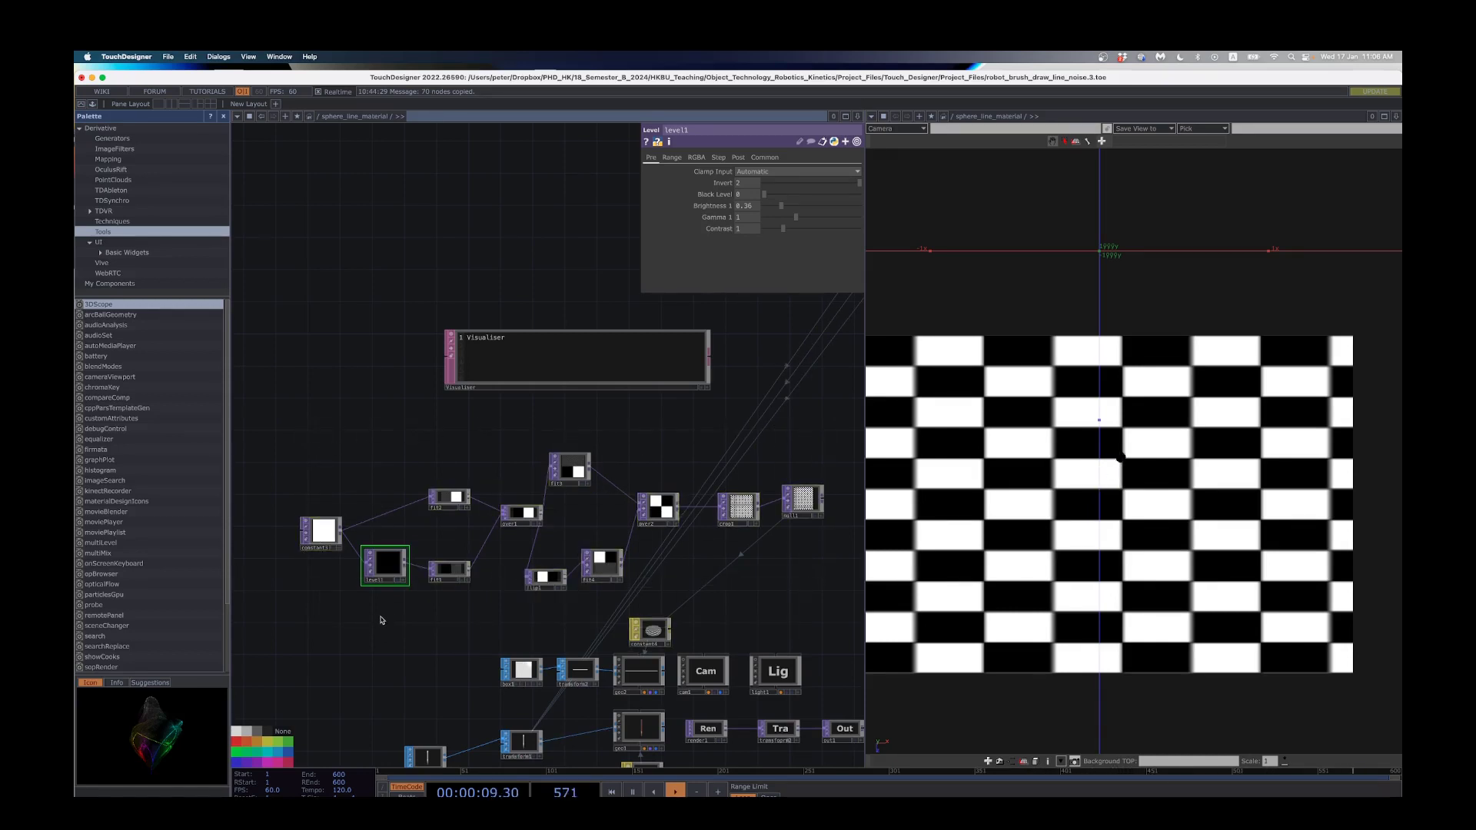
{"action": "scroll", "coordinate": [387, 600], "scroll_direction": "up", "scroll_amount": 3}
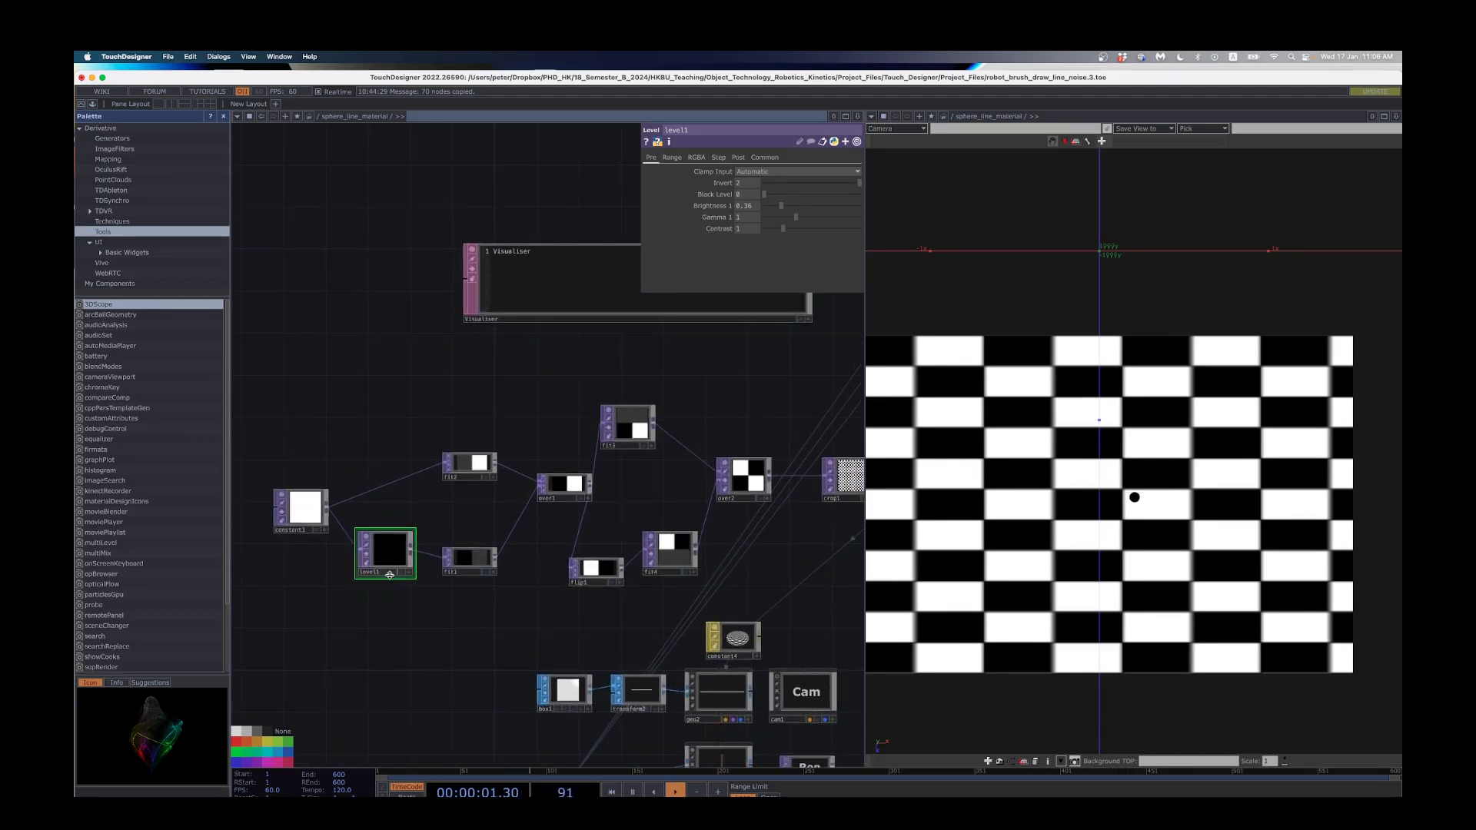
{"action": "left_click", "coordinate": [333, 512]}
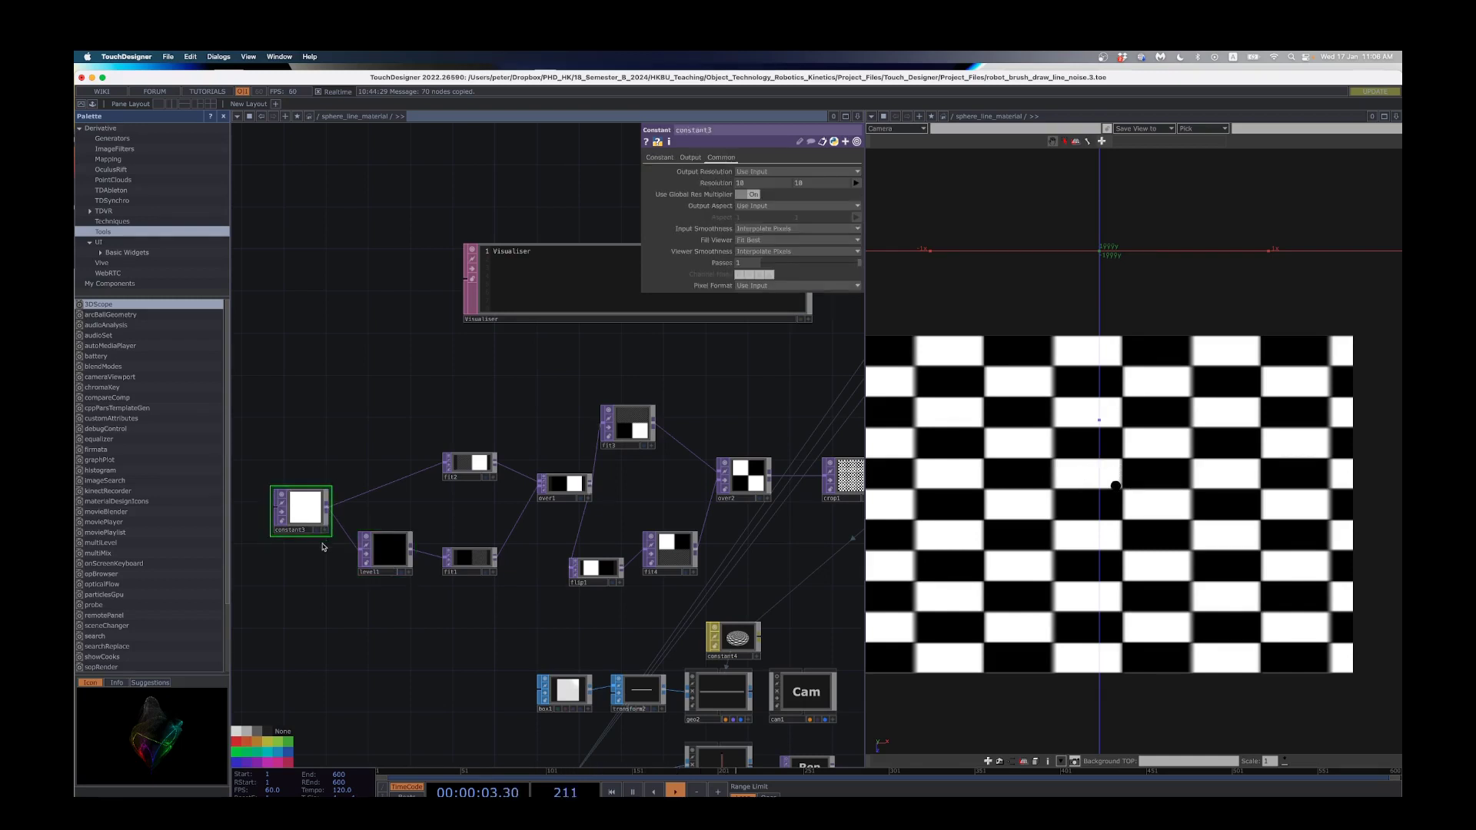
{"action": "left_click", "coordinate": [387, 551]}
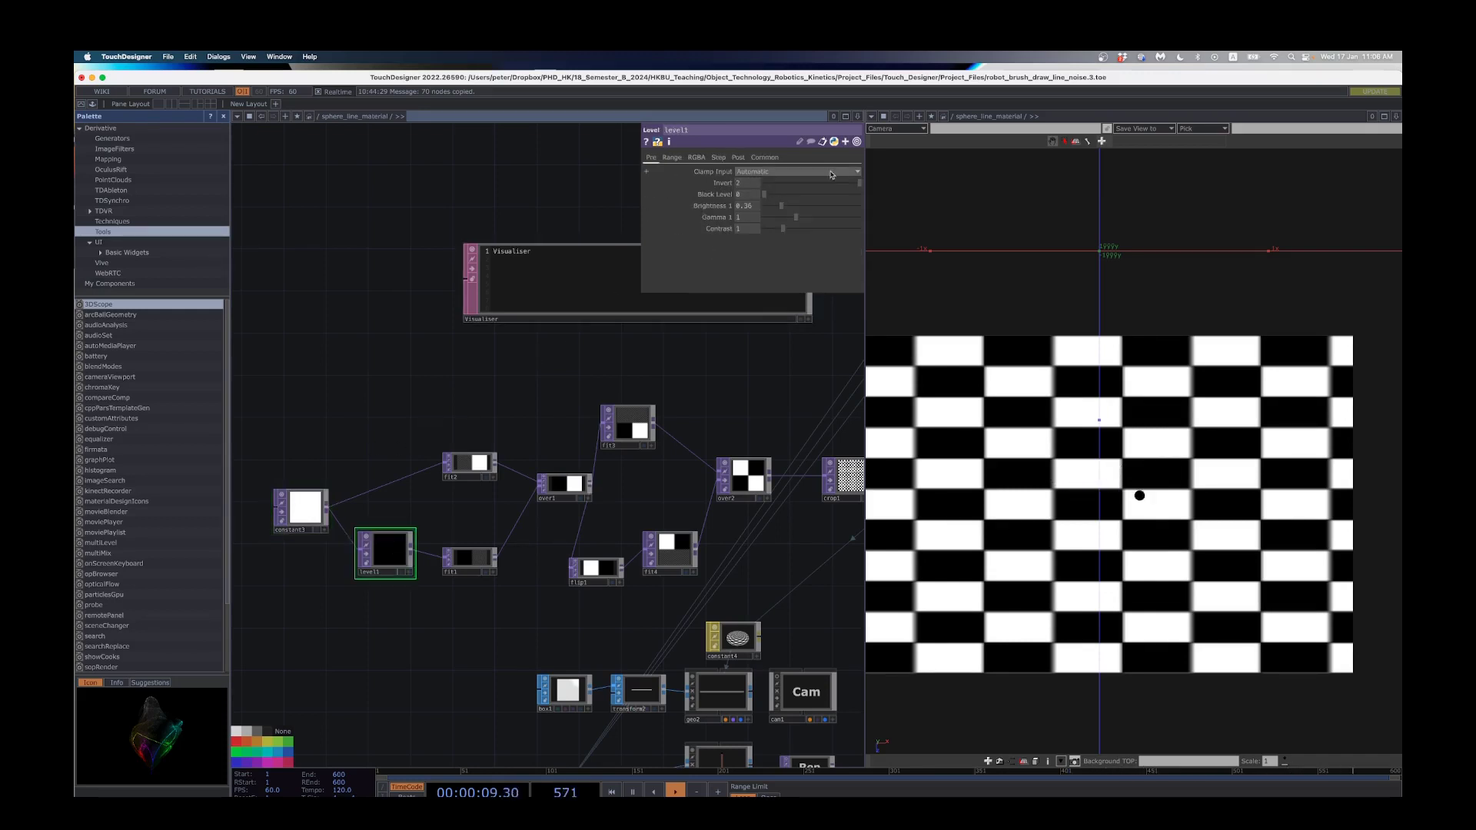
{"action": "mouse_move", "coordinate": [765, 184]}
{"action": "left_mouse_down"}
{"action": "mouse_move", "coordinate": [791, 187]}
{"action": "mouse_move", "coordinate": [759, 188]}
{"action": "left_mouse_up"}
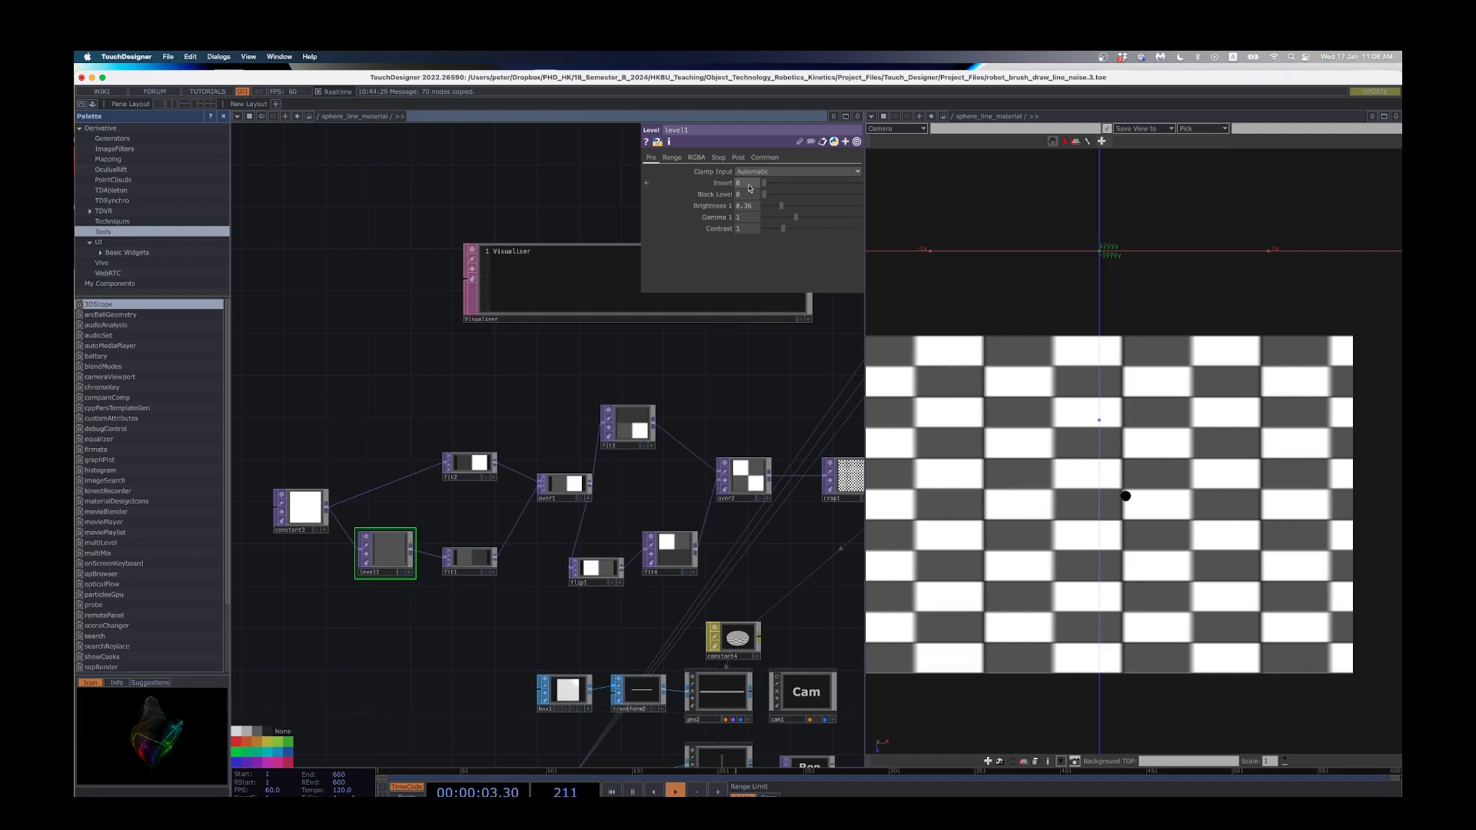
{"action": "scroll", "coordinate": [1133, 452], "scroll_direction": "down", "scroll_amount": 3}
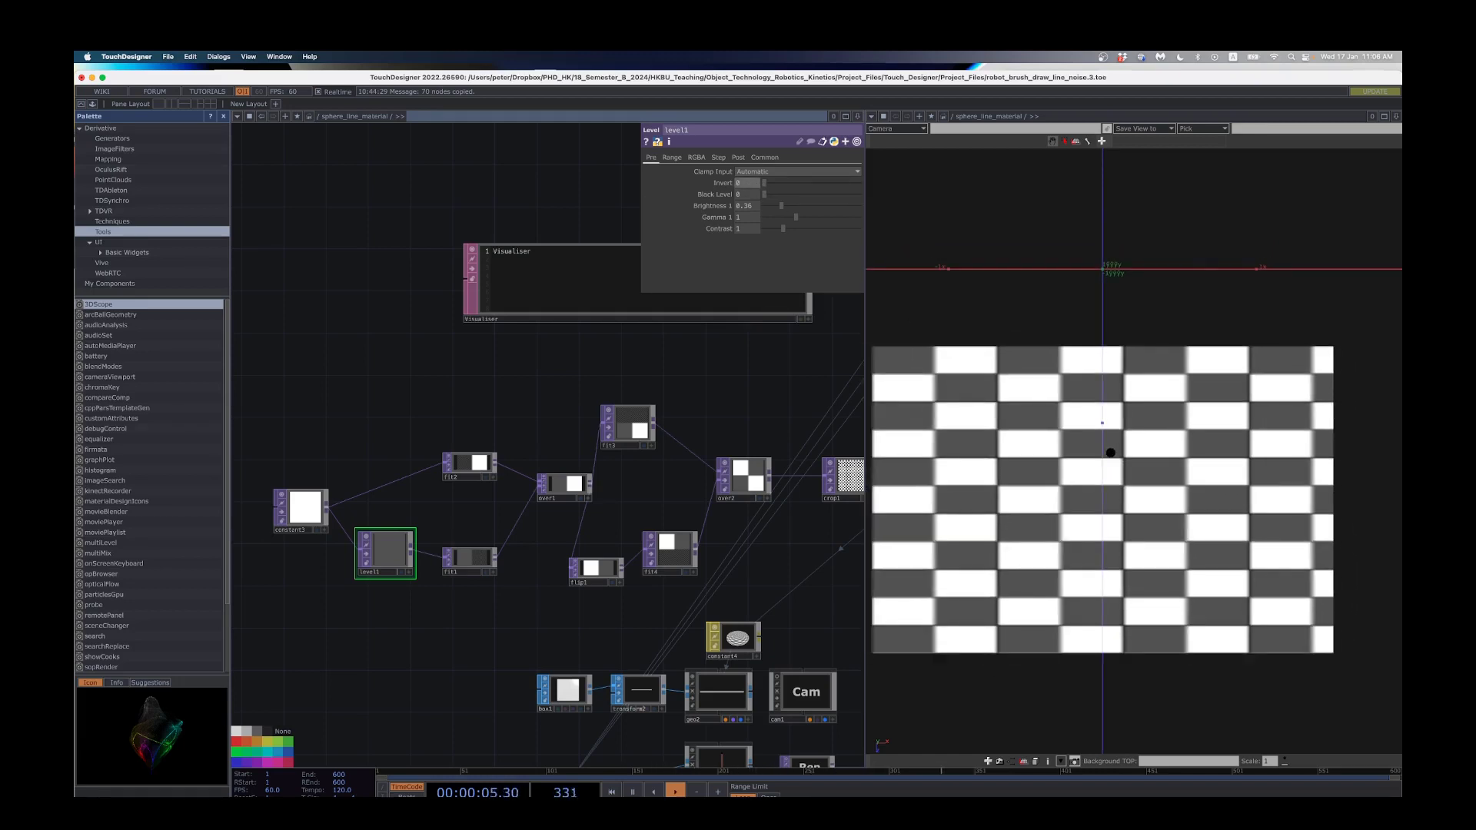
{"action": "middle_click_drag", "start_coordinate": [1134, 453], "coordinate": [1157, 448]}
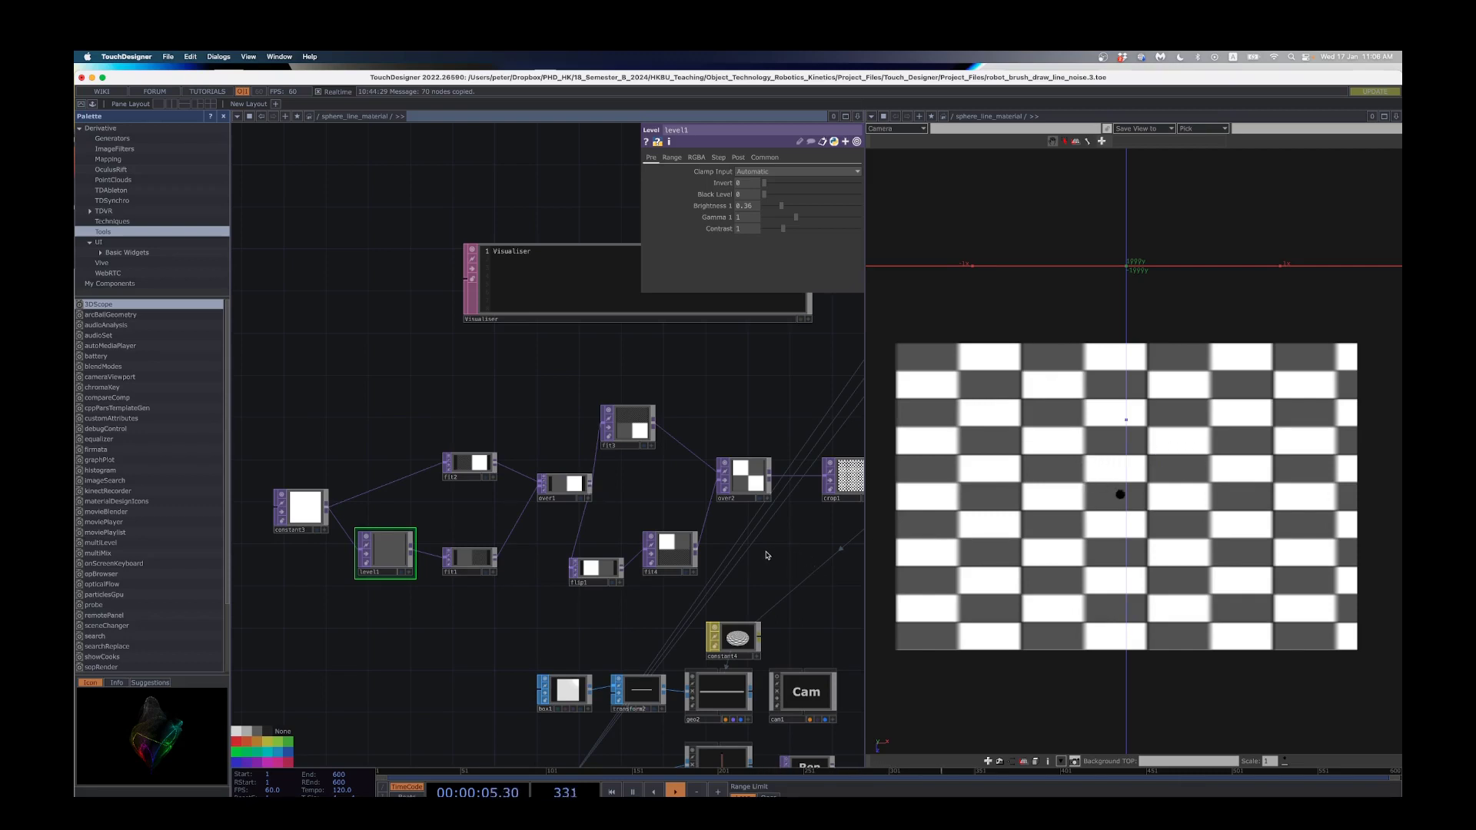
Step: Examine the Visualiser network, the movement-control chains and the links between them
{"action": "scroll", "coordinate": [711, 552], "scroll_direction": "down", "scroll_amount": 2}
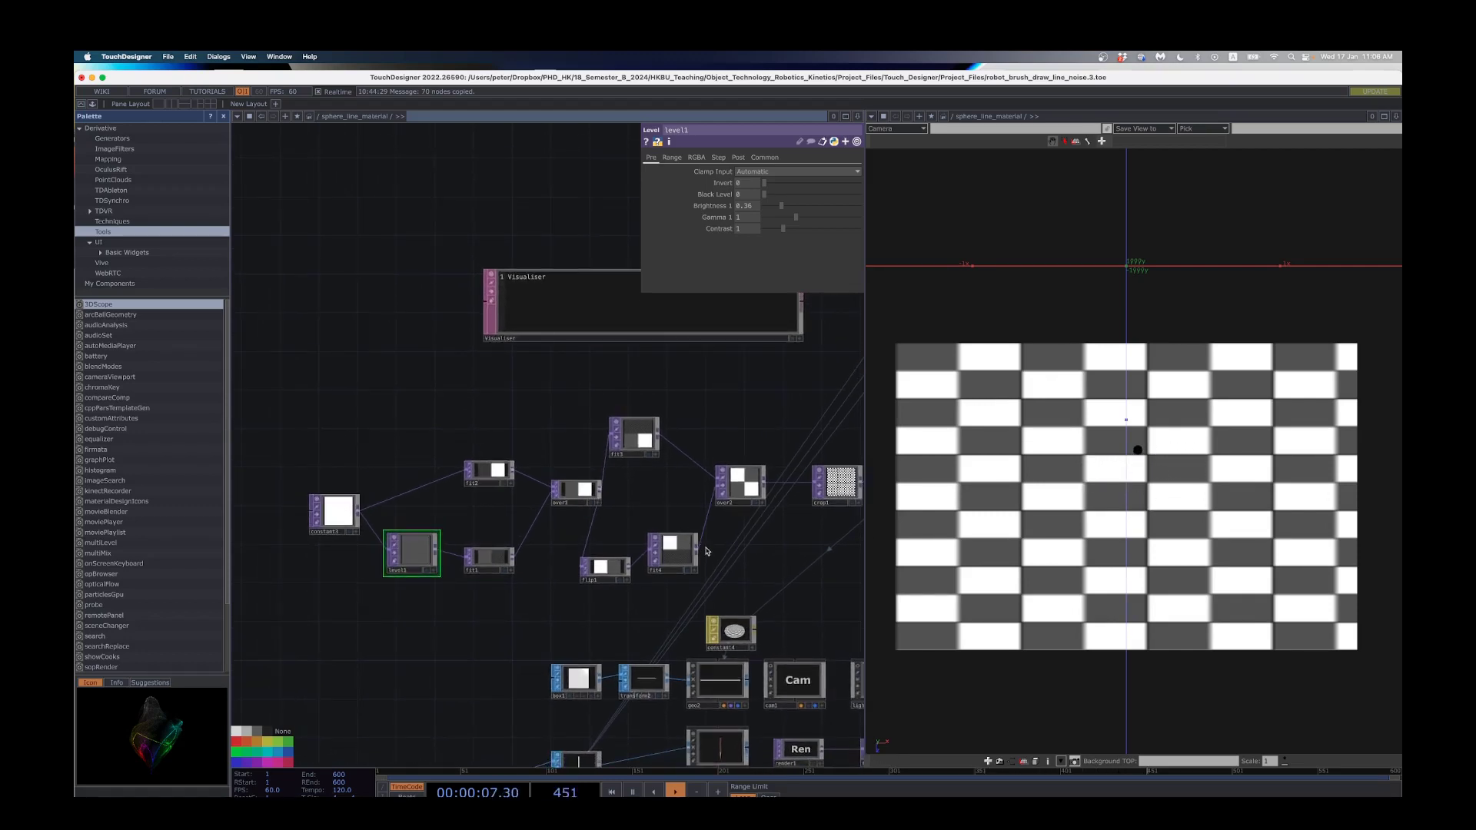
{"action": "scroll", "coordinate": [638, 460], "scroll_direction": "down", "scroll_amount": 2}
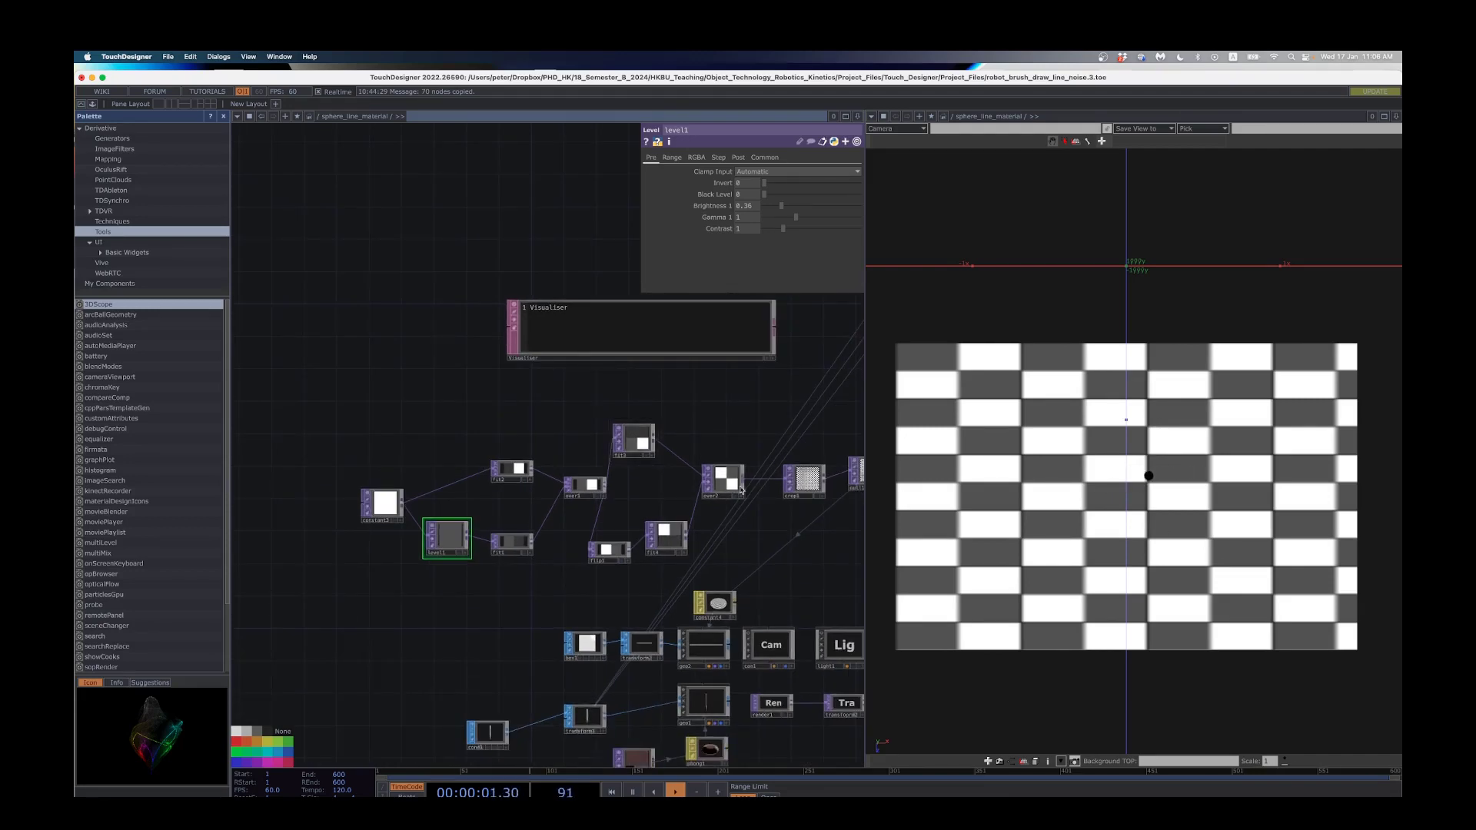
{"action": "scroll", "coordinate": [755, 486], "scroll_direction": "down", "scroll_amount": 4}
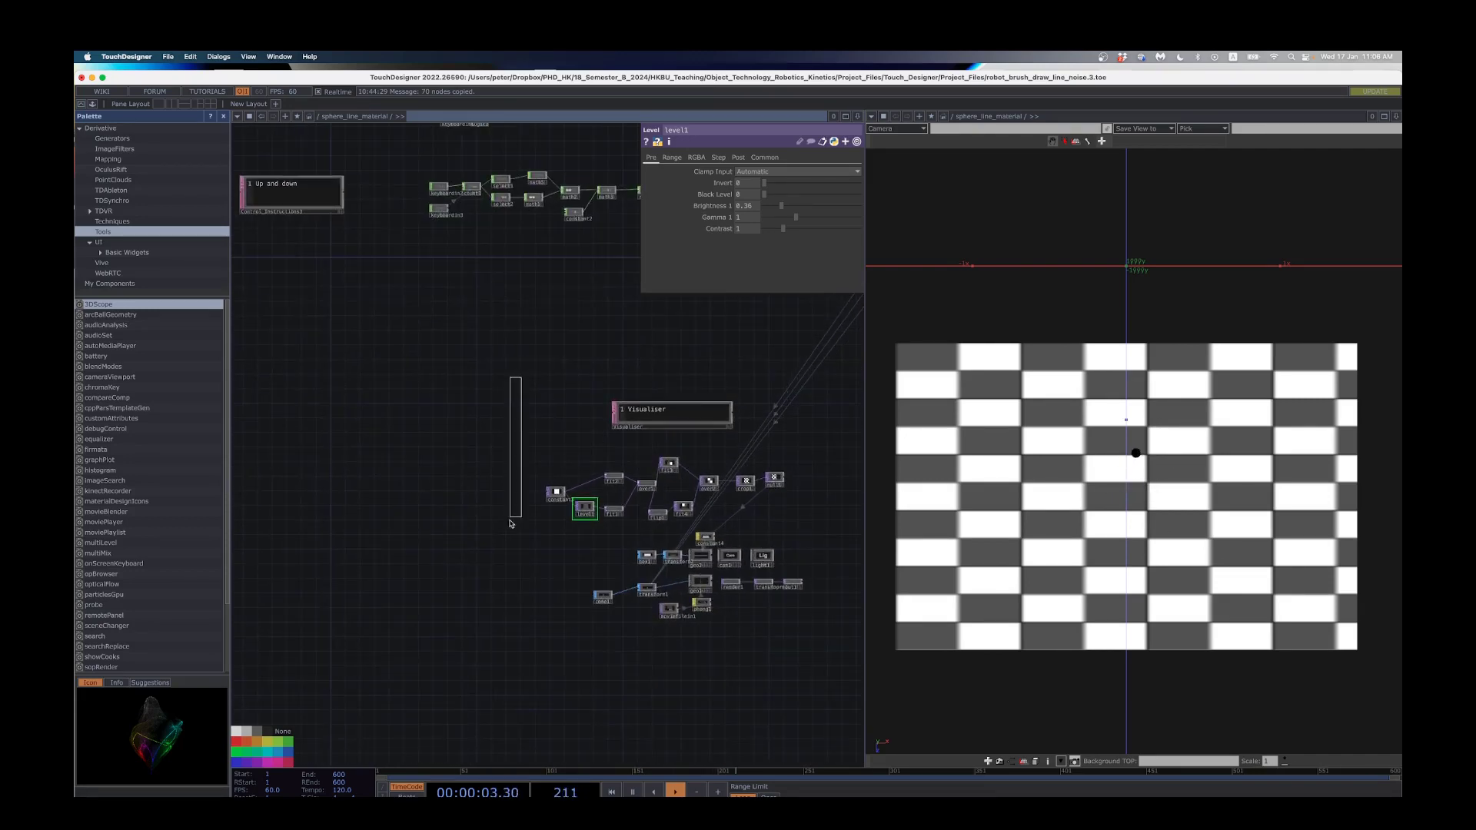
{"action": "scroll", "coordinate": [511, 500], "scroll_direction": "up", "scroll_amount": 10}
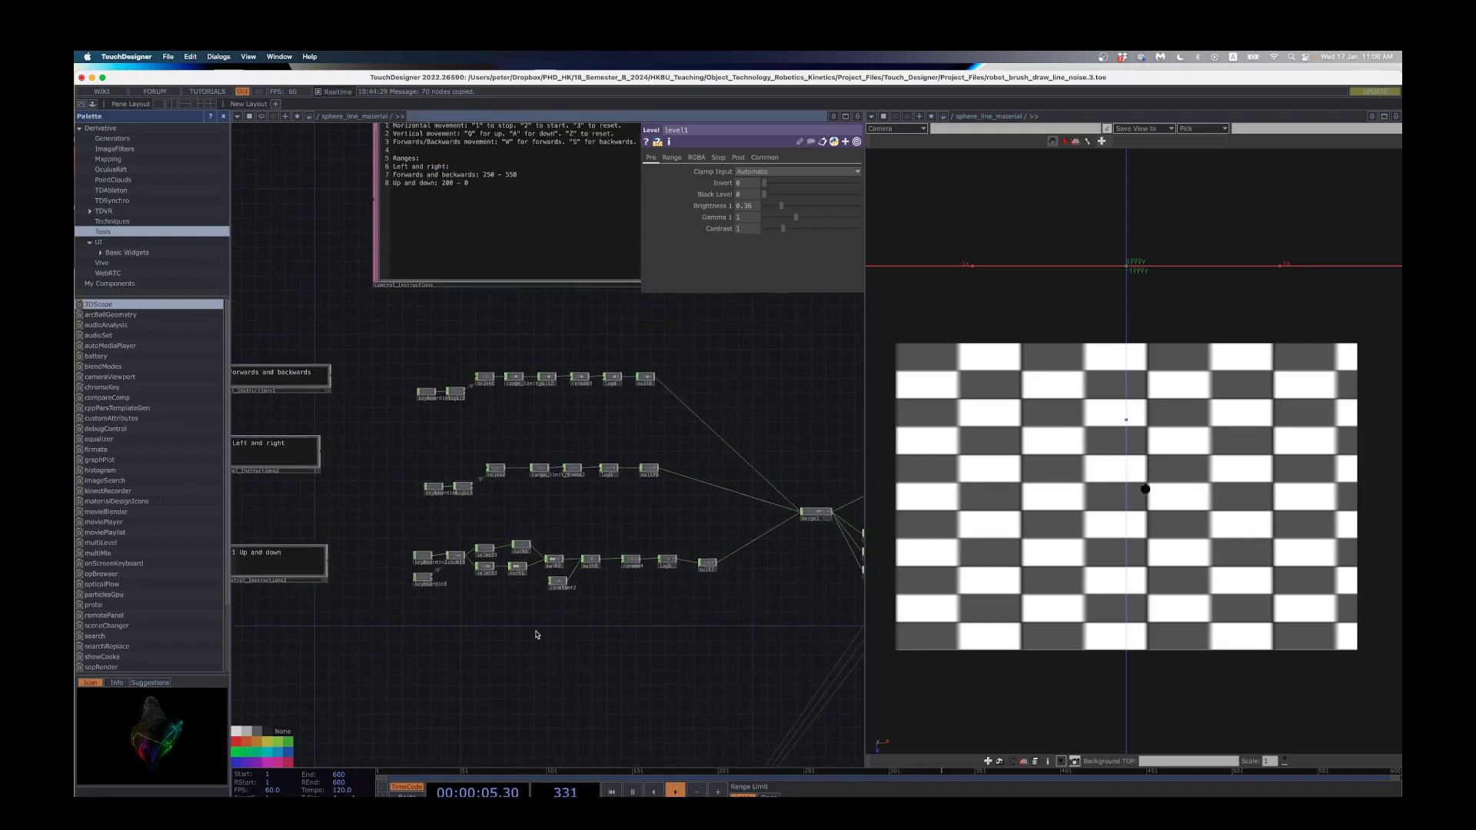
{"action": "scroll", "coordinate": [554, 617], "scroll_direction": "up", "scroll_amount": 2}
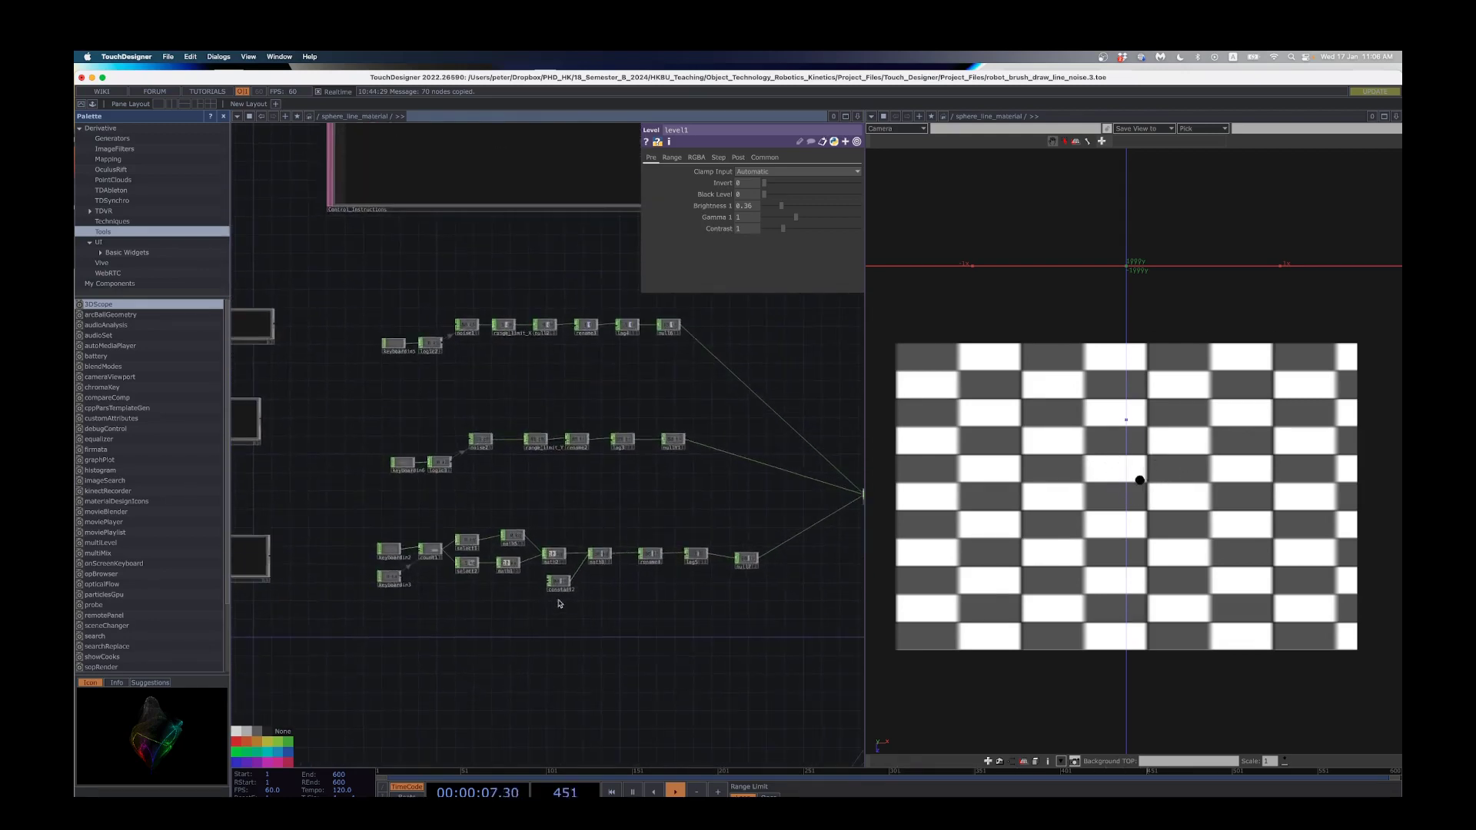
{"action": "scroll", "coordinate": [561, 590], "scroll_direction": "down", "scroll_amount": 10}
{"action": "scroll", "coordinate": [562, 592], "scroll_direction": "up", "scroll_amount": 5}
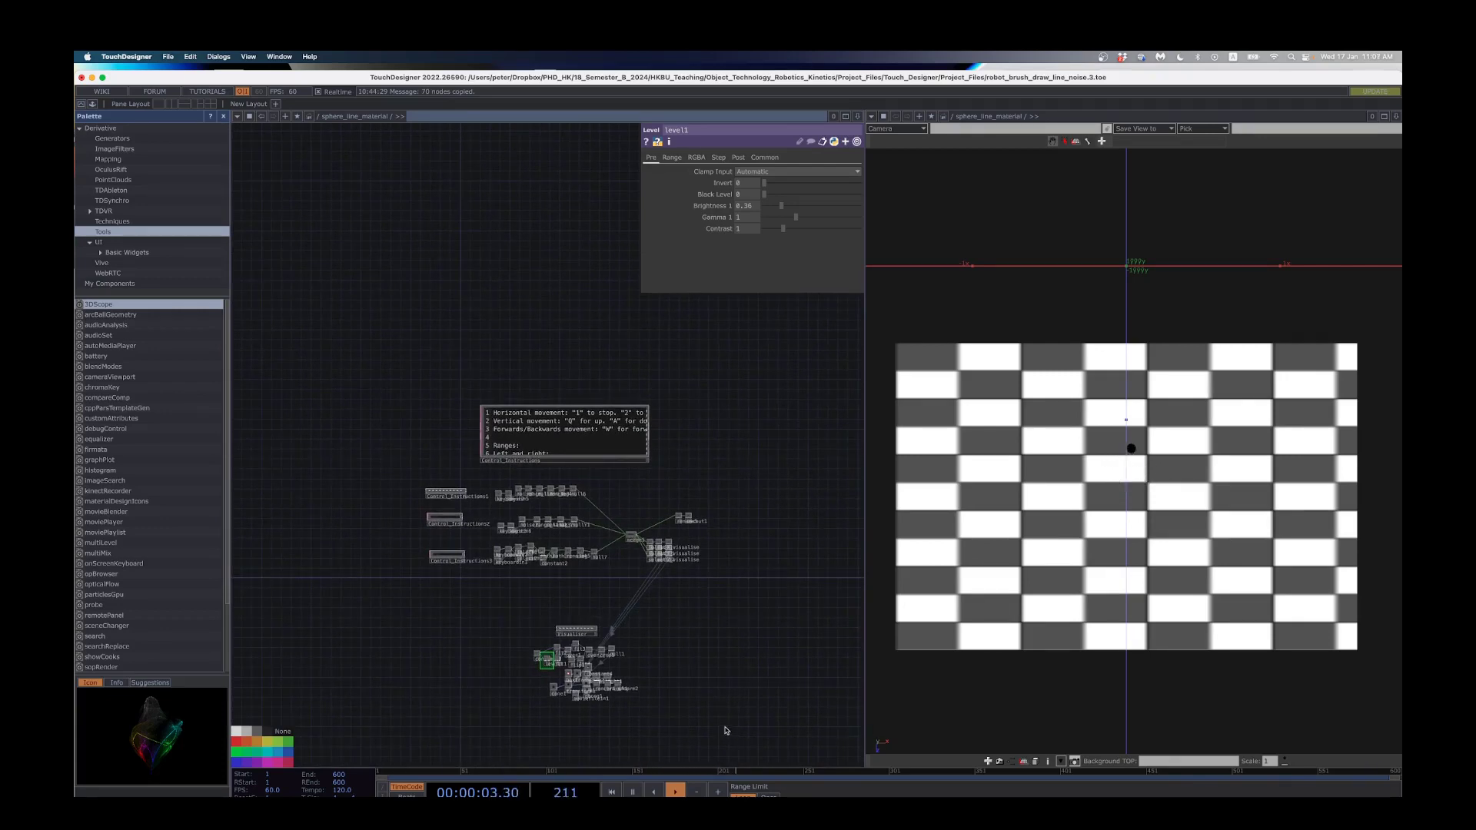
{"action": "left_click_drag", "start_coordinate": [725, 731], "coordinate": [404, 387]}
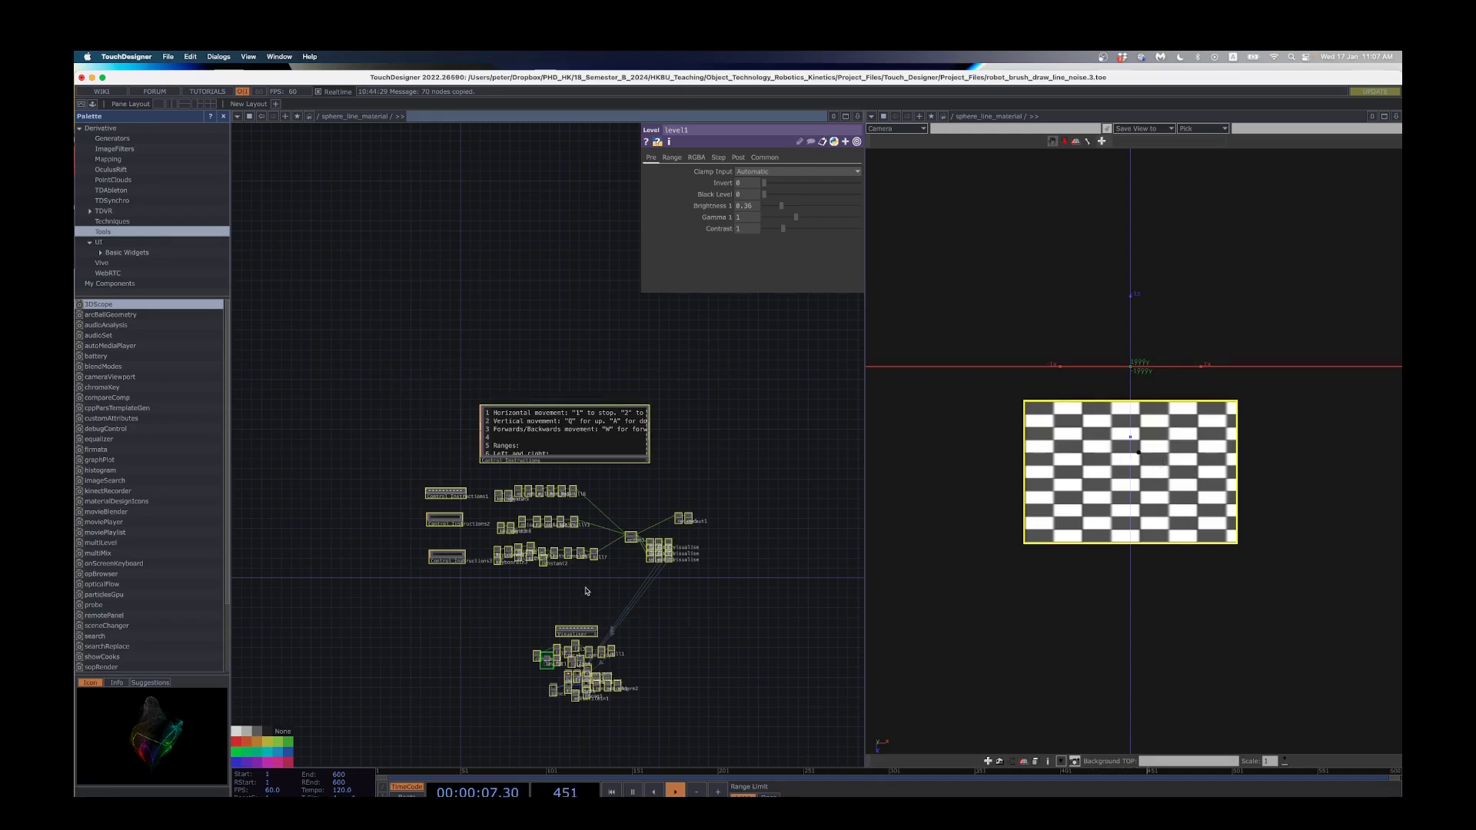
{"action": "scroll", "coordinate": [607, 707], "scroll_direction": "up", "scroll_amount": 5}
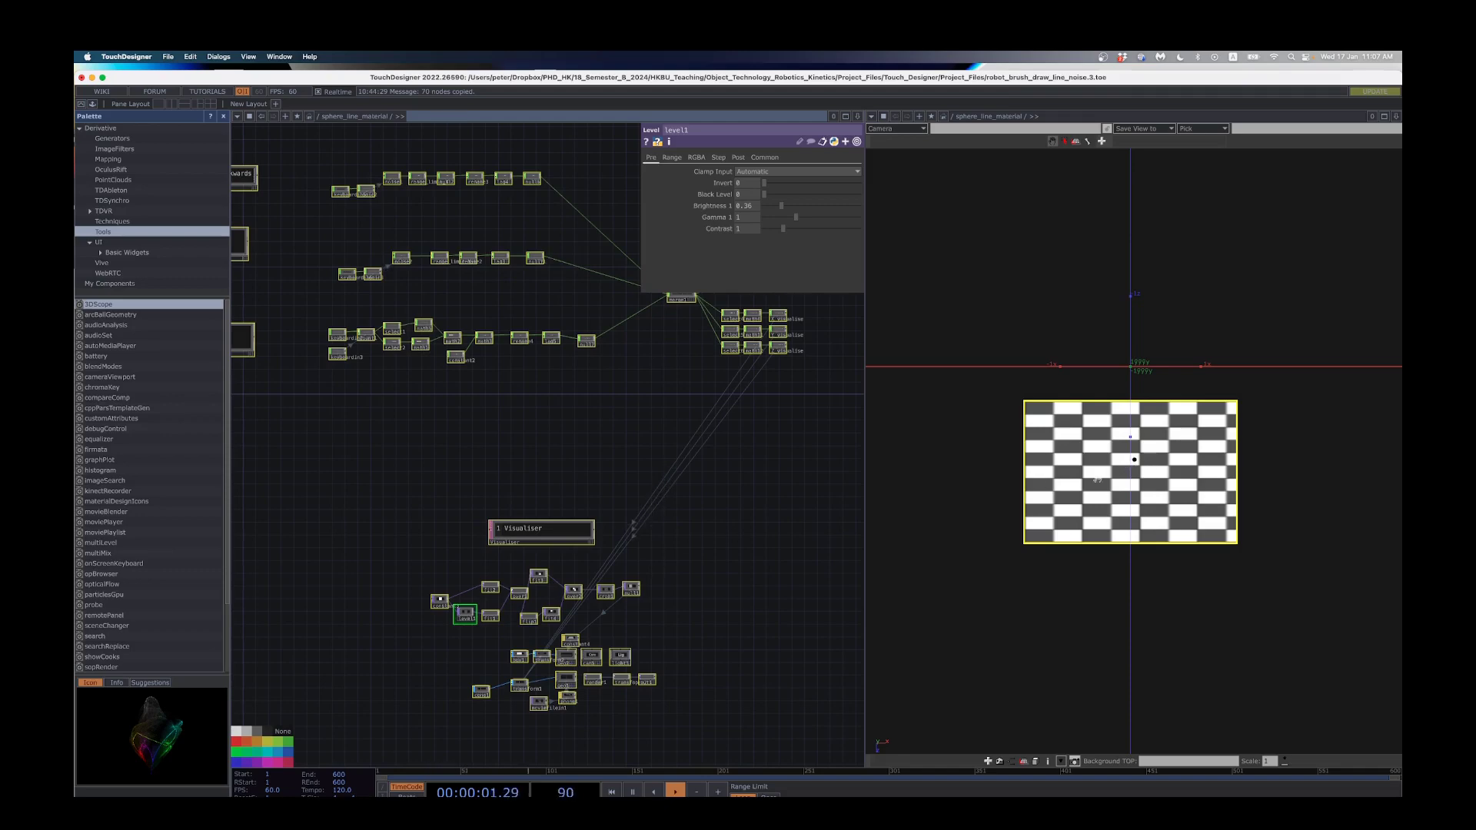
{"action": "scroll", "coordinate": [482, 711], "scroll_direction": "up", "scroll_amount": 6}
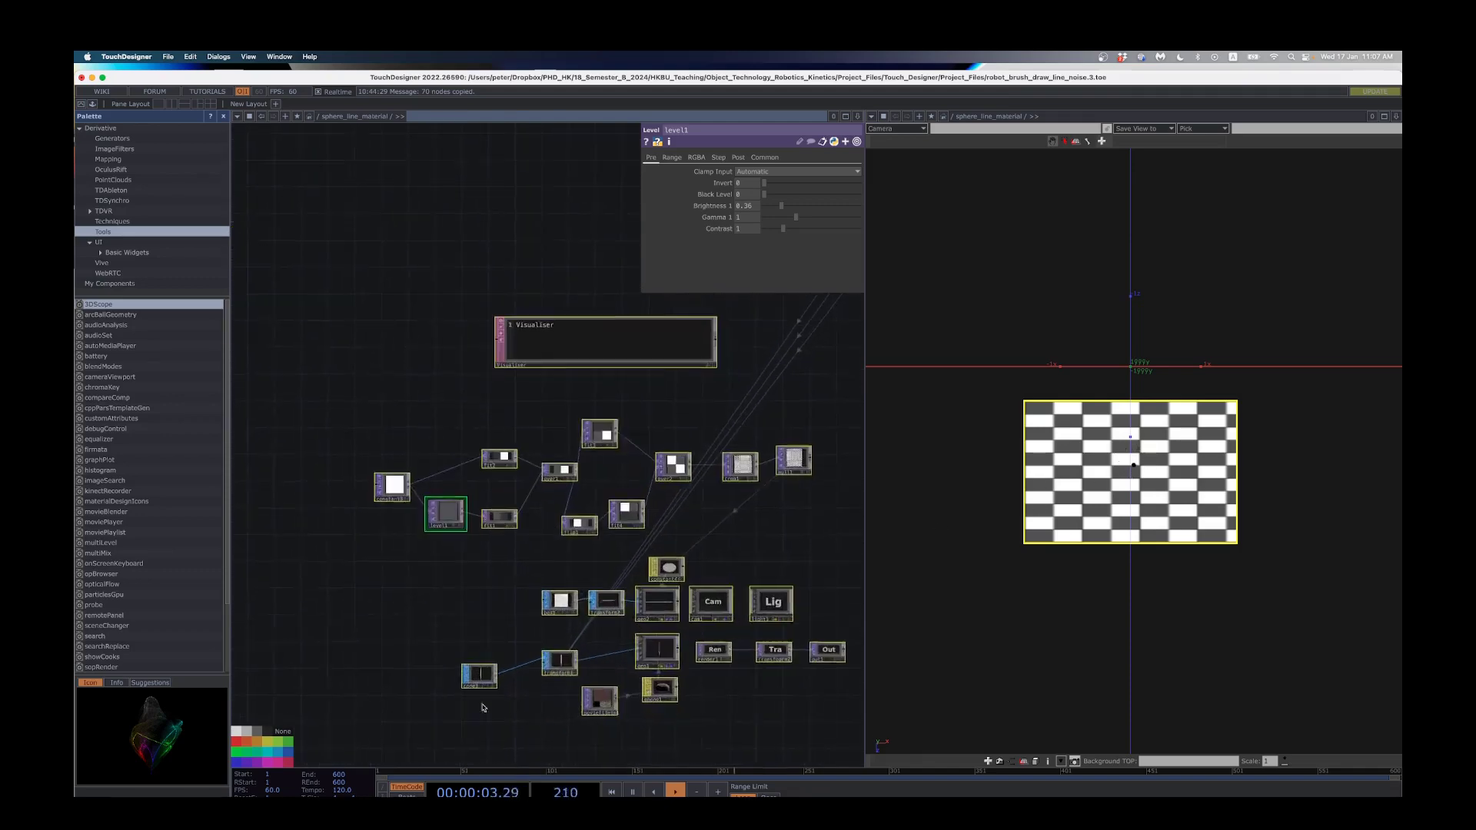
{"action": "scroll", "coordinate": [585, 502], "scroll_direction": "down", "scroll_amount": 6}
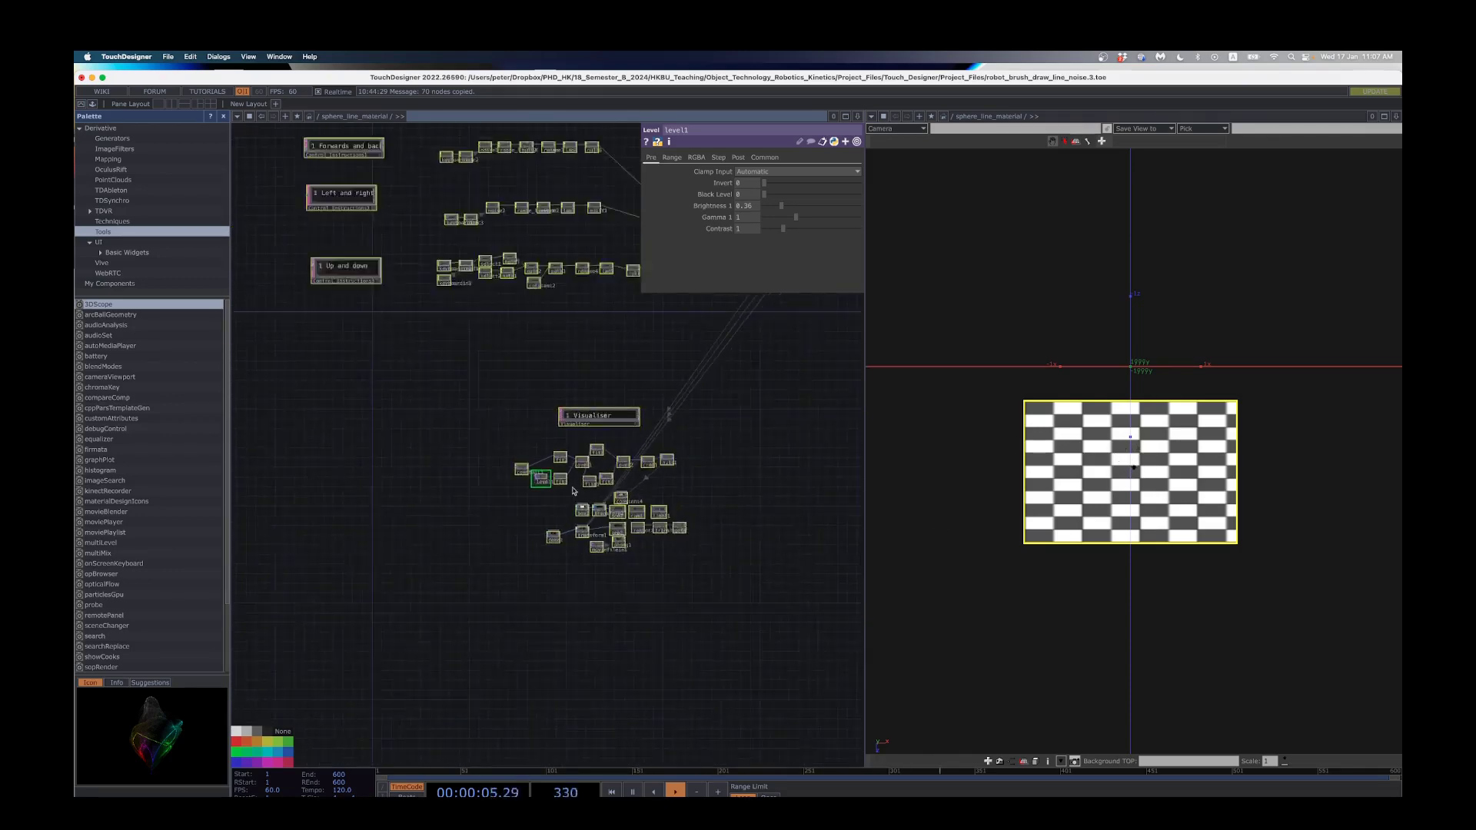
{"action": "left_click_drag", "start_coordinate": [478, 435], "coordinate": [458, 552]}
{"action": "scroll", "coordinate": [449, 531], "scroll_direction": "down", "scroll_amount": 2}
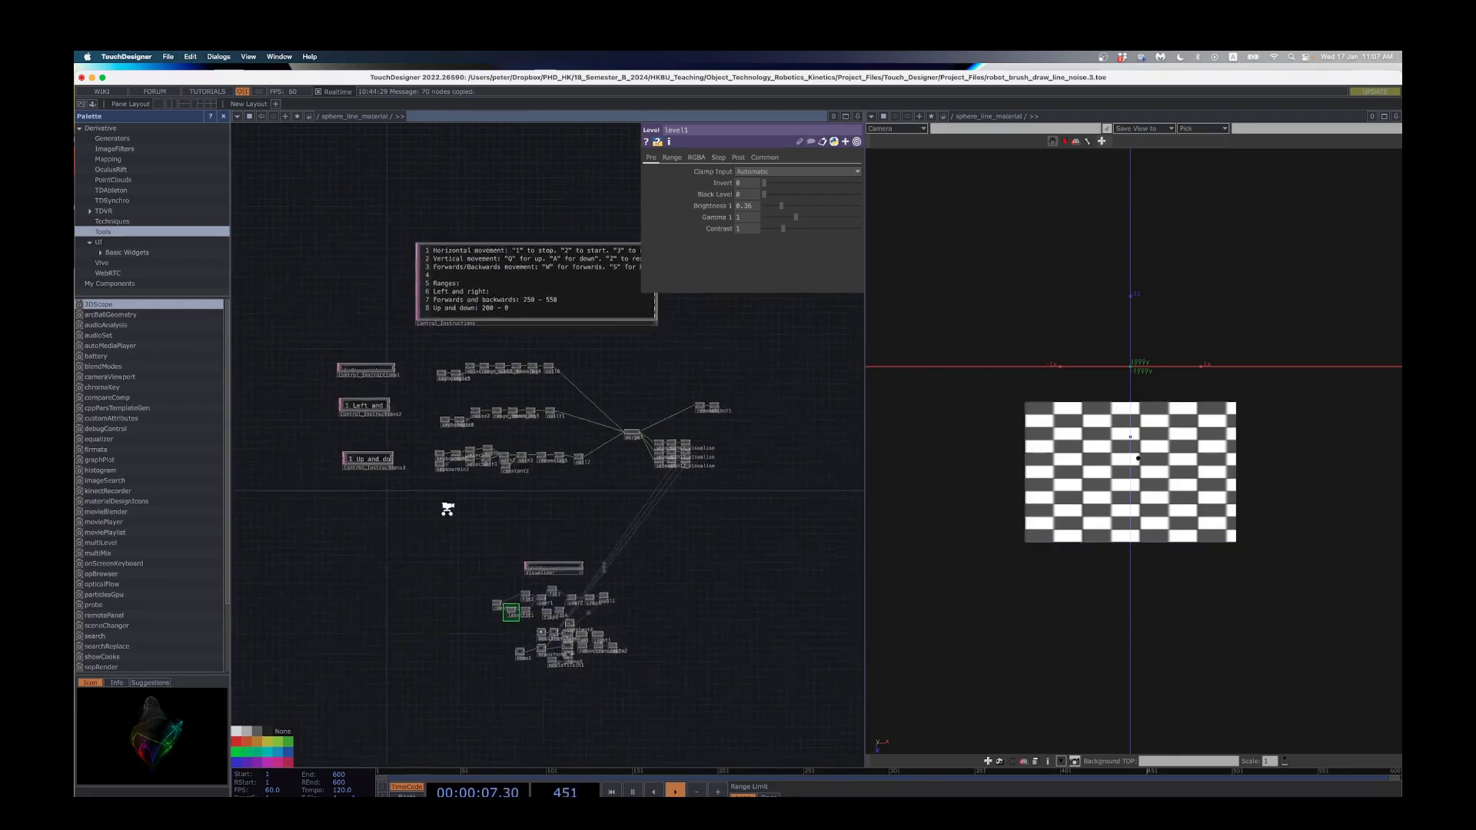
{"action": "scroll", "coordinate": [333, 277], "scroll_direction": "down", "scroll_amount": 2}
Step: Copy all operators of the network, including the instruction notes, control chains and Visualiser section
{"action": "left_click_drag", "start_coordinate": [309, 248], "coordinate": [649, 640]}
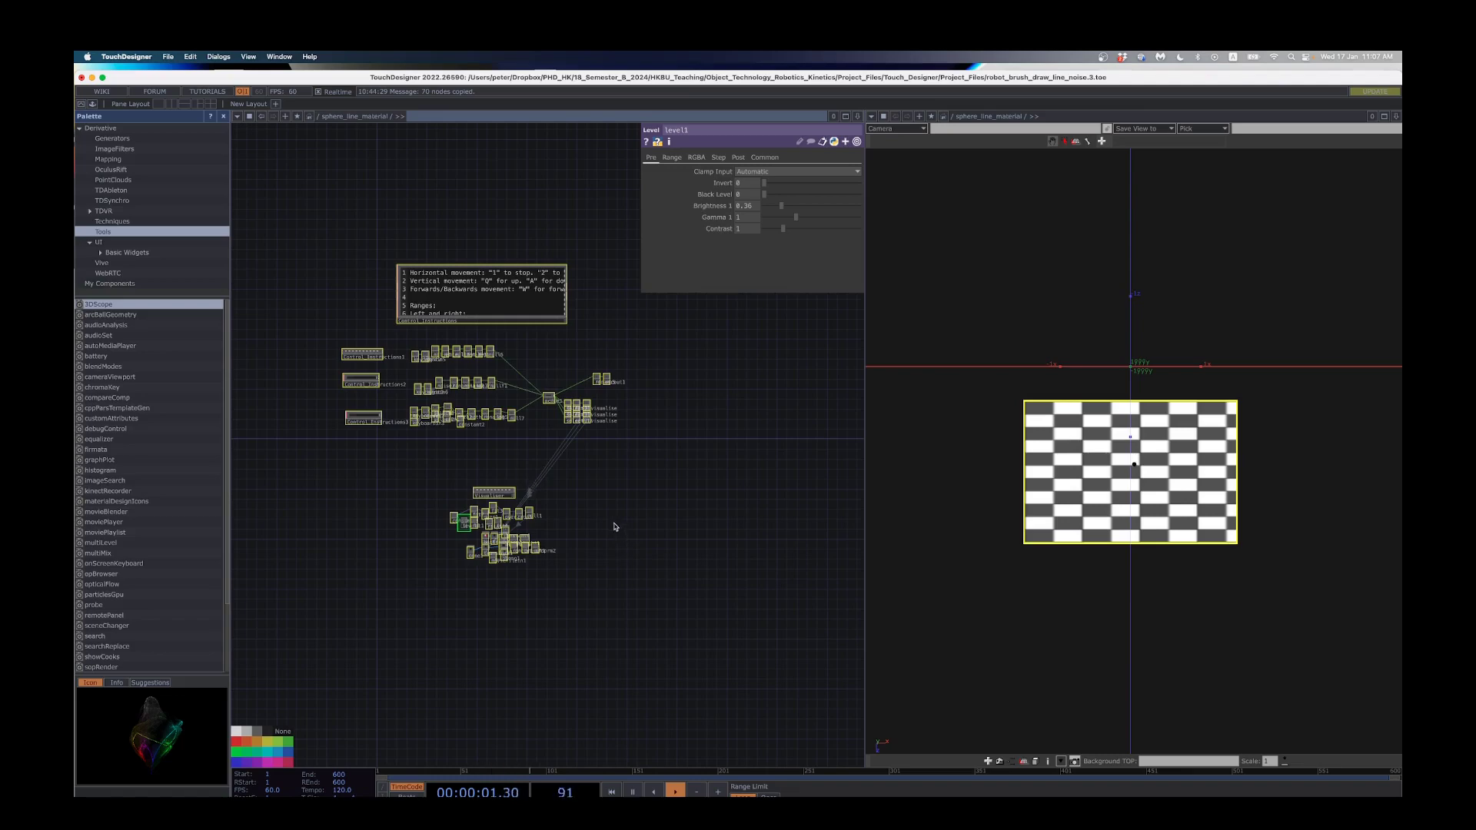
{"action": "key", "text": "super+c"}
{"action": "left_click", "coordinate": [615, 526]}
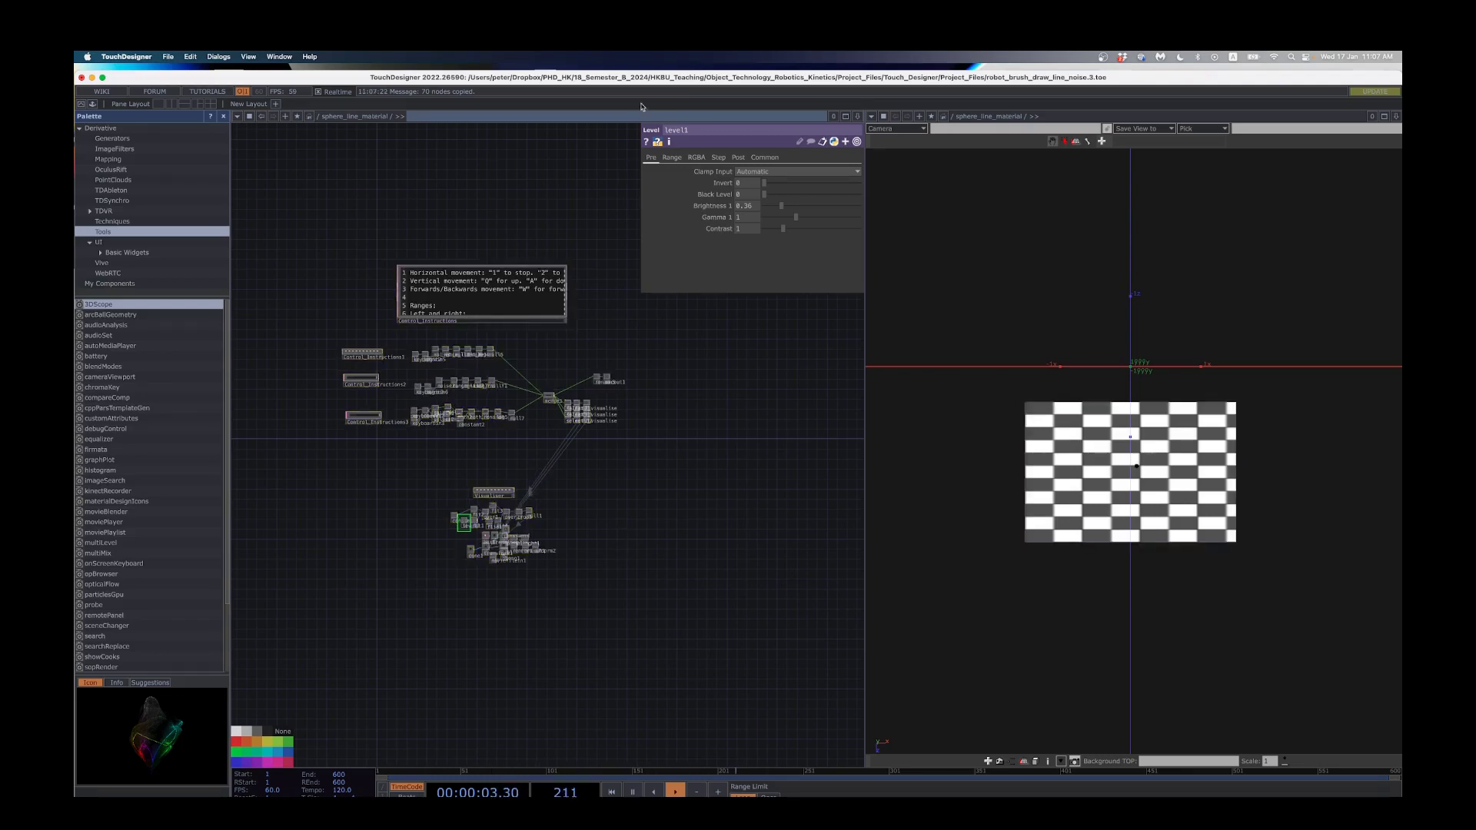
Step: Select the whole operator network again and switch to the TouchDesigner window with NewProject.toe
{"action": "left_click_drag", "start_coordinate": [311, 225], "coordinate": [382, 294]}
{"action": "right_click_drag", "start_coordinate": [356, 290], "coordinate": [729, 716]}
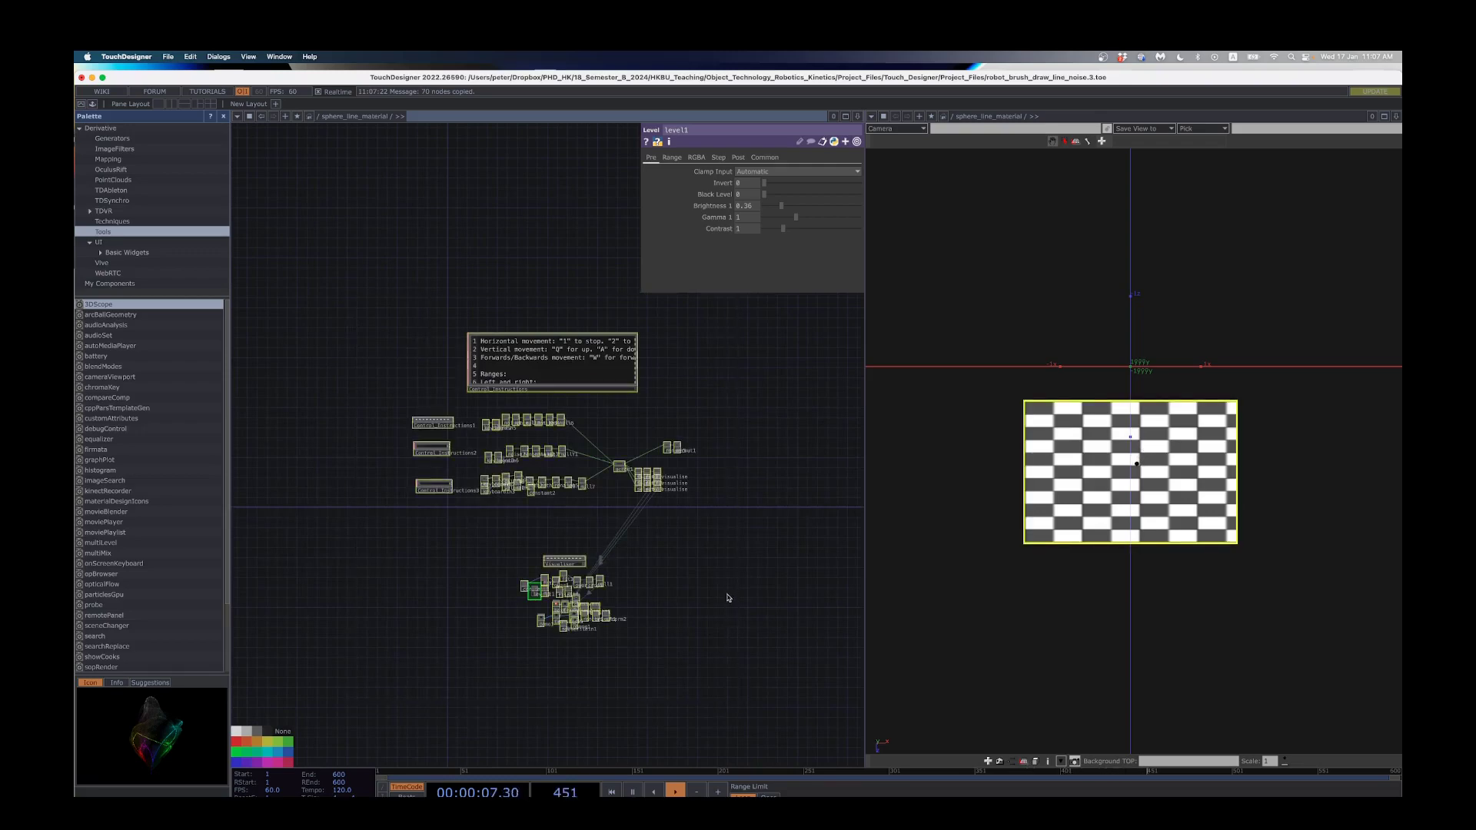
{"action": "left_click", "coordinate": [528, 278]}
{"action": "left_click_drag", "start_coordinate": [546, 80], "coordinate": [564, 56]}
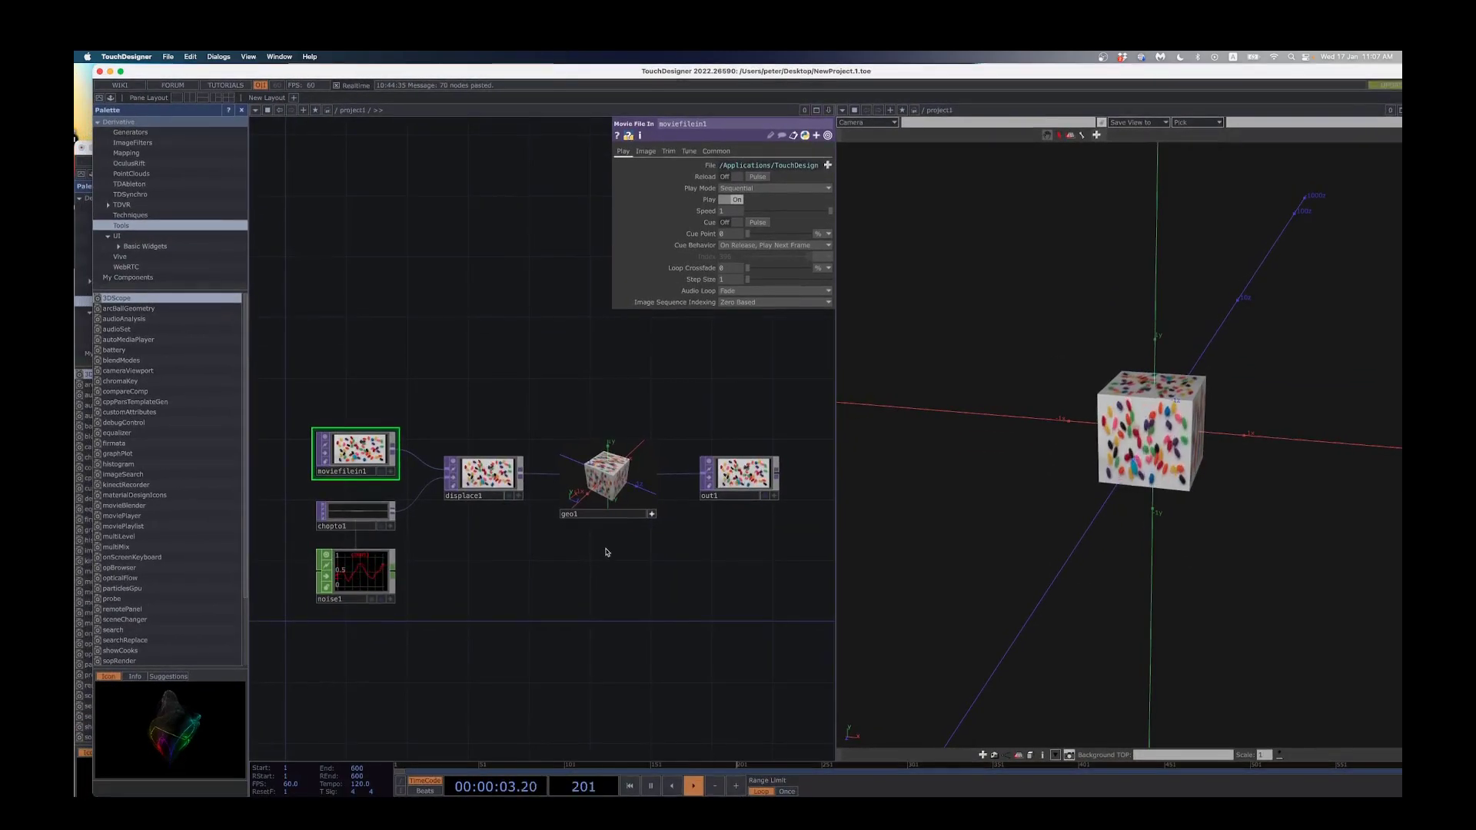
Step: Delete all the default operators of the new project and paste the copied robot control and Visualiser network in their place
{"action": "scroll", "coordinate": [610, 587], "scroll_direction": "down", "scroll_amount": 2}
{"action": "right_click_drag", "start_coordinate": [335, 388], "coordinate": [761, 650]}
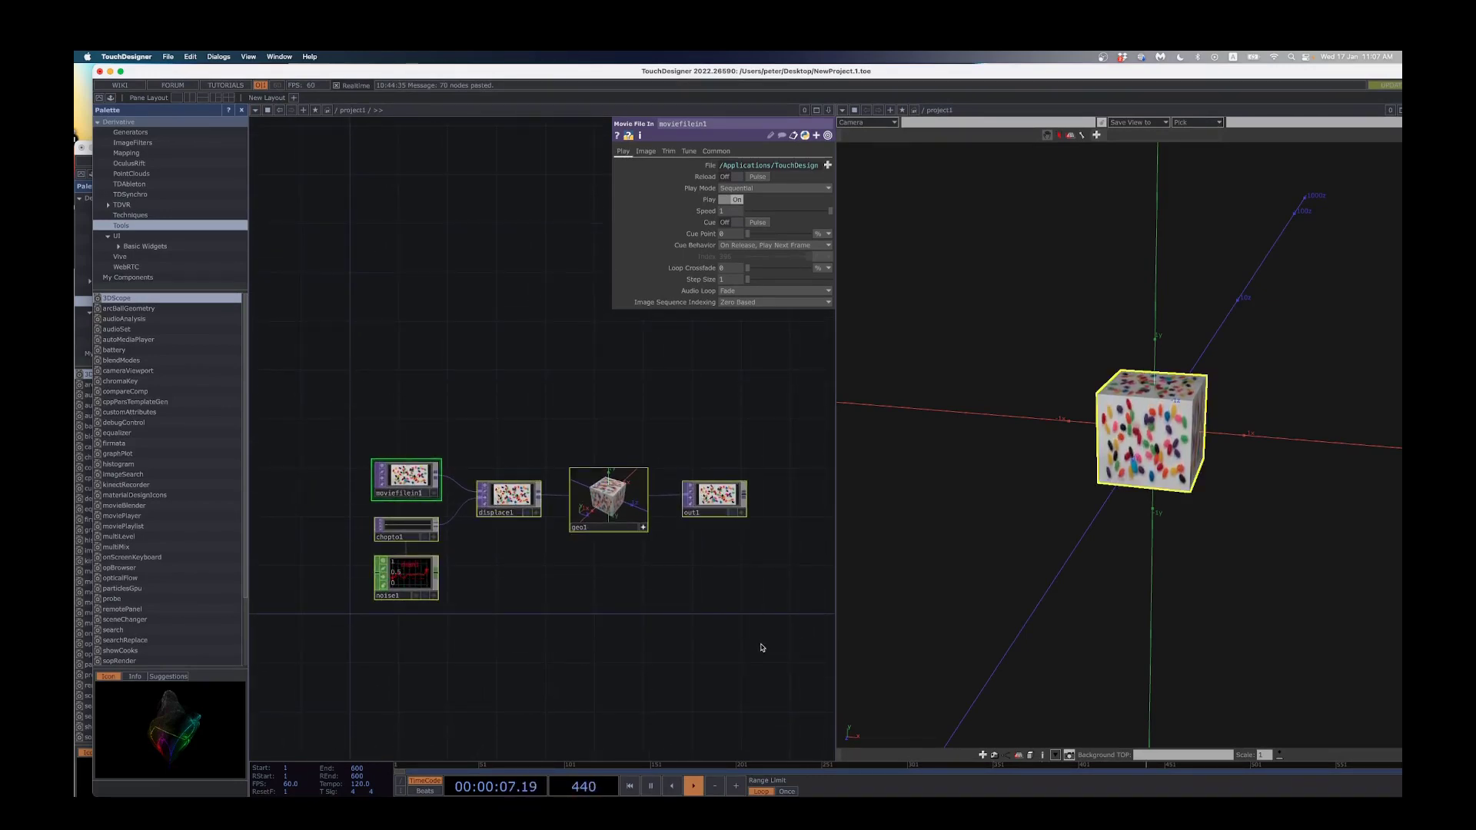
{"action": "key", "text": "Delete"}
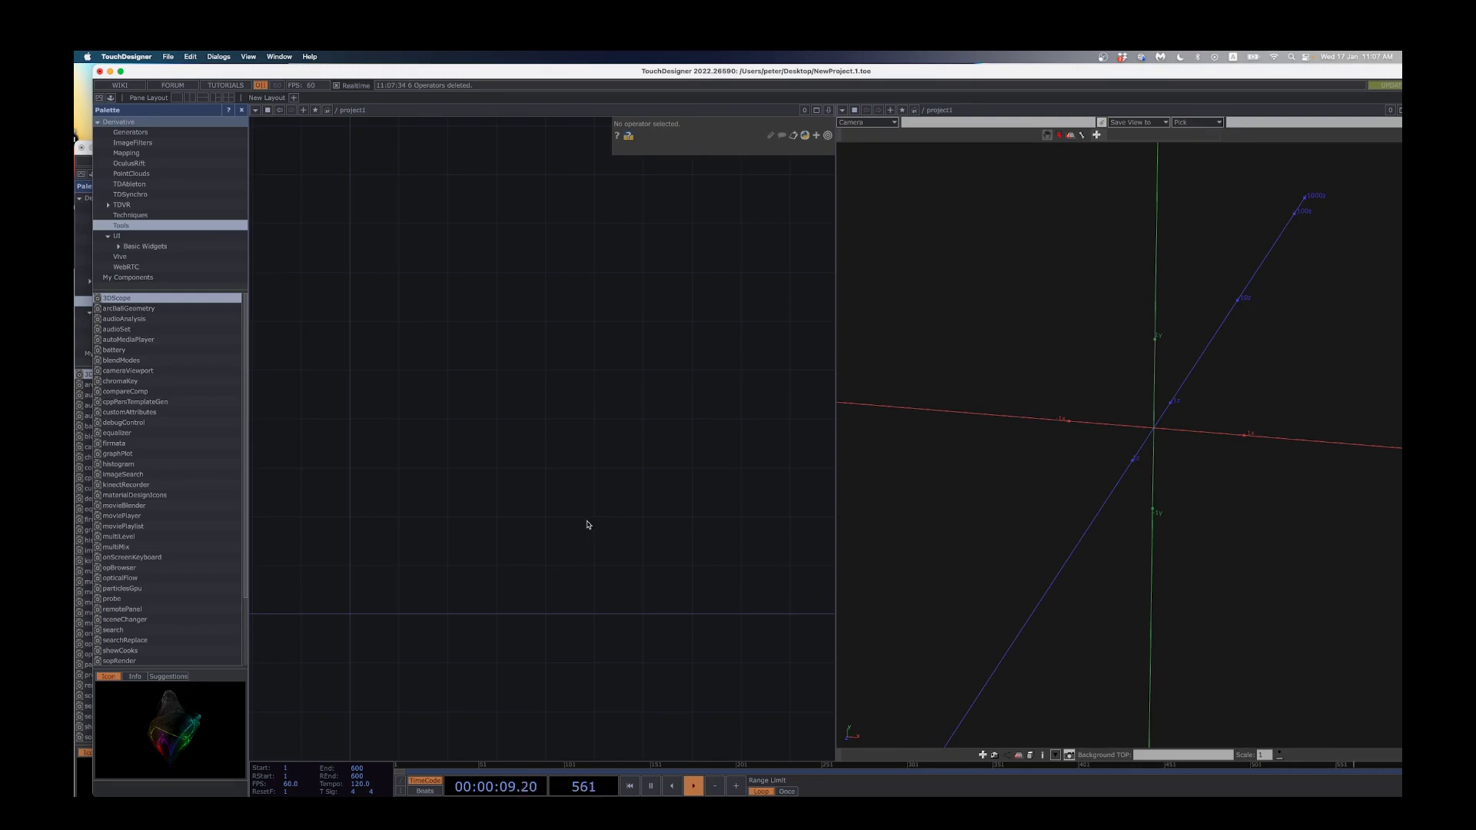
{"action": "key", "text": "super+v"}
{"action": "scroll", "coordinate": [588, 524], "scroll_direction": "up", "scroll_amount": 10}
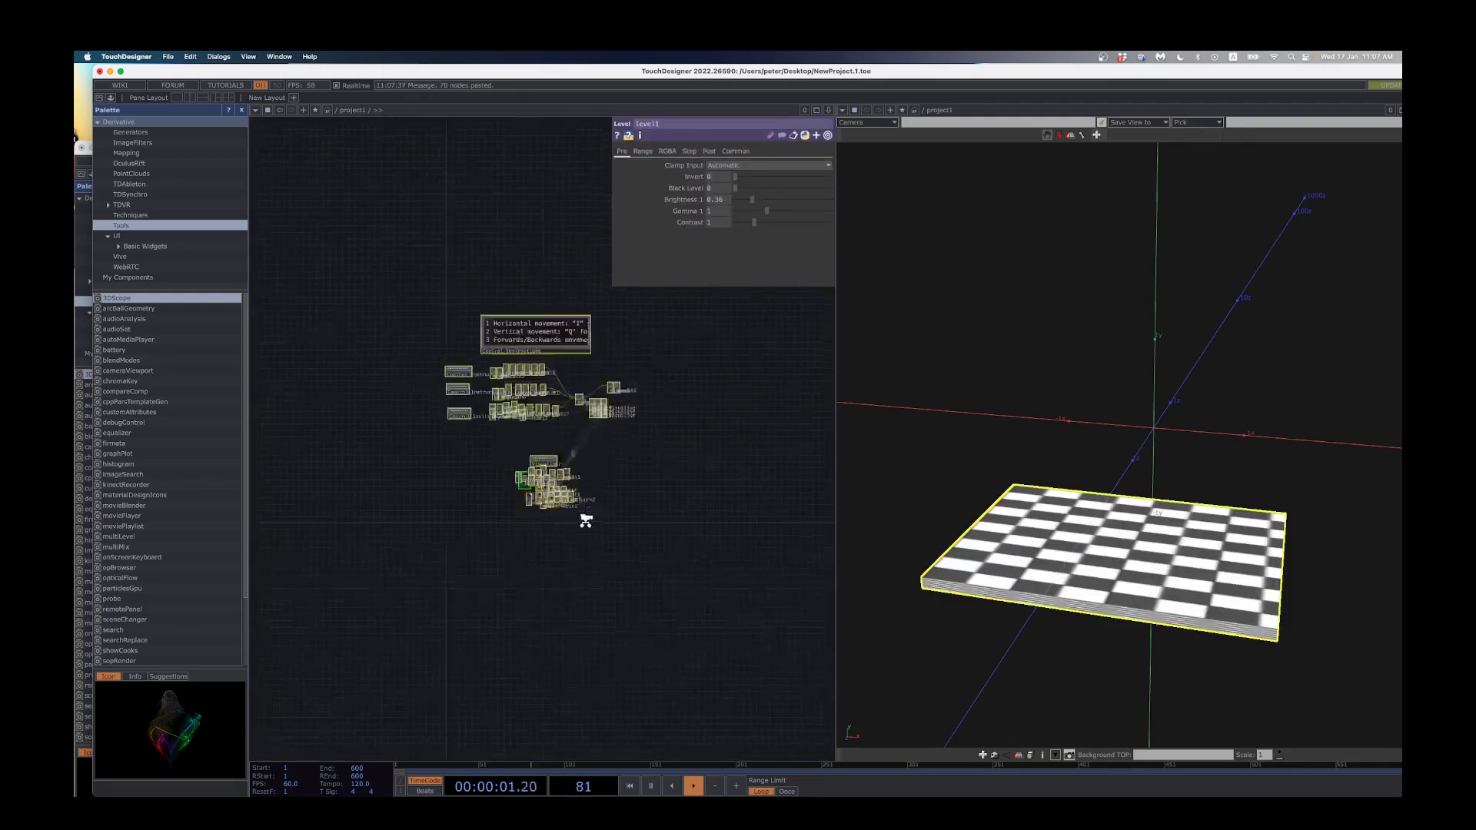
Step: Select the failing cone1 File In operator in the Visualiser section and move it slightly down
{"action": "right_click_drag", "start_coordinate": [609, 427], "coordinate": [643, 532]}
{"action": "left_click_drag", "start_coordinate": [635, 428], "coordinate": [731, 570]}
{"action": "scroll", "coordinate": [678, 582], "scroll_direction": "up", "scroll_amount": 3}
{"action": "left_click_drag", "start_coordinate": [698, 626], "coordinate": [731, 543]}
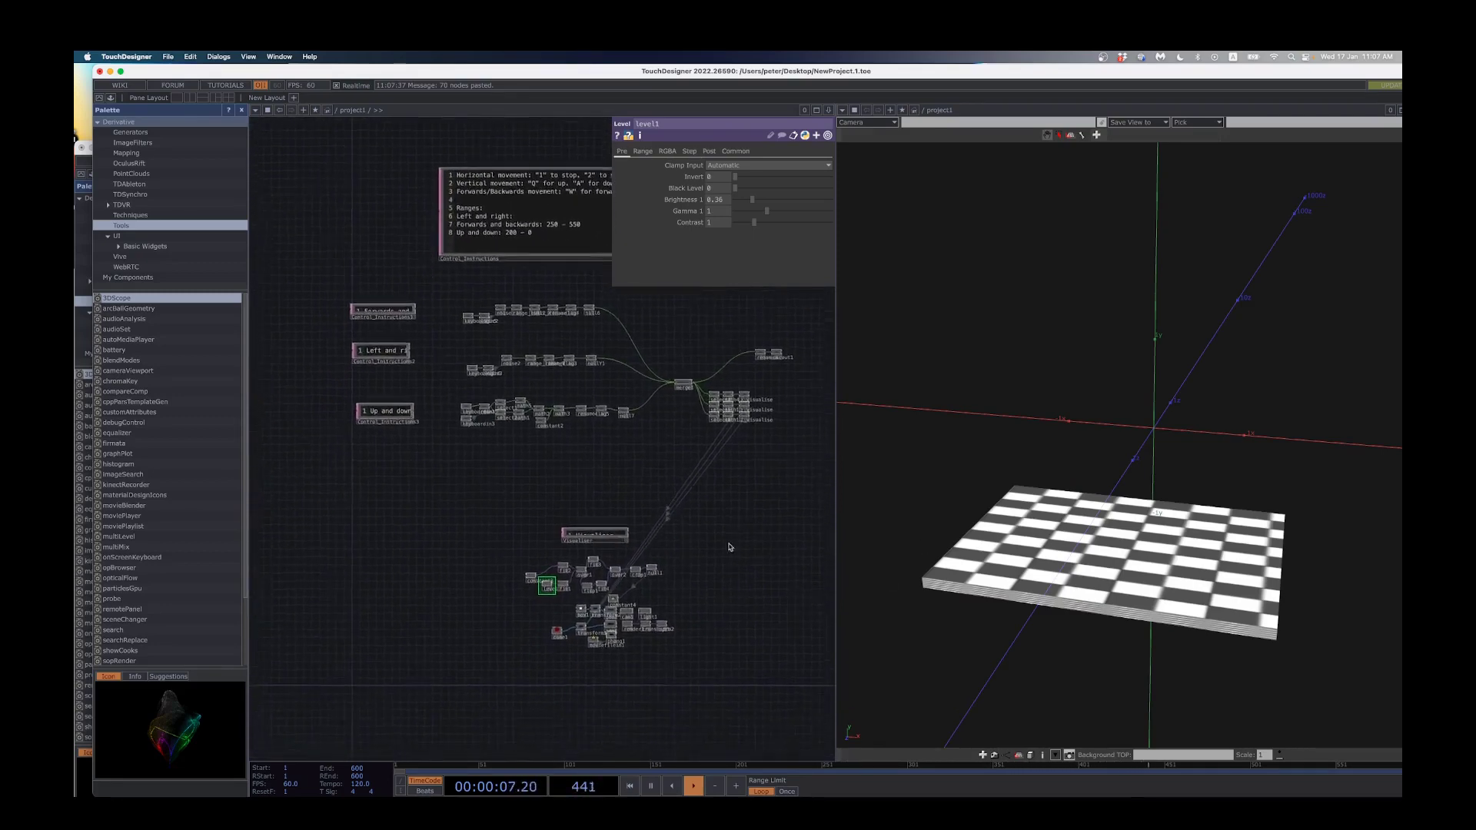
{"action": "scroll", "coordinate": [682, 587], "scroll_direction": "up", "scroll_amount": 5}
{"action": "left_click_drag", "start_coordinate": [416, 631], "coordinate": [436, 535]}
{"action": "scroll", "coordinate": [505, 608], "scroll_direction": "up", "scroll_amount": 6}
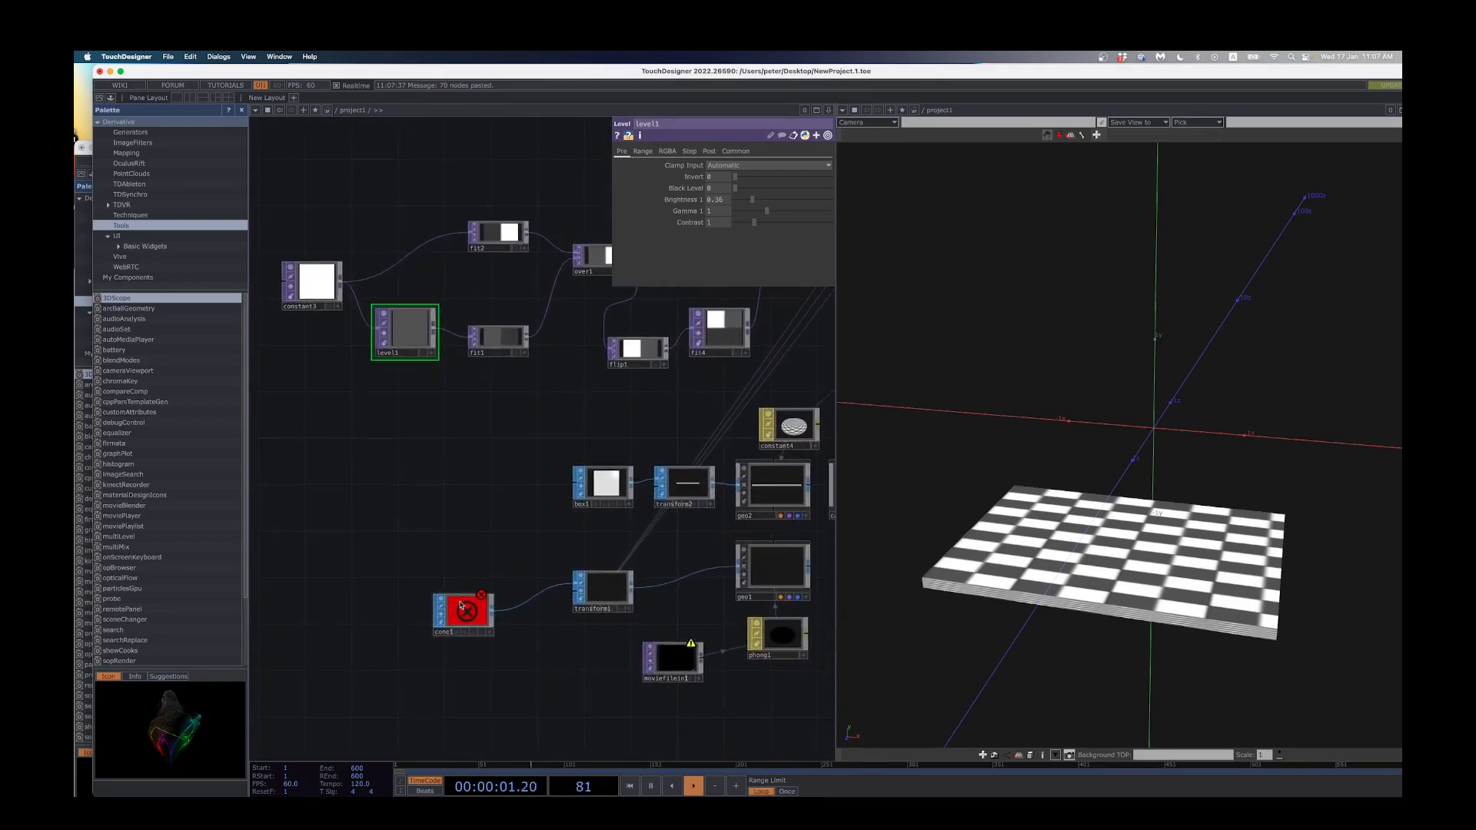
{"action": "scroll", "coordinate": [456, 615], "scroll_direction": "up", "scroll_amount": 3}
{"action": "left_click", "coordinate": [458, 615]}
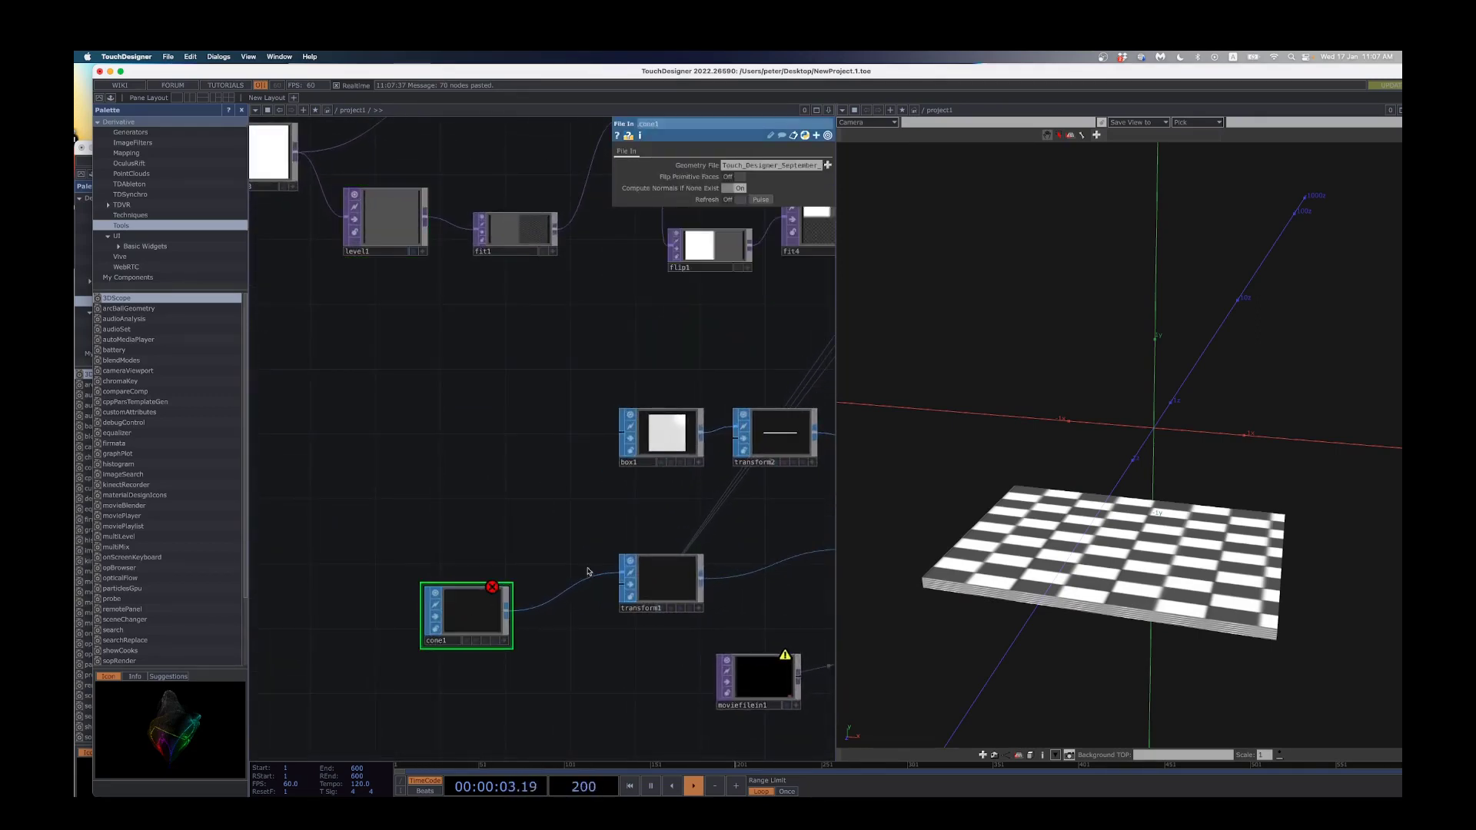
{"action": "left_click_drag", "start_coordinate": [492, 611], "coordinate": [492, 627]}
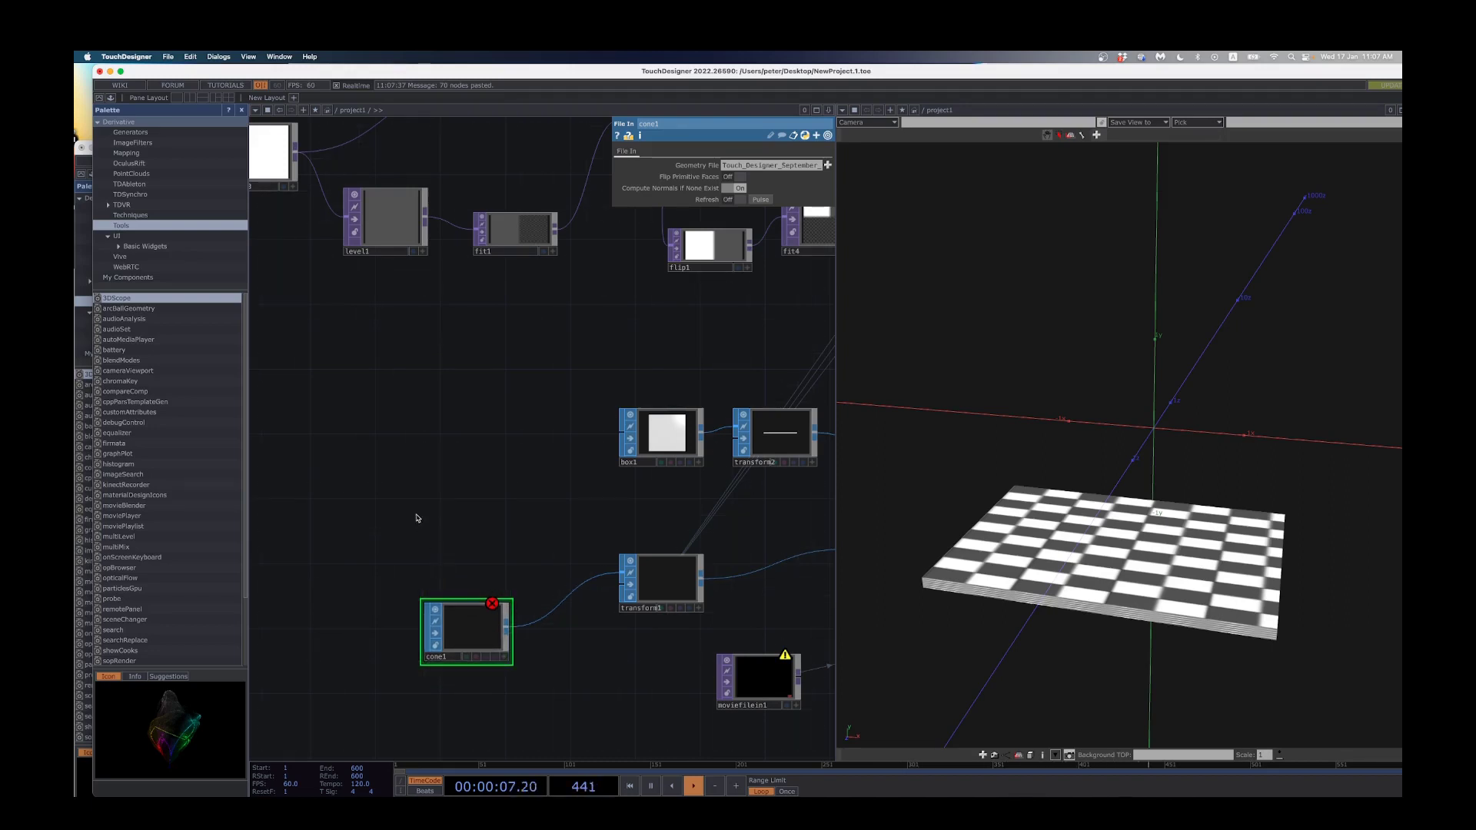
Step: Add a Box SOP directly above the cone1 operator
{"action": "key", "text": "Tab"}
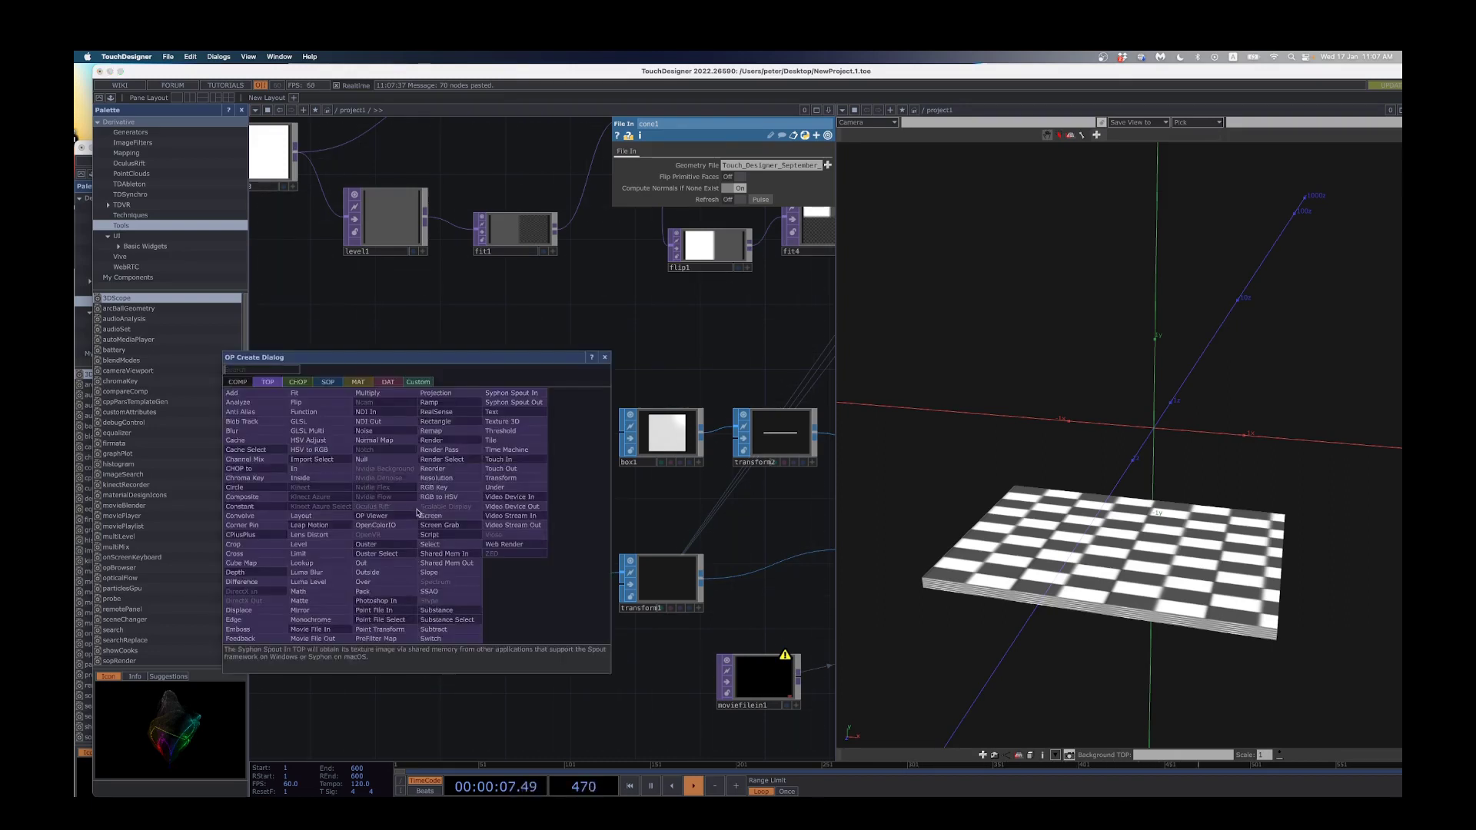
{"action": "left_click", "coordinate": [329, 382]}
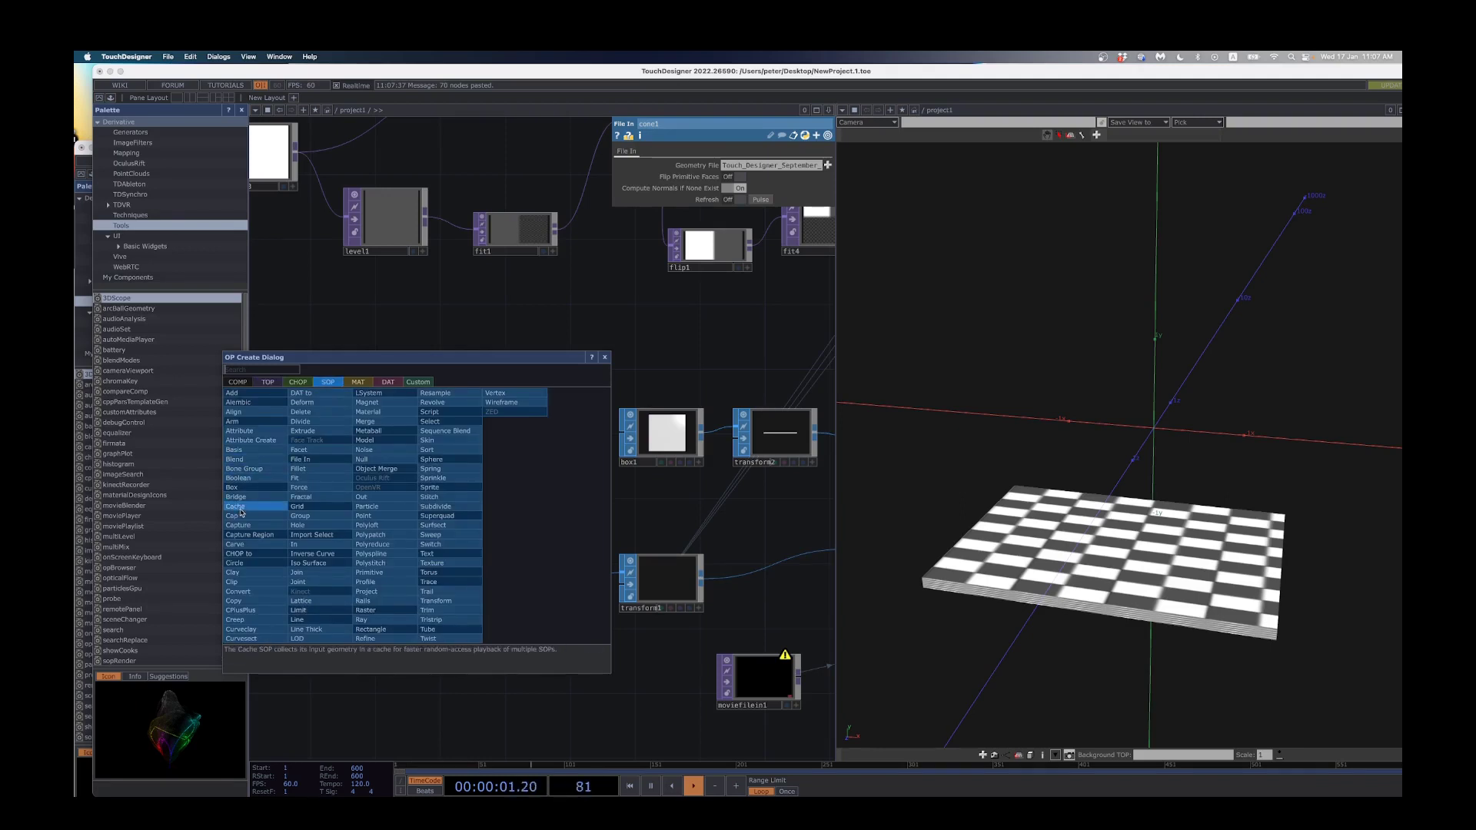
{"action": "type", "text": "box"}
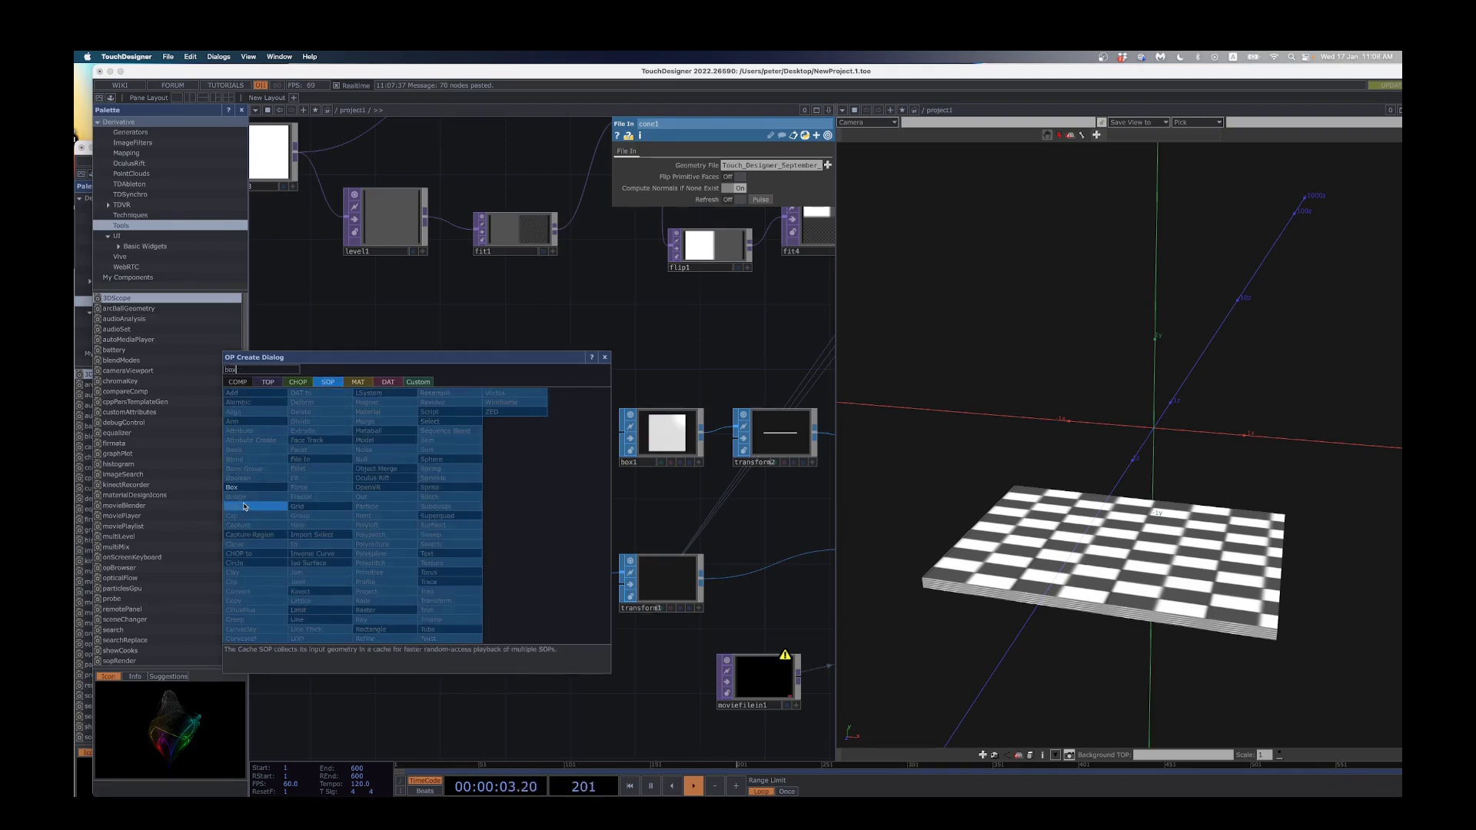
{"action": "left_click", "coordinate": [236, 488]}
{"action": "left_click", "coordinate": [461, 517]}
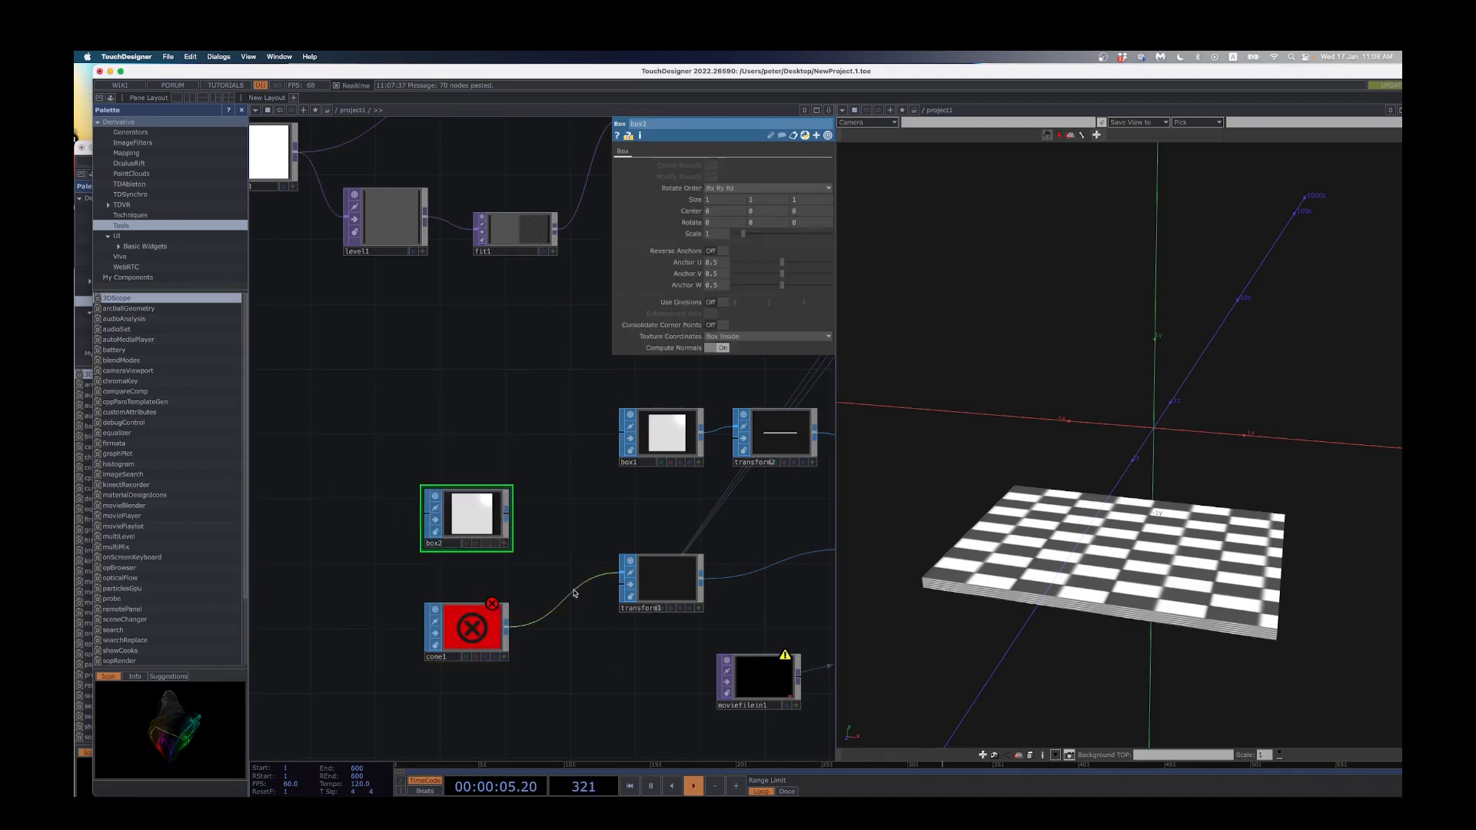
Step: Disconnect cone1 from transform1 and connect the new box2 operator to transform1 instead
{"action": "right_click", "coordinate": [583, 589]}
{"action": "left_click", "coordinate": [569, 591]}
{"action": "right_click", "coordinate": [575, 590]}
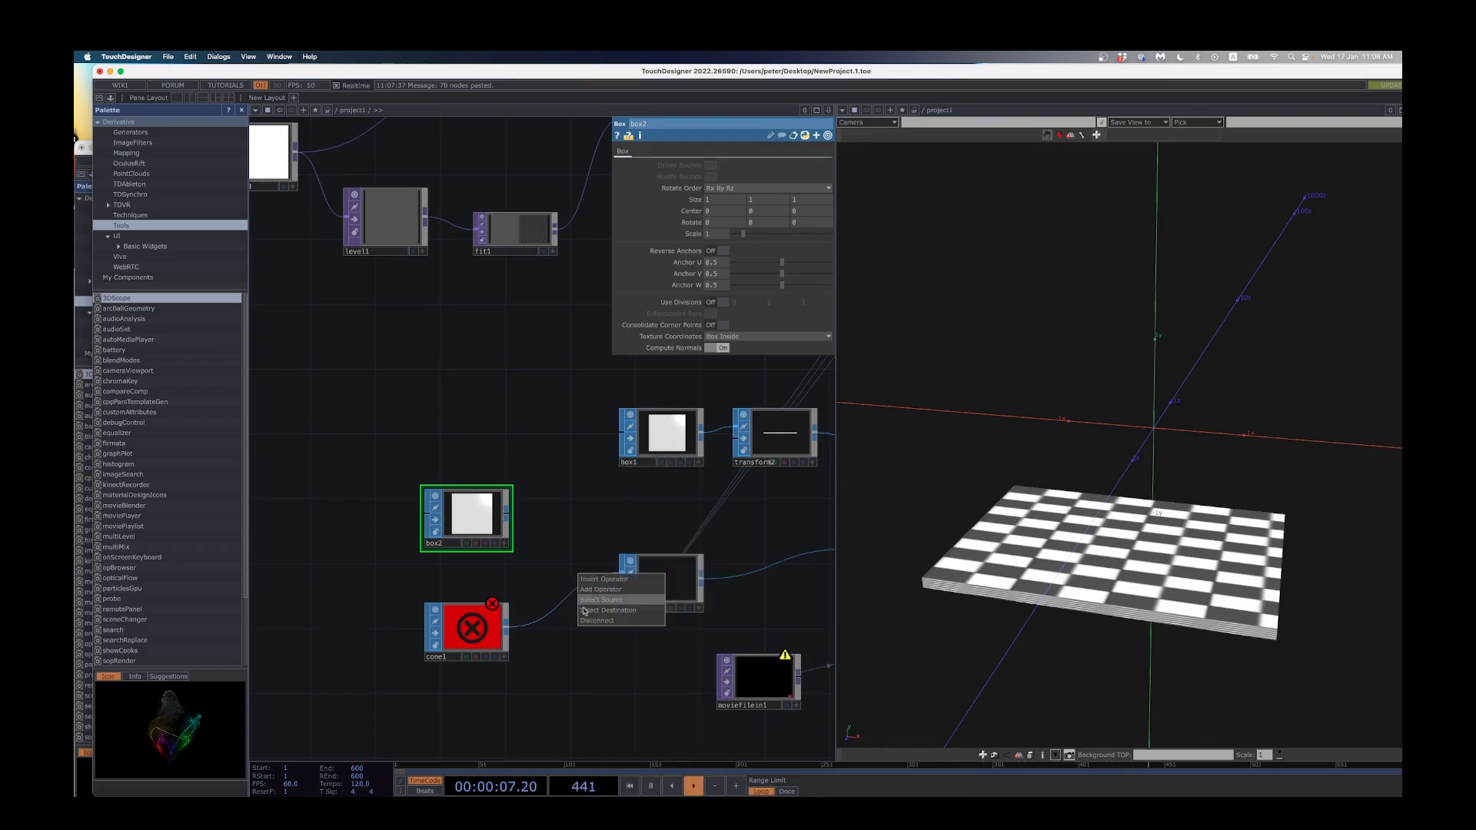
{"action": "left_click", "coordinate": [602, 624]}
{"action": "left_click_drag", "start_coordinate": [507, 517], "coordinate": [621, 572]}
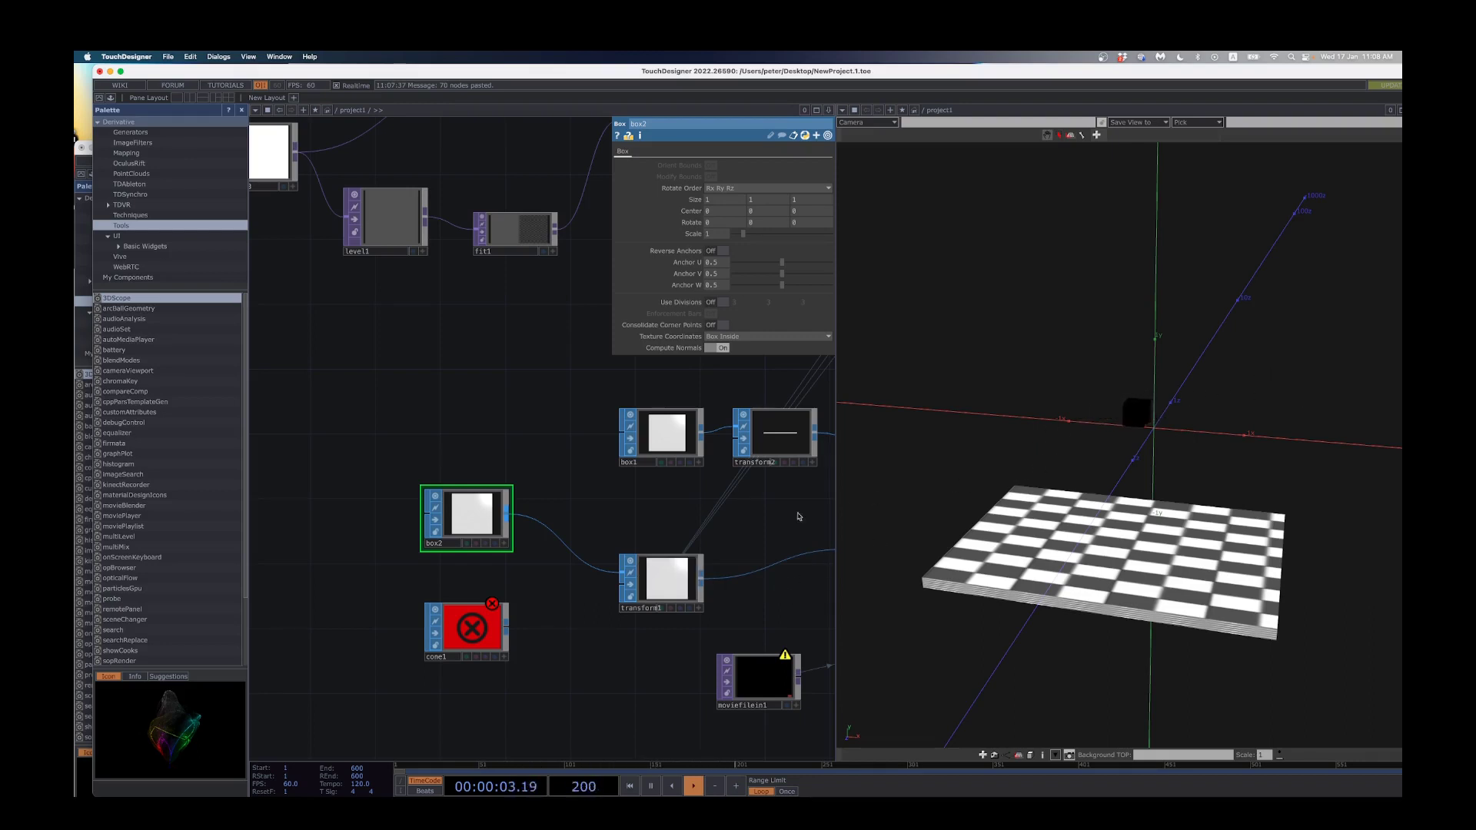
Step: Add a Constant material beside phong1 and assign it to the geo1 geometry
{"action": "scroll", "coordinate": [677, 619], "scroll_direction": "down", "scroll_amount": 2}
{"action": "scroll", "coordinate": [553, 649], "scroll_direction": "right", "scroll_amount": 6}
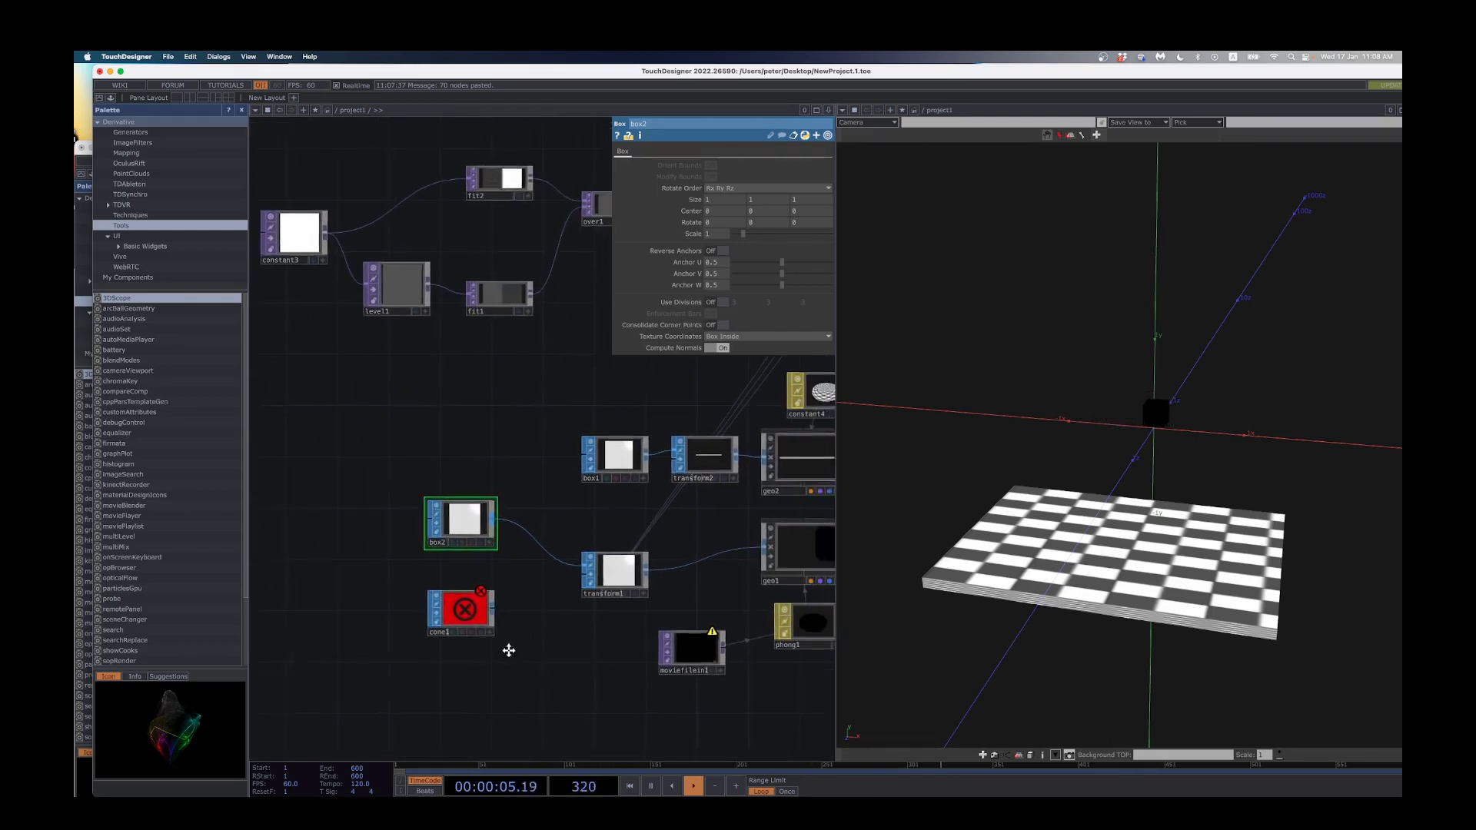
{"action": "scroll", "coordinate": [641, 660], "scroll_direction": "right", "scroll_amount": 2}
{"action": "key", "text": "Tab"}
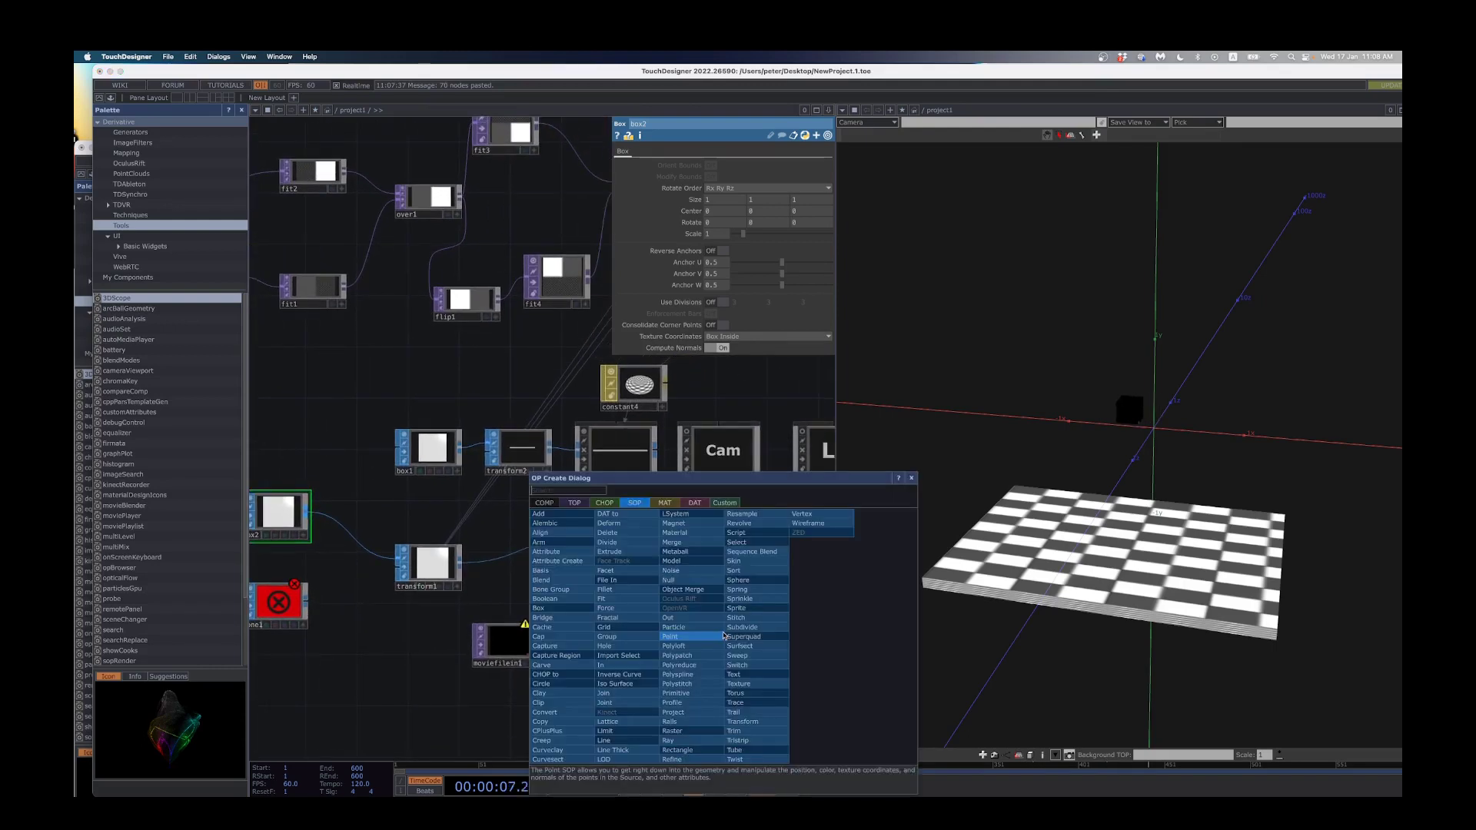
{"action": "left_click", "coordinate": [666, 504]}
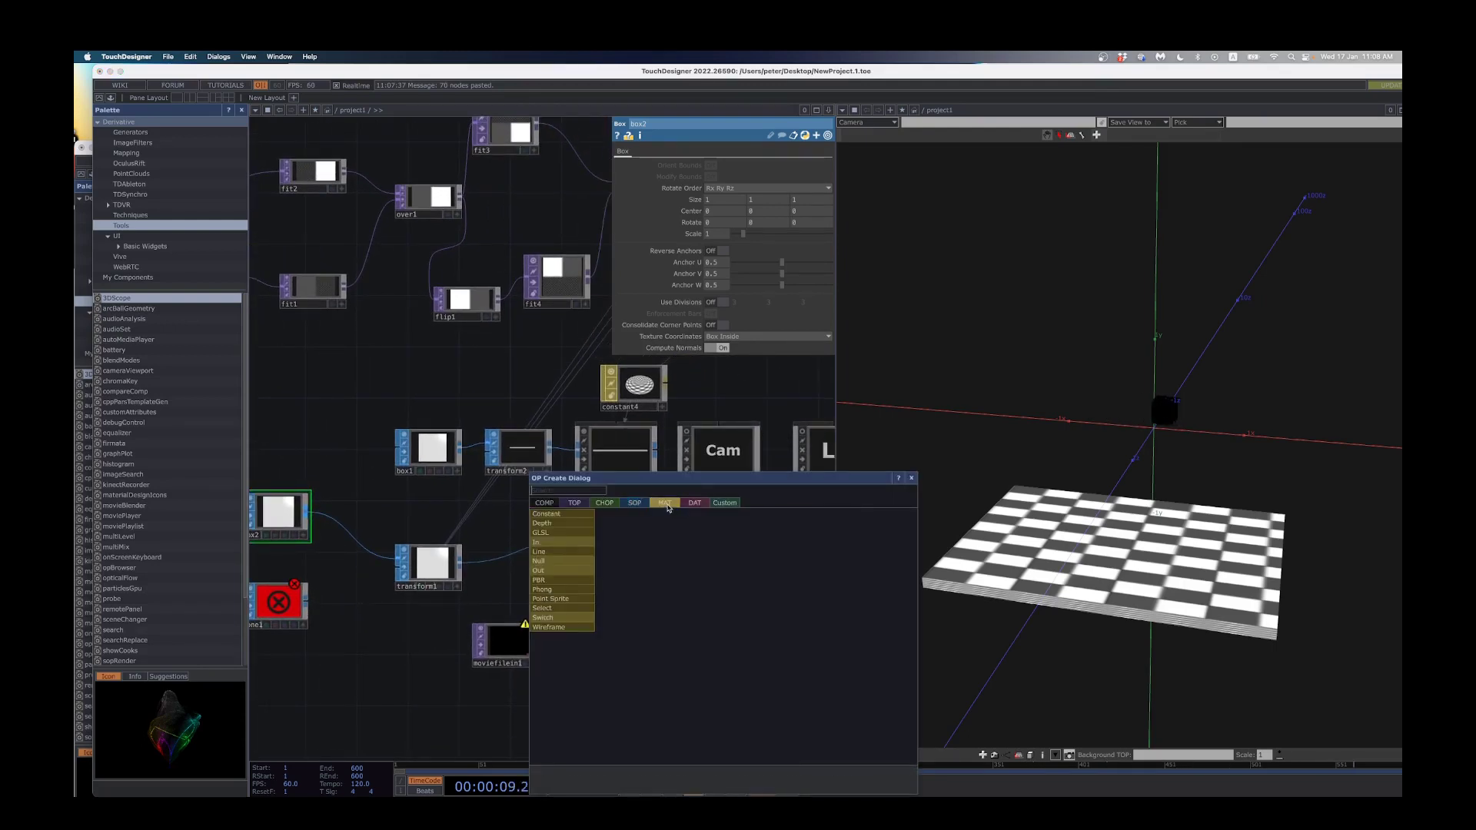
{"action": "left_click", "coordinate": [547, 514]}
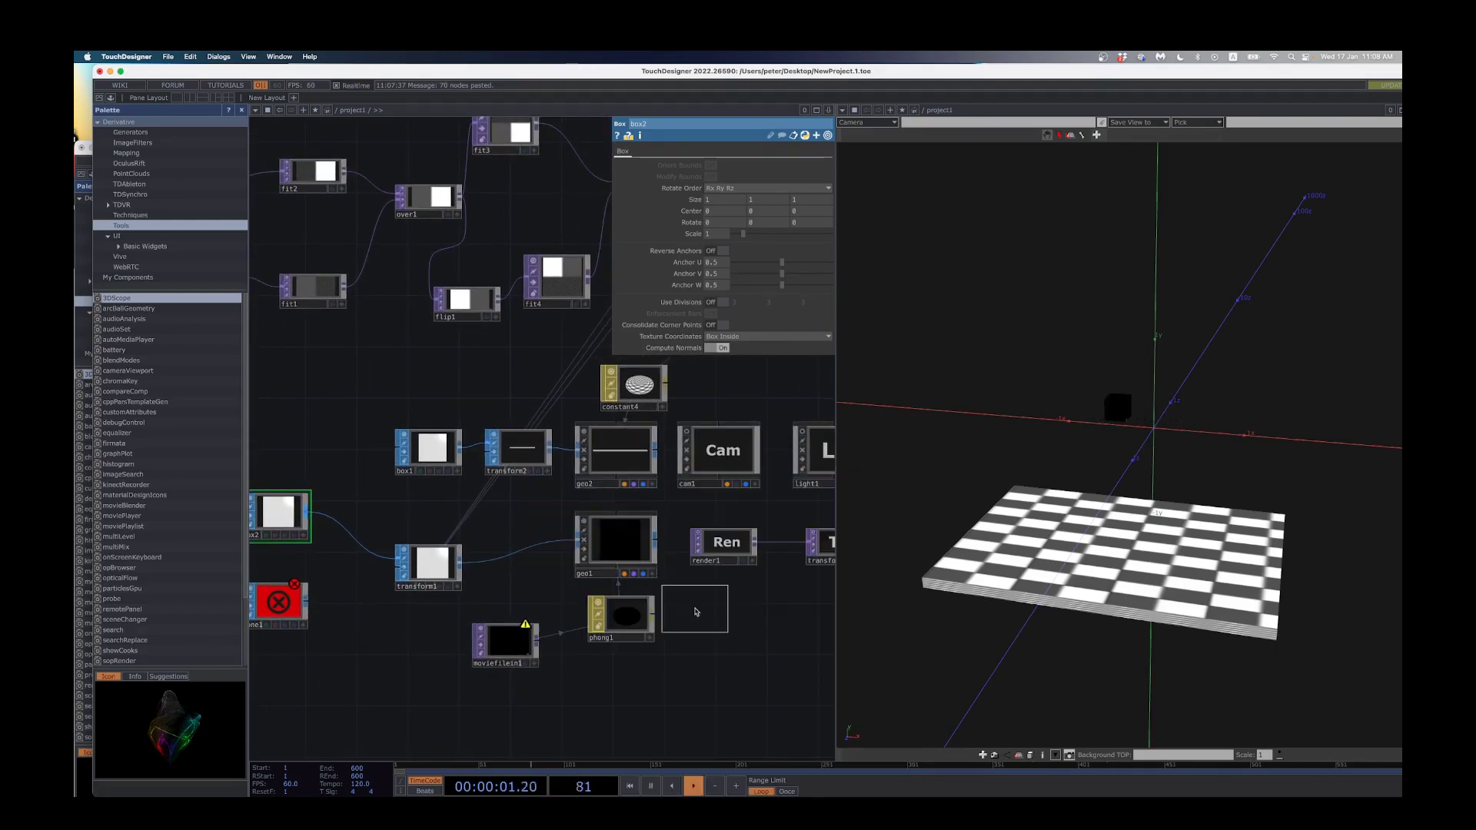
{"action": "left_click", "coordinate": [695, 612]}
{"action": "left_click_drag", "start_coordinate": [713, 615], "coordinate": [576, 569]}
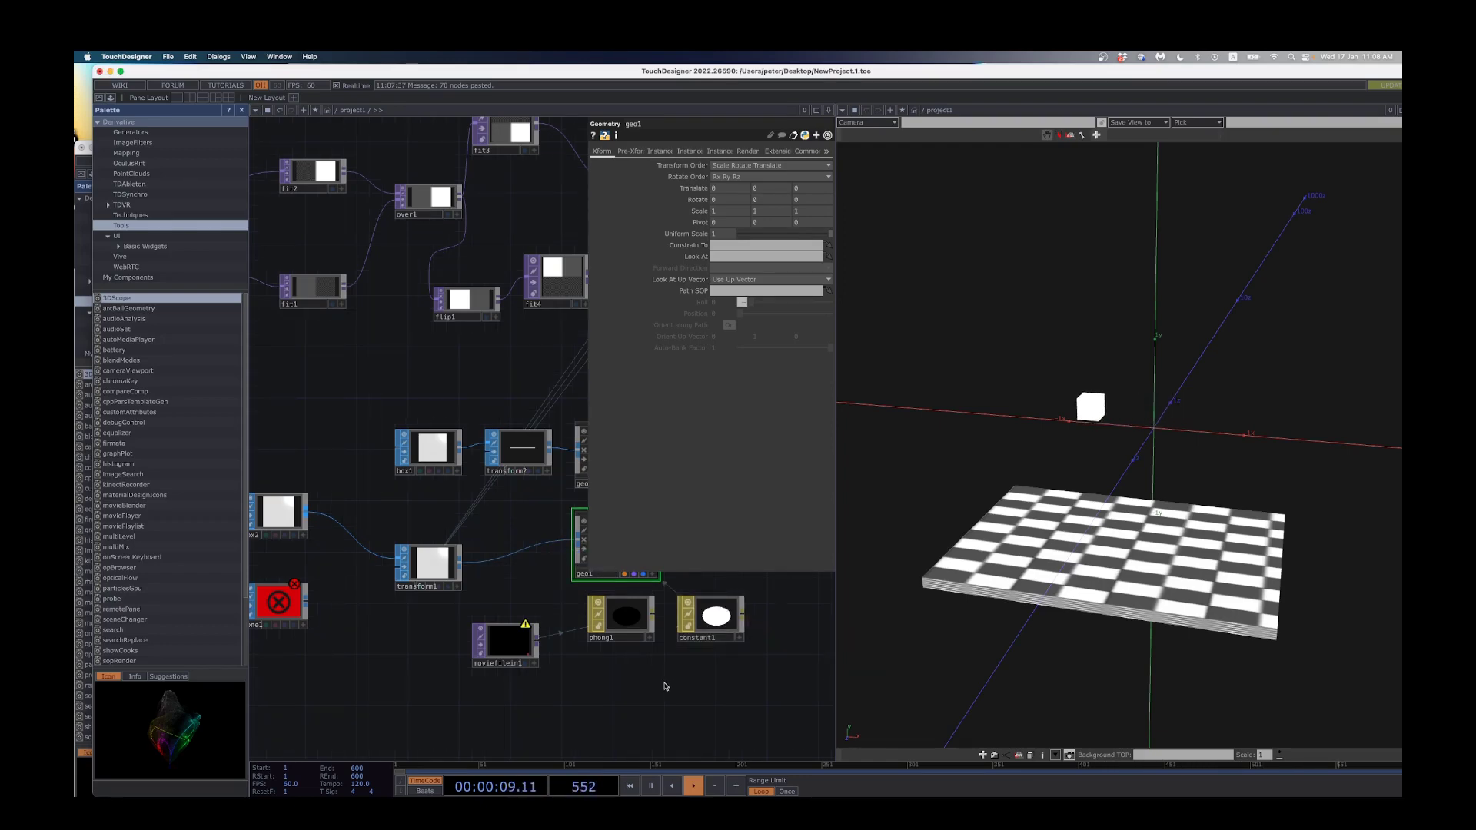
Step: Examine the substitute box and Constant material alongside the original cone1, phong1 and moviefilein1 operators they stand in for
{"action": "scroll", "coordinate": [665, 692], "scroll_direction": "down", "scroll_amount": 3}
{"action": "left_click_drag", "start_coordinate": [661, 711], "coordinate": [675, 757]}
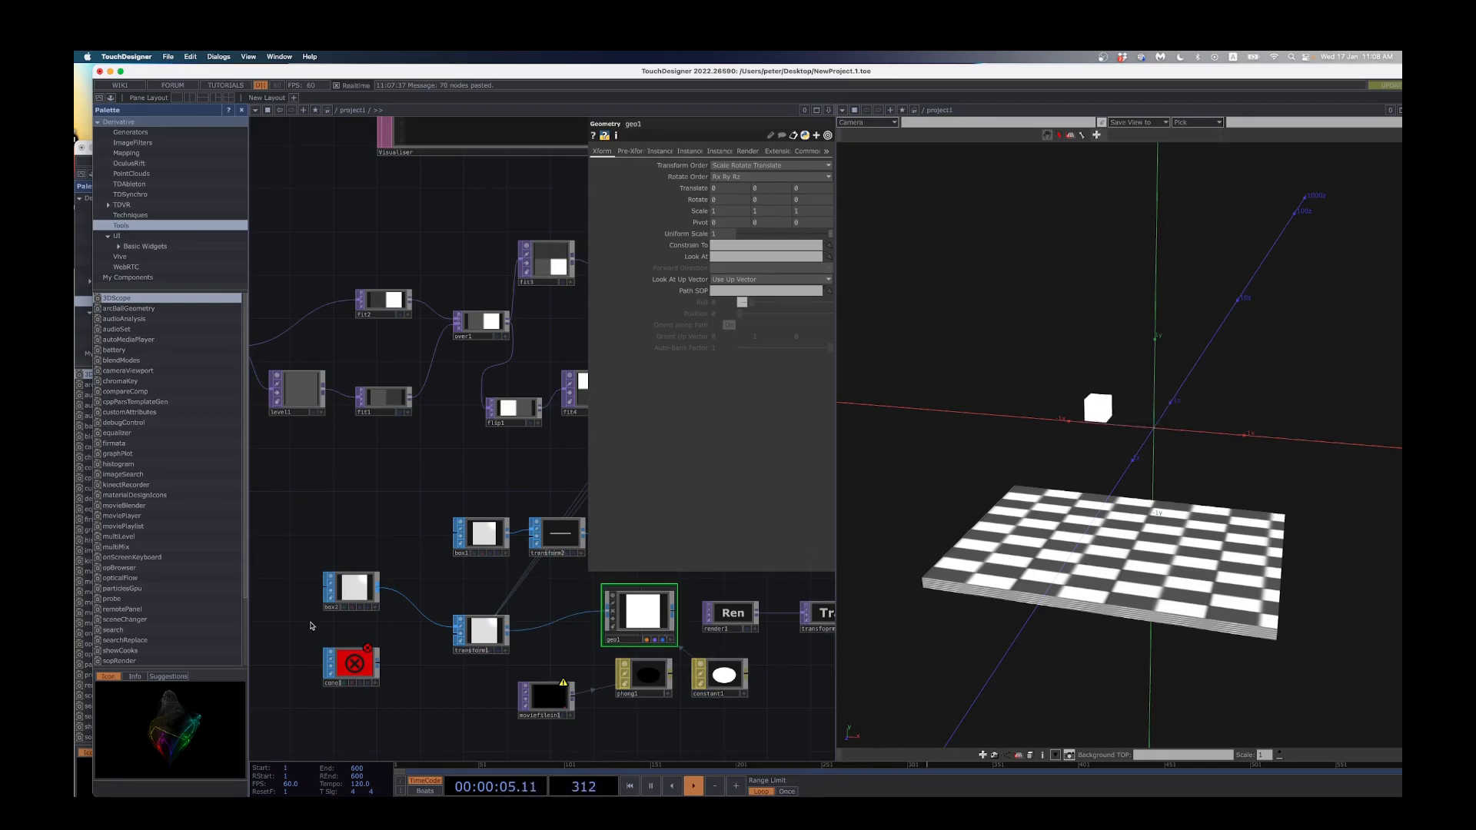
{"action": "left_click", "coordinate": [354, 588]}
{"action": "left_click", "coordinate": [730, 680]}
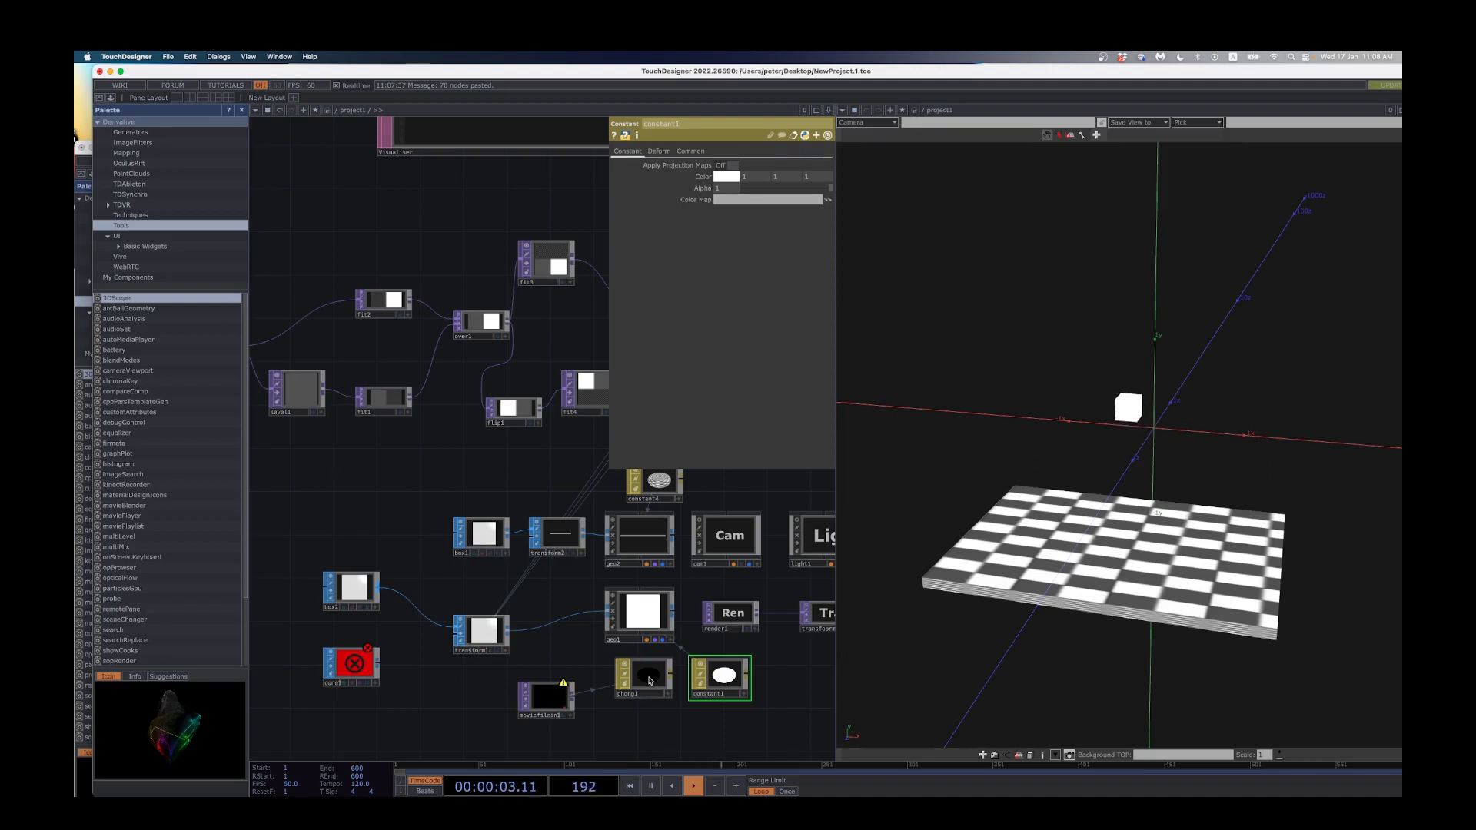
{"action": "left_click", "coordinate": [644, 677]}
{"action": "left_click", "coordinate": [548, 696]}
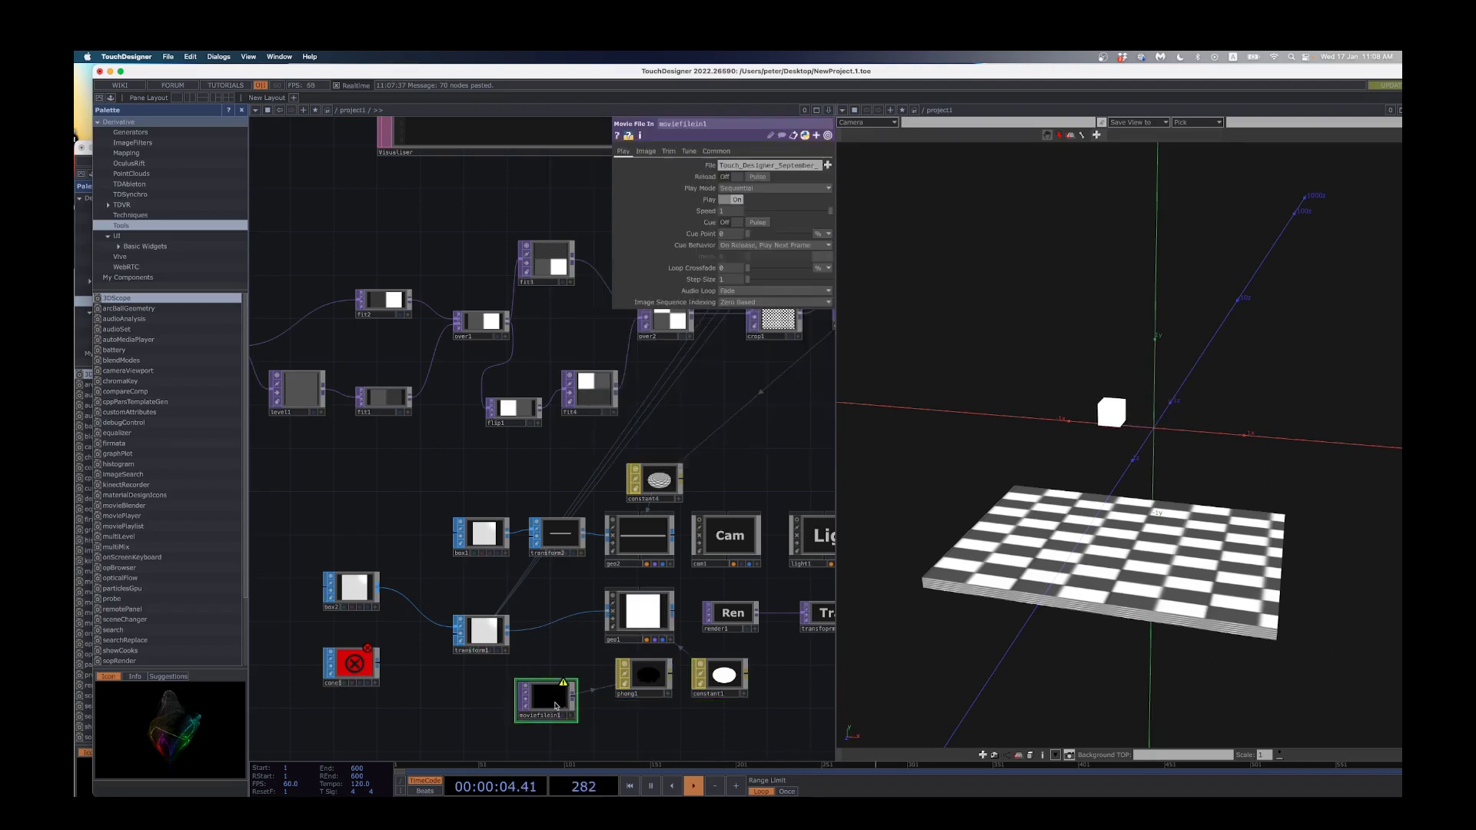
{"action": "left_click", "coordinate": [359, 672]}
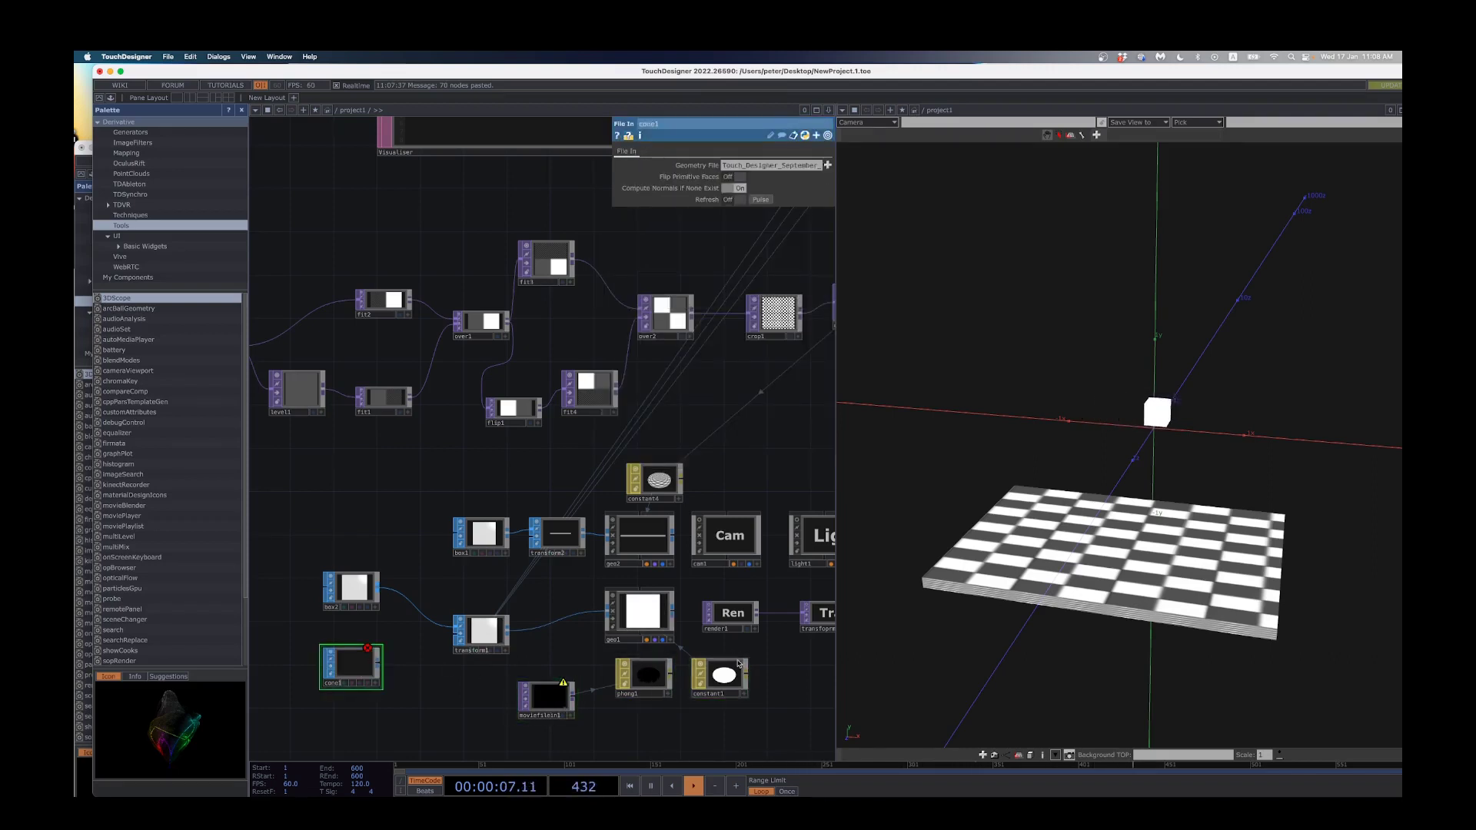
{"action": "left_click_drag", "start_coordinate": [728, 683], "coordinate": [739, 680]}
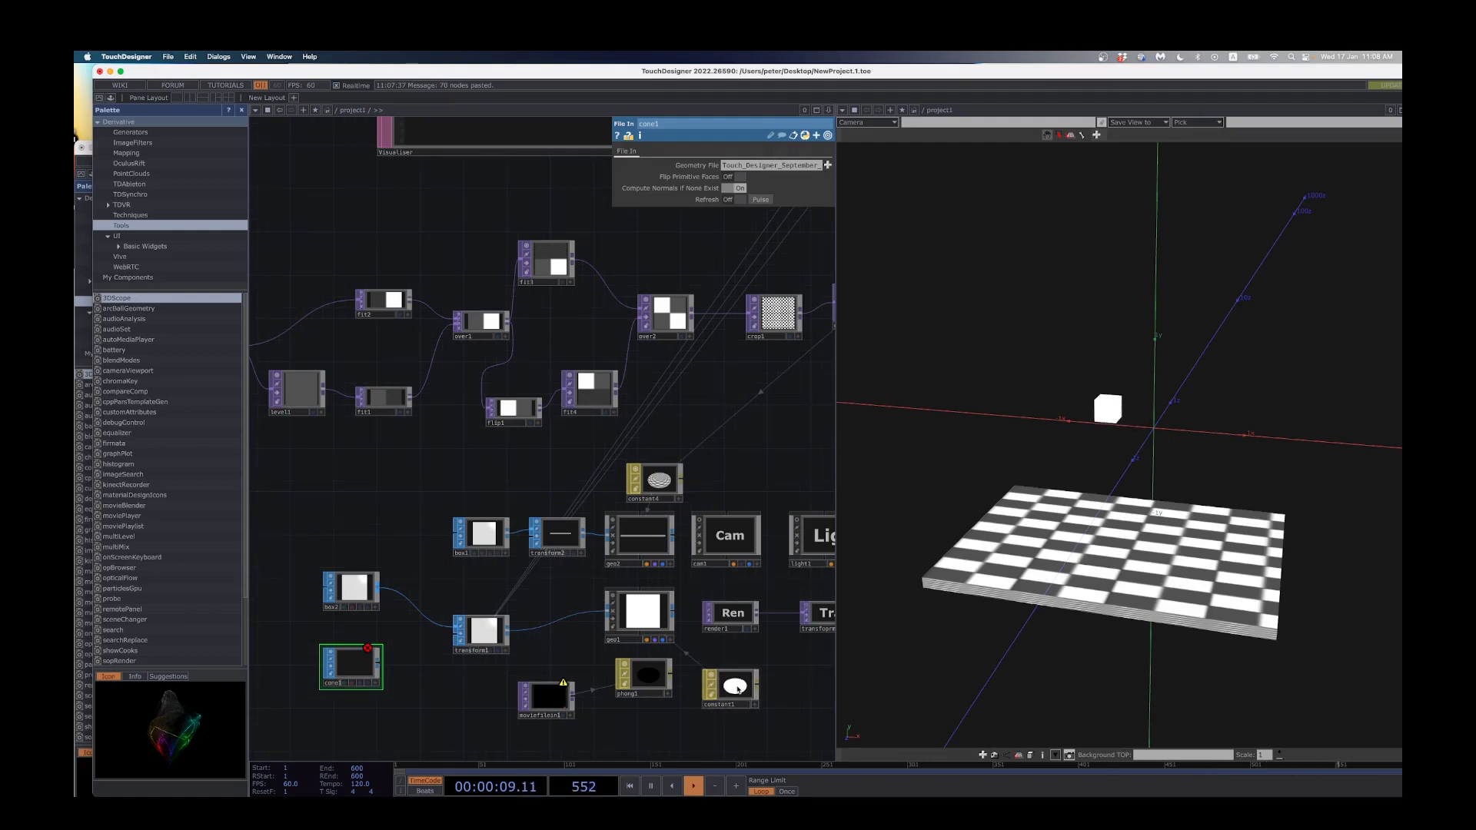
{"action": "left_click", "coordinate": [731, 686]}
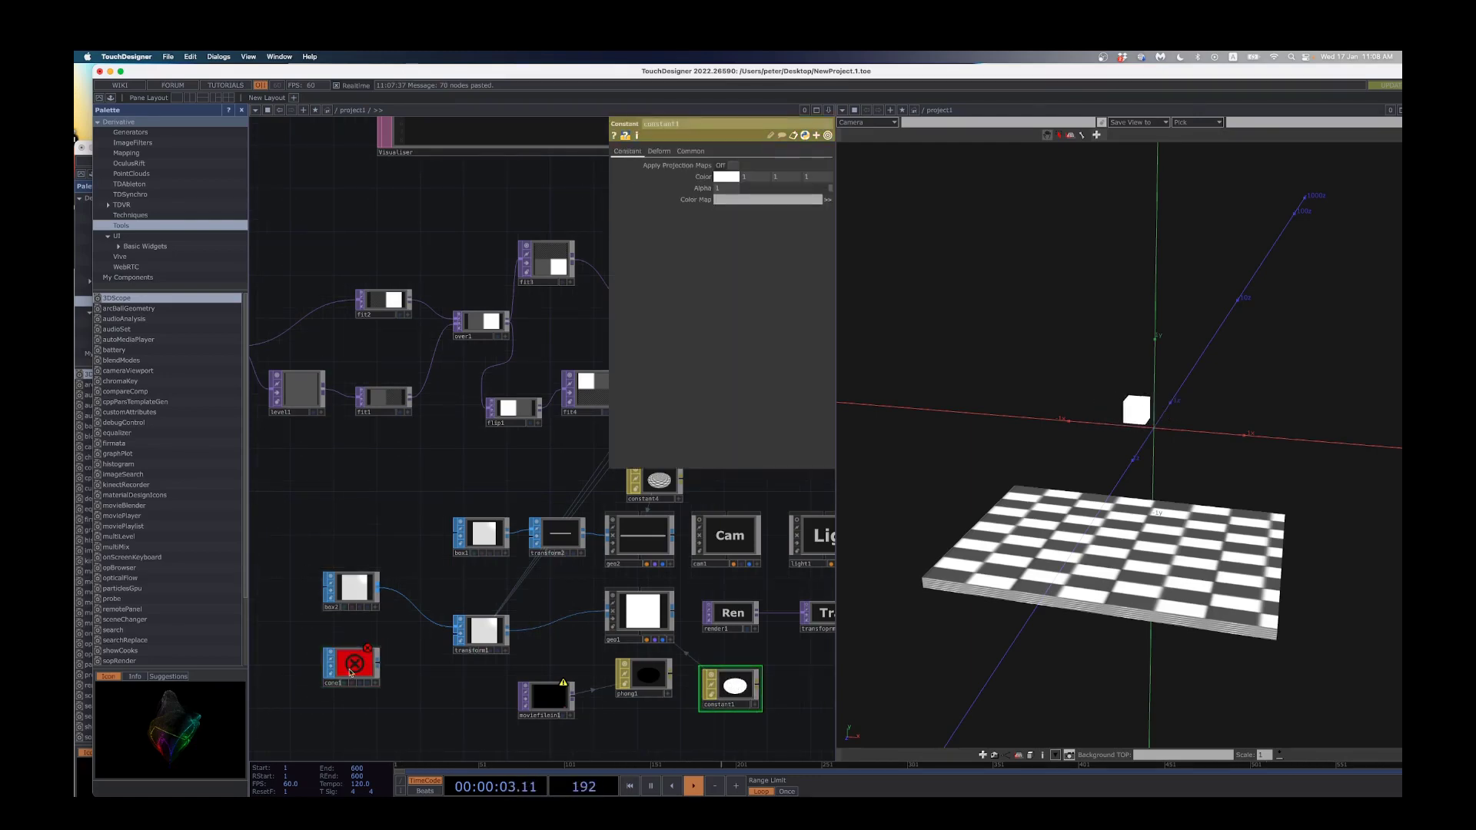
{"action": "left_click", "coordinate": [373, 675]}
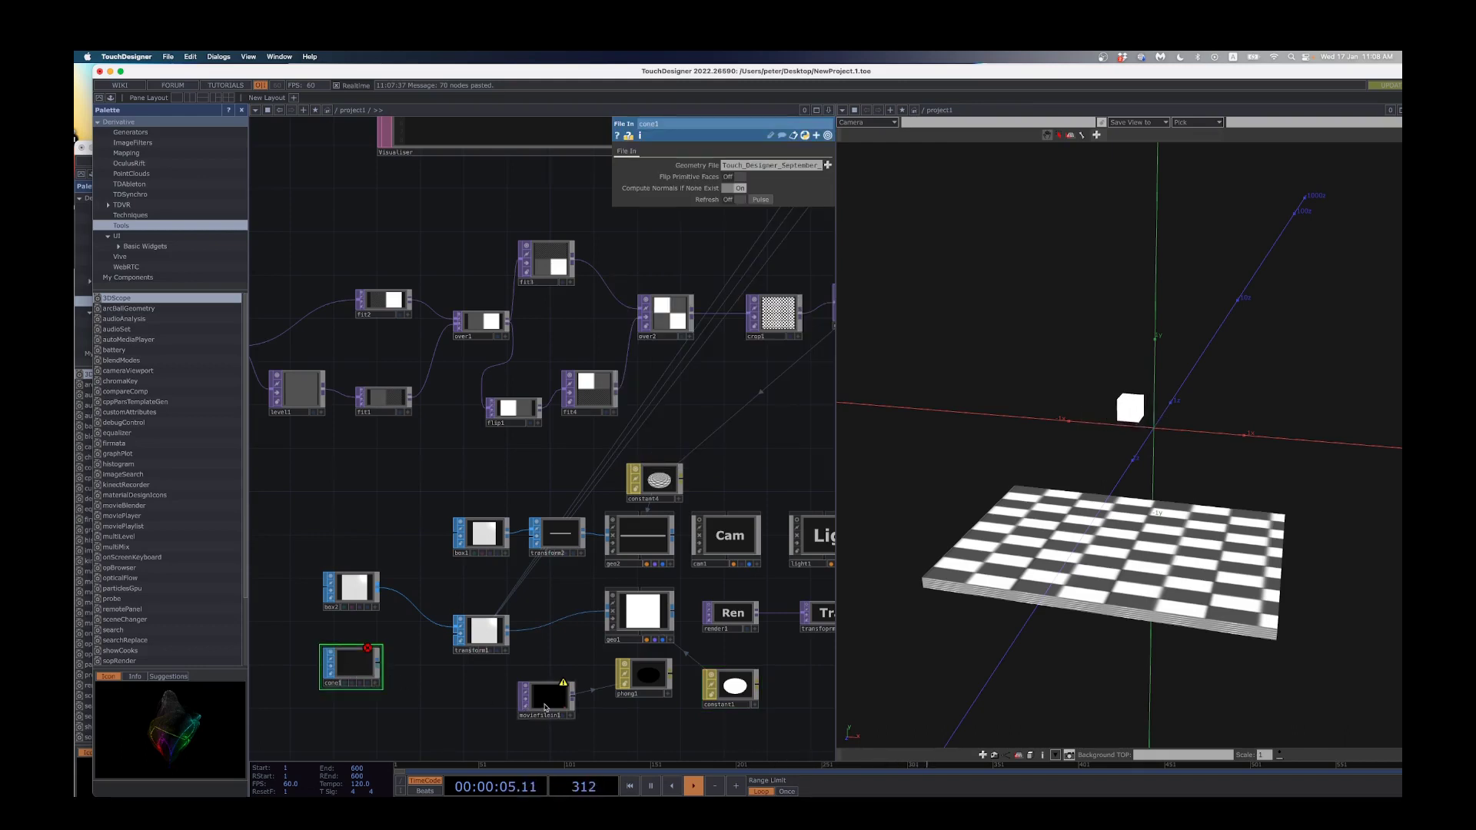
{"action": "left_click", "coordinate": [545, 706]}
{"action": "left_click", "coordinate": [735, 691]}
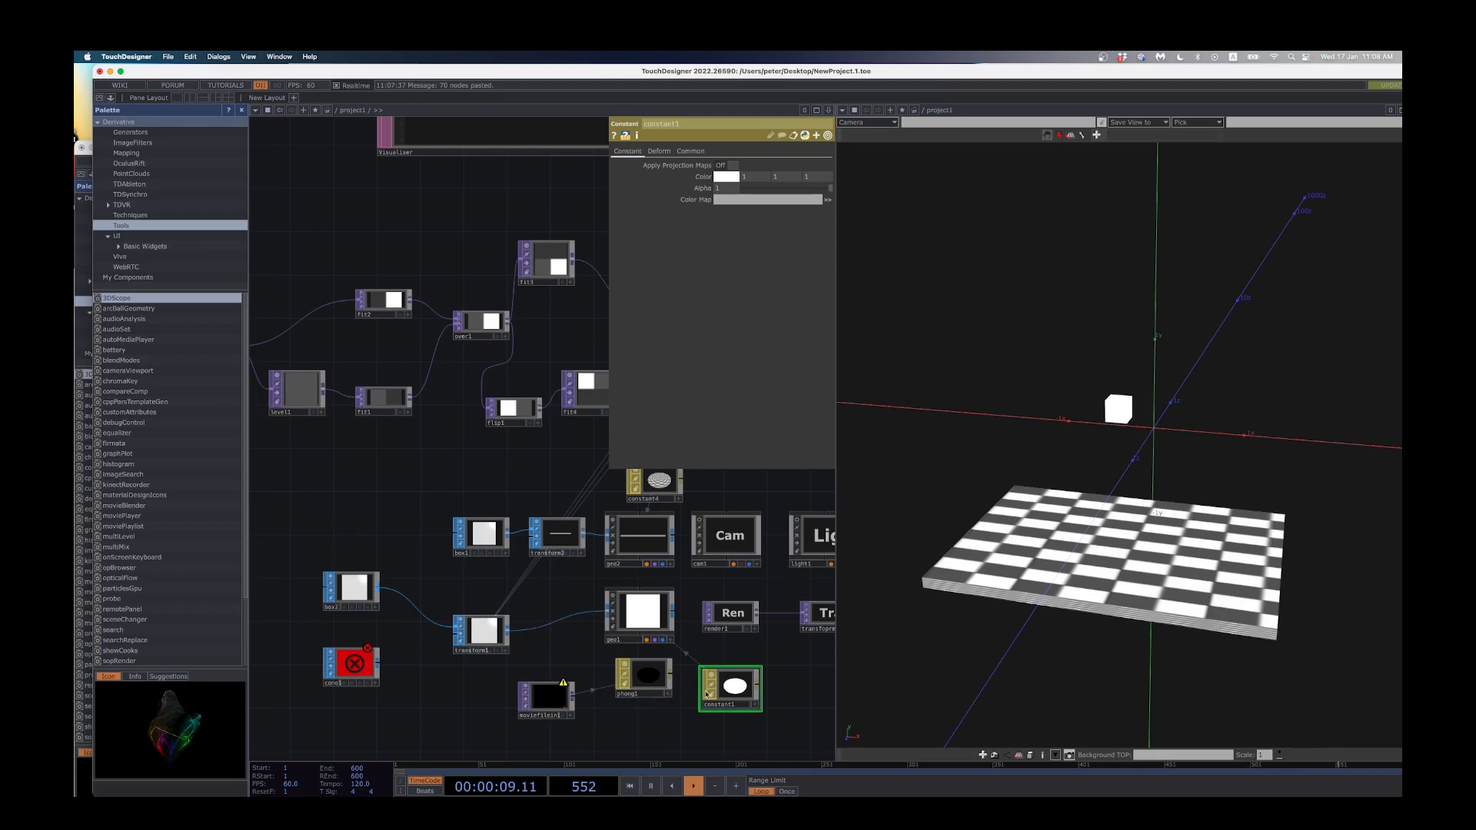
Step: Delete the substitute box2 and Constant material, and restore cone1 as transform1's input and phong1 as geo1's material
{"action": "key", "text": "Delete"}
{"action": "left_click", "coordinate": [350, 589]}
{"action": "key", "text": "Delete"}
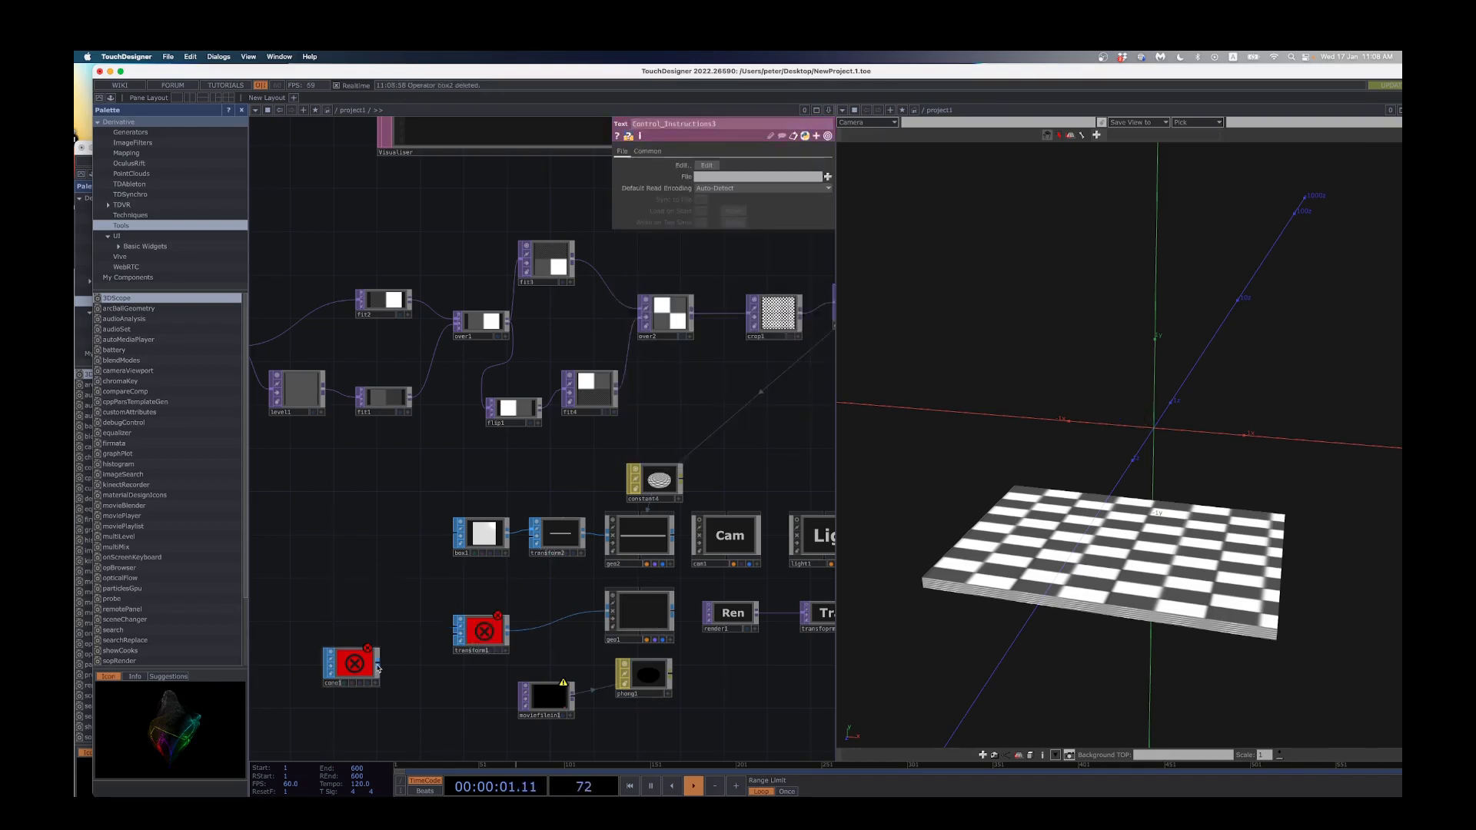
{"action": "left_click_drag", "start_coordinate": [451, 629], "coordinate": [456, 630]}
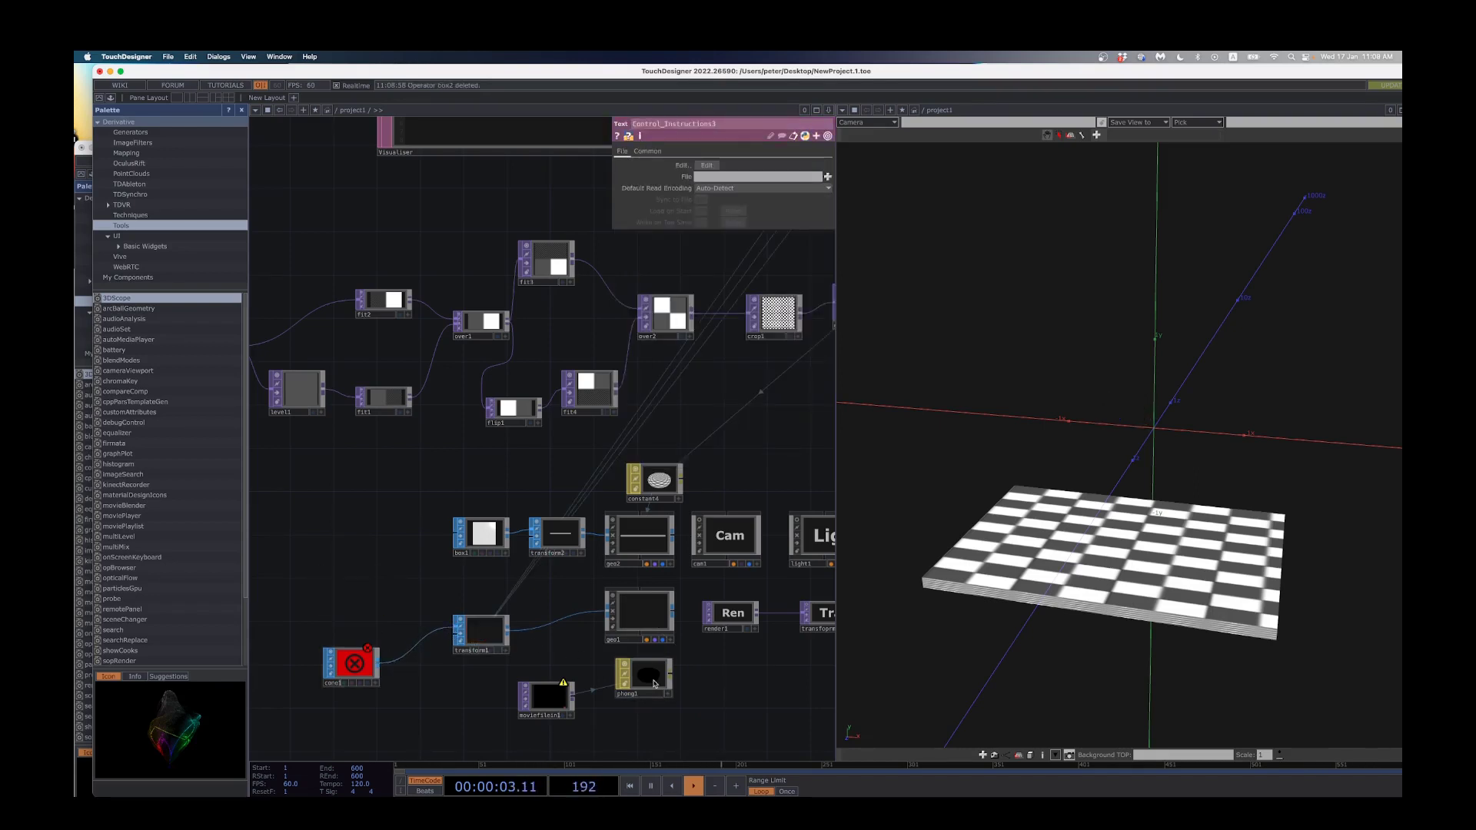
{"action": "left_click_drag", "start_coordinate": [653, 683], "coordinate": [644, 612]}
Step: Choose chinese_brush.obj as the Geometry File of the cone1 File In operator
{"action": "left_click", "coordinate": [353, 673]}
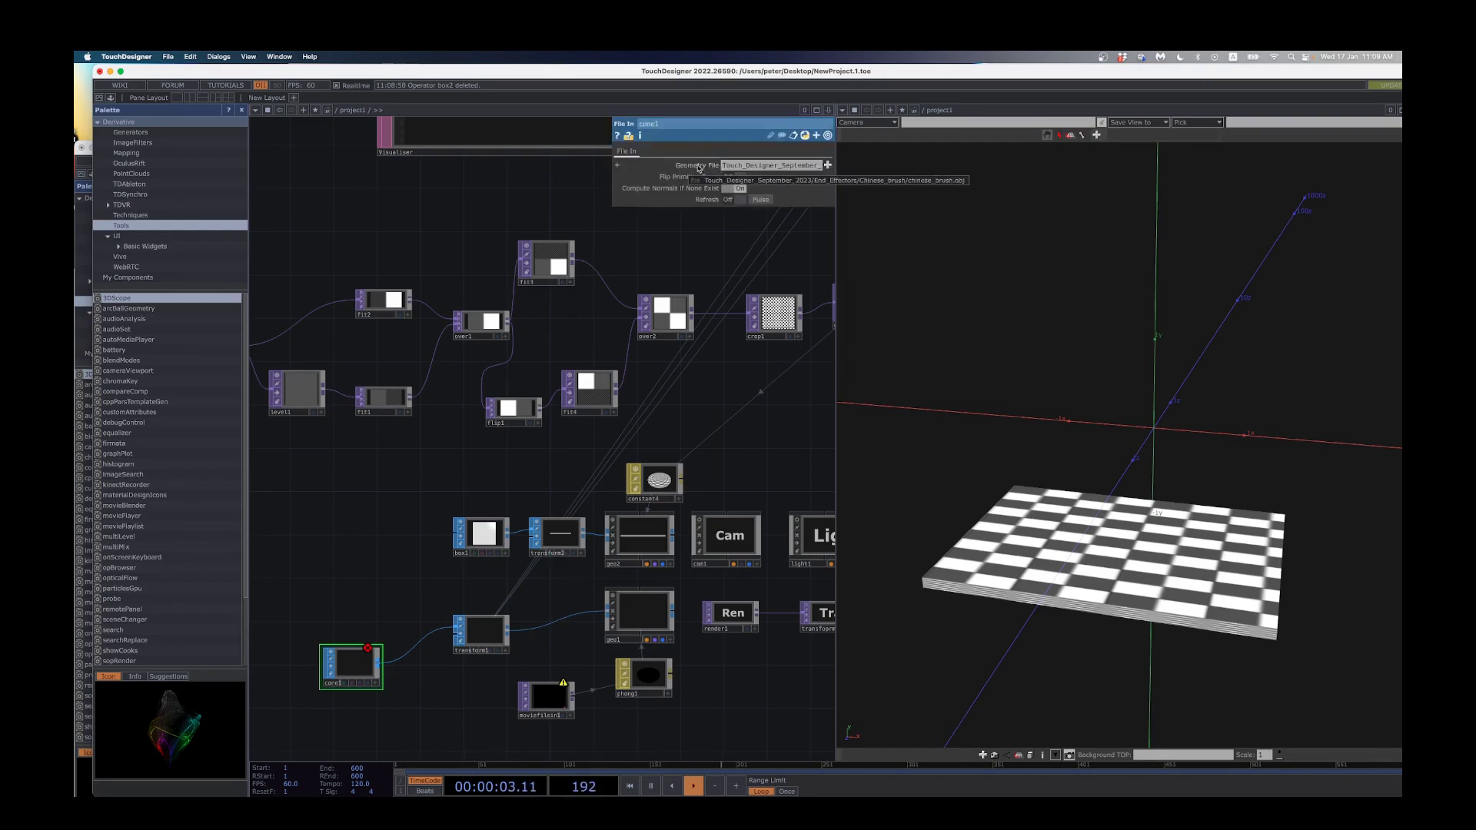
{"action": "left_click", "coordinate": [828, 165]}
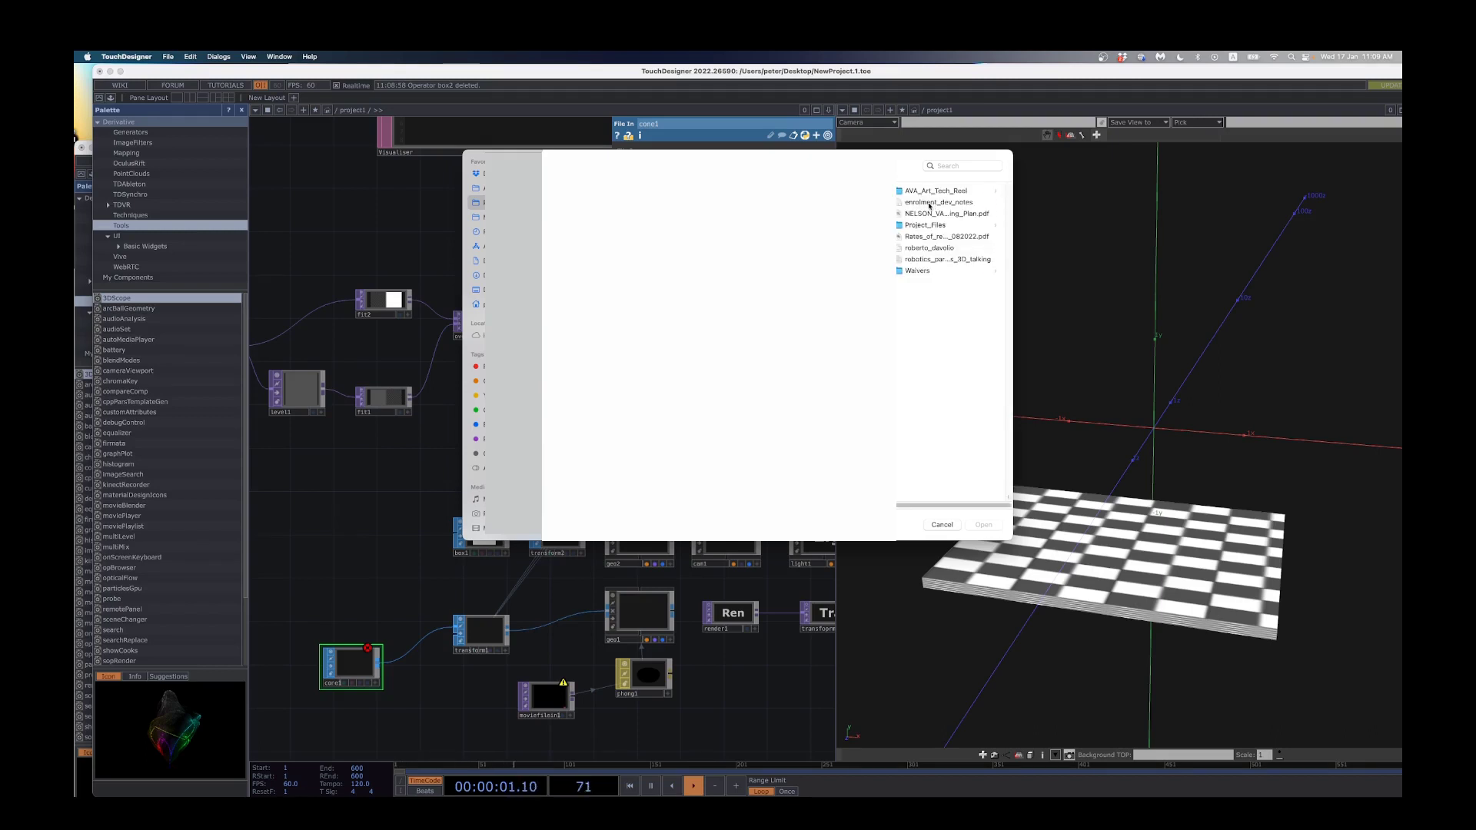
{"action": "left_click", "coordinate": [927, 193]}
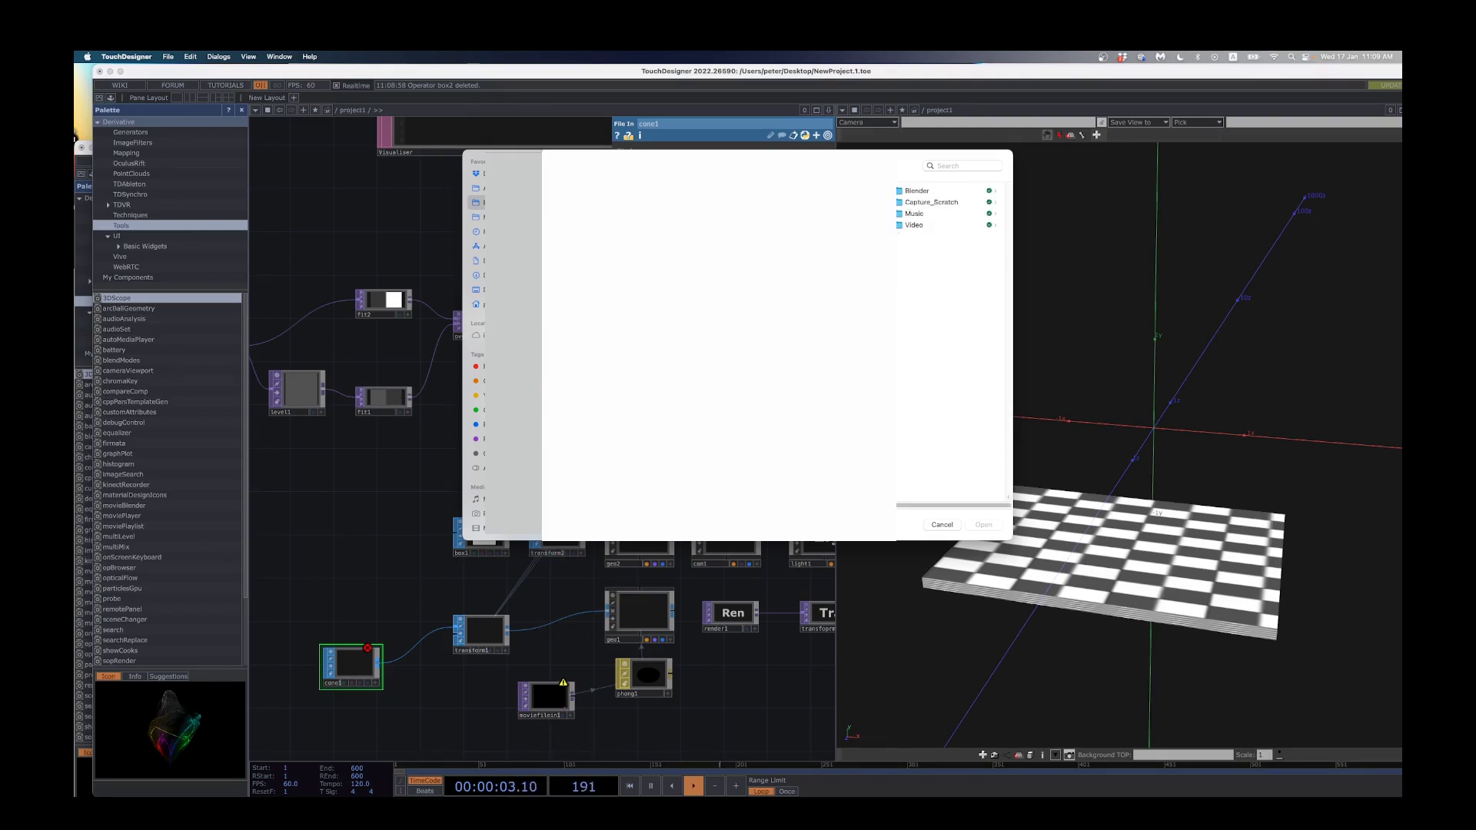
{"action": "left_click", "coordinate": [911, 192]}
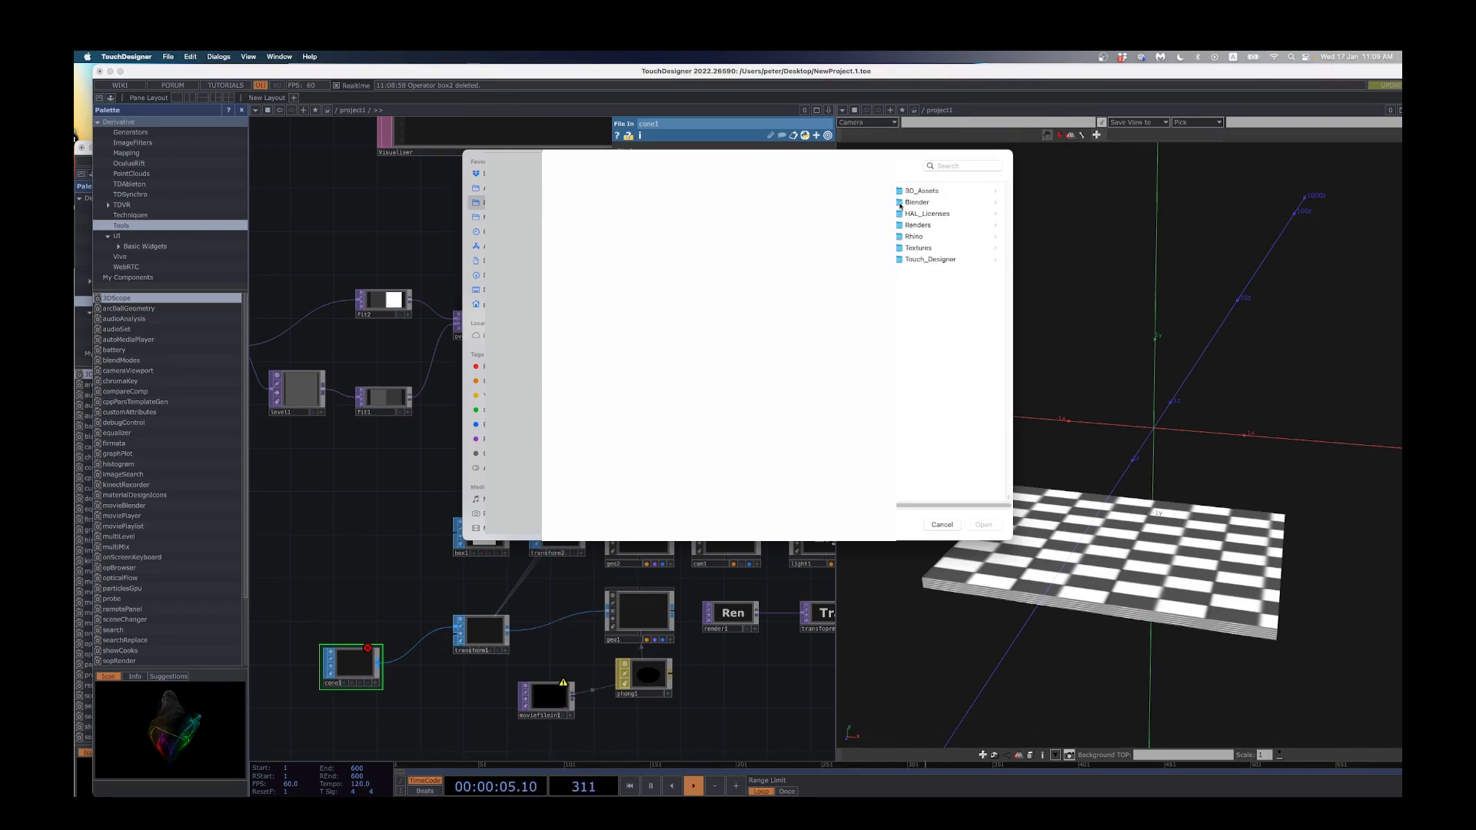
{"action": "left_click", "coordinate": [918, 193]}
{"action": "left_click", "coordinate": [918, 243]}
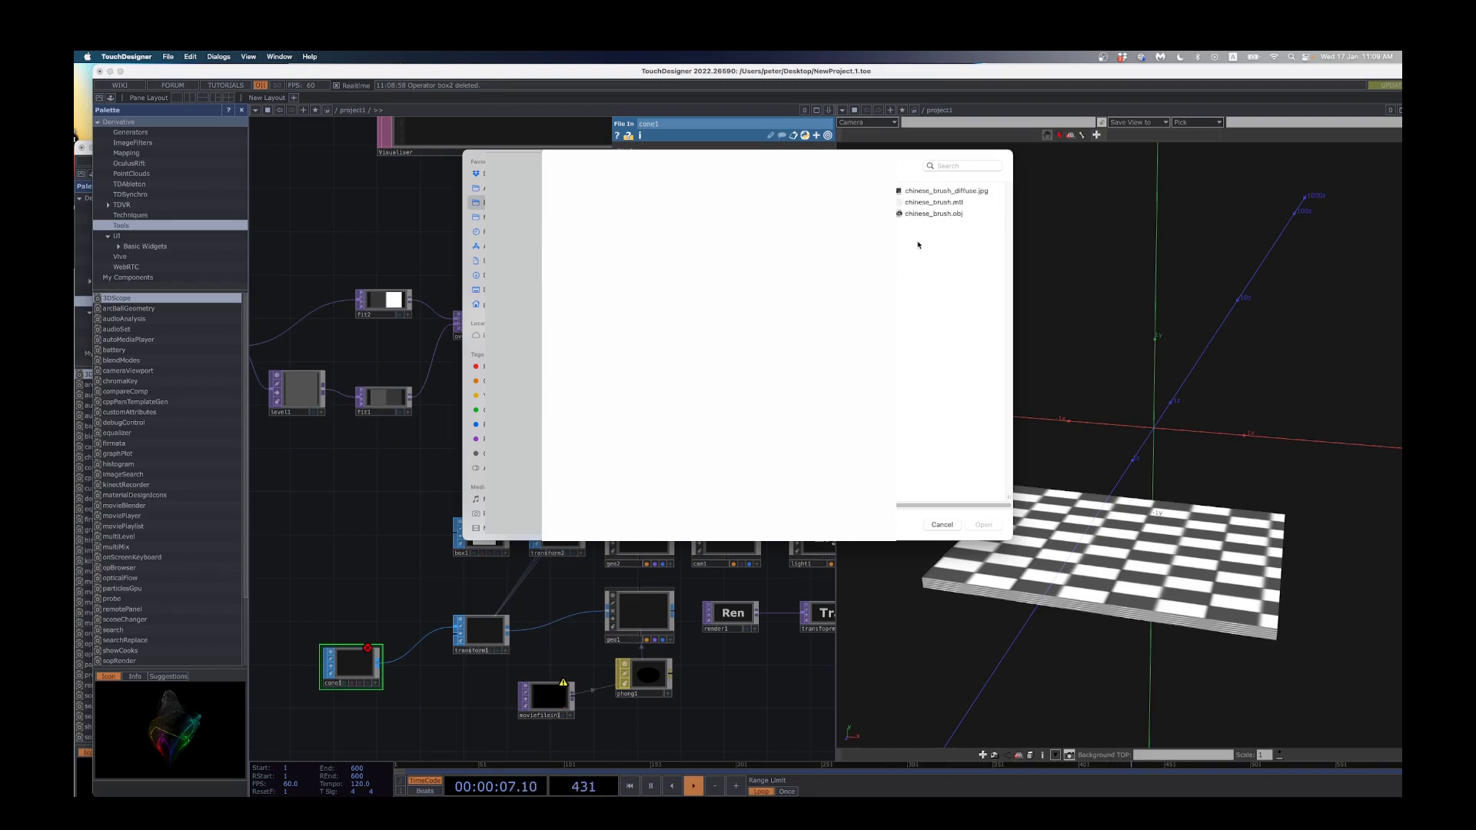
{"action": "left_click", "coordinate": [928, 214]}
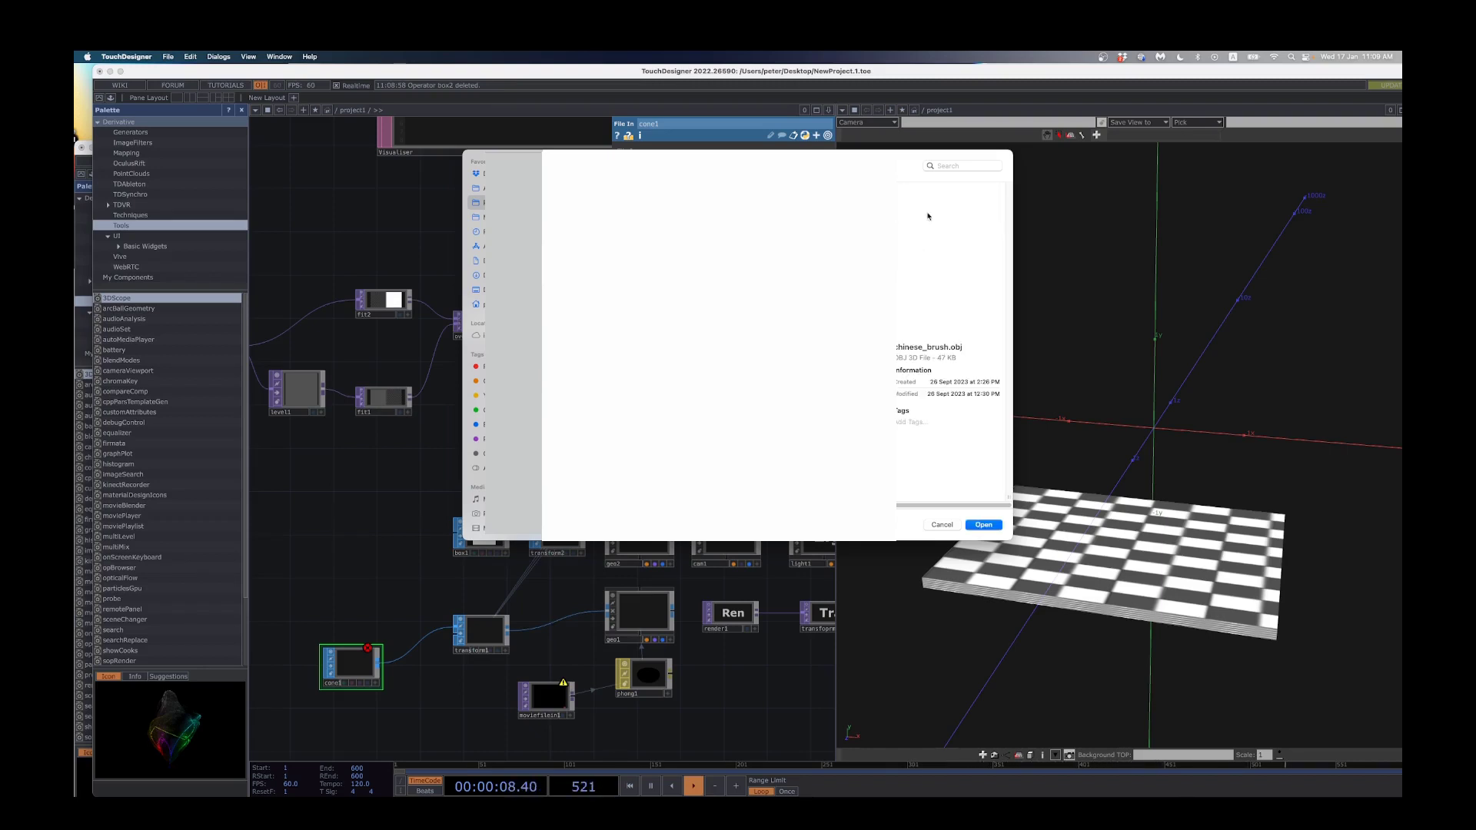
{"action": "left_click", "coordinate": [983, 525]}
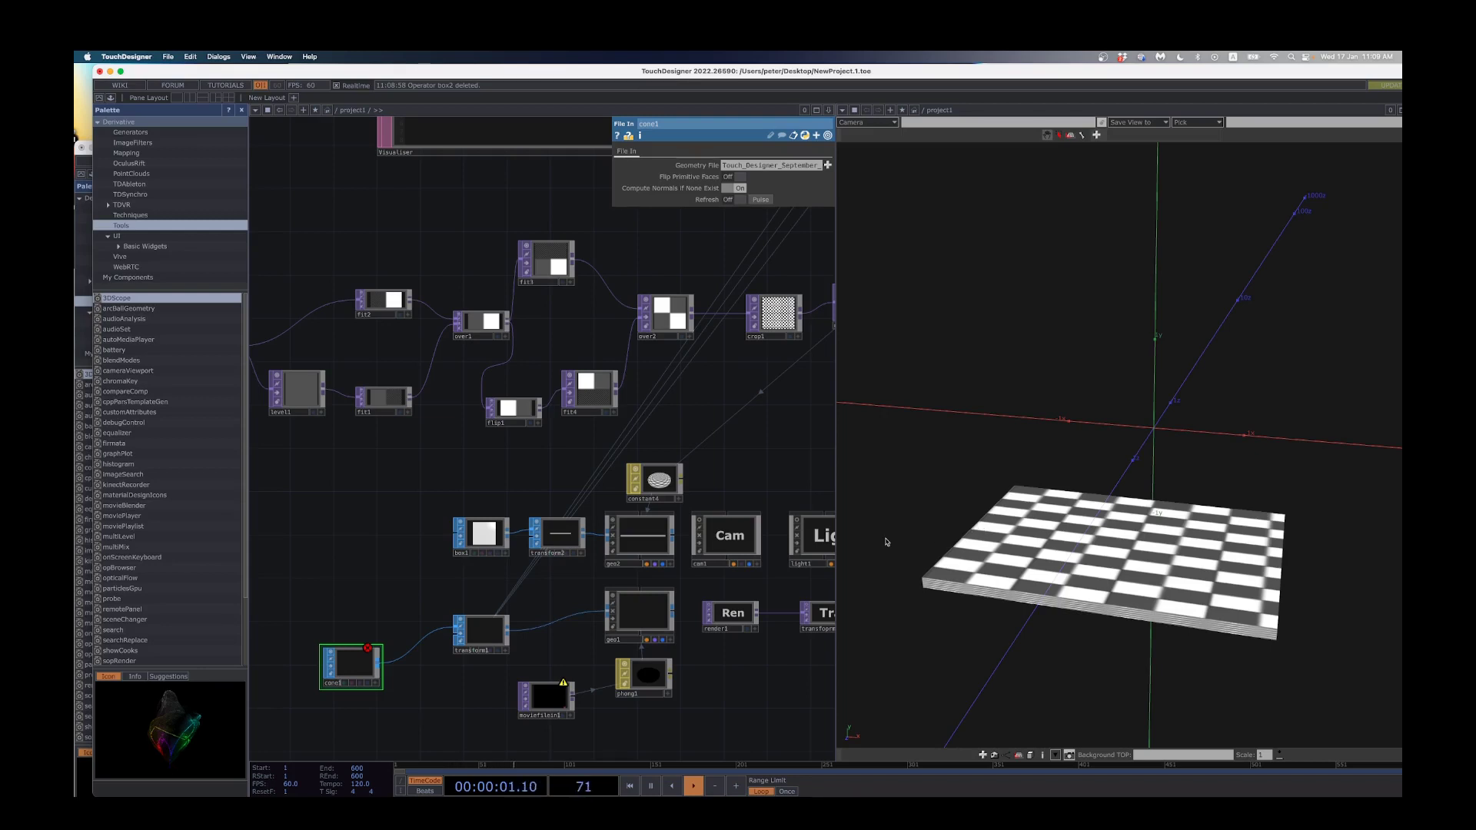
Step: Relink the missing geometry of cone1 to the local chinese_brush.obj file
{"action": "left_click", "coordinate": [827, 165]}
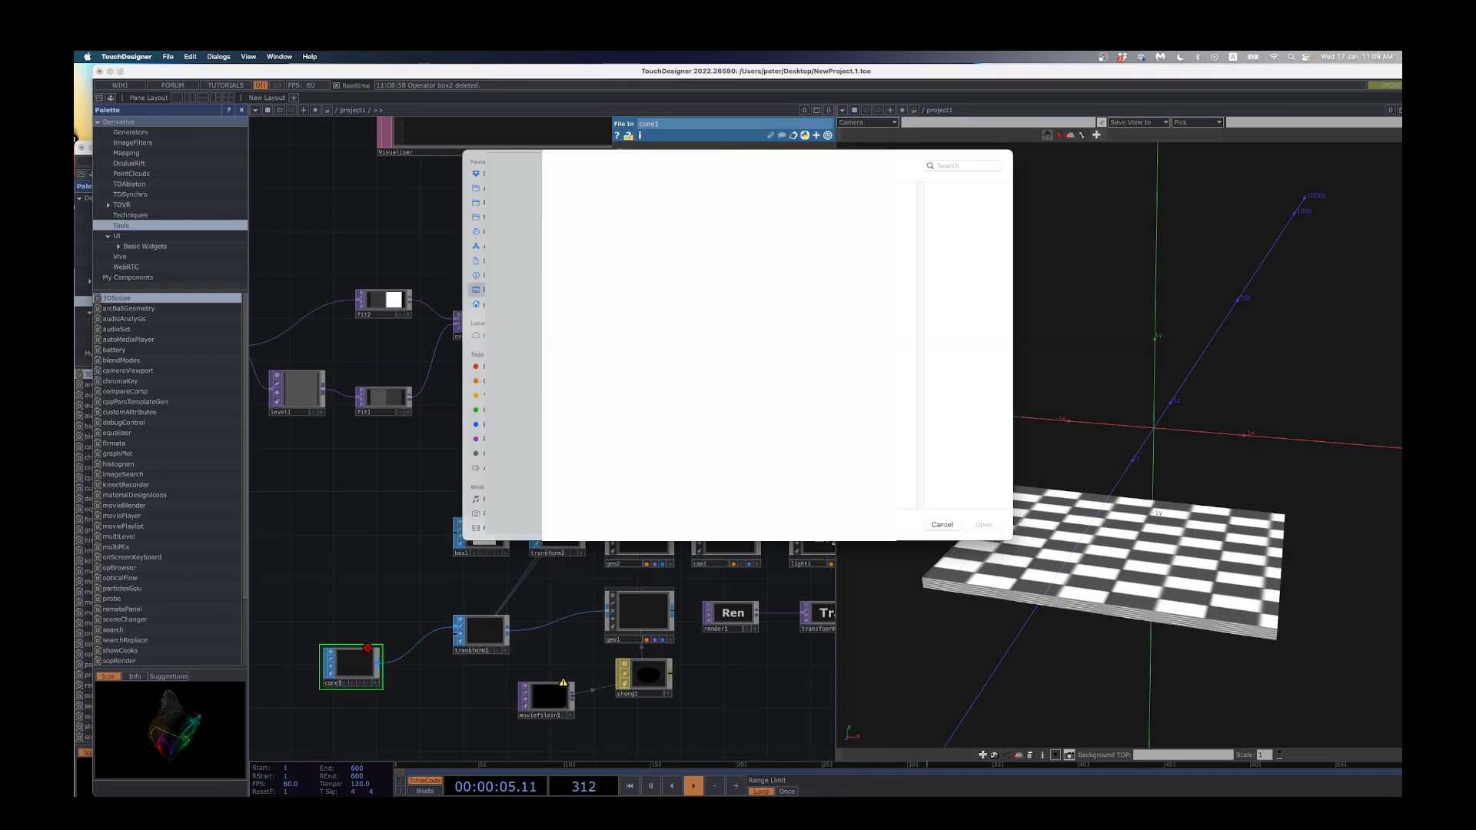
{"action": "left_click", "coordinate": [931, 213]}
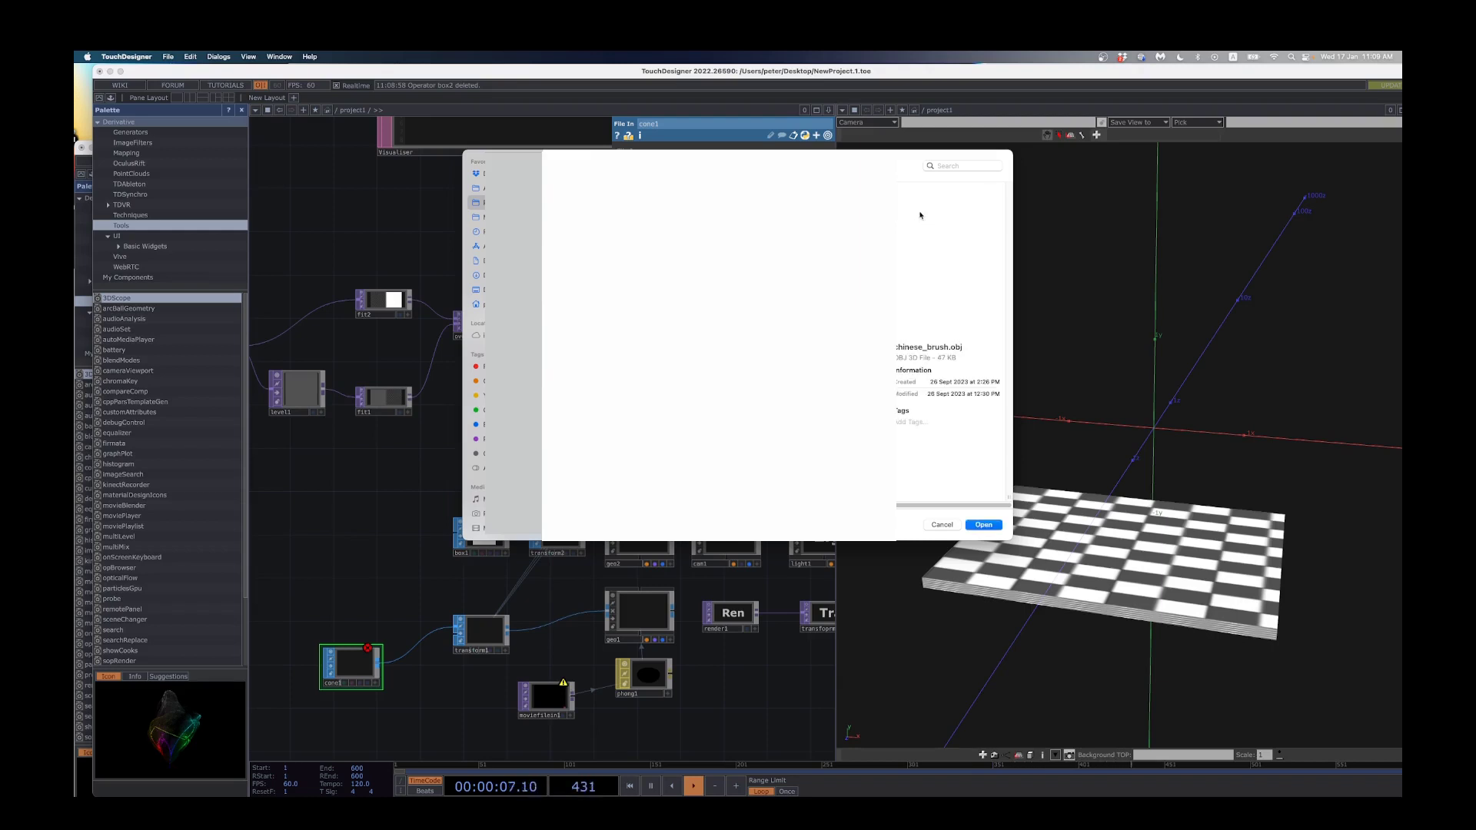
{"action": "left_click", "coordinate": [992, 526]}
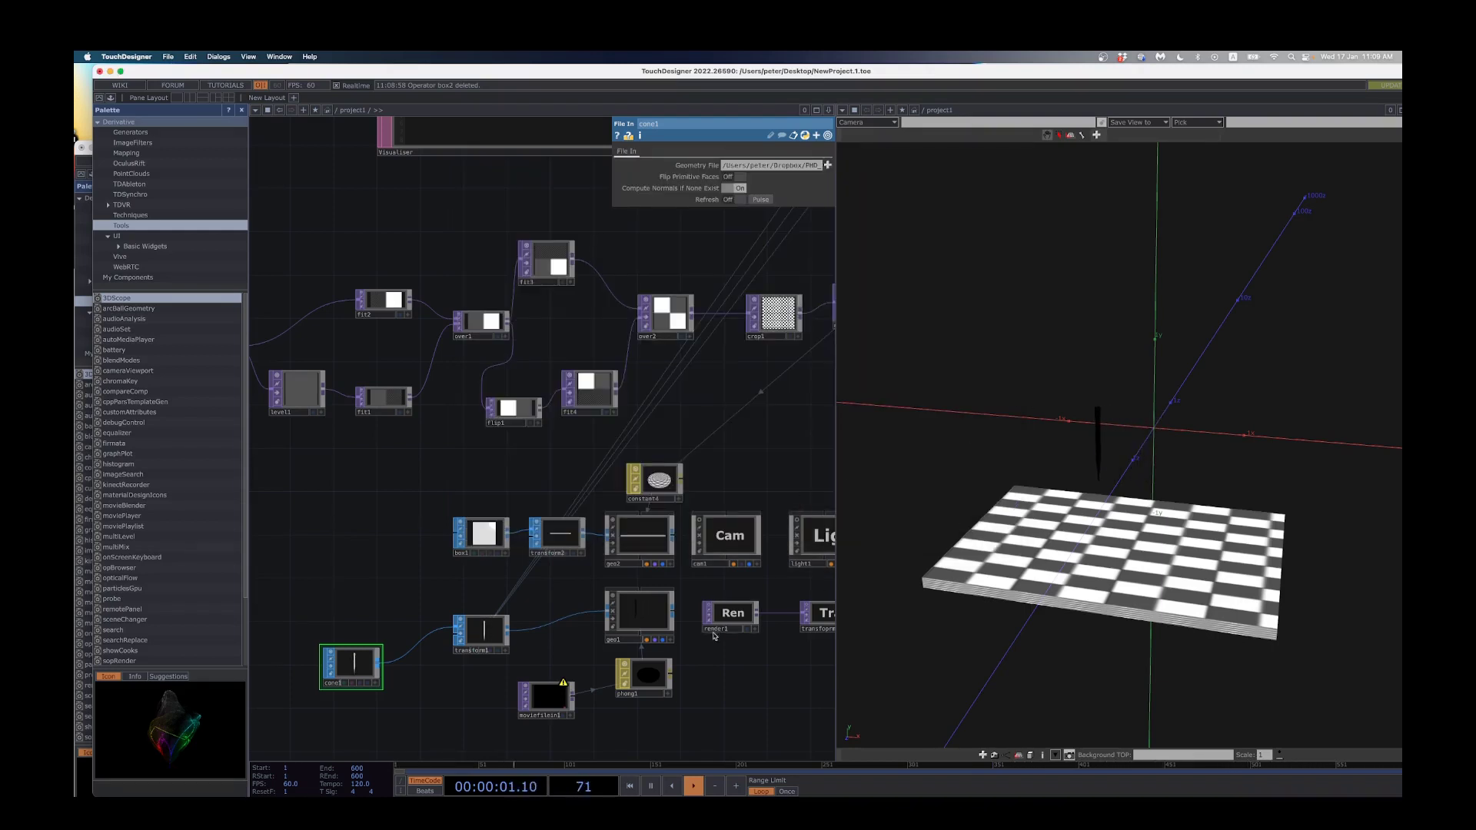
Step: Load chinese_brush_diffuse.jpg as the source file of the moviefilein1 texture operator
{"action": "scroll", "coordinate": [647, 695], "scroll_direction": "up", "scroll_amount": 2}
{"action": "scroll", "coordinate": [647, 695], "scroll_direction": "down", "scroll_amount": 1}
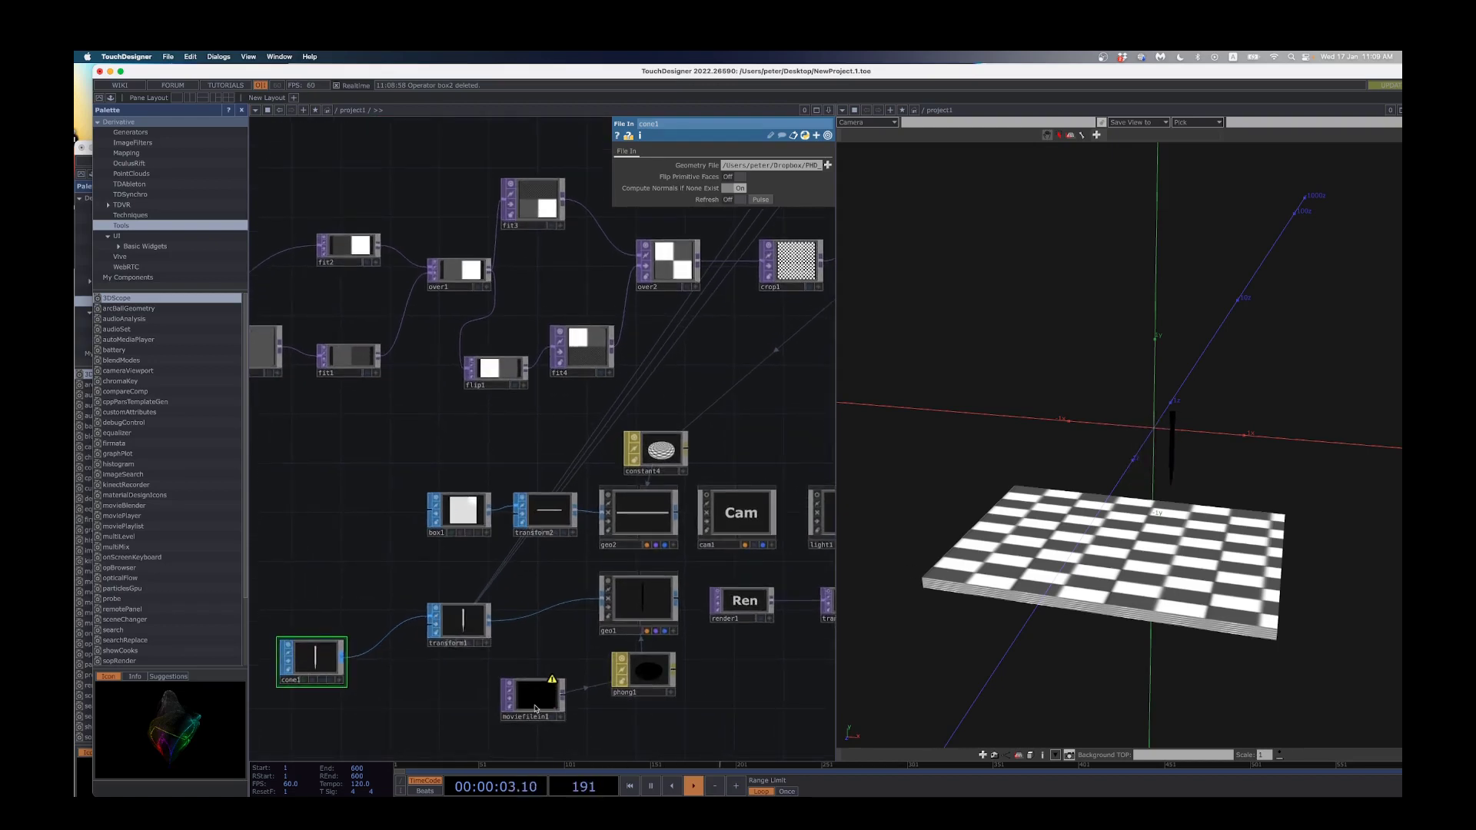
{"action": "left_click", "coordinate": [533, 696]}
{"action": "left_click", "coordinate": [828, 165]}
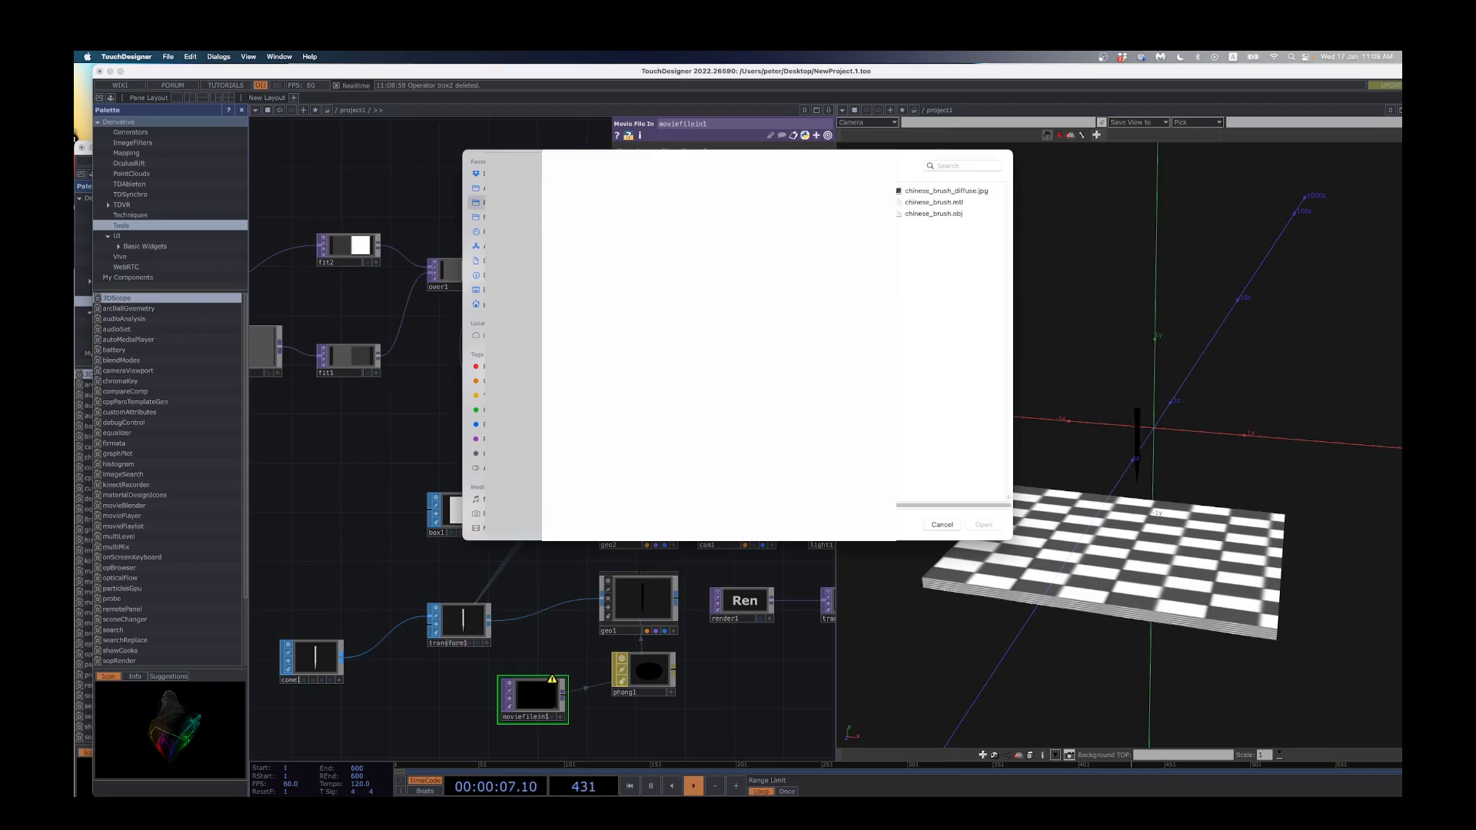
{"action": "left_click", "coordinate": [938, 191]}
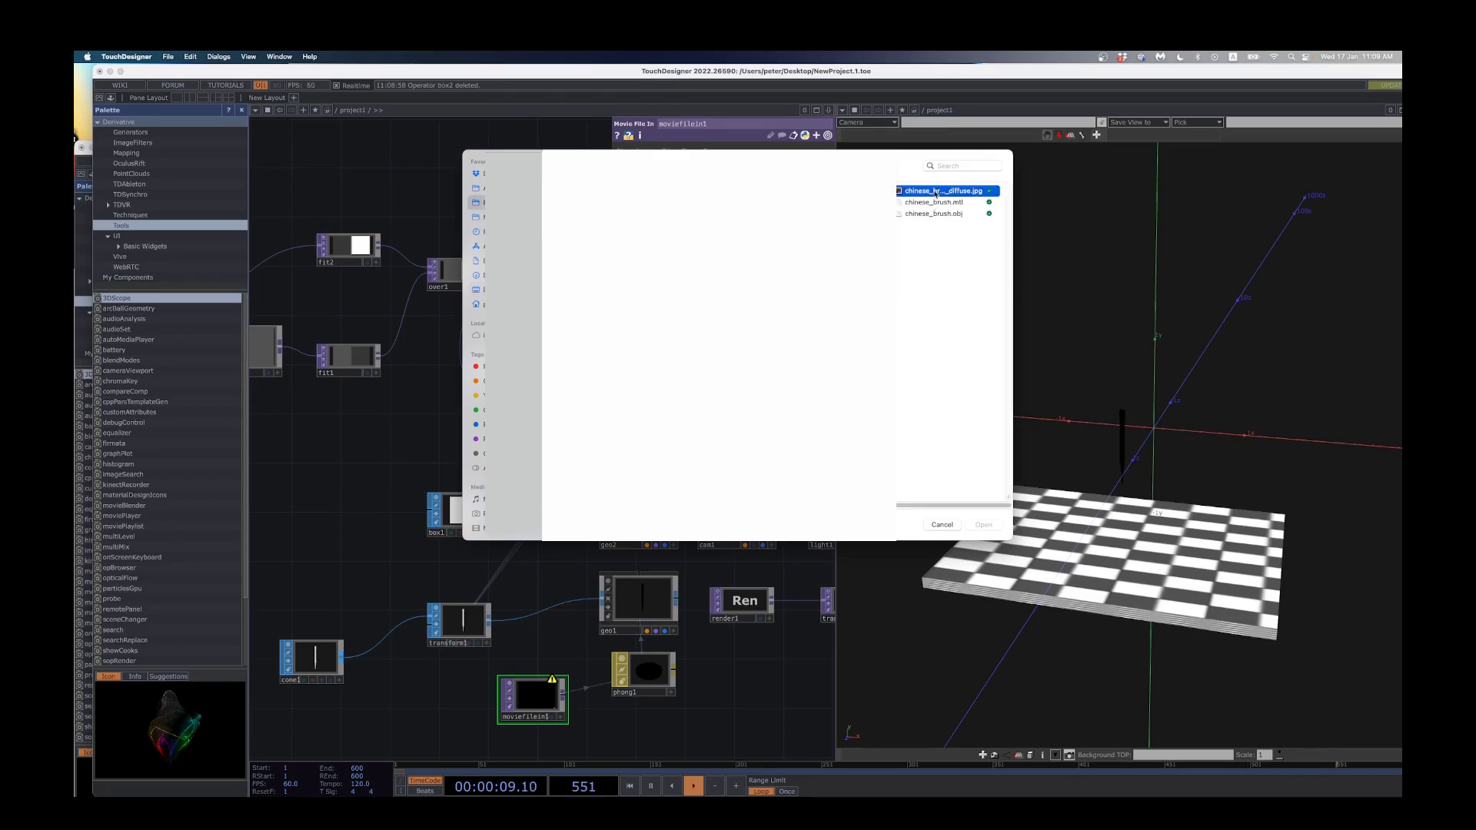
{"action": "left_click", "coordinate": [988, 527]}
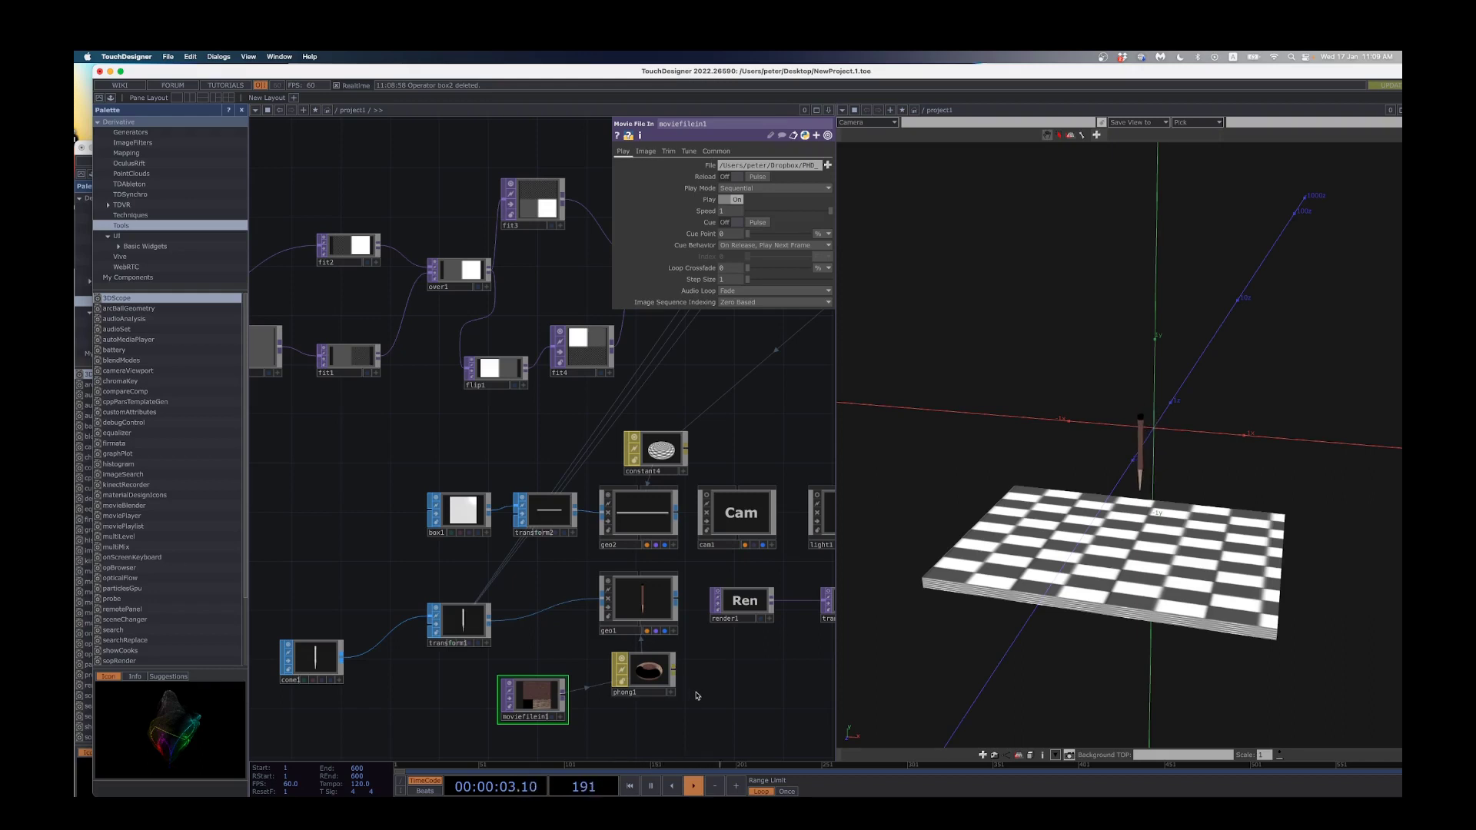
Step: Add a Constant material below phong1 and use moviefilein1 as its Color Map
{"action": "left_click_drag", "start_coordinate": [648, 681], "coordinate": [673, 692]}
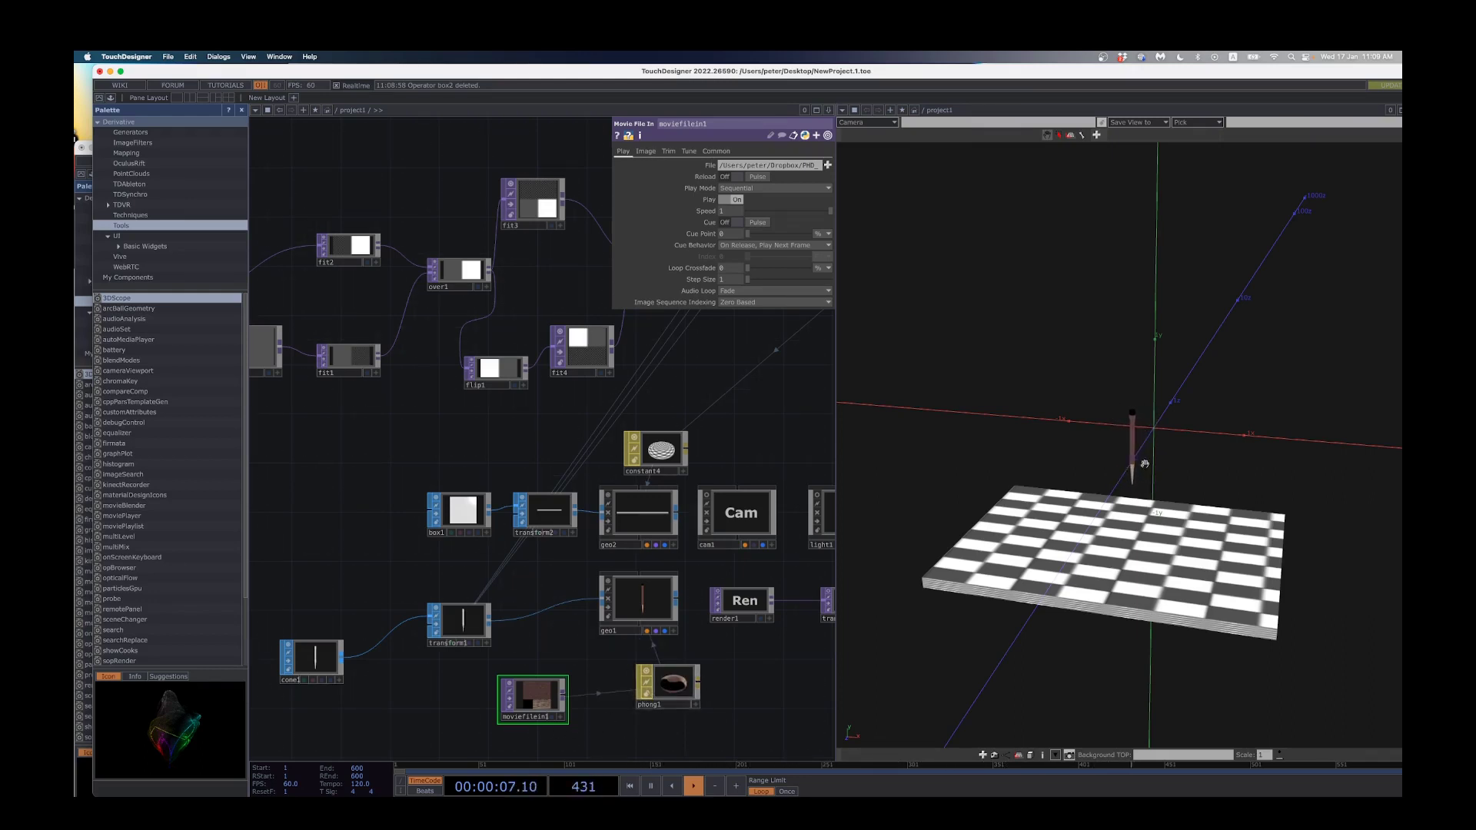
{"action": "scroll", "coordinate": [764, 654], "scroll_direction": "down", "scroll_amount": 3}
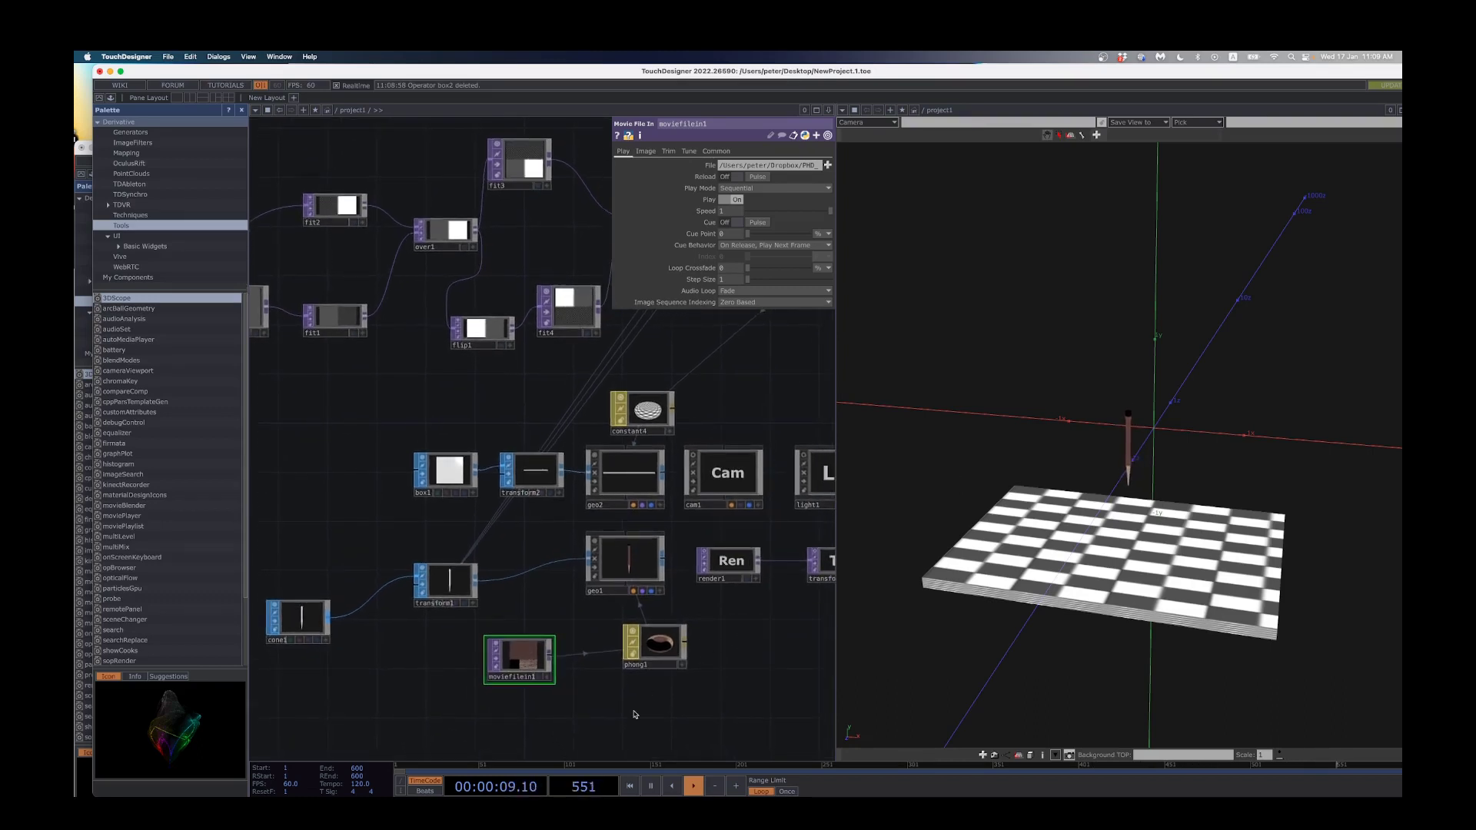
{"action": "key", "text": "Tab"}
{"action": "left_click", "coordinate": [457, 516]}
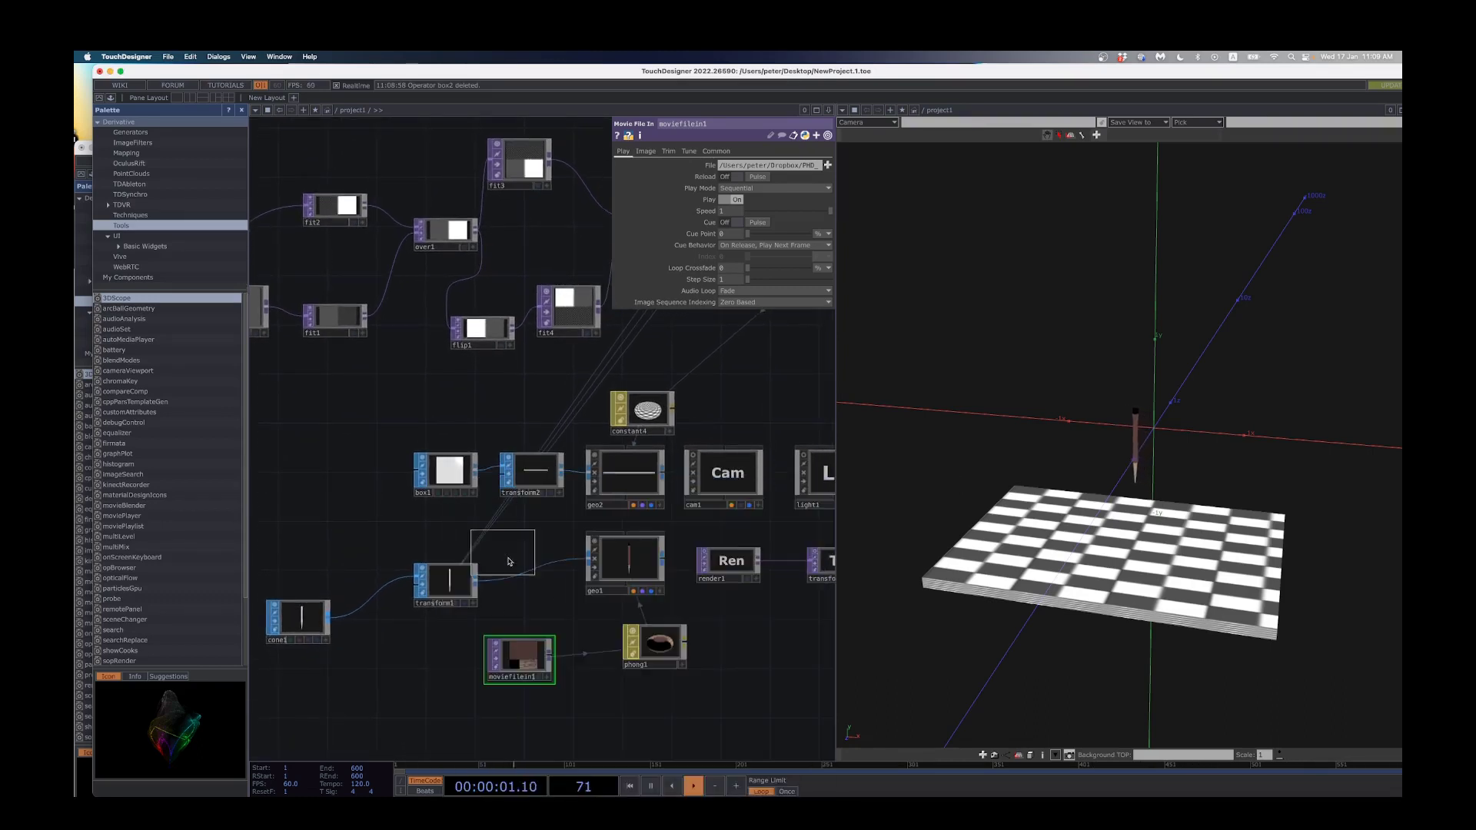
{"action": "left_click", "coordinate": [644, 709]}
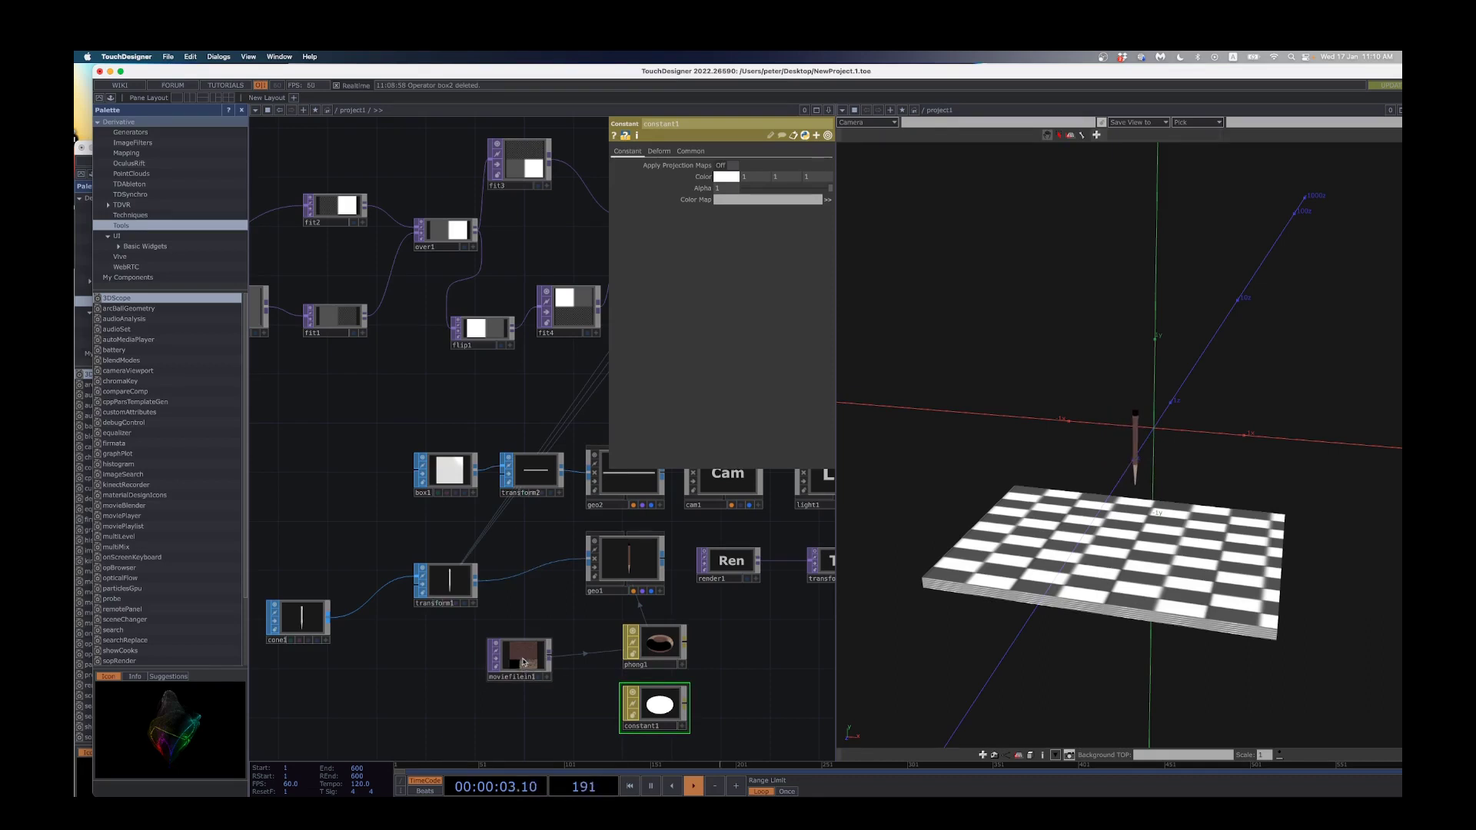
{"action": "left_click_drag", "start_coordinate": [522, 658], "coordinate": [643, 710]}
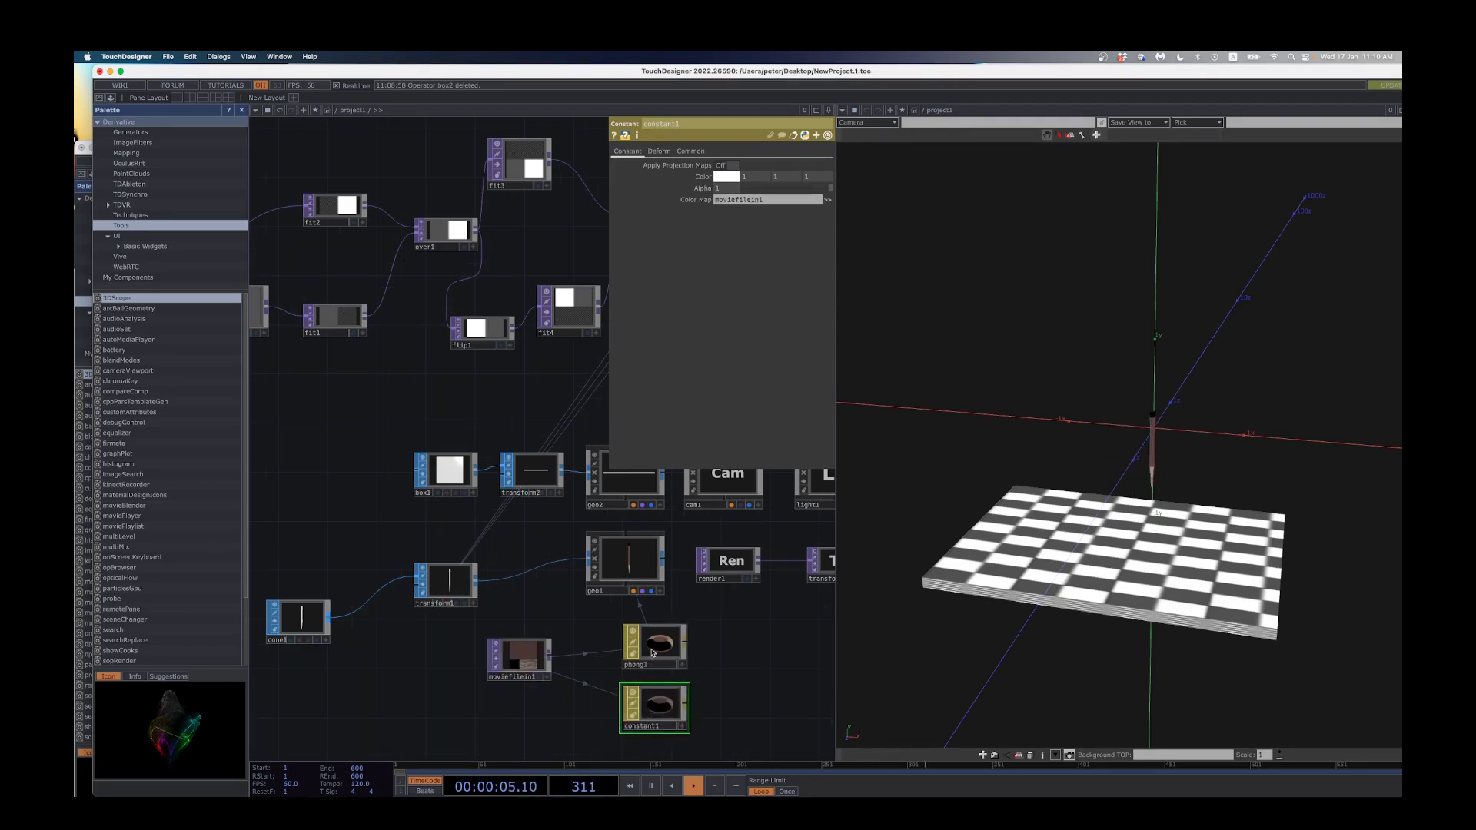
Step: Assign the new Constant material to geo1 in place of phong1, and delete phong1
{"action": "left_click_drag", "start_coordinate": [654, 706], "coordinate": [627, 563]}
{"action": "left_click", "coordinate": [629, 551]}
{"action": "left_click_drag", "start_coordinate": [645, 661], "coordinate": [707, 652]}
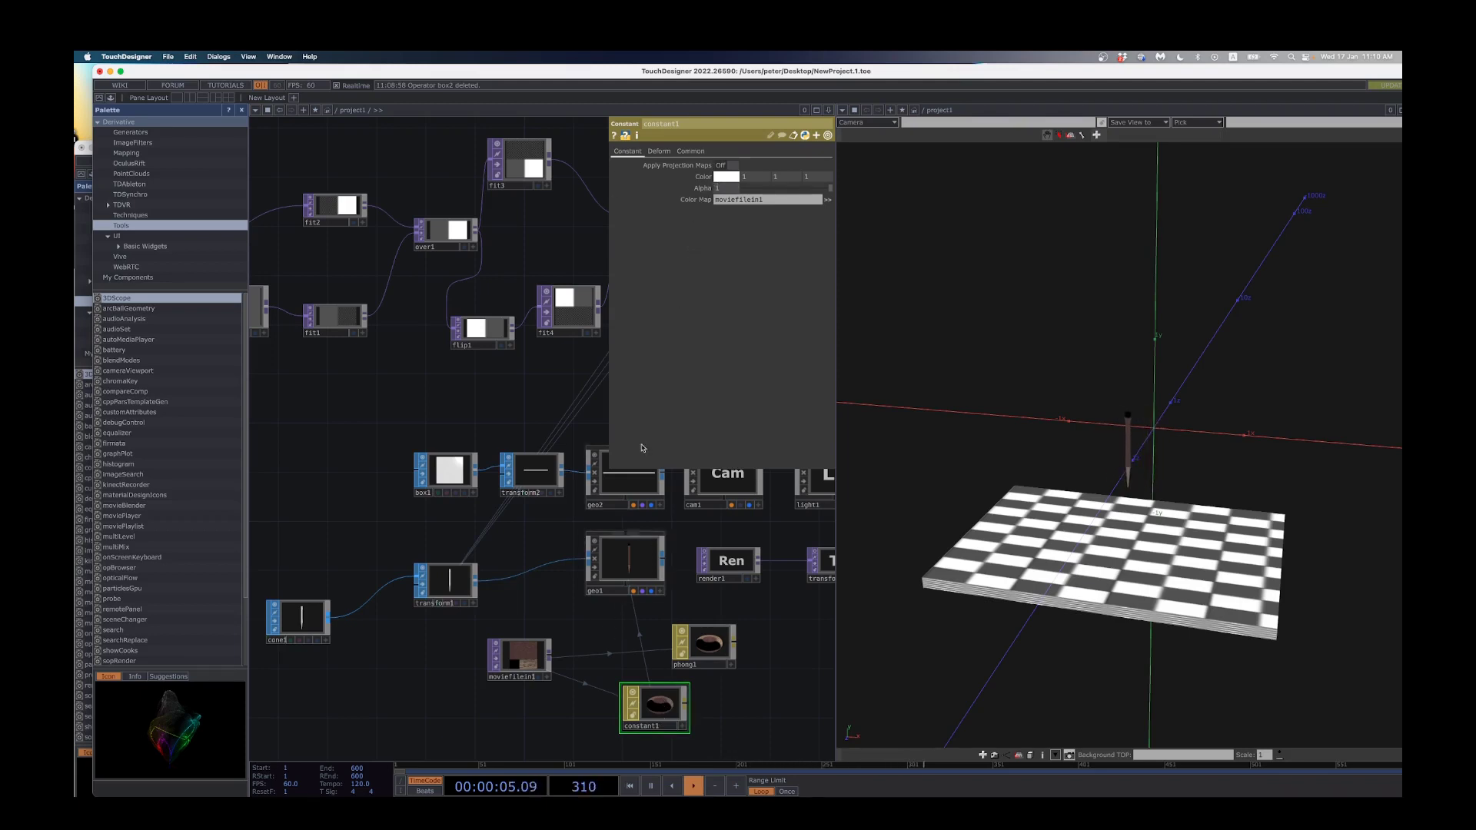
{"action": "left_click", "coordinate": [669, 153]}
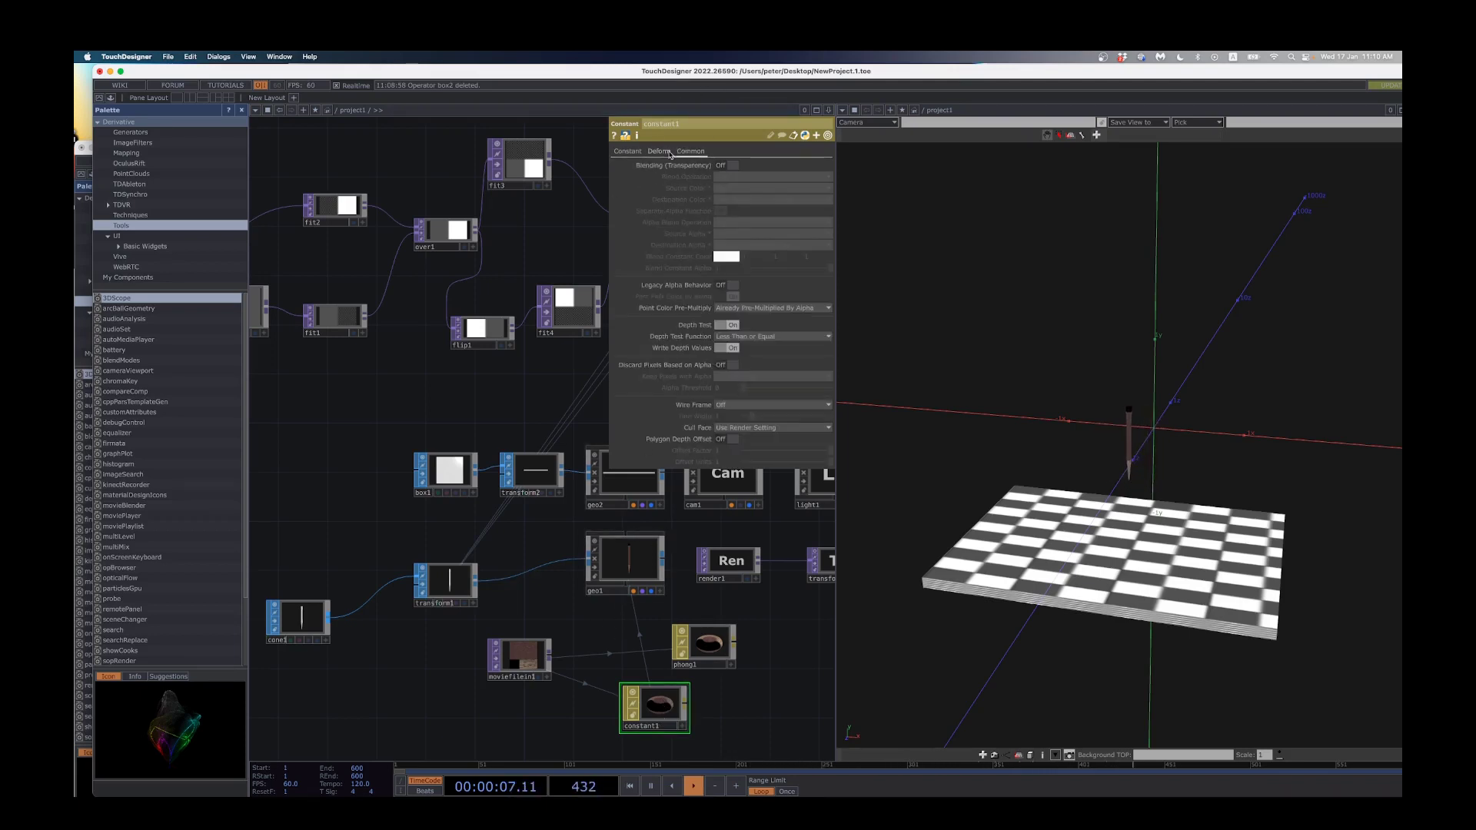
{"action": "left_click", "coordinate": [638, 152]}
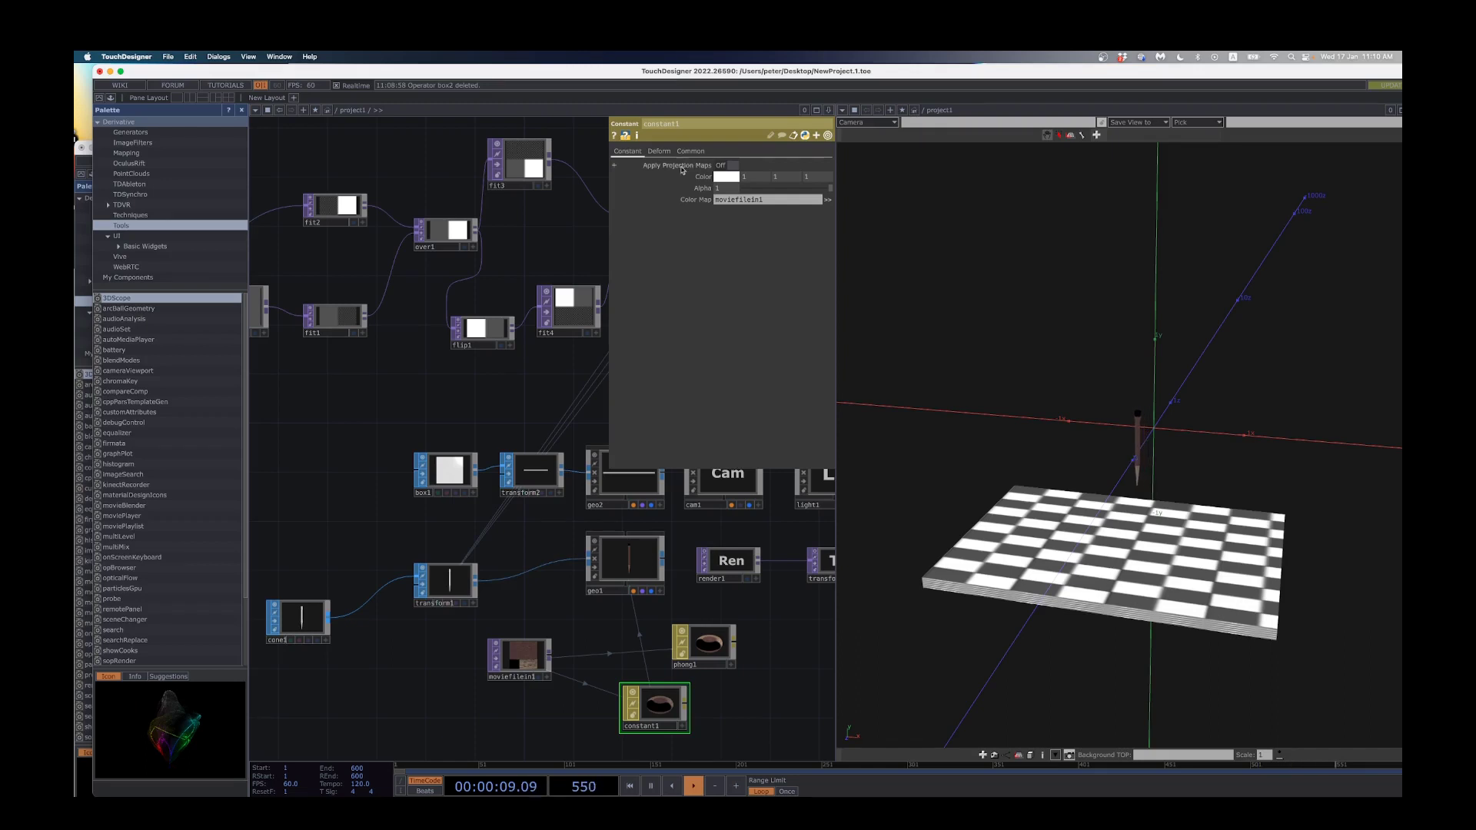
{"action": "left_click", "coordinate": [706, 642]}
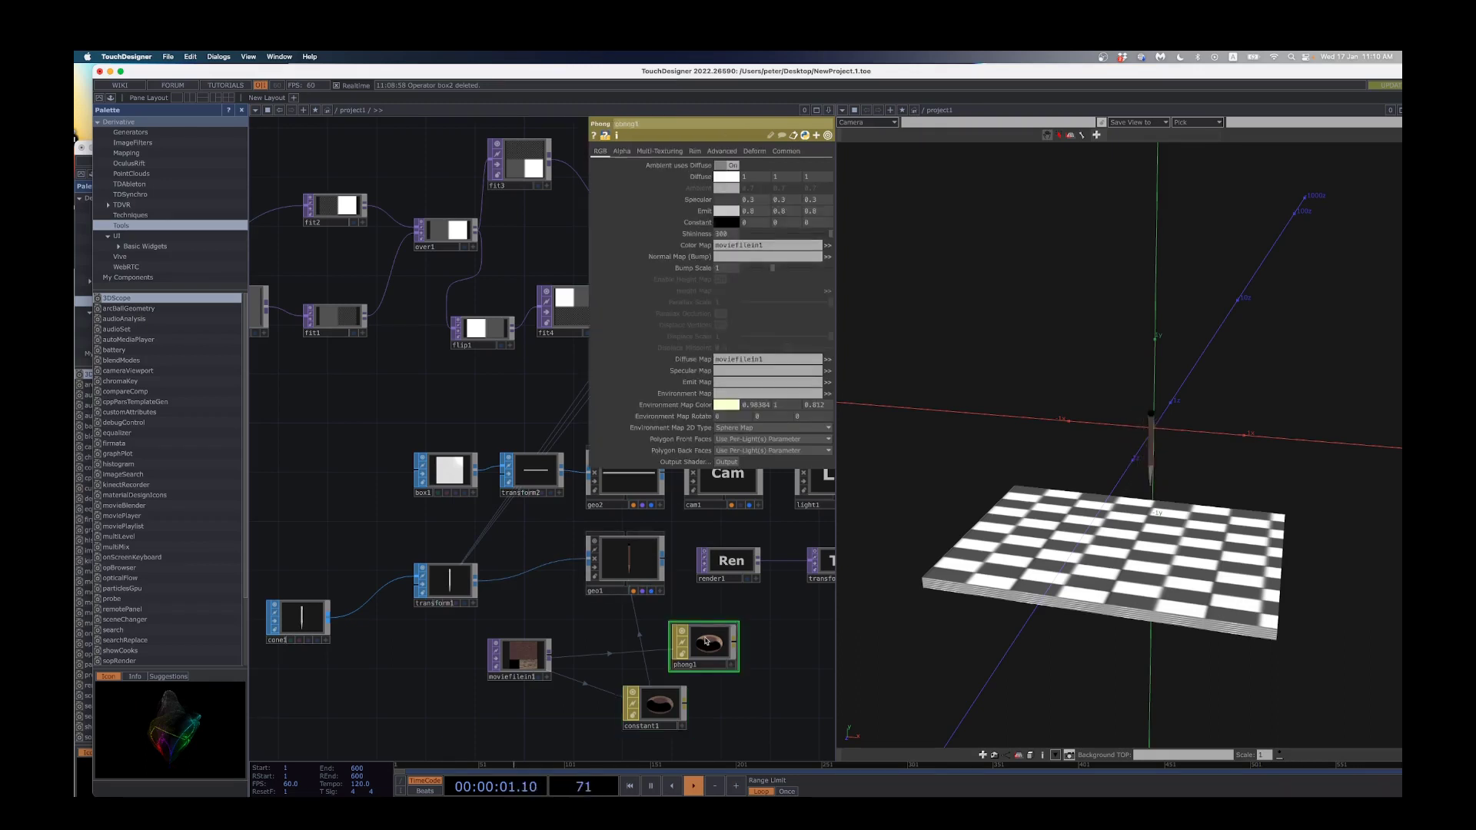
{"action": "key", "text": "Delete"}
Step: Survey the network from the Visualiser section to the forwards/backwards, left/right and up/down control chains
{"action": "scroll", "coordinate": [680, 624], "scroll_direction": "down", "scroll_amount": 5}
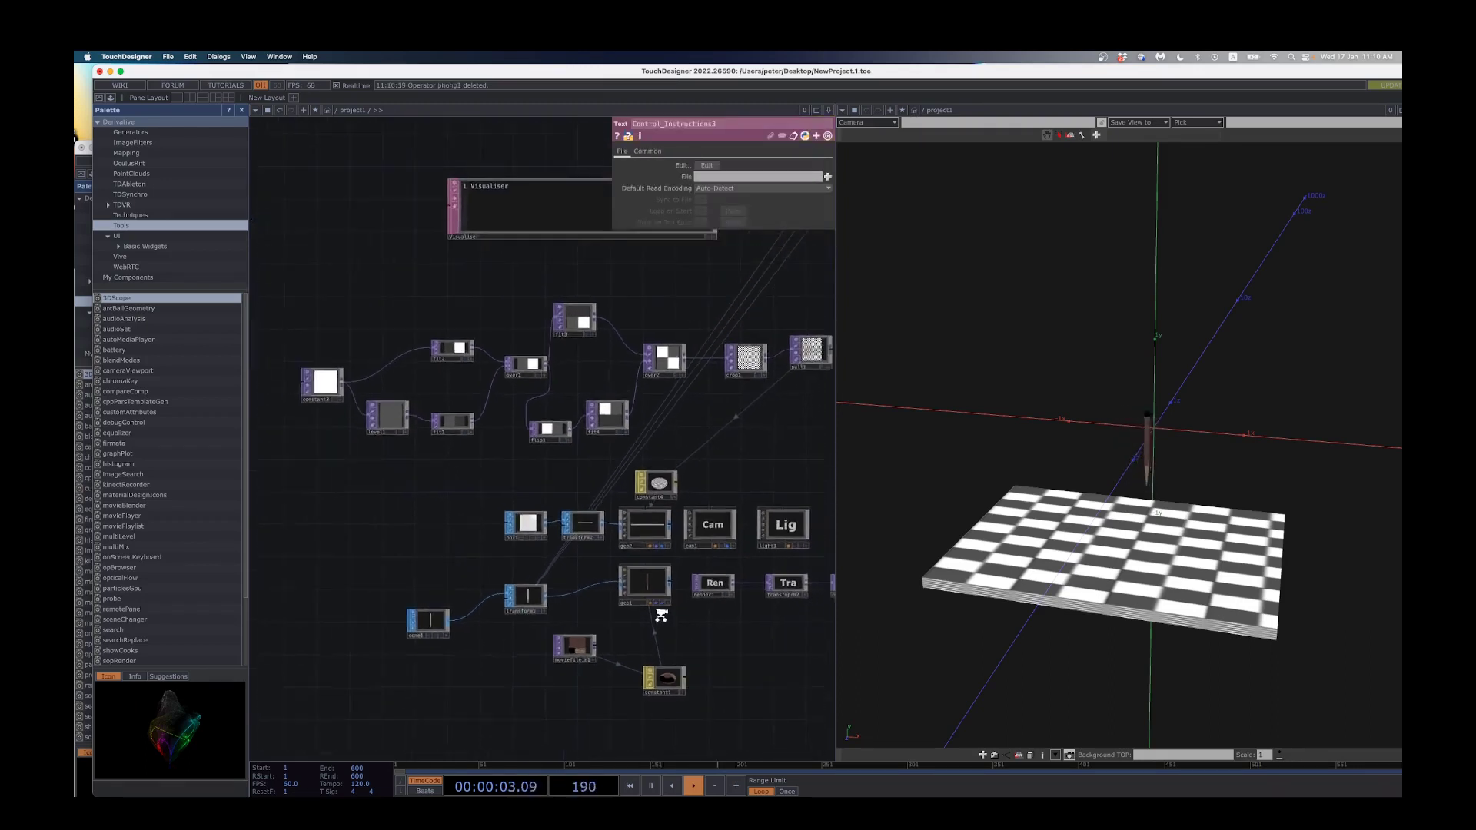
{"action": "left_click_drag", "start_coordinate": [443, 515], "coordinate": [395, 576]}
{"action": "scroll", "coordinate": [400, 569], "scroll_direction": "down", "scroll_amount": 5}
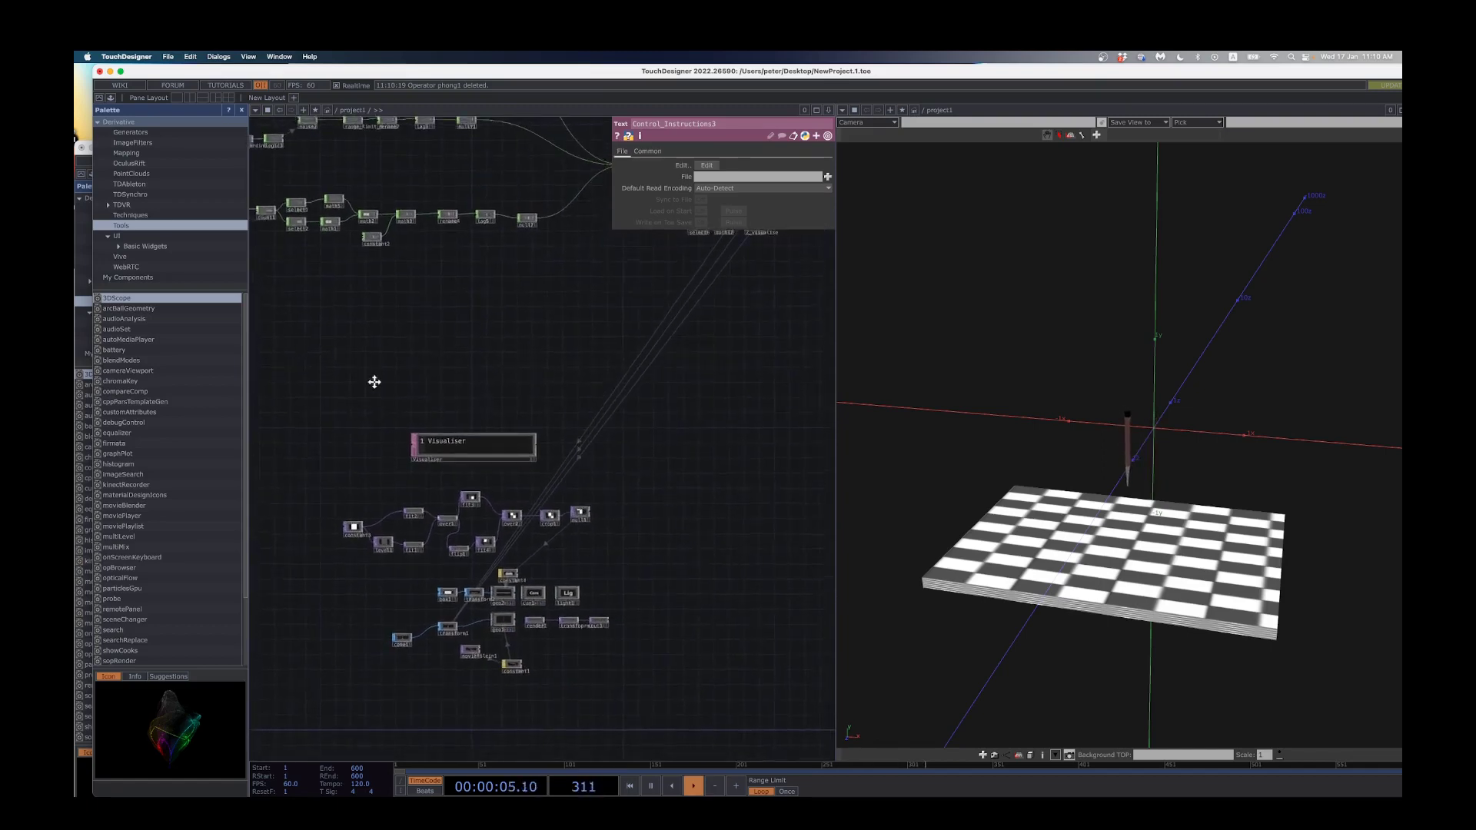
{"action": "left_click_drag", "start_coordinate": [372, 382], "coordinate": [507, 634]}
{"action": "scroll", "coordinate": [473, 448], "scroll_direction": "down", "scroll_amount": 1}
{"action": "scroll", "coordinate": [497, 551], "scroll_direction": "down", "scroll_amount": 3}
{"action": "left_click_drag", "start_coordinate": [521, 577], "coordinate": [632, 622]}
{"action": "scroll", "coordinate": [519, 400], "scroll_direction": "up", "scroll_amount": 3}
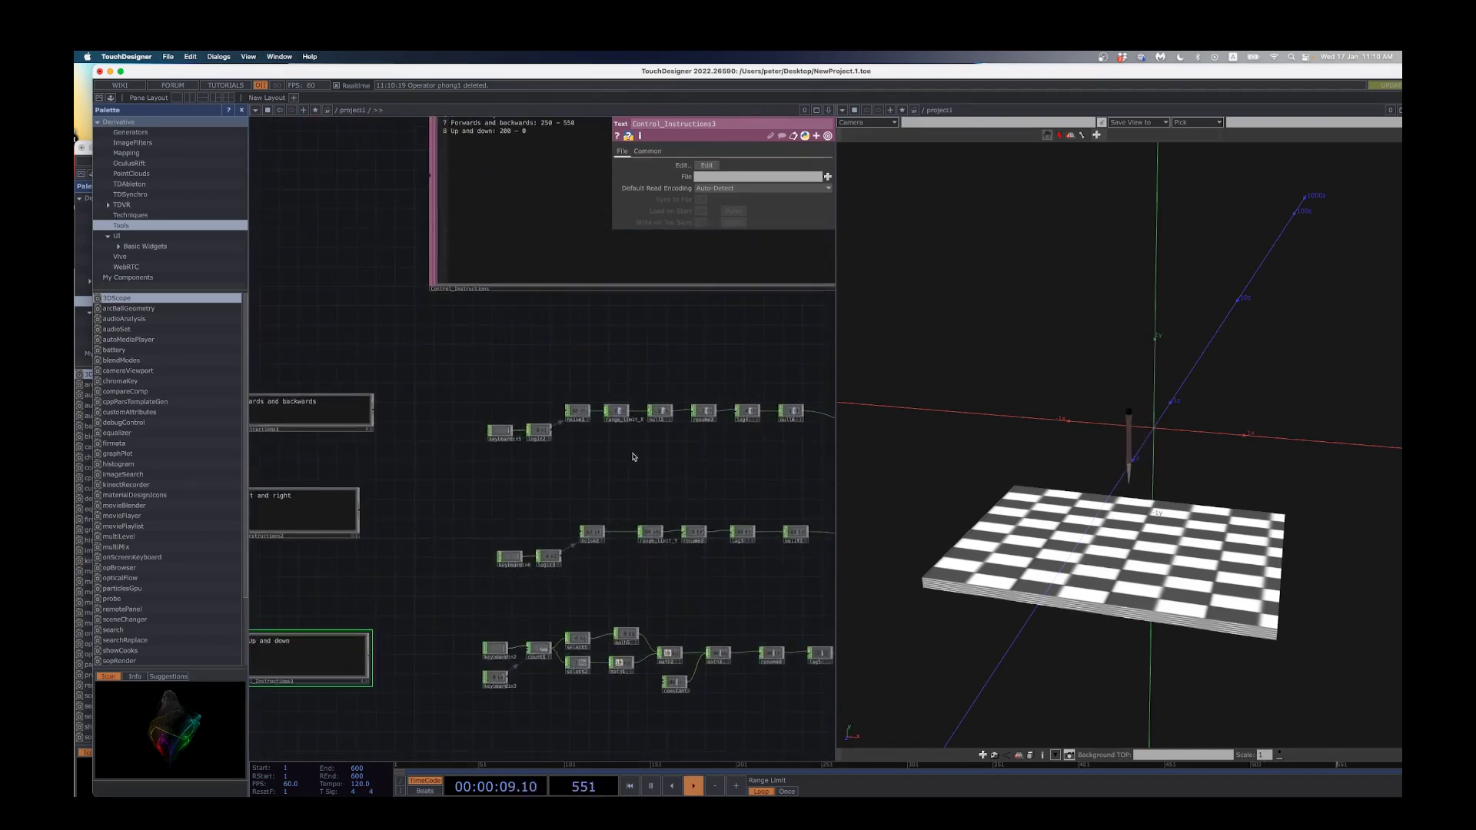
{"action": "left_click_drag", "start_coordinate": [633, 457], "coordinate": [625, 461]}
Step: Close the other TouchDesigner project window behind NewProject.1 and enlarge the NewProject.1 window to fill the screen
{"action": "mouse_move", "coordinate": [623, 71]}
{"action": "left_mouse_down"}
{"action": "mouse_move", "coordinate": [600, 142]}
{"action": "mouse_move", "coordinate": [650, 72]}
{"action": "left_mouse_up"}
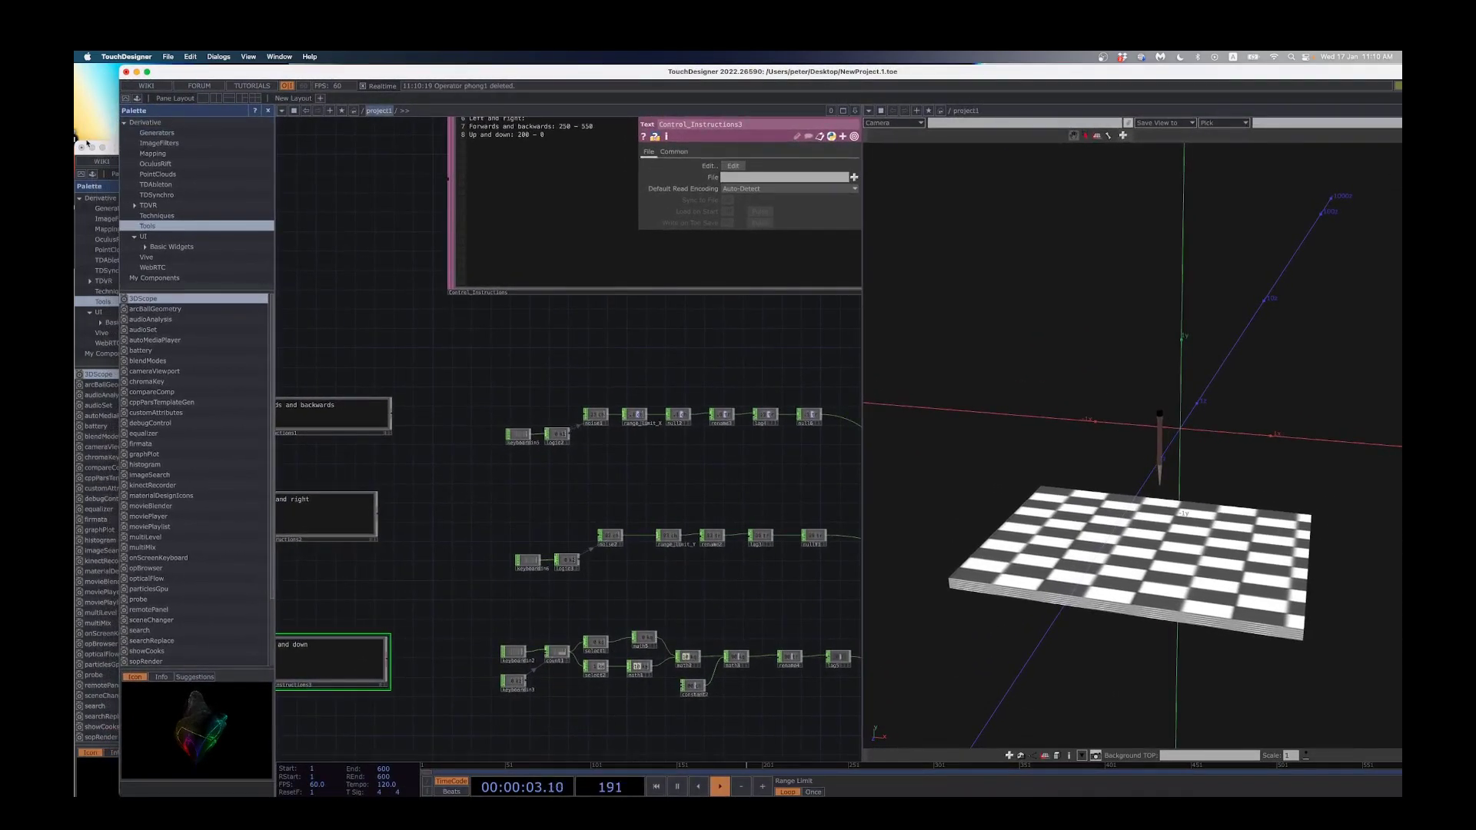
{"action": "left_click", "coordinate": [81, 147]}
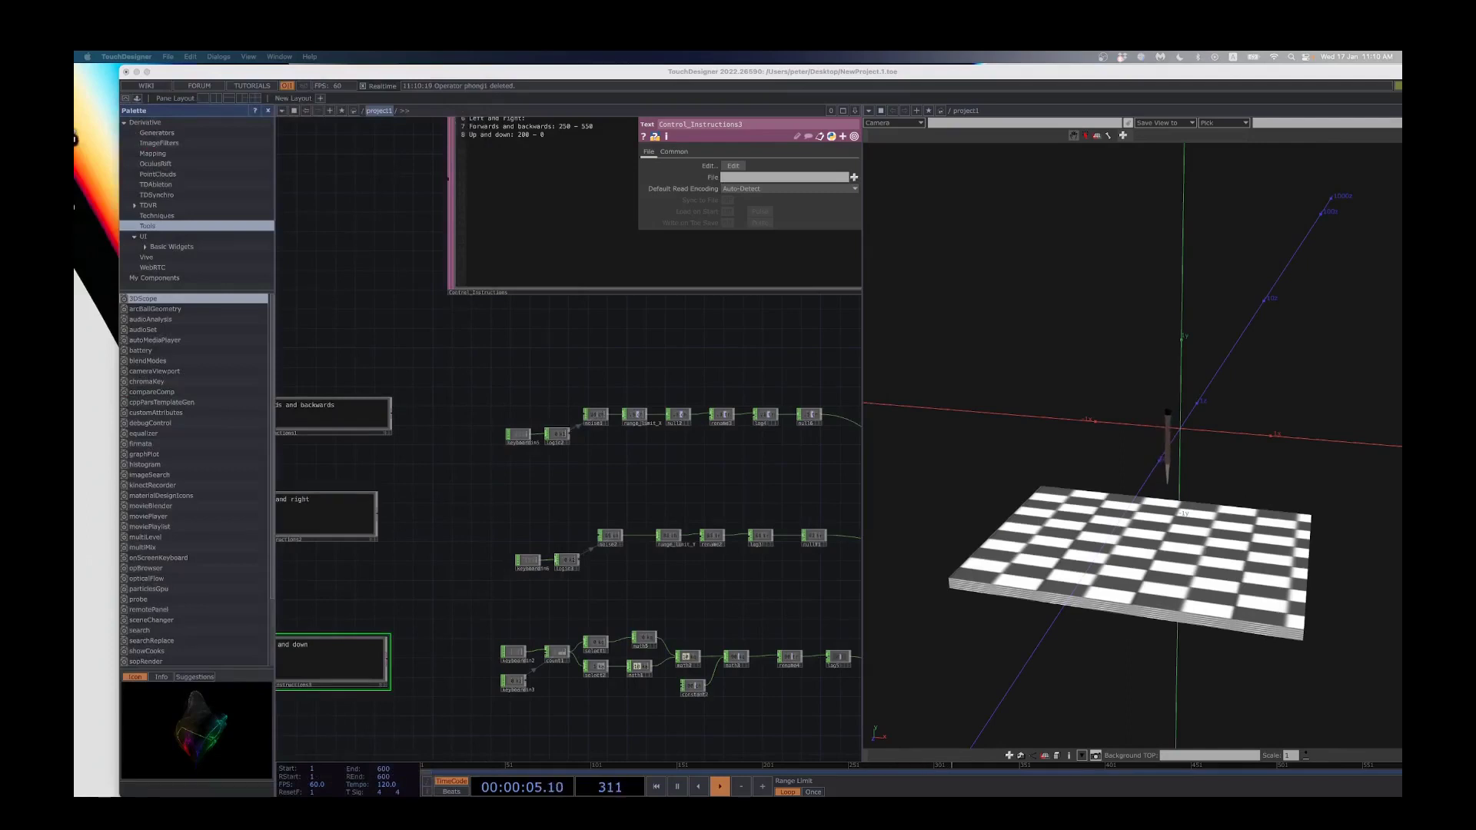
{"action": "double_click", "coordinate": [662, 72]}
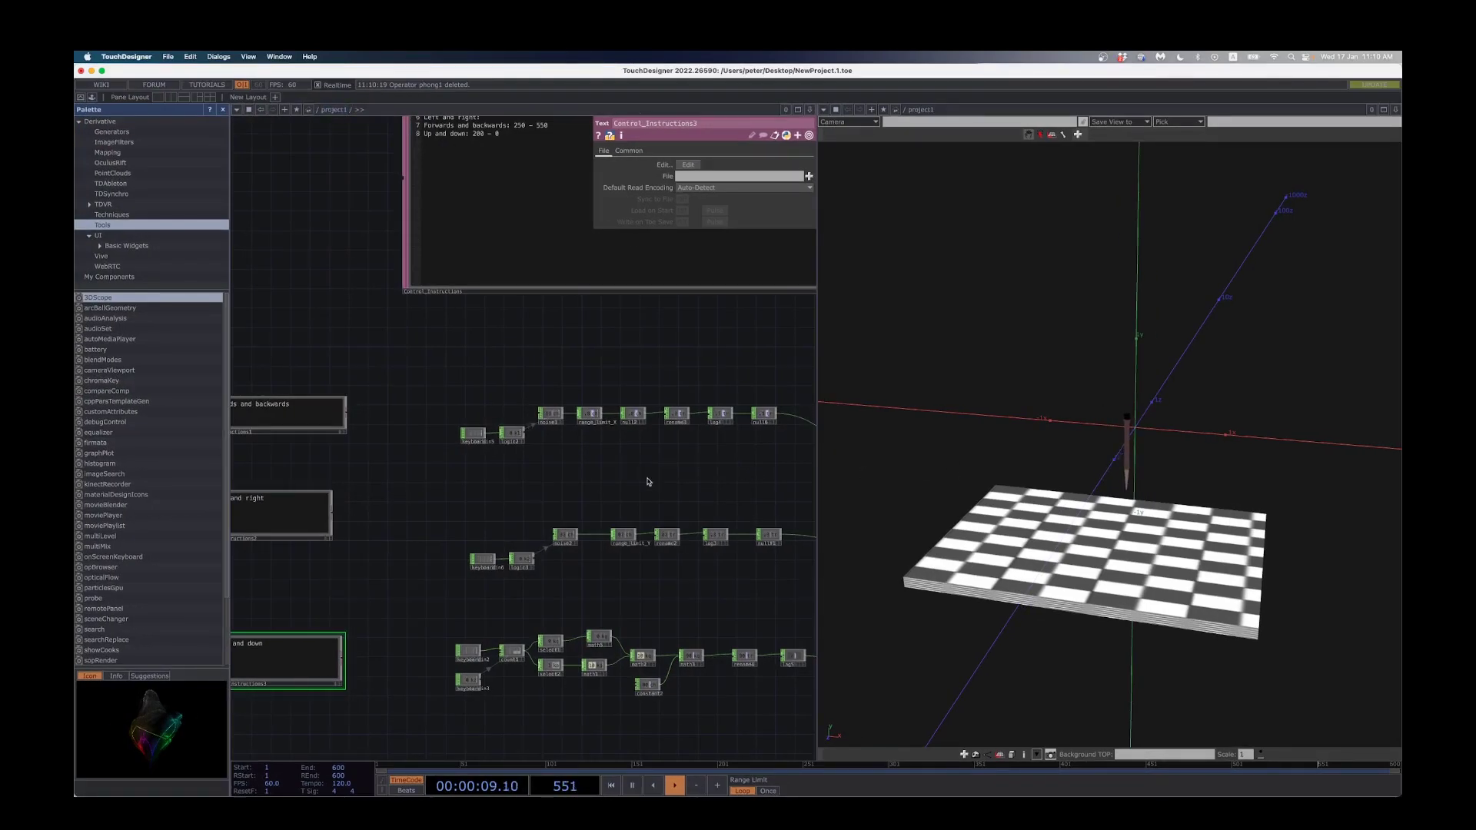
Step: Inspect the parameters of the first control chain's Keyboard In operator and of logic2
{"action": "left_click_drag", "start_coordinate": [649, 480], "coordinate": [565, 485]}
{"action": "scroll", "coordinate": [497, 472], "scroll_direction": "up", "scroll_amount": 1}
{"action": "scroll", "coordinate": [497, 472], "scroll_direction": "up", "scroll_amount": 8}
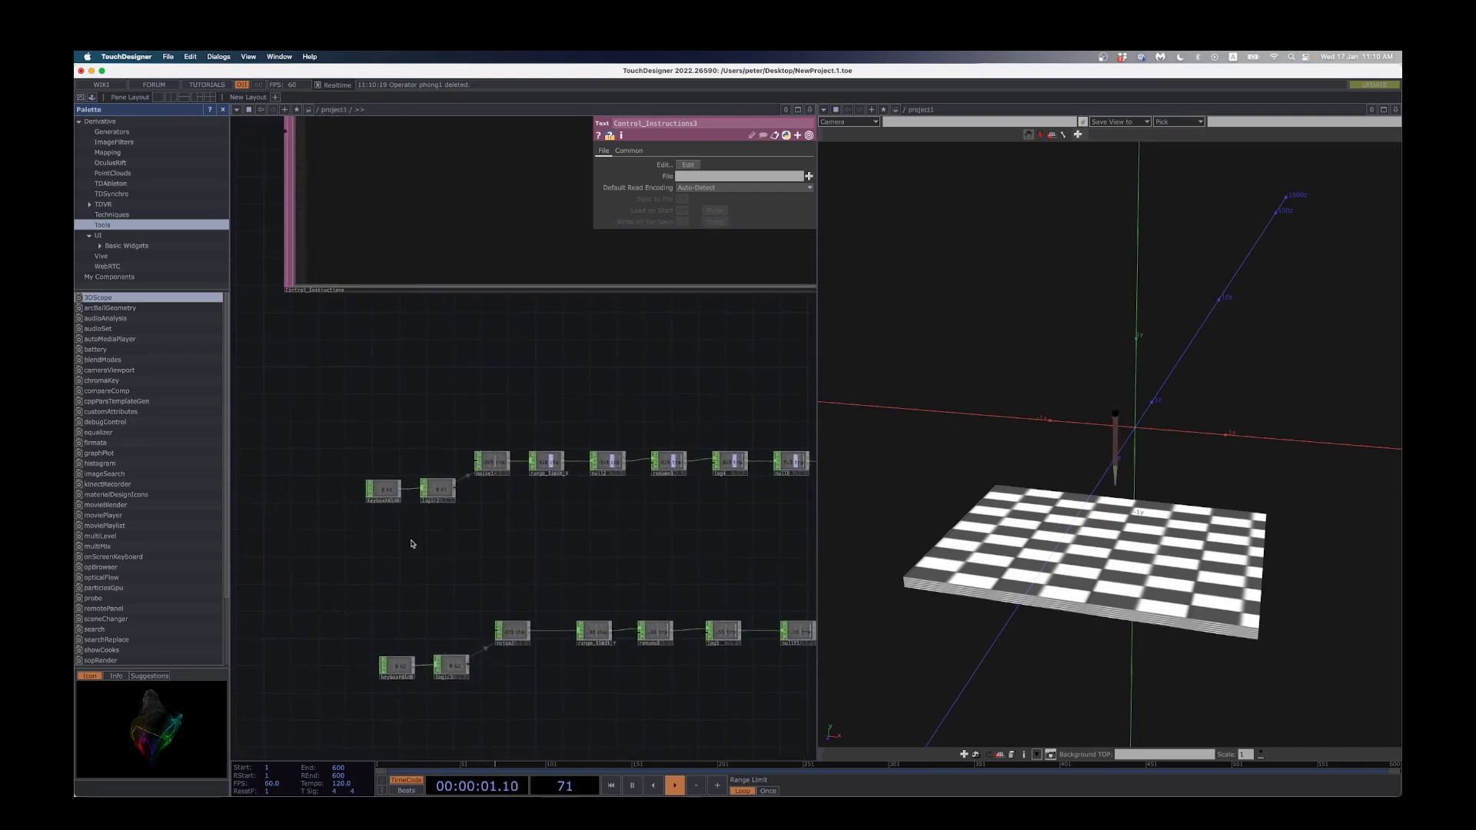
{"action": "left_click", "coordinate": [375, 473]}
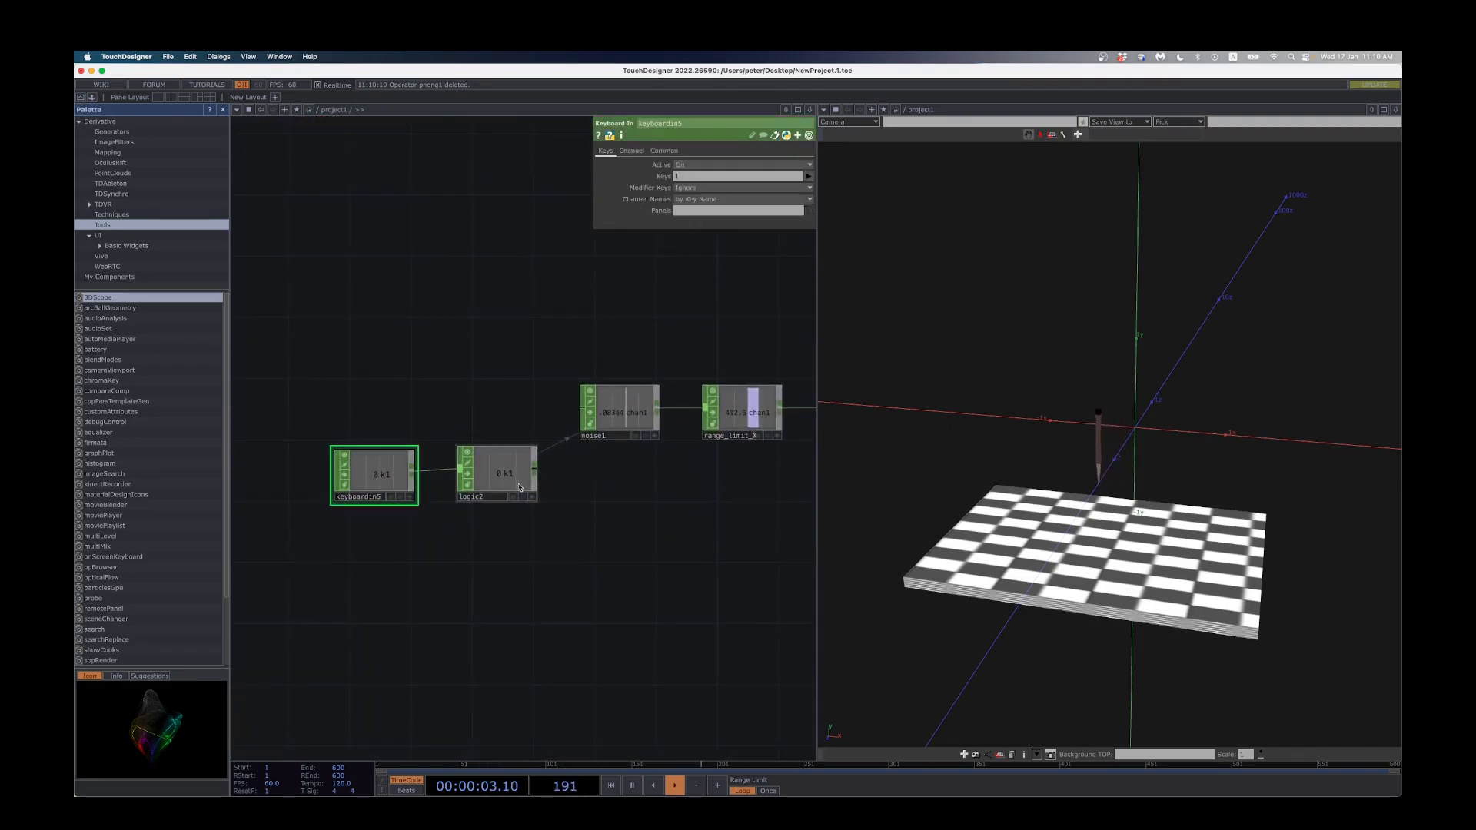
{"action": "left_click", "coordinate": [500, 475]}
{"action": "scroll", "coordinate": [522, 595], "scroll_direction": "down", "scroll_amount": 3}
{"action": "left_click_drag", "start_coordinate": [521, 595], "coordinate": [535, 535]}
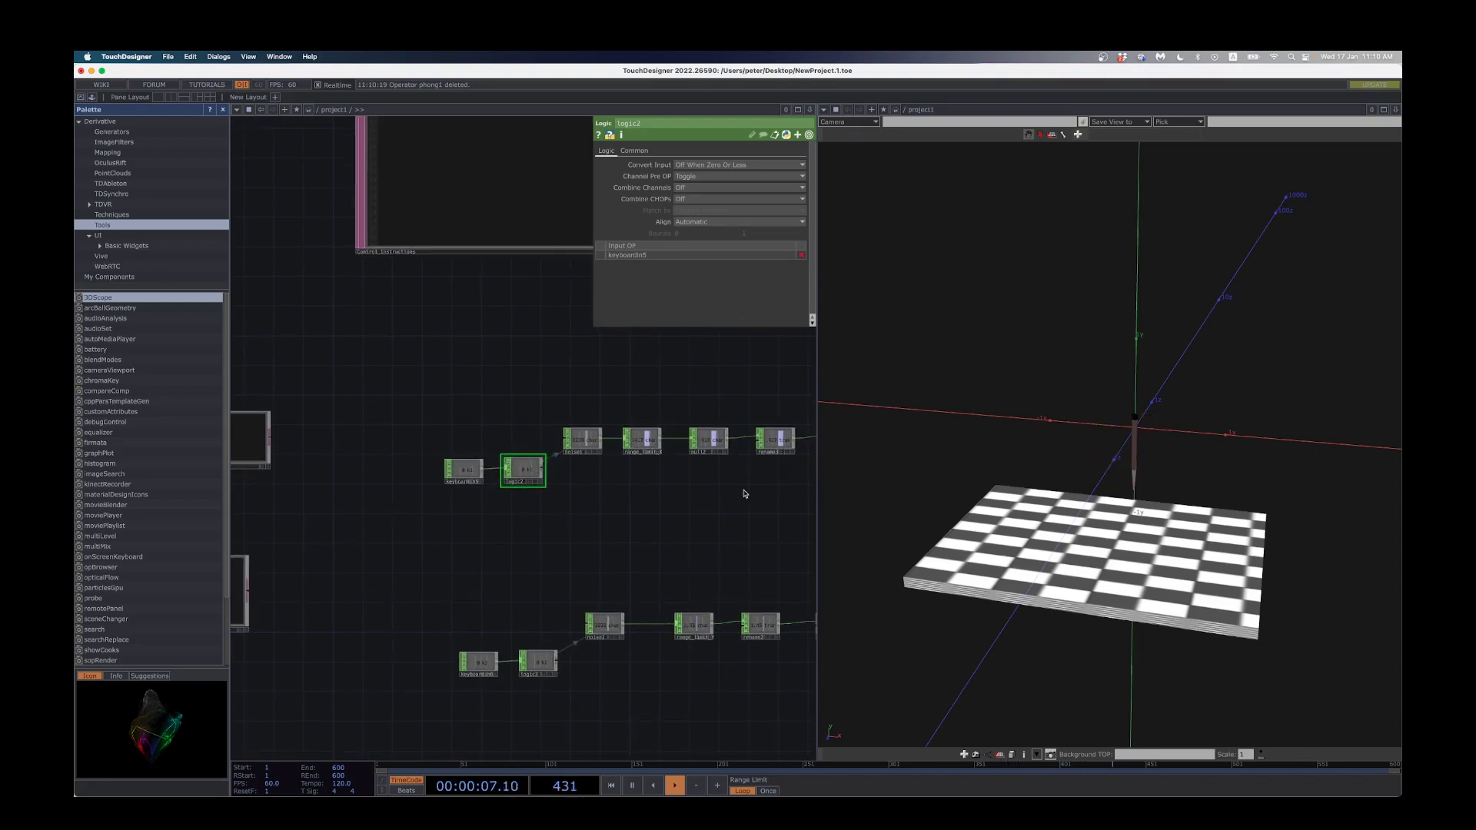
Step: Compare the trigger keys of the Keyboard In operators feeding logic2 and logic3, checking logic2's toggle output
{"action": "scroll", "coordinate": [456, 484], "scroll_direction": "up", "scroll_amount": 2}
{"action": "left_click", "coordinate": [456, 481]}
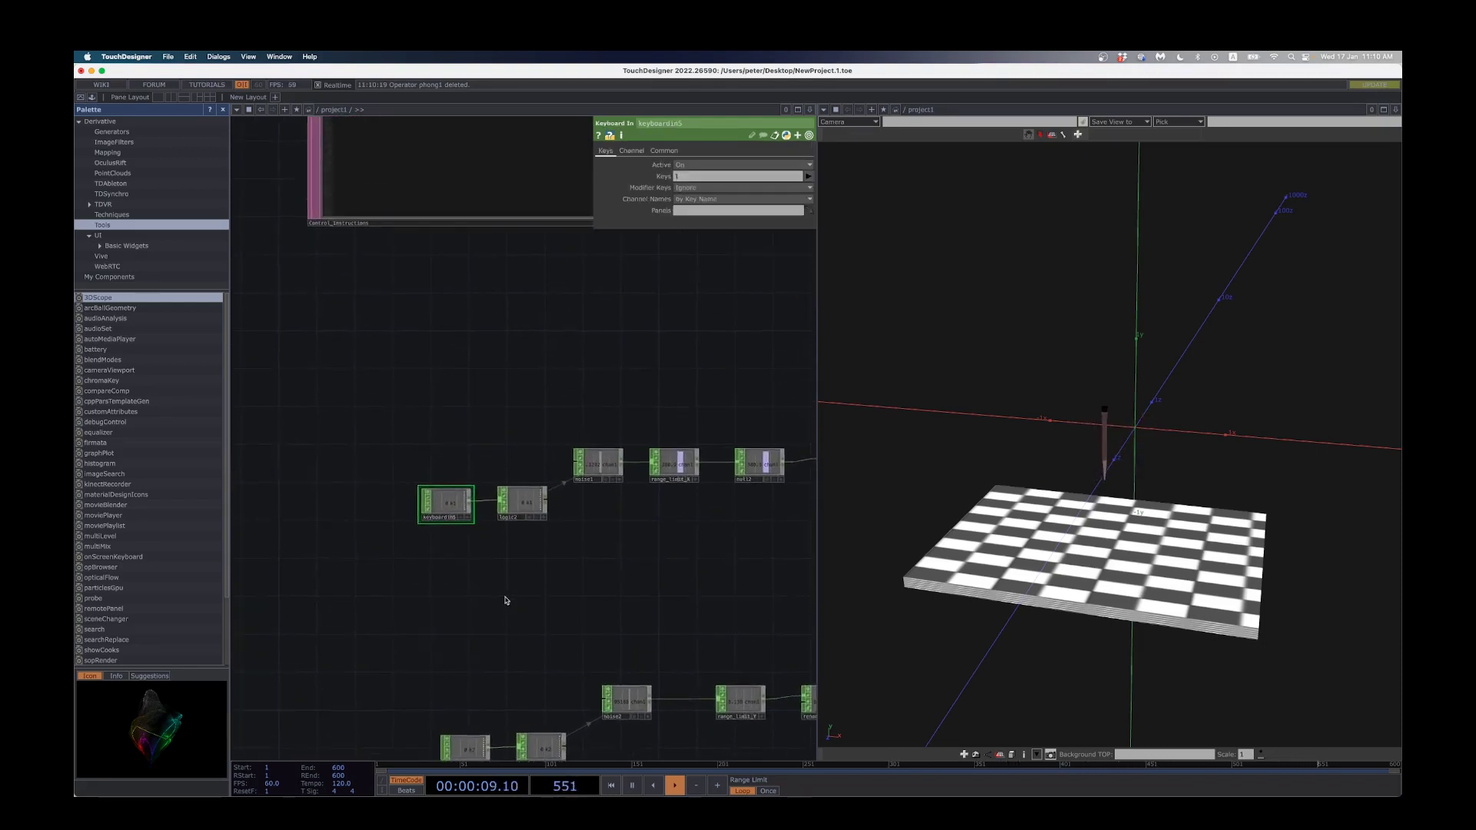
{"action": "scroll", "coordinate": [544, 537], "scroll_direction": "up", "scroll_amount": 2}
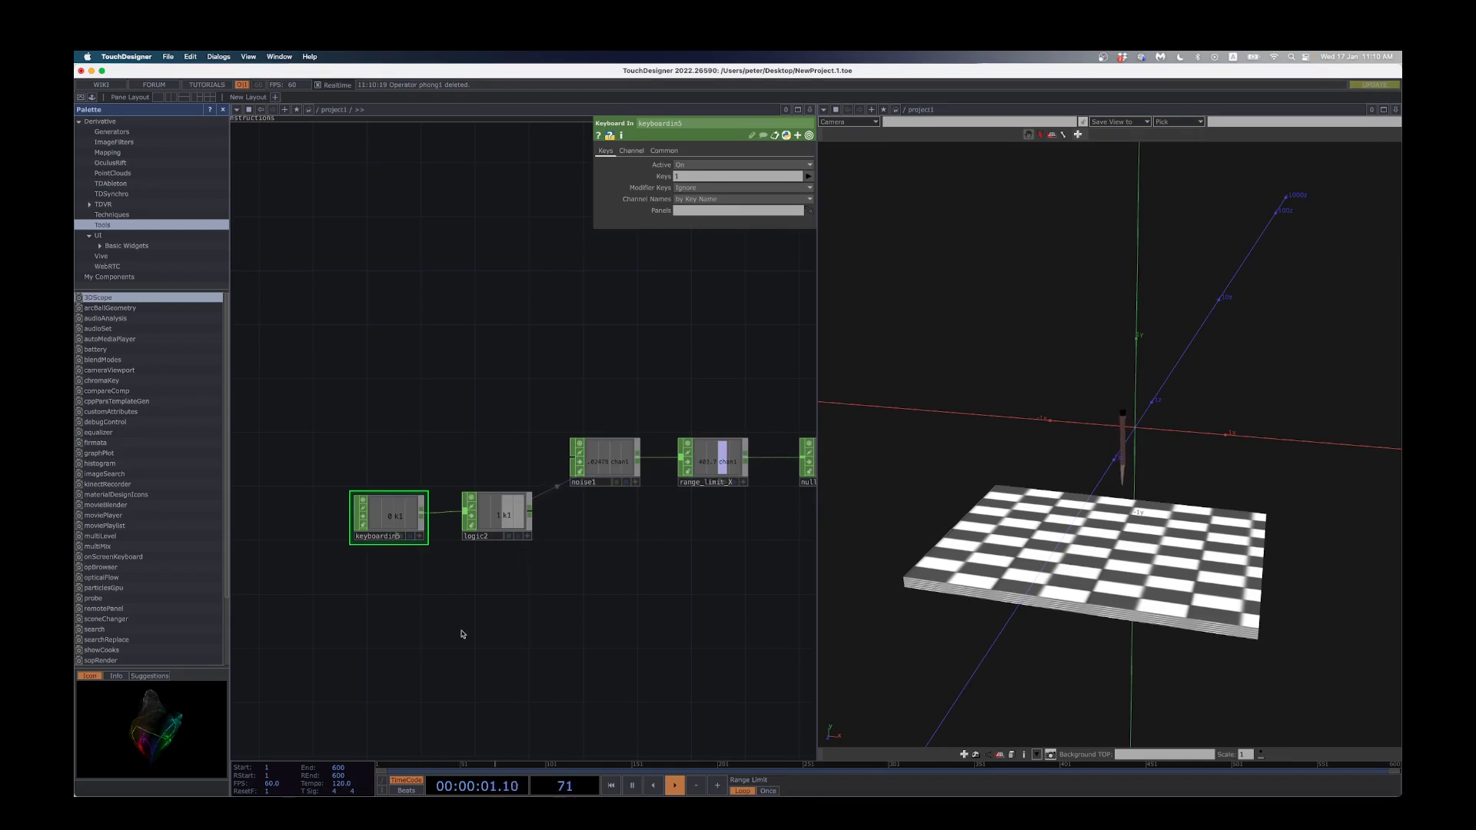
{"action": "scroll", "coordinate": [467, 550], "scroll_direction": "down", "scroll_amount": 2}
{"action": "scroll", "coordinate": [460, 613], "scroll_direction": "down", "scroll_amount": 5}
{"action": "left_click", "coordinate": [460, 607]}
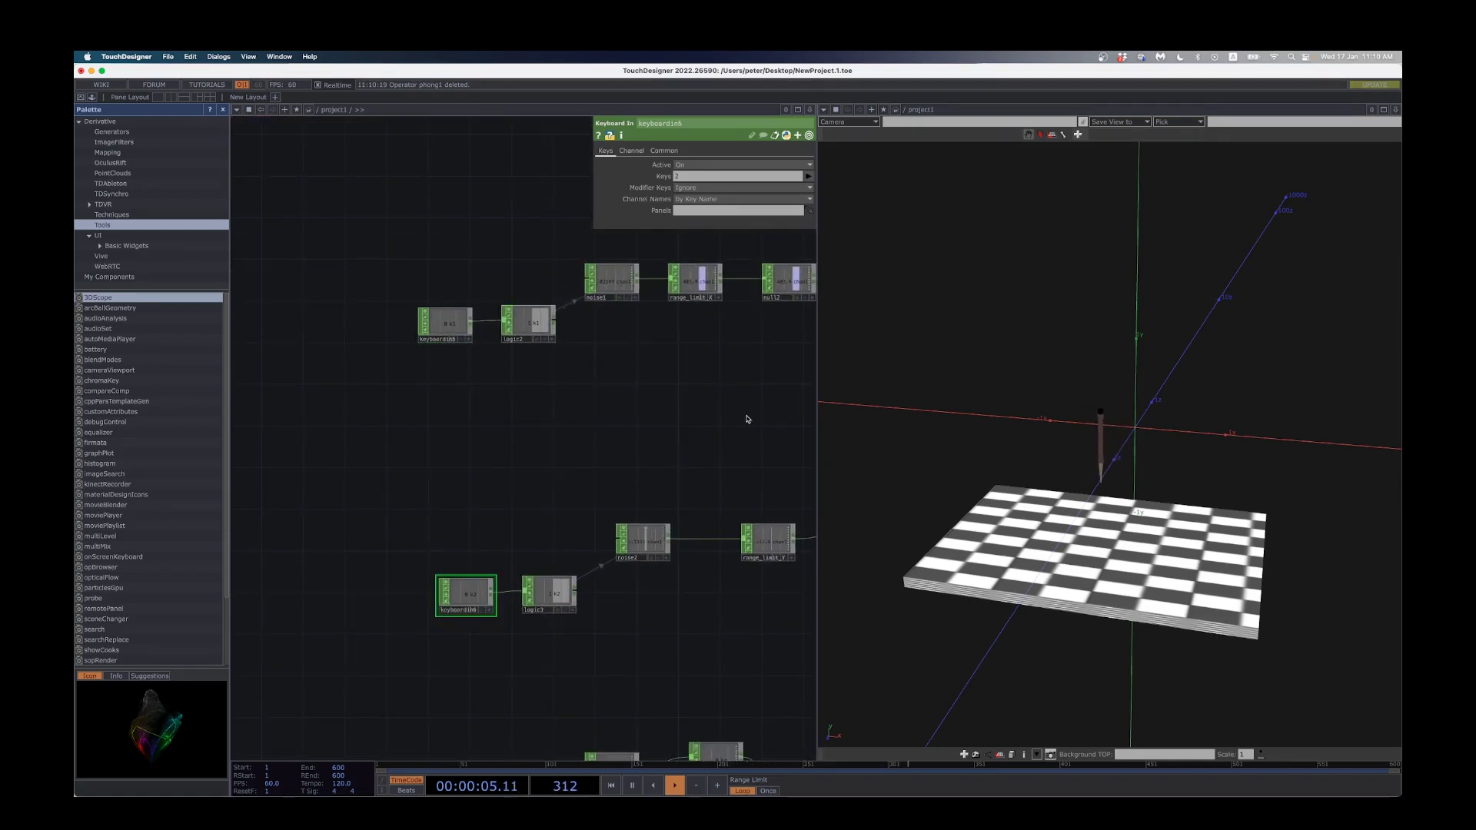
Step: Trace logic2 to noise1 and examine the Reset settings of noise1 and noise2, including noise2's logic3 expression
{"action": "scroll", "coordinate": [746, 419], "scroll_direction": "up", "scroll_amount": 4}
{"action": "scroll", "coordinate": [747, 419], "scroll_direction": "right", "scroll_amount": 3}
{"action": "left_click", "coordinate": [414, 467]}
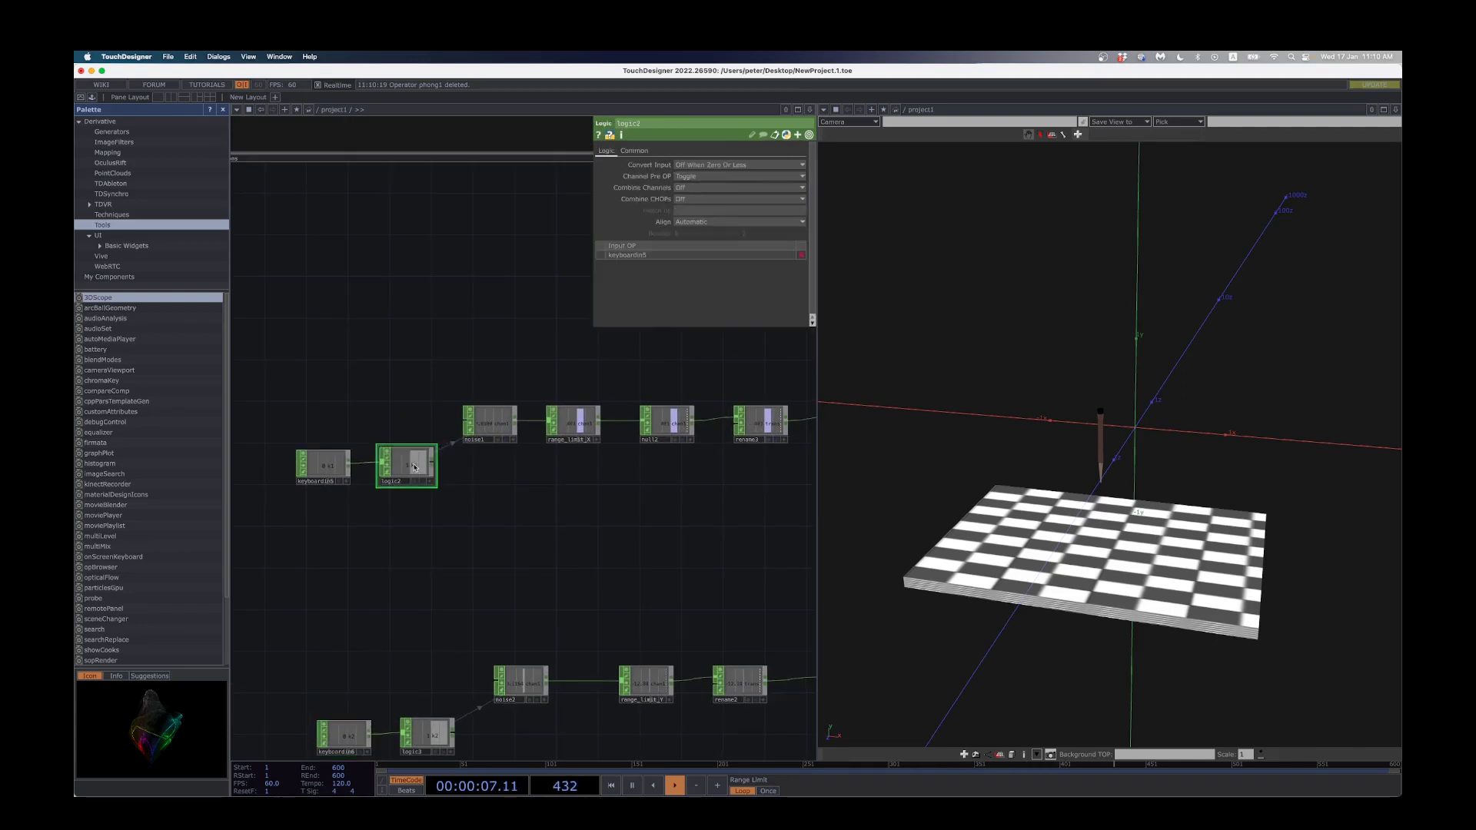
{"action": "left_click", "coordinate": [487, 429]}
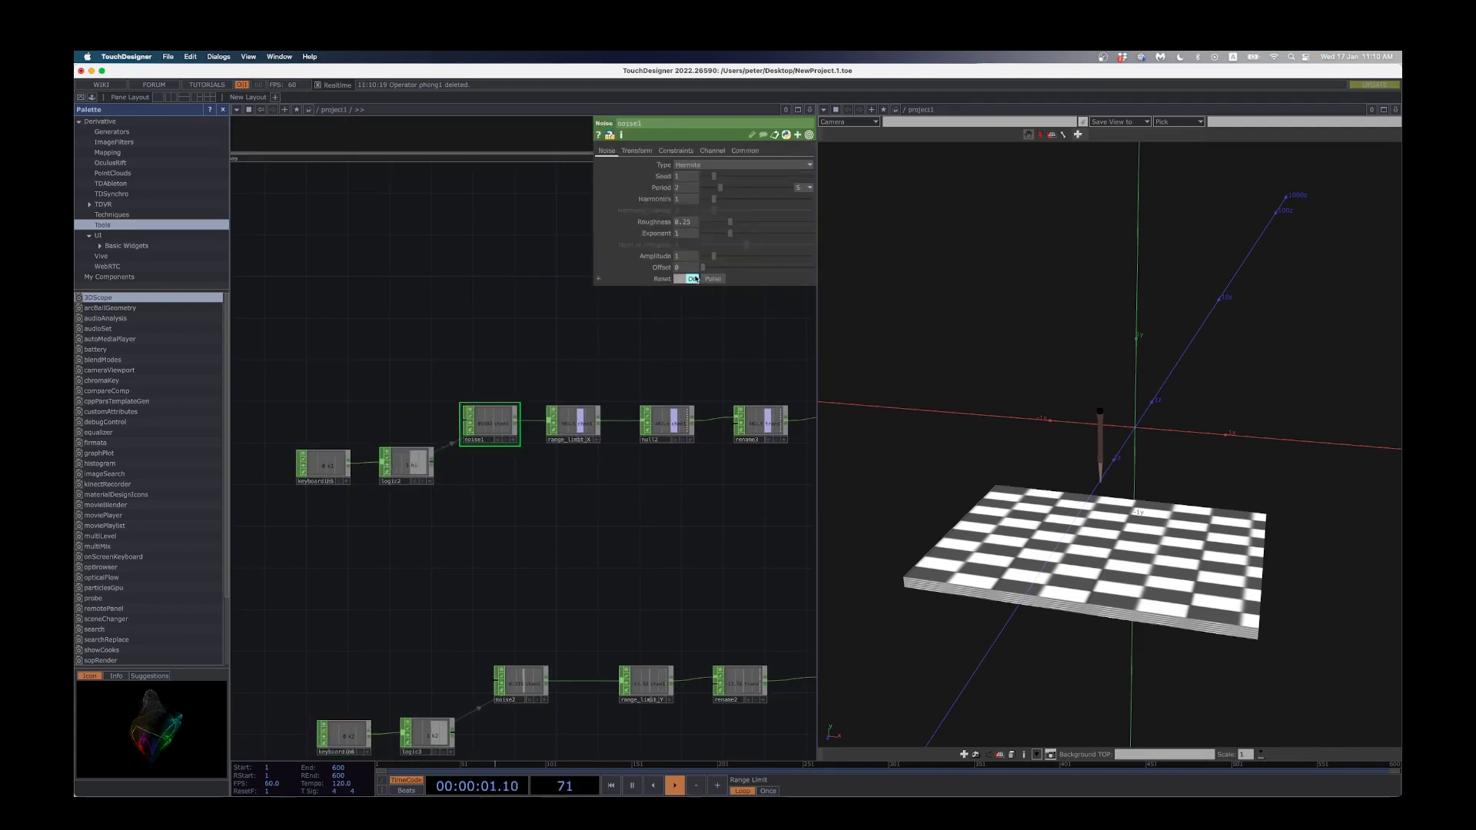
{"action": "scroll", "coordinate": [546, 538], "scroll_direction": "down", "scroll_amount": 4}
{"action": "scroll", "coordinate": [546, 538], "scroll_direction": "left", "scroll_amount": 1}
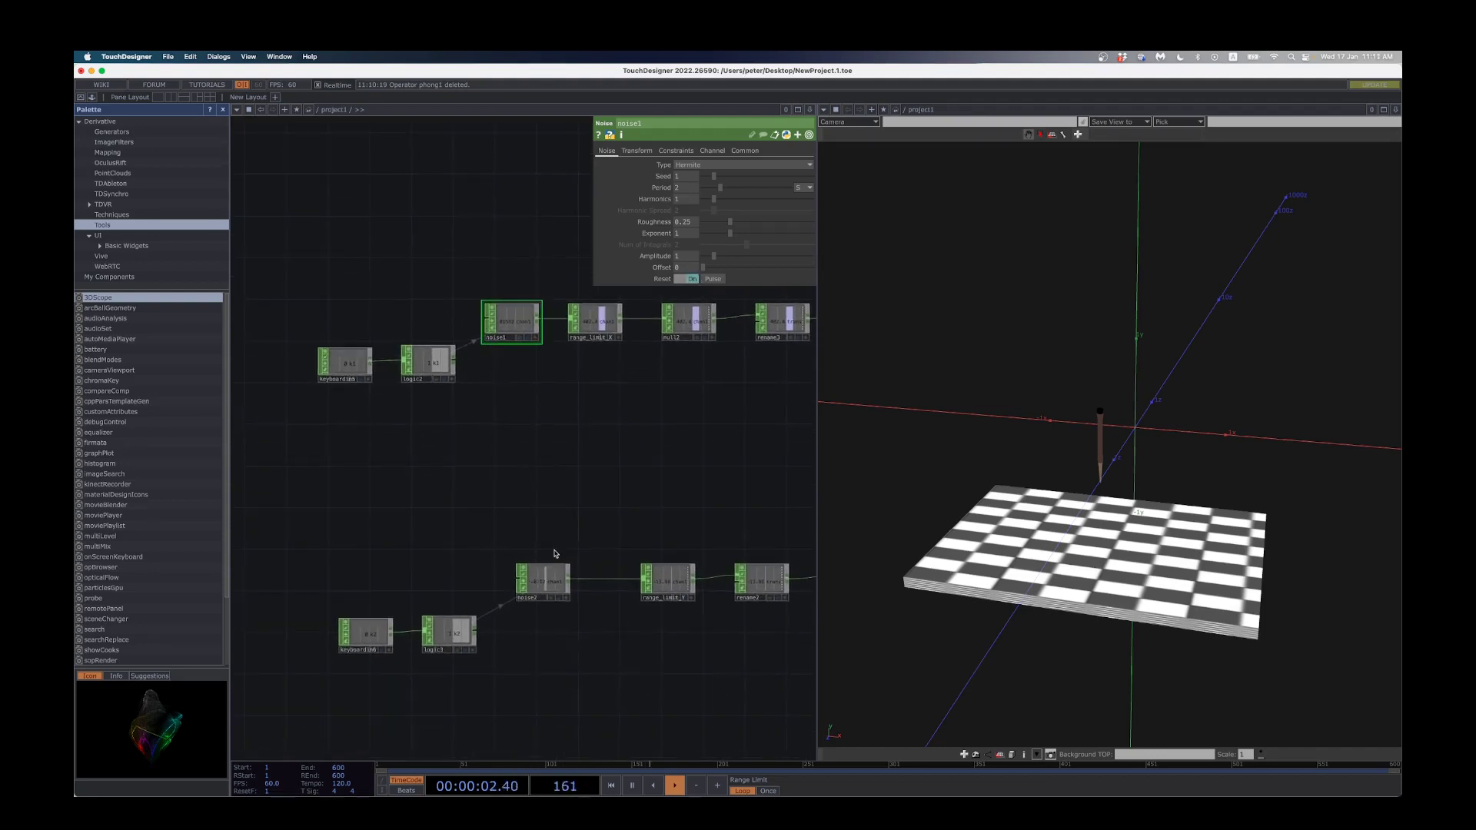
{"action": "left_click", "coordinate": [548, 588]}
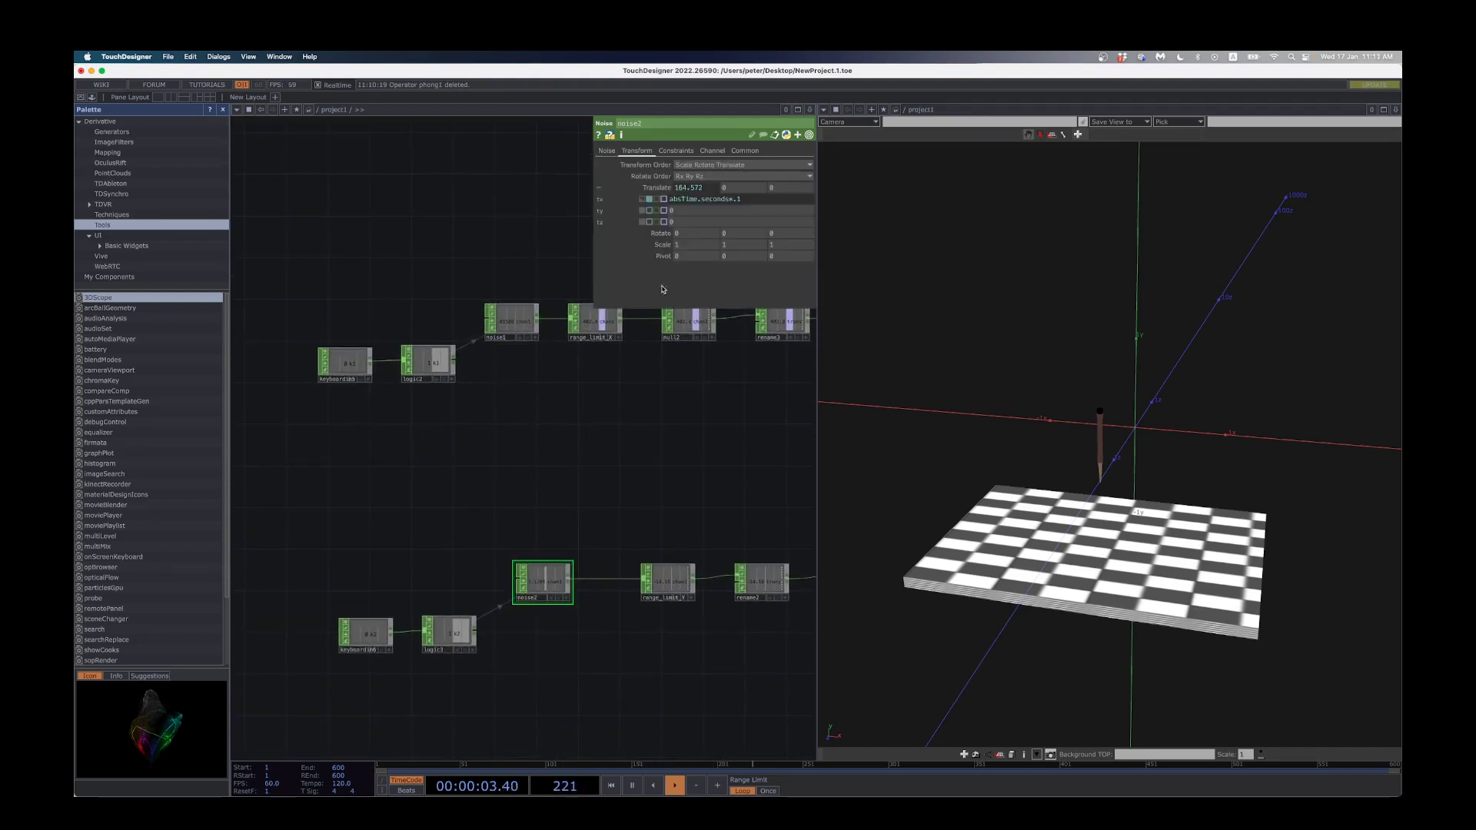
{"action": "left_click", "coordinate": [607, 151]}
Step: Examine noise1 and the range_limit_X operator that follows it in the first control chain
{"action": "left_click_drag", "start_coordinate": [592, 457], "coordinate": [575, 527]}
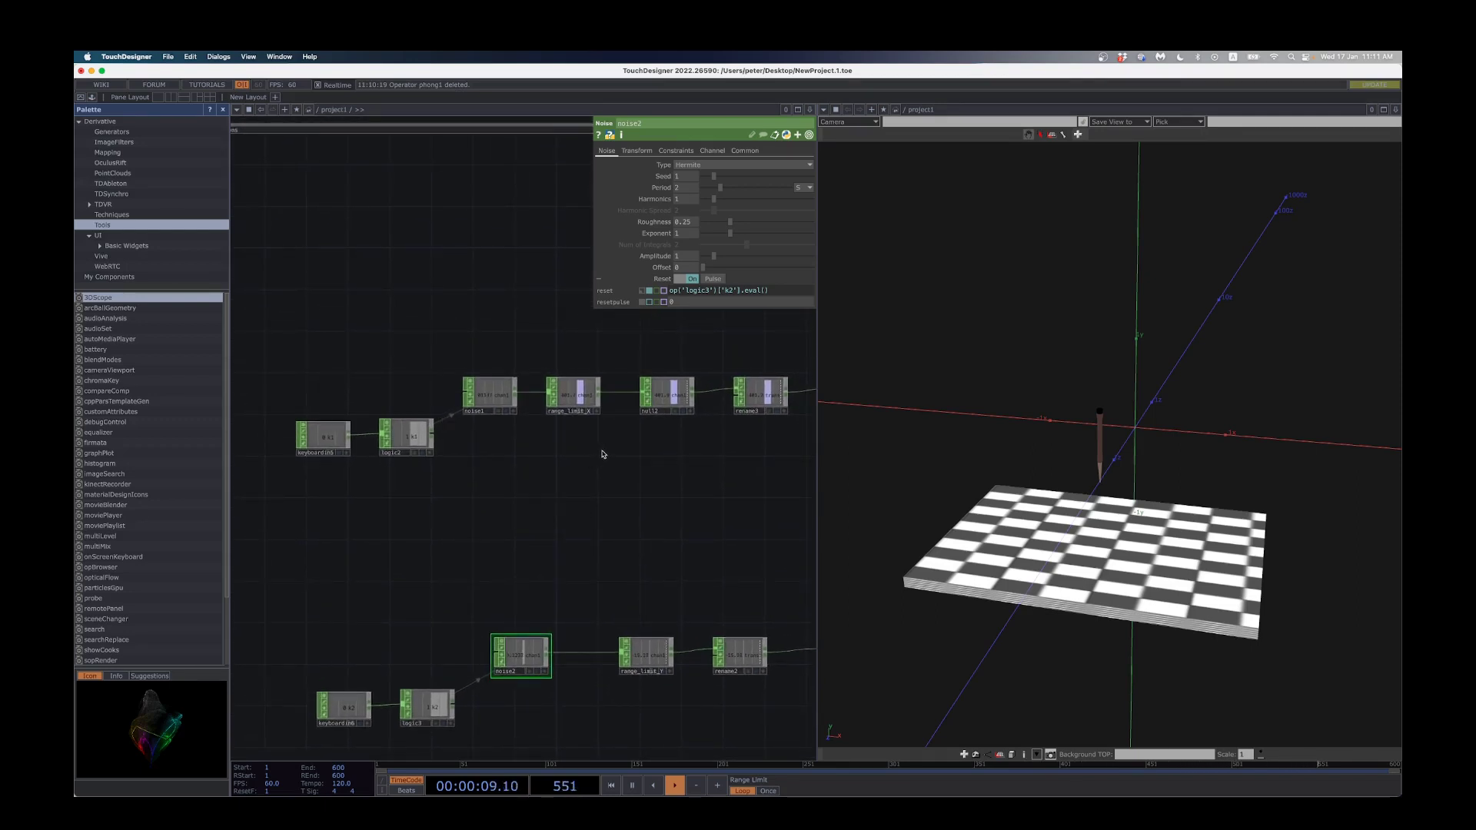
{"action": "left_click_drag", "start_coordinate": [609, 514], "coordinate": [523, 522]}
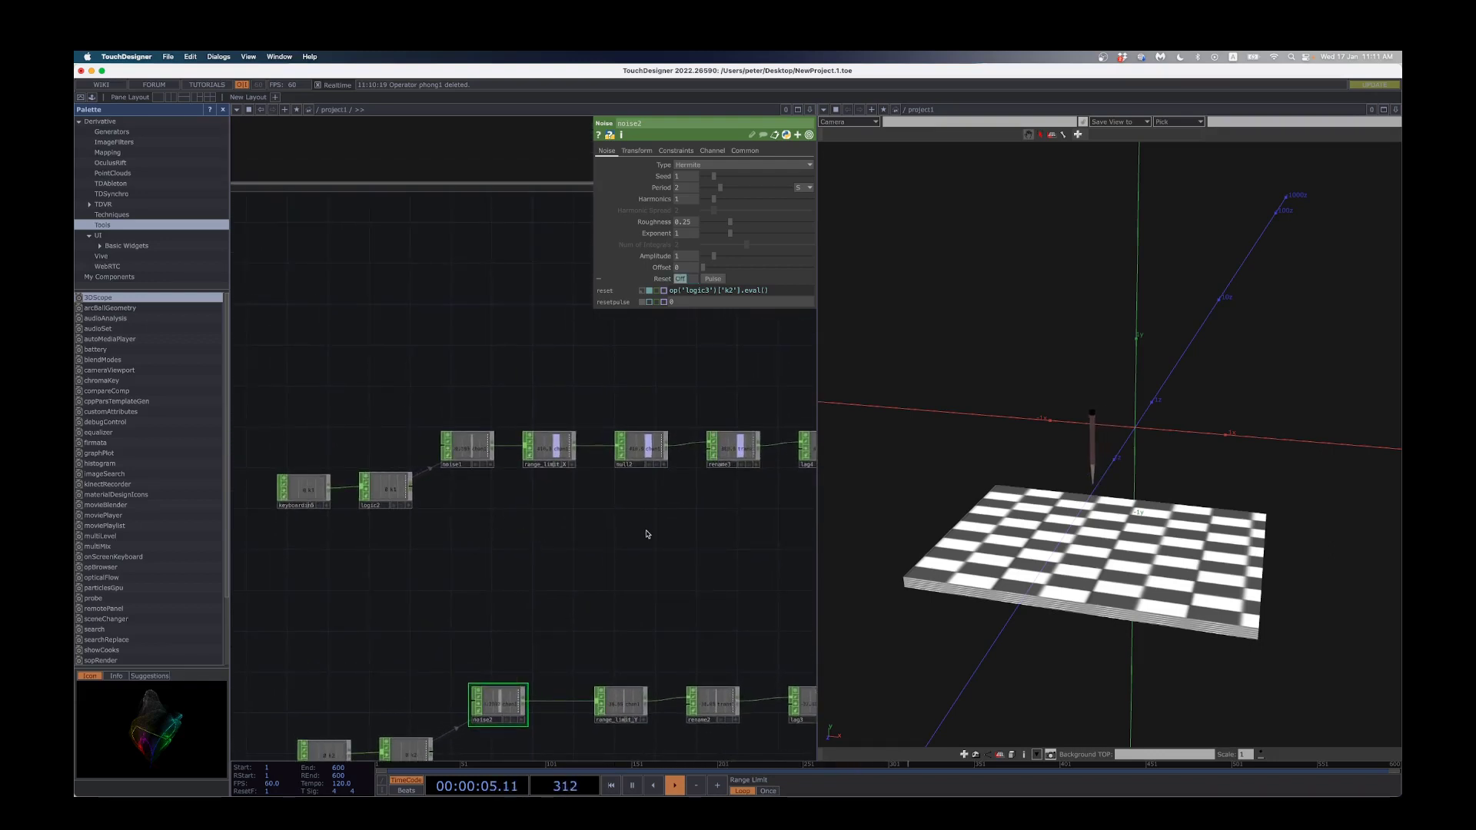
{"action": "scroll", "coordinate": [467, 504], "scroll_direction": "up", "scroll_amount": 2}
{"action": "scroll", "coordinate": [467, 503], "scroll_direction": "up", "scroll_amount": 2}
{"action": "left_click", "coordinate": [460, 471]}
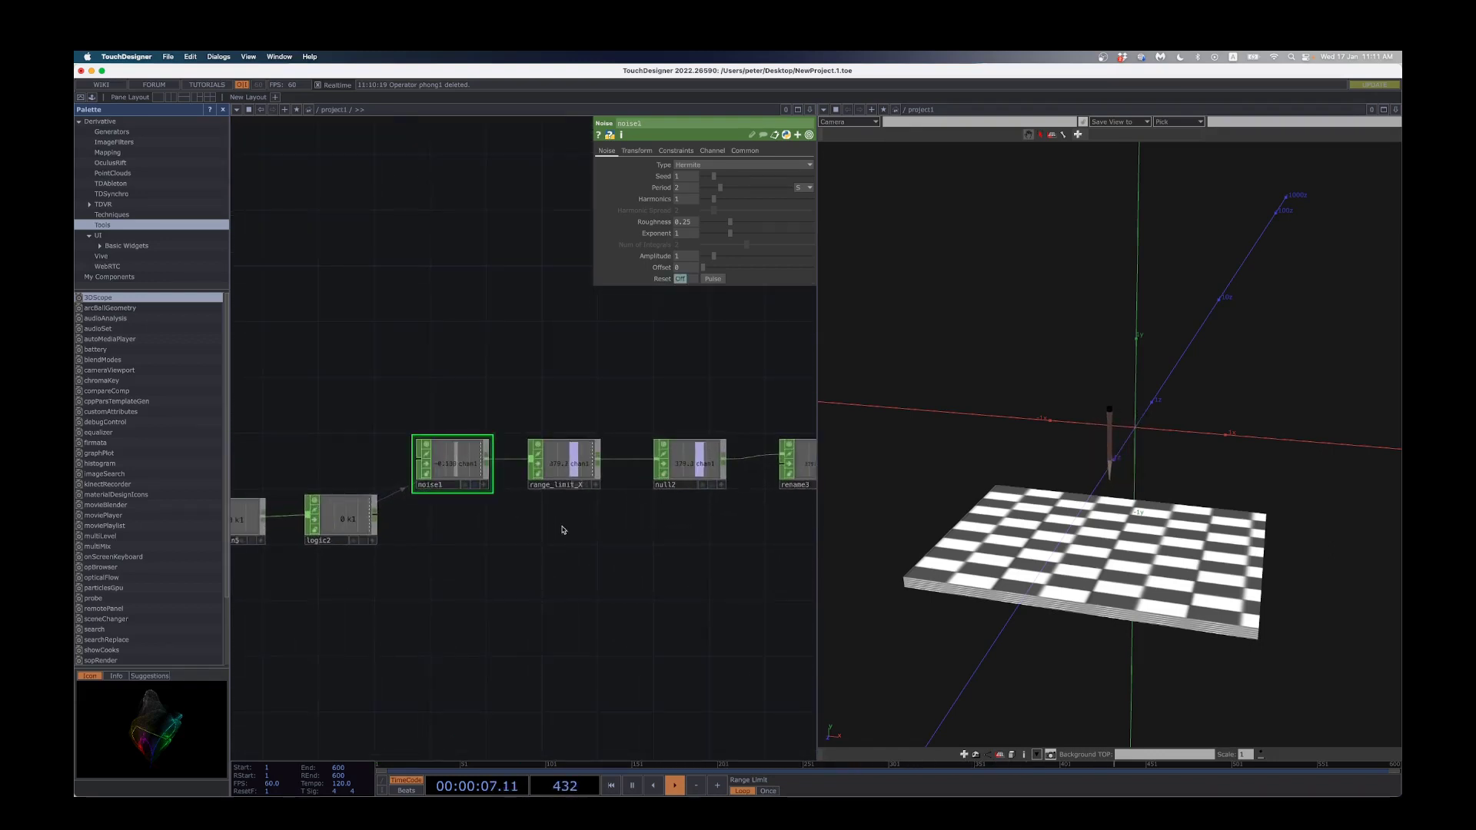
Step: Examine the range_limit_X, null2, rename3 and lag4 operators along the first control chain
{"action": "scroll", "coordinate": [584, 538], "scroll_direction": "down", "scroll_amount": 1}
{"action": "left_click", "coordinate": [565, 472]}
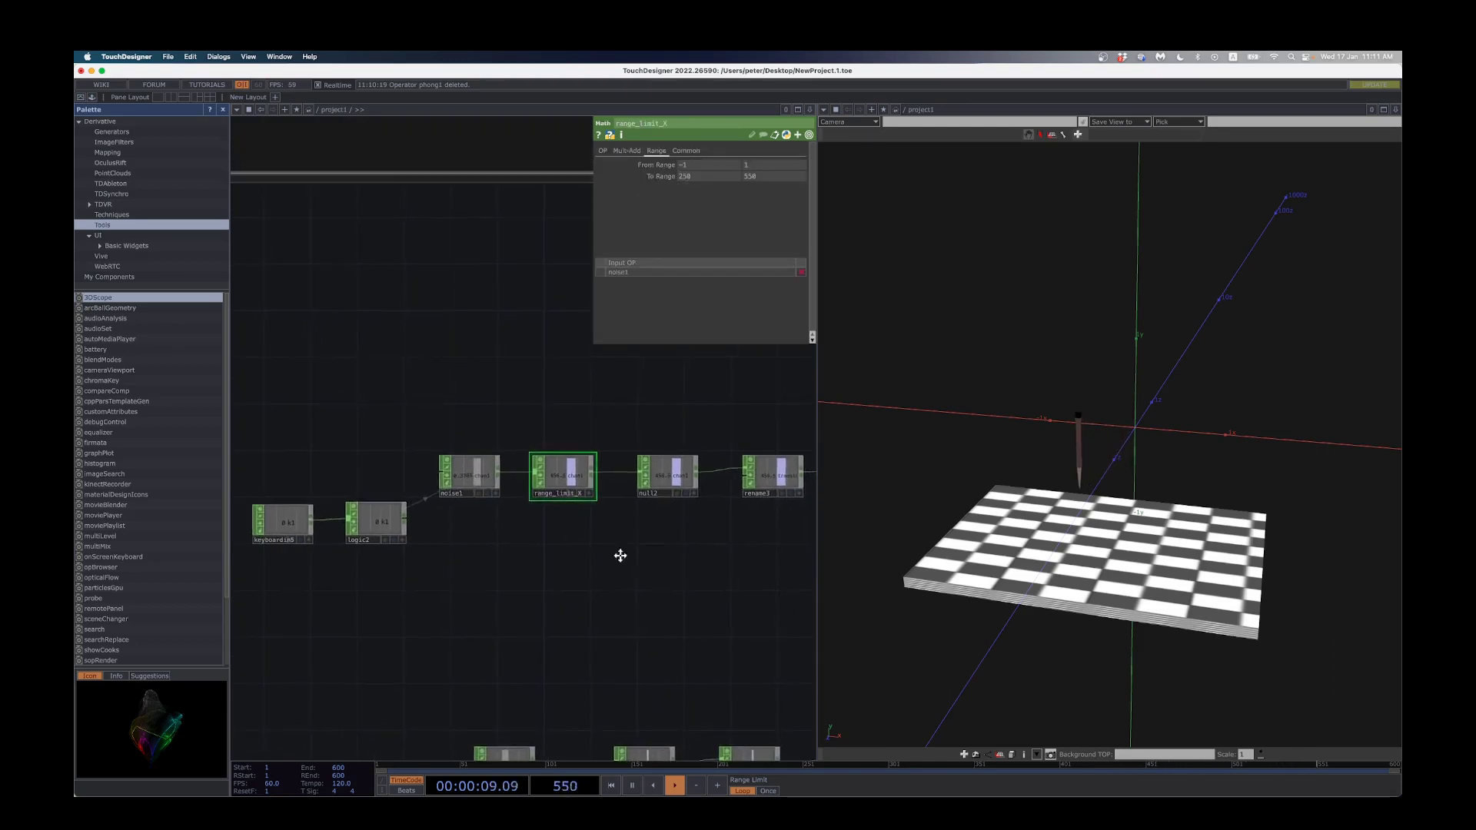
{"action": "left_click_drag", "start_coordinate": [620, 554], "coordinate": [479, 559]}
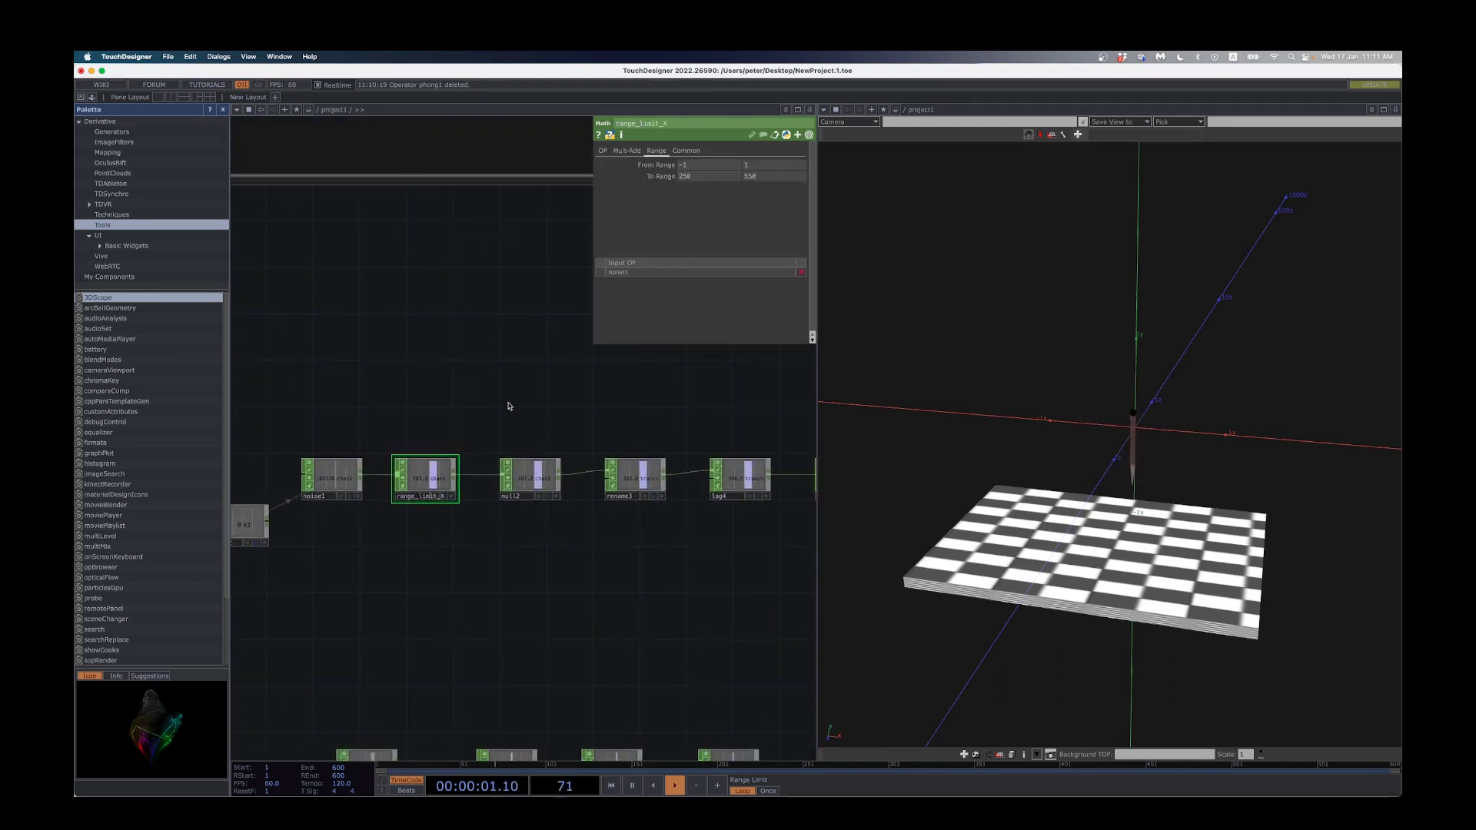
{"action": "left_click", "coordinate": [522, 489]}
{"action": "left_click", "coordinate": [635, 481]}
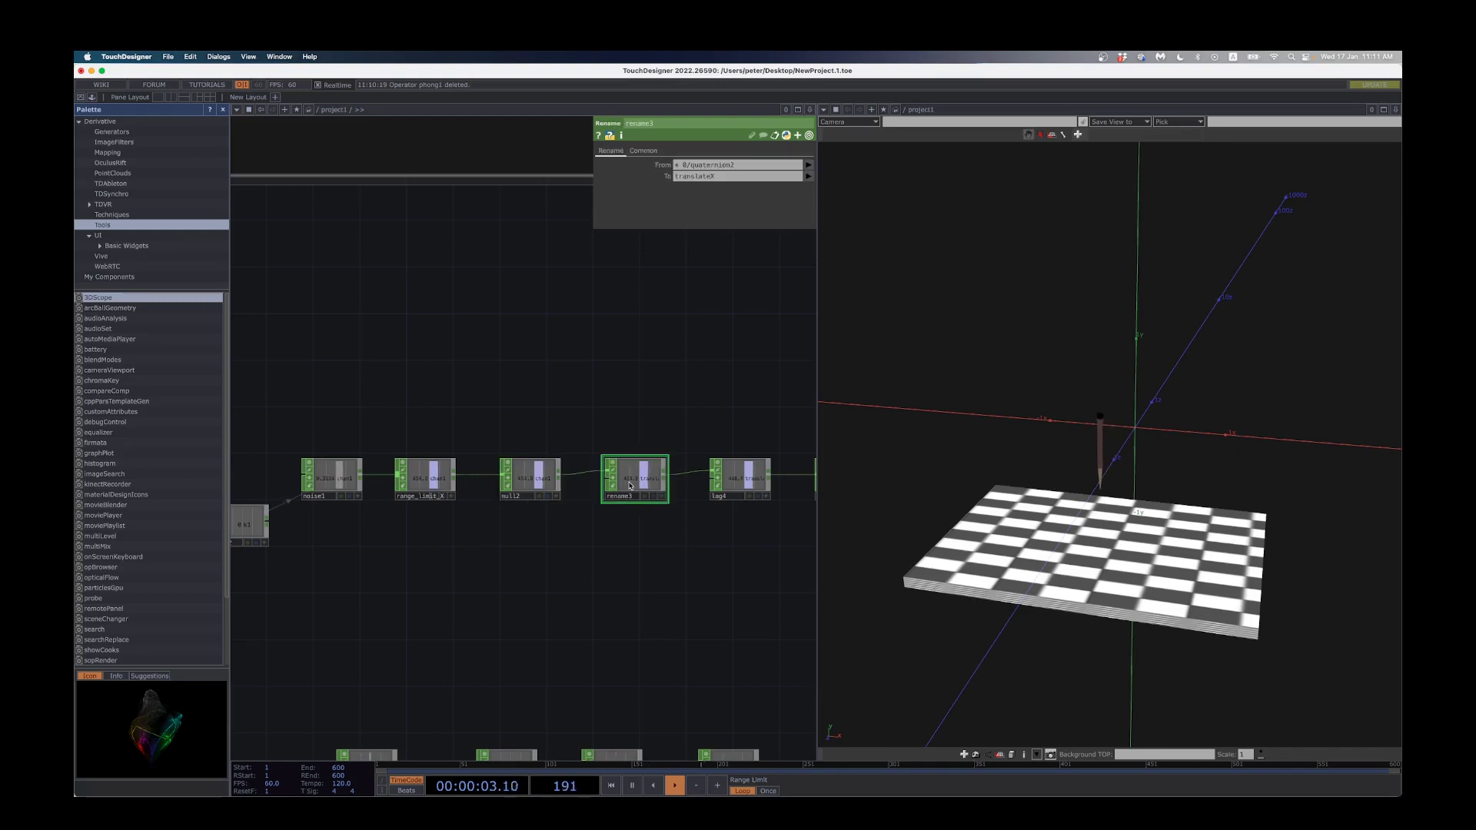
{"action": "left_click", "coordinate": [748, 482]}
Step: Inspect keyboardin2 in the up-and-down control chain and test its a and q keys against count1
{"action": "scroll", "coordinate": [738, 492], "scroll_direction": "down", "scroll_amount": 3}
{"action": "left_click_drag", "start_coordinate": [735, 563], "coordinate": [646, 455]}
{"action": "left_click_drag", "start_coordinate": [370, 719], "coordinate": [478, 564]}
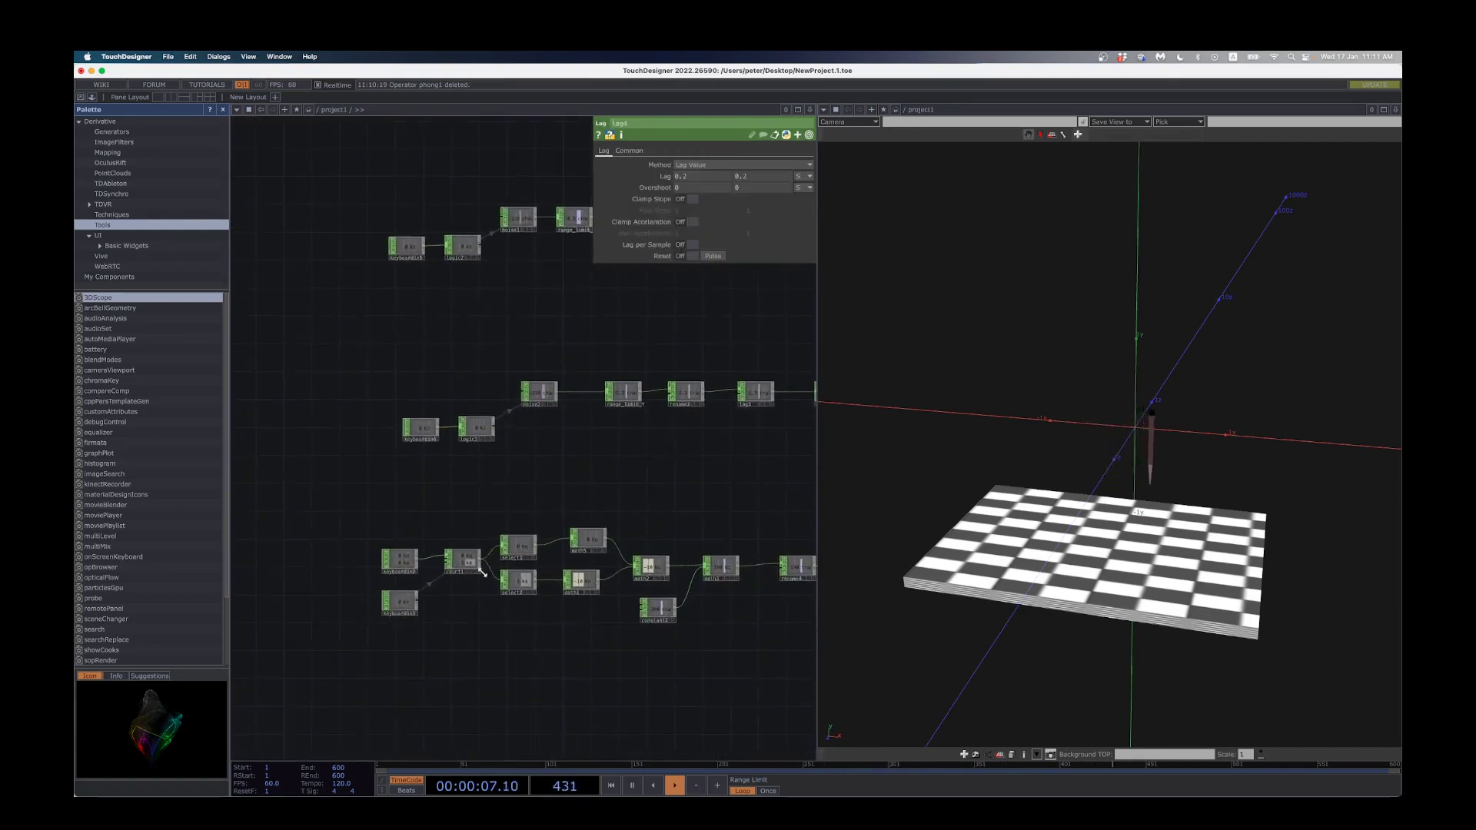
{"action": "scroll", "coordinate": [464, 581], "scroll_direction": "up", "scroll_amount": 3}
{"action": "scroll", "coordinate": [432, 597], "scroll_direction": "up", "scroll_amount": 2}
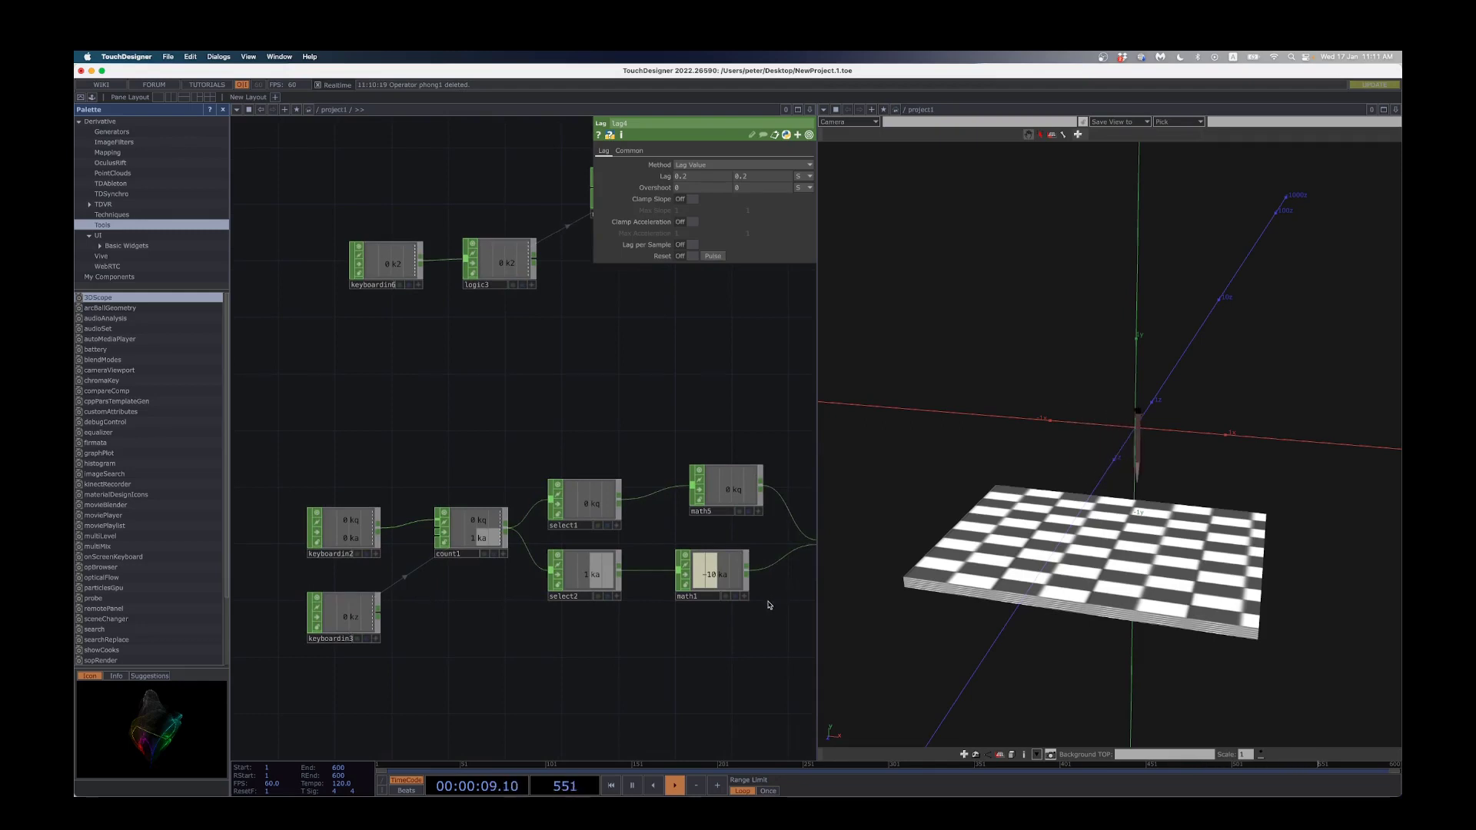
{"action": "scroll", "coordinate": [428, 606], "scroll_direction": "up", "scroll_amount": 2}
{"action": "left_click", "coordinate": [323, 512]}
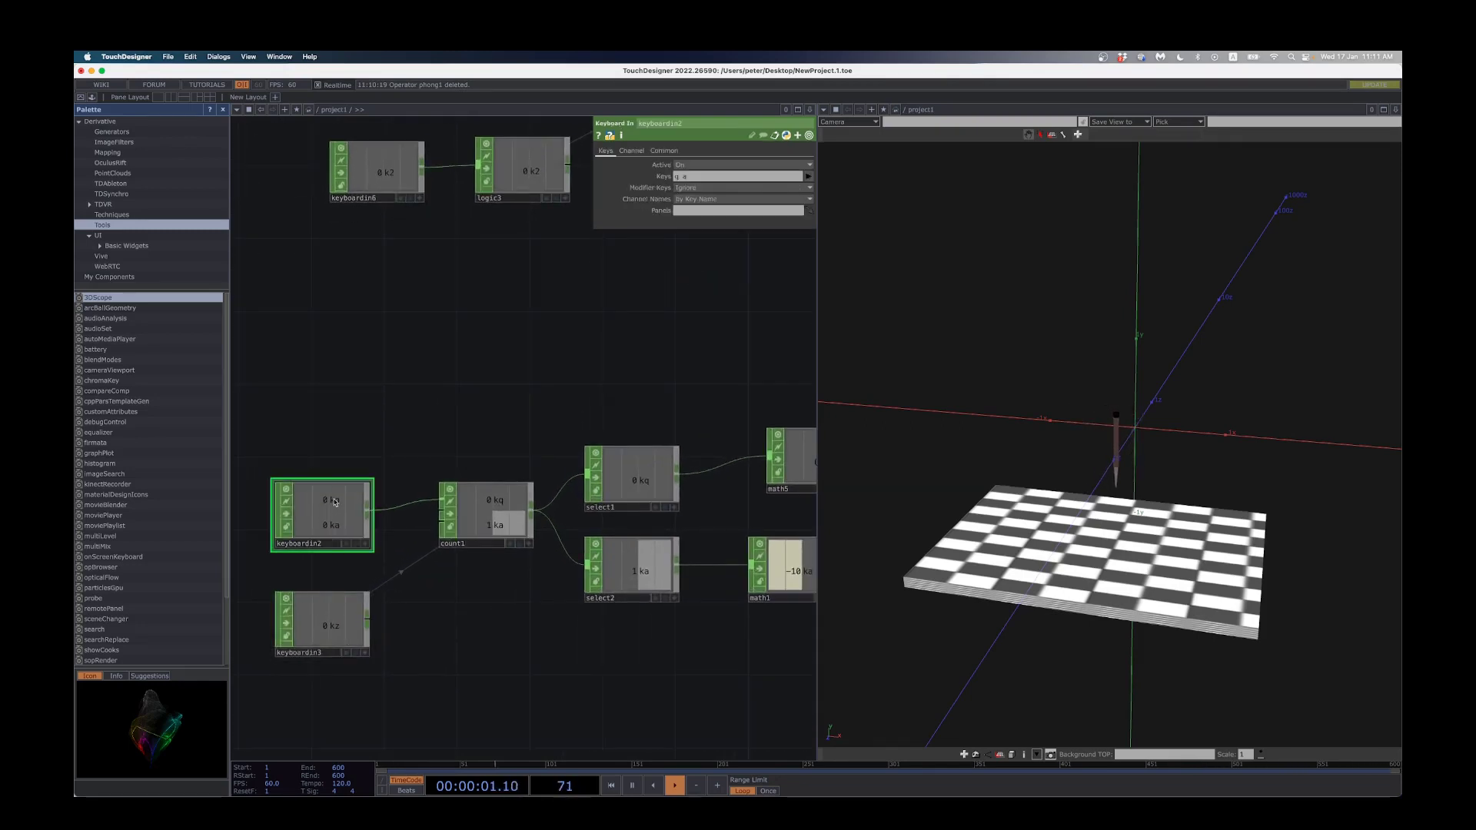
{"action": "key", "text": "a"}
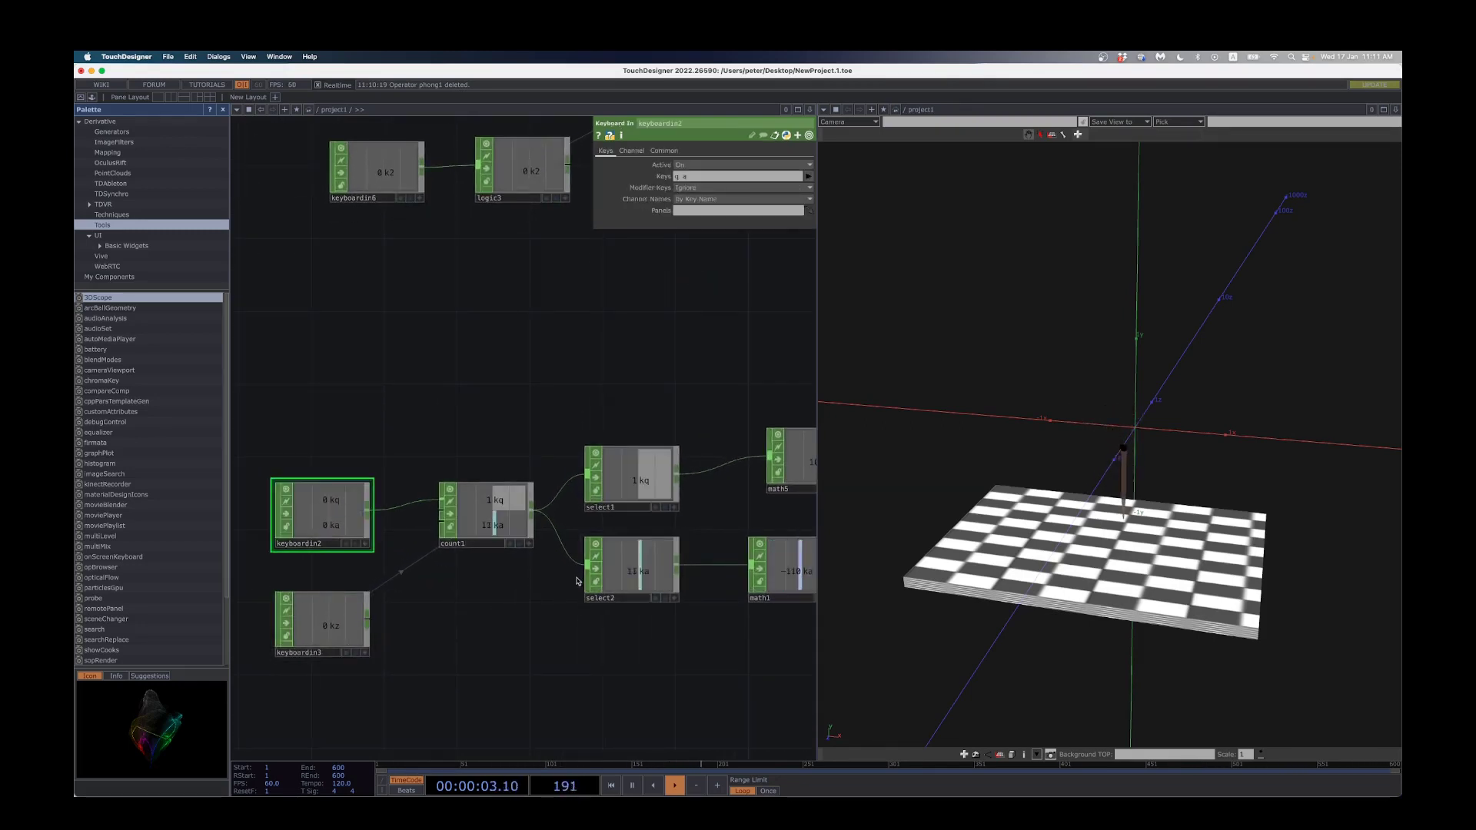
{"action": "key", "text": "a"}
{"action": "key", "text": "a"}
{"action": "key", "text": "q"}
{"action": "key", "text": "q"}
{"action": "key", "text": "q"}
{"action": "key", "text": "q"}
{"action": "key", "text": "q"}
{"action": "key", "text": "q"}
{"action": "key", "text": "q"}
{"action": "key", "text": "q"}
{"action": "key", "text": "q"}
{"action": "key", "text": "q"}
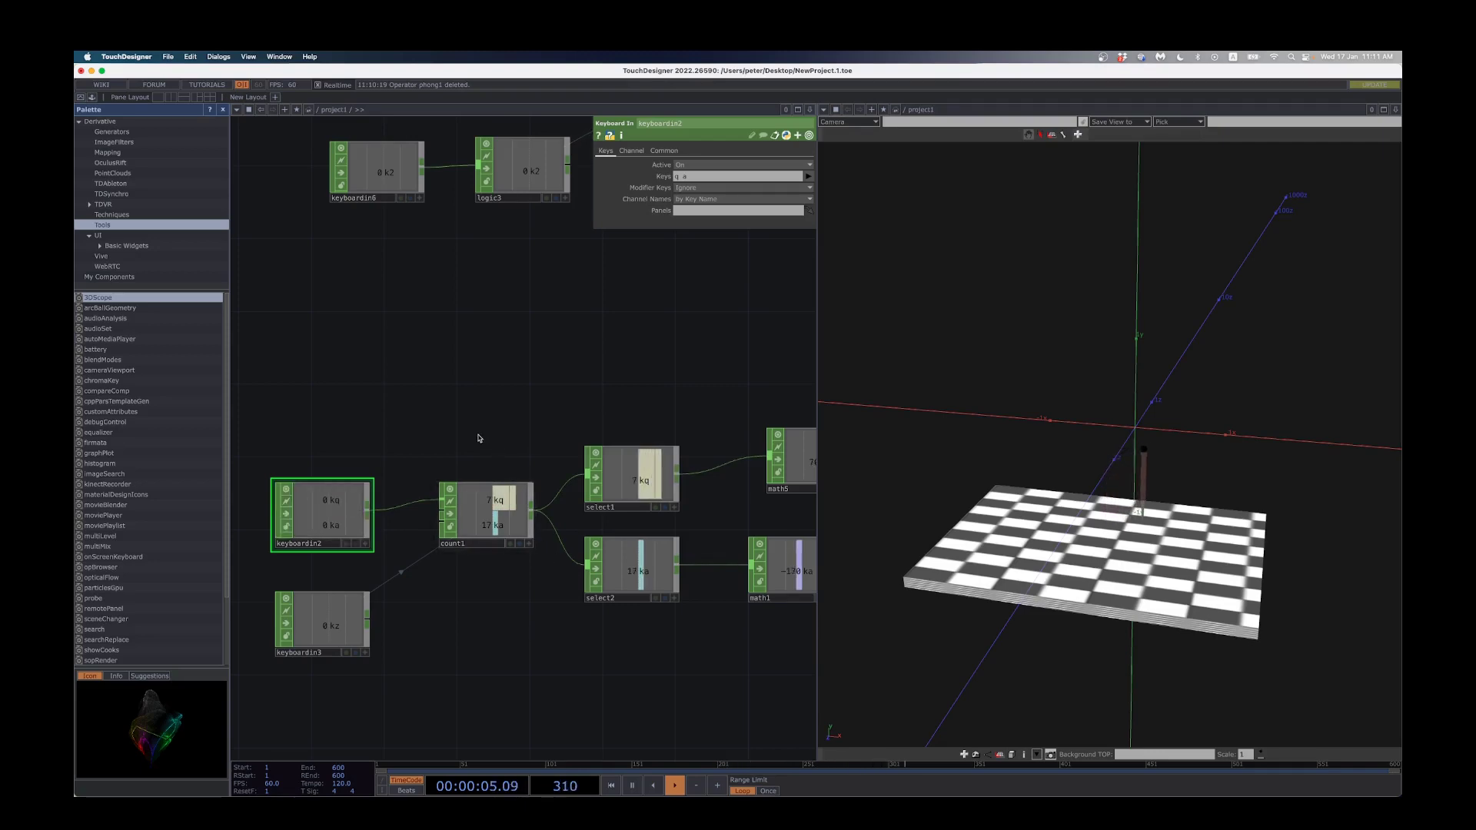
Step: Delete the Keyboard In, Logic and Noise operators that start the first two control chains
{"action": "scroll", "coordinate": [474, 393], "scroll_direction": "down", "scroll_amount": 1}
{"action": "scroll", "coordinate": [475, 392], "scroll_direction": "down", "scroll_amount": 10}
{"action": "scroll", "coordinate": [476, 373], "scroll_direction": "up", "scroll_amount": 5}
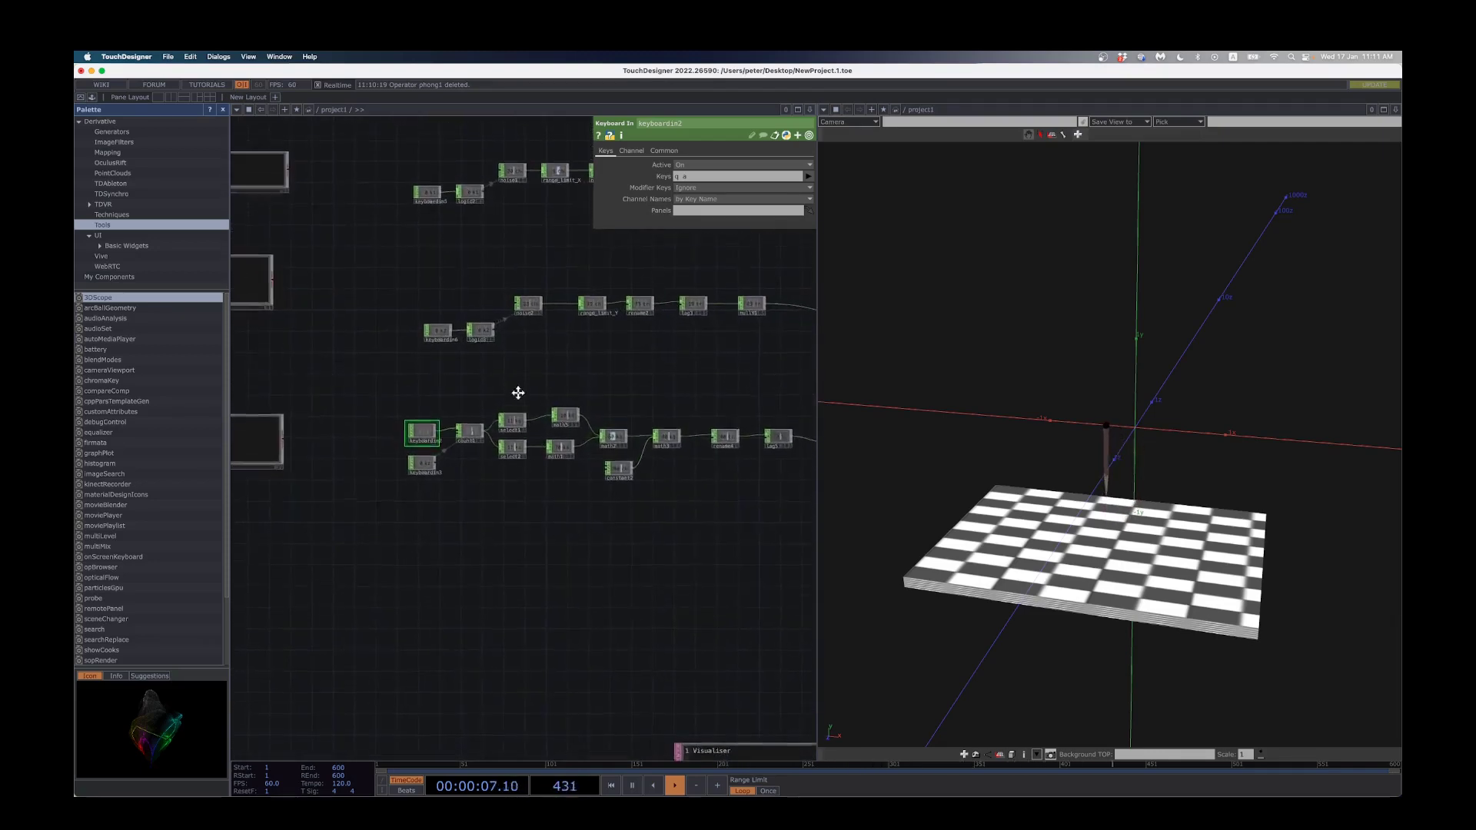
{"action": "left_click_drag", "start_coordinate": [517, 392], "coordinate": [501, 531]}
{"action": "scroll", "coordinate": [499, 499], "scroll_direction": "up", "scroll_amount": 4}
{"action": "left_click_drag", "start_coordinate": [423, 354], "coordinate": [430, 455]}
{"action": "right_click_drag", "start_coordinate": [346, 308], "coordinate": [538, 578]}
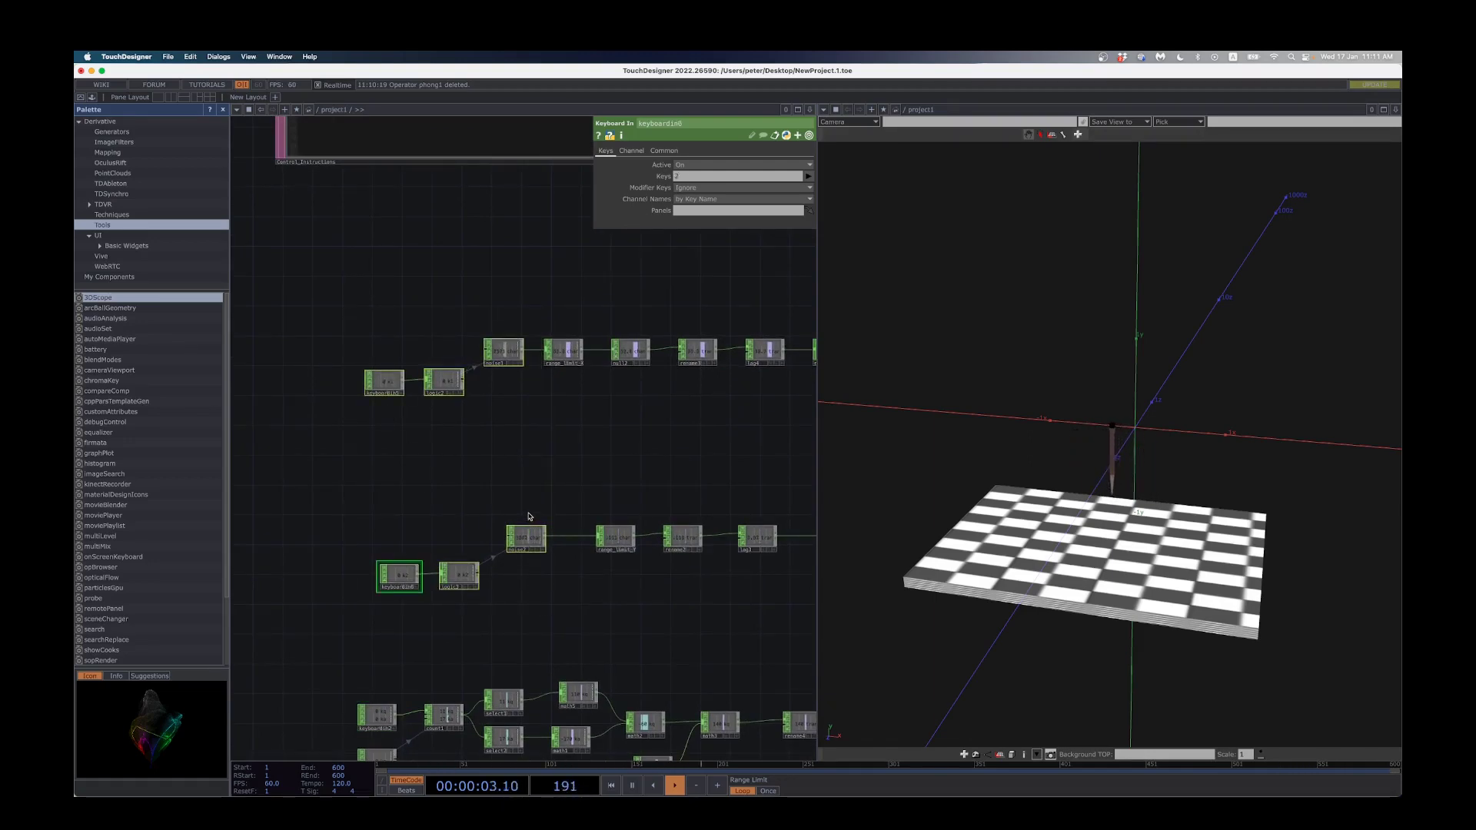
{"action": "key", "text": "Delete"}
Step: Examine the remaining operators of the forwards-and-backwards chain, from its final Null back to range_limit_X
{"action": "scroll", "coordinate": [527, 517], "scroll_direction": "down", "scroll_amount": 5}
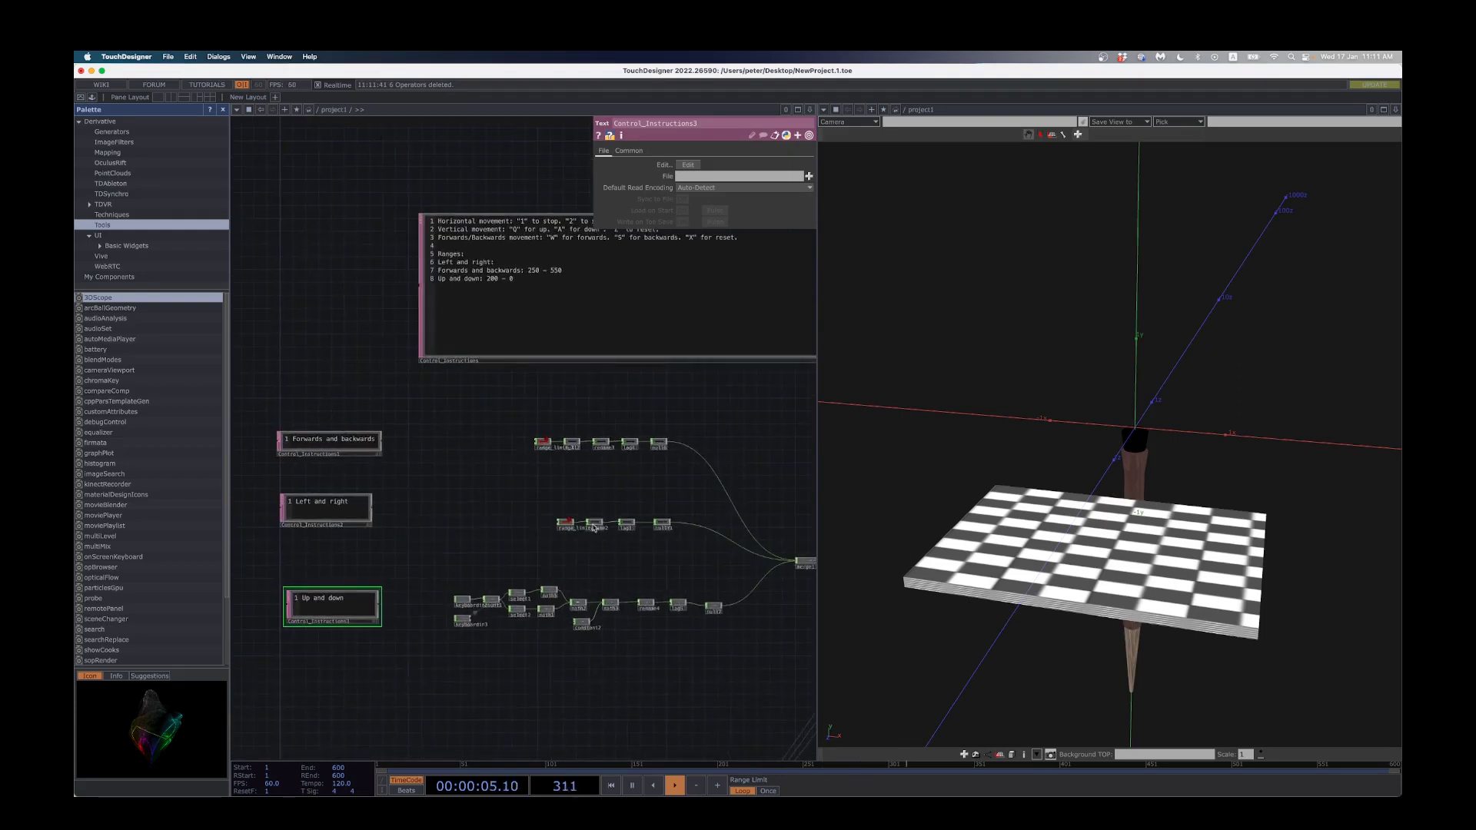
{"action": "scroll", "coordinate": [535, 522], "scroll_direction": "up", "scroll_amount": 4}
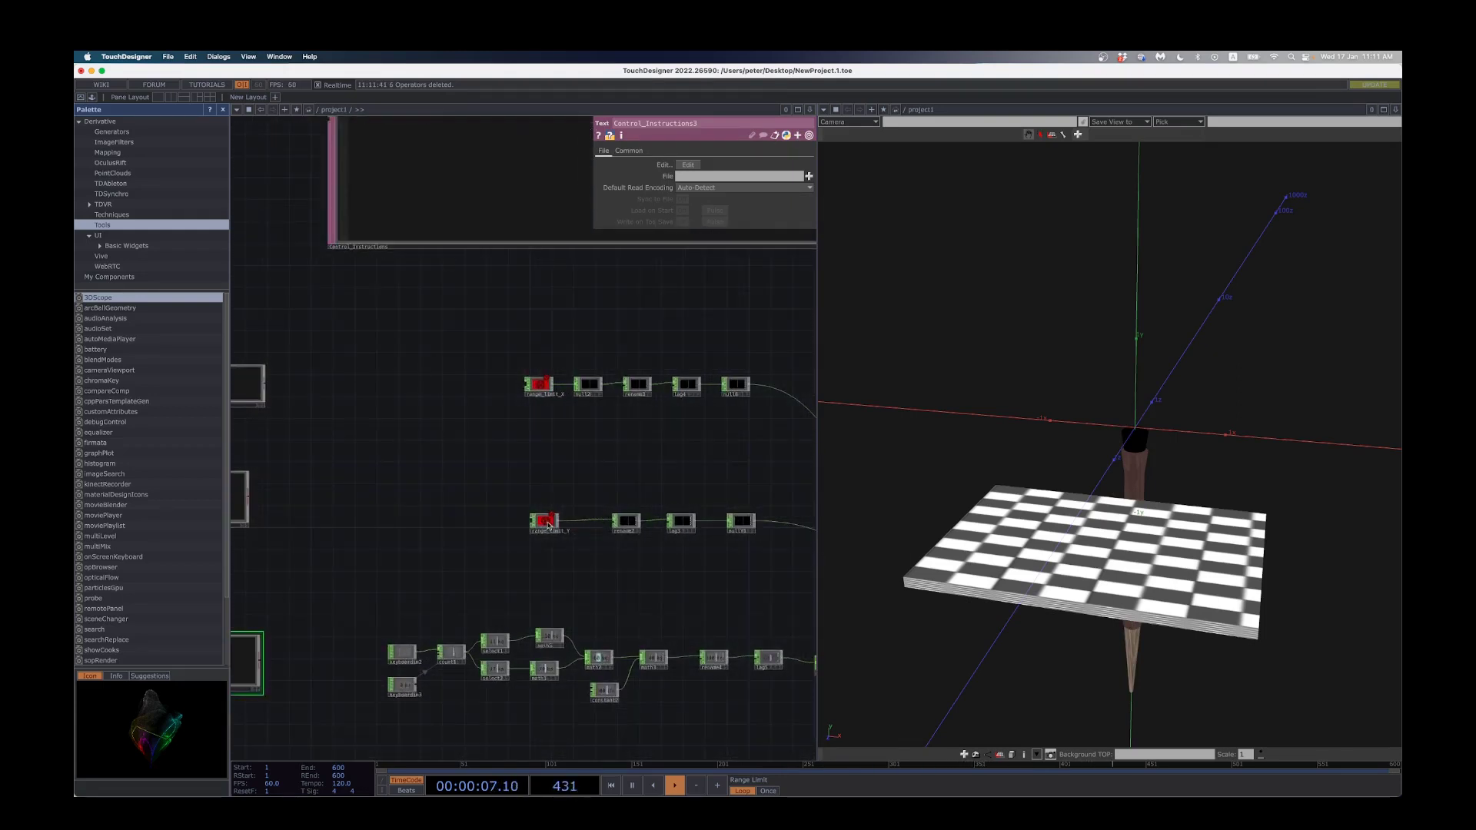
{"action": "left_click_drag", "start_coordinate": [628, 524], "coordinate": [612, 523]}
{"action": "scroll", "coordinate": [668, 469], "scroll_direction": "up", "scroll_amount": 1}
{"action": "scroll", "coordinate": [702, 423], "scroll_direction": "up", "scroll_amount": 2}
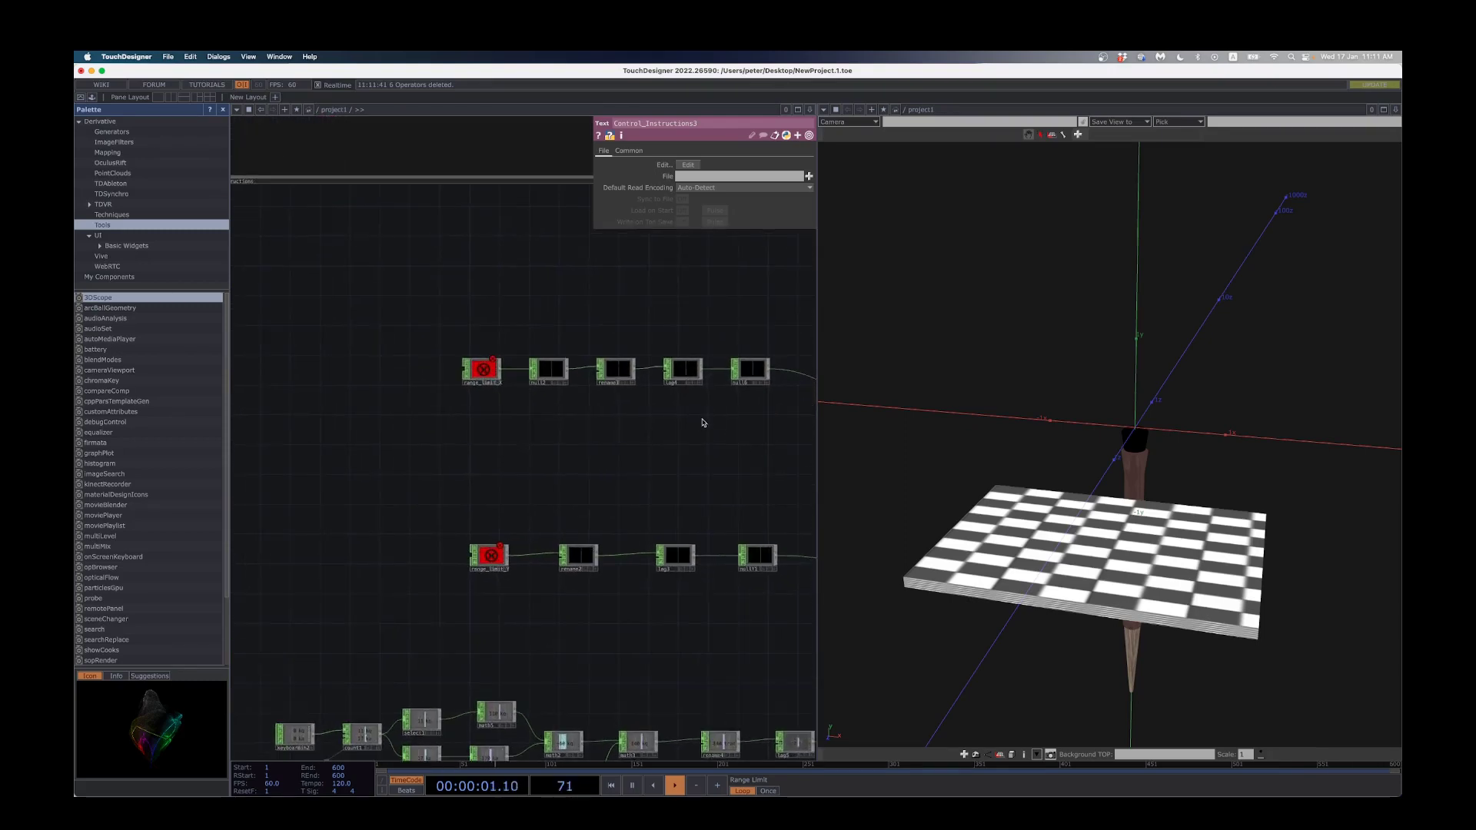
{"action": "left_click", "coordinate": [758, 371]}
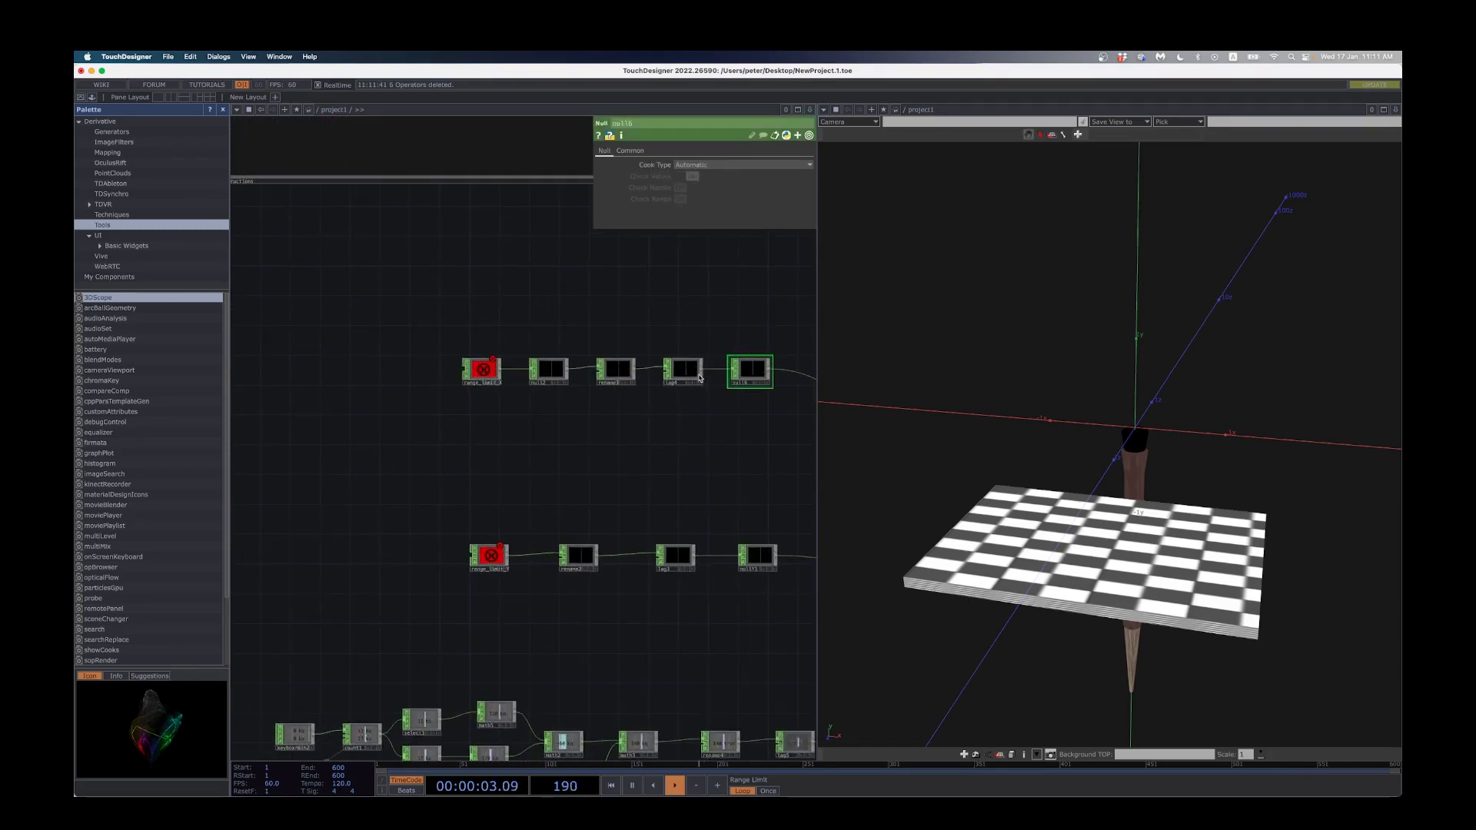
{"action": "left_click", "coordinate": [685, 377]}
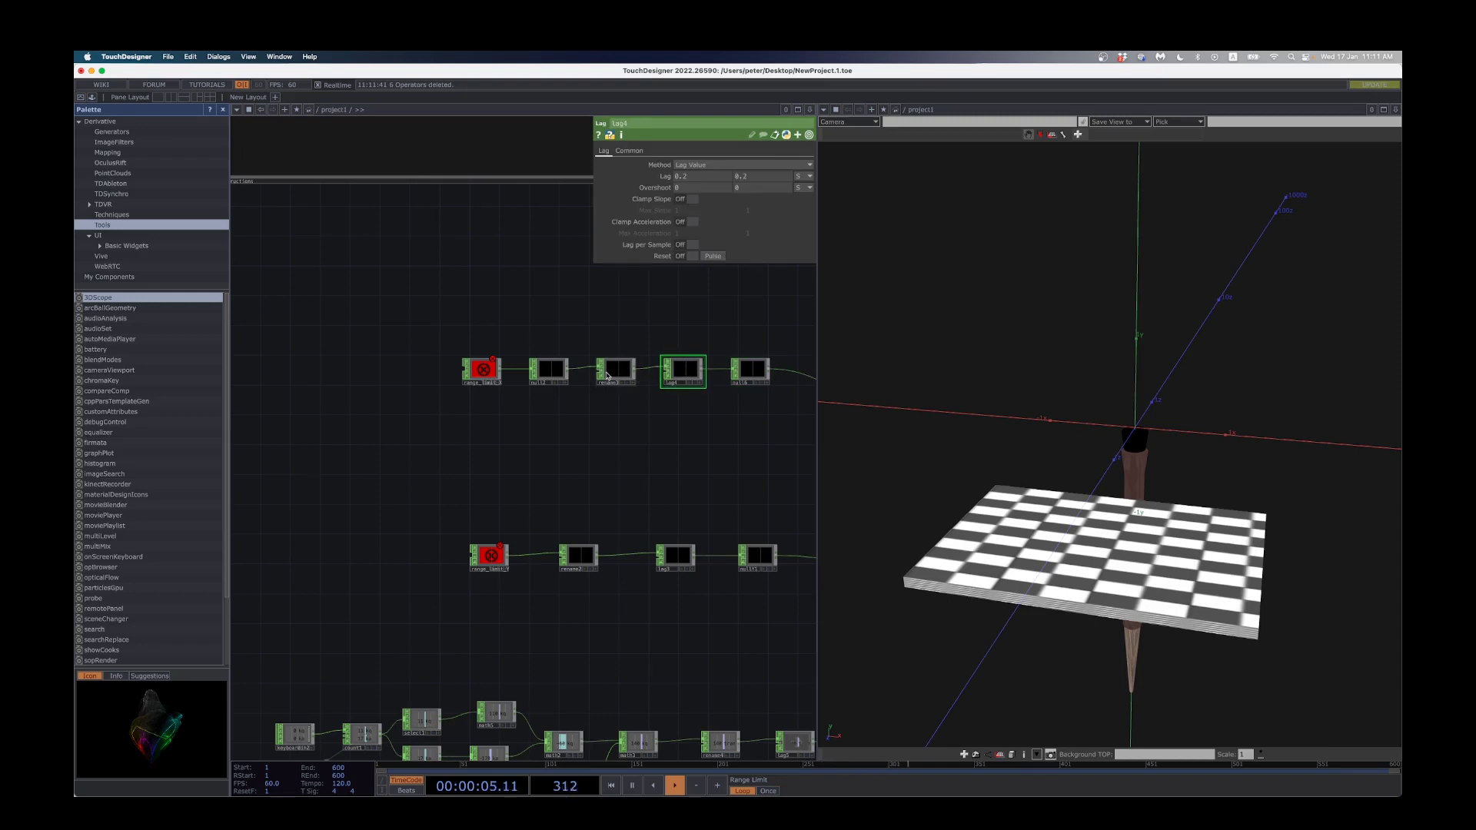
{"action": "left_click", "coordinate": [610, 375]}
{"action": "left_click", "coordinate": [548, 375]}
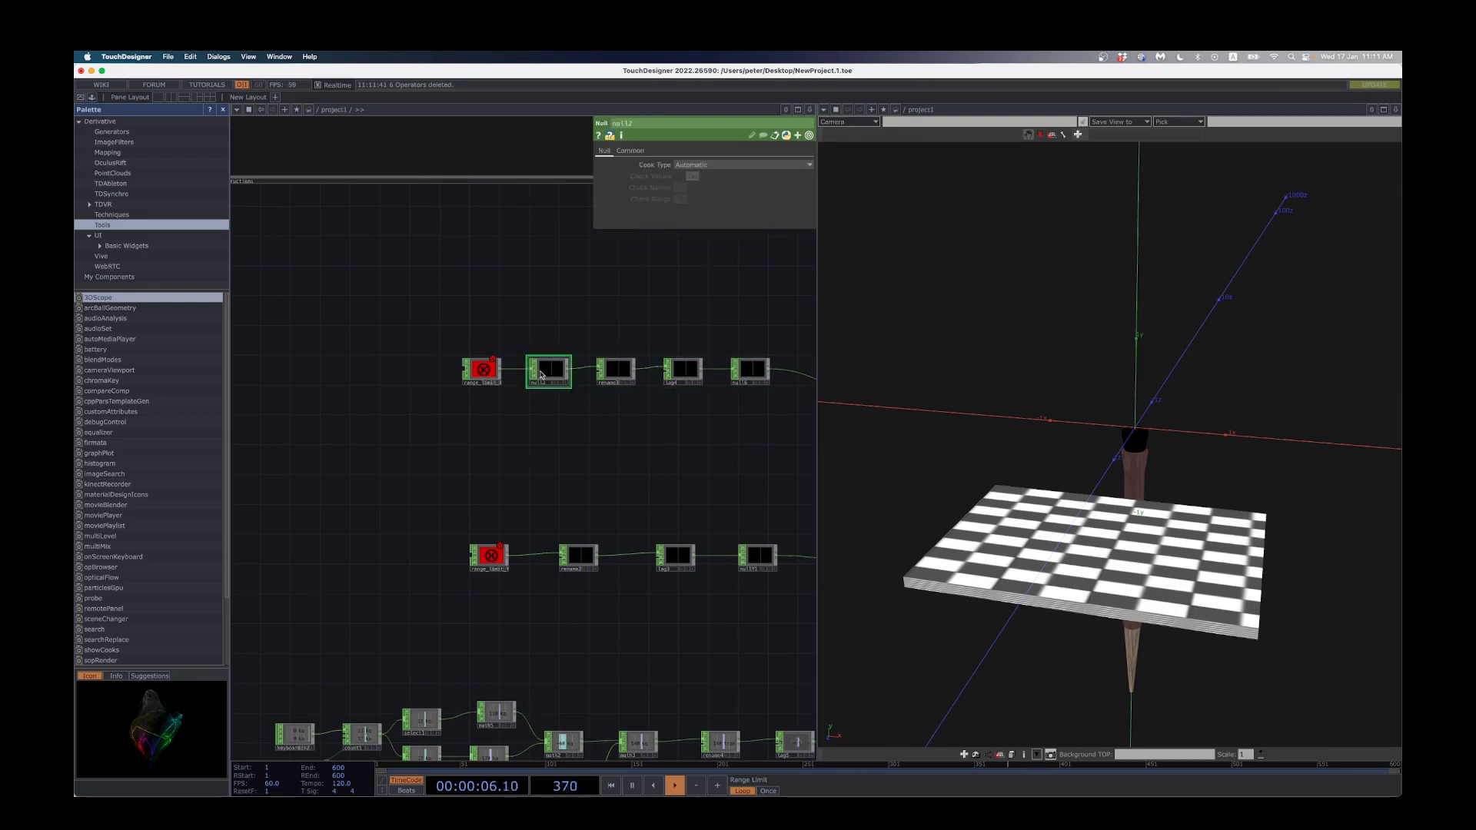
{"action": "left_click", "coordinate": [477, 374]}
Step: Review both shortened control chains and compare the Range settings of their two range-limit Math operators
{"action": "left_click_drag", "start_coordinate": [432, 421], "coordinate": [756, 367]}
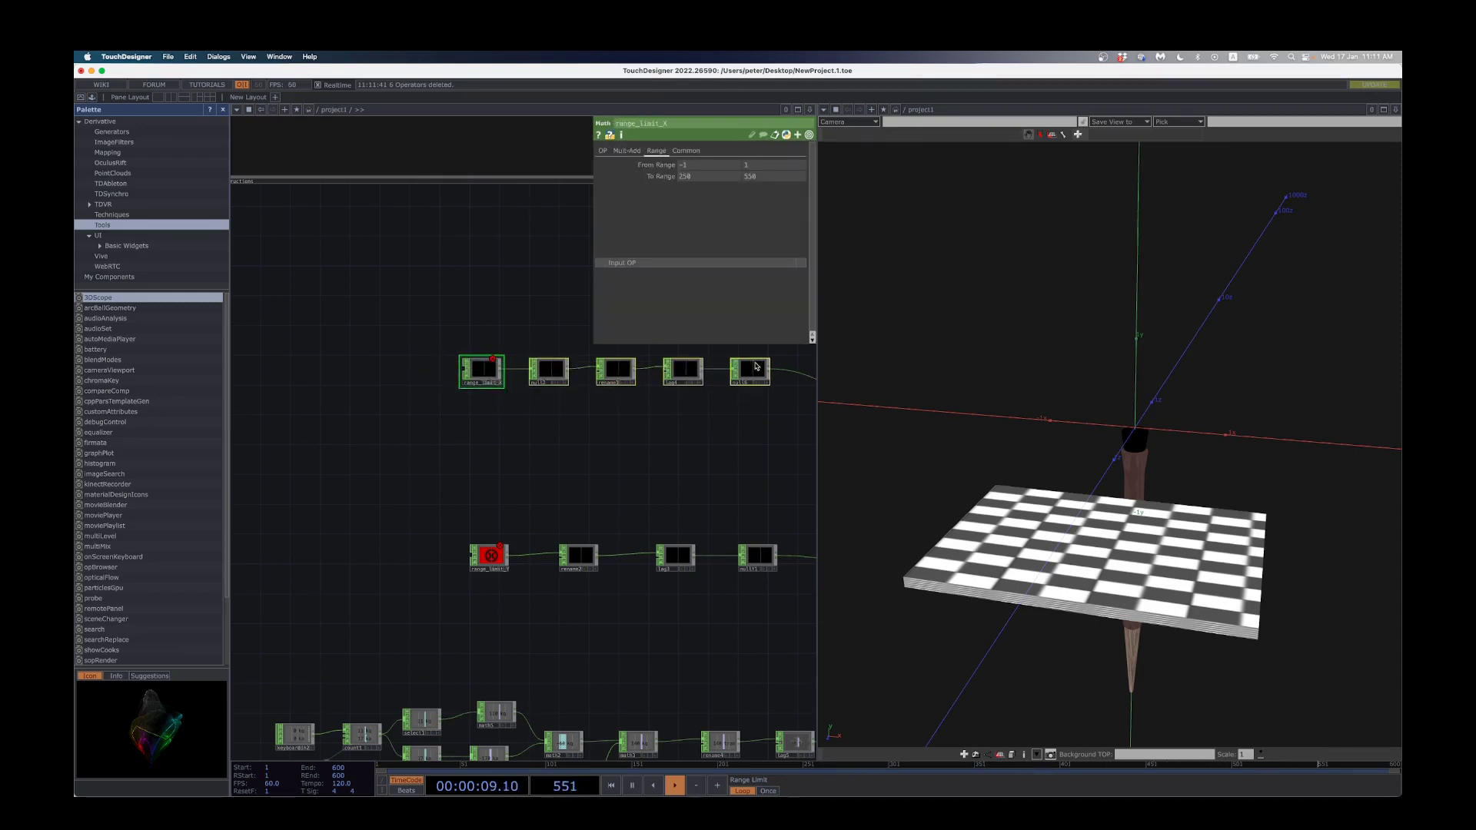
{"action": "right_click_drag", "start_coordinate": [435, 528], "coordinate": [803, 583]}
{"action": "left_click_drag", "start_coordinate": [383, 572], "coordinate": [504, 598]}
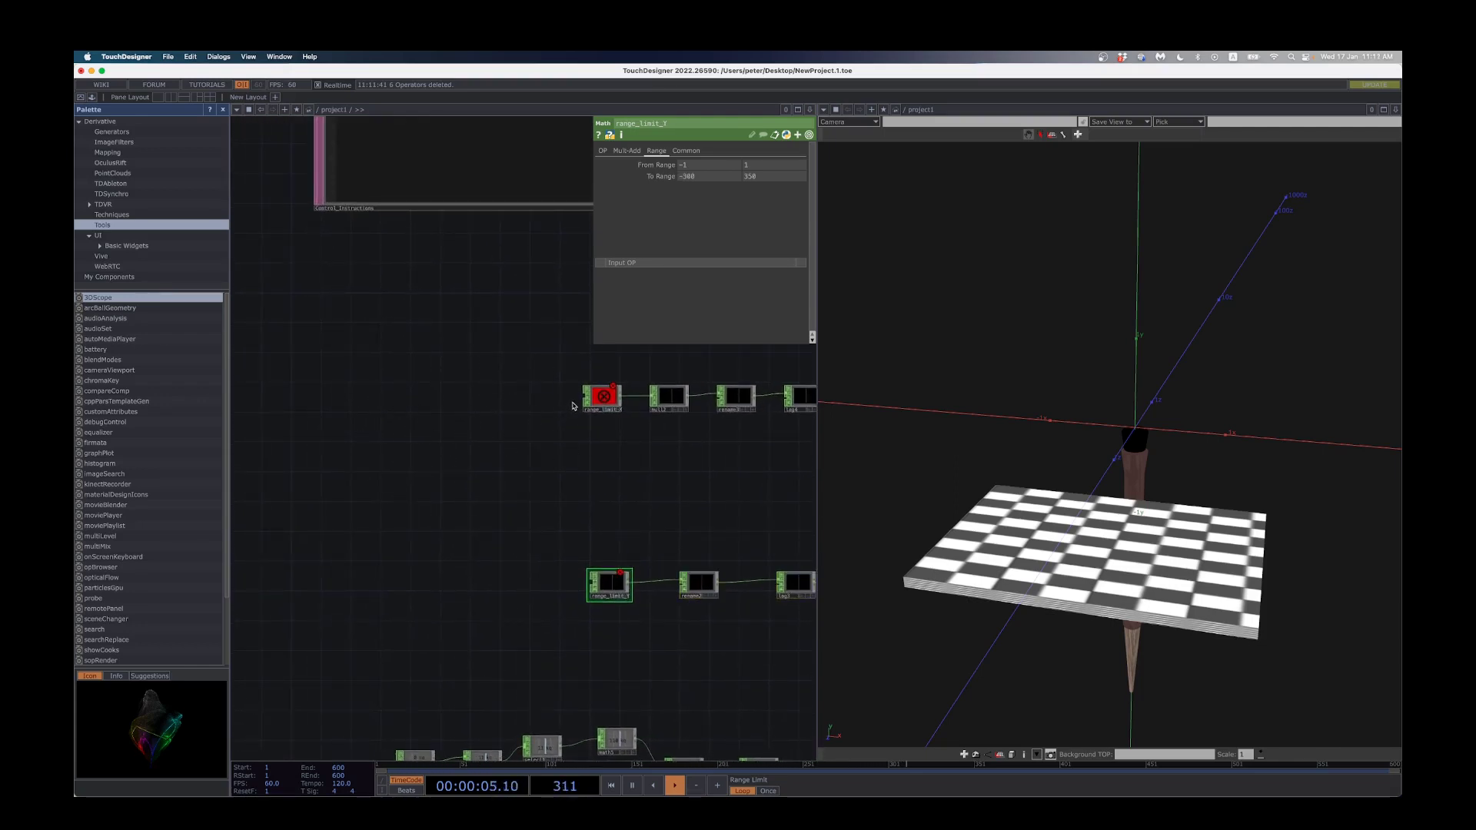
{"action": "left_click", "coordinate": [602, 396]}
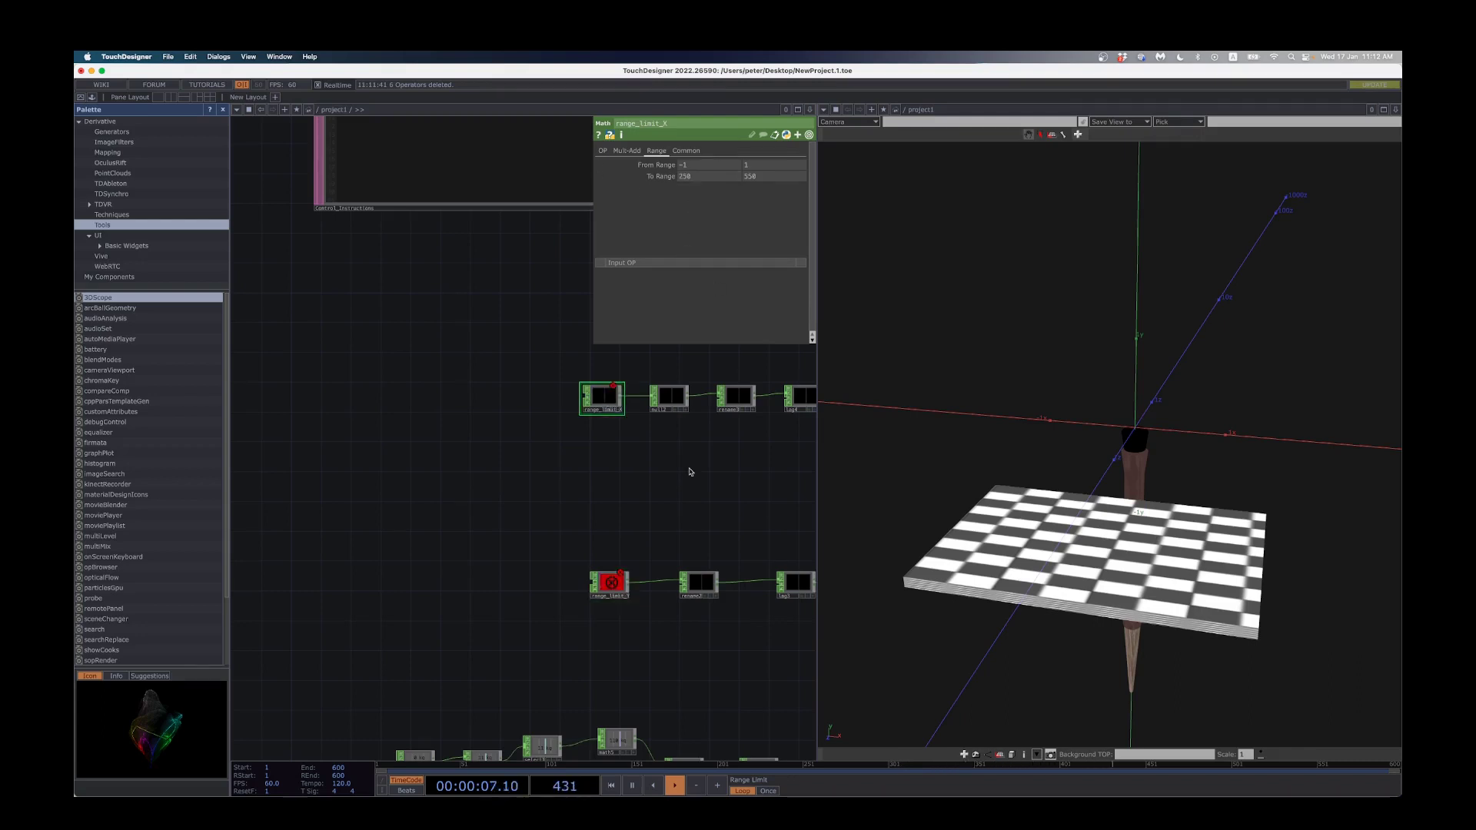
{"action": "left_click", "coordinate": [607, 598]}
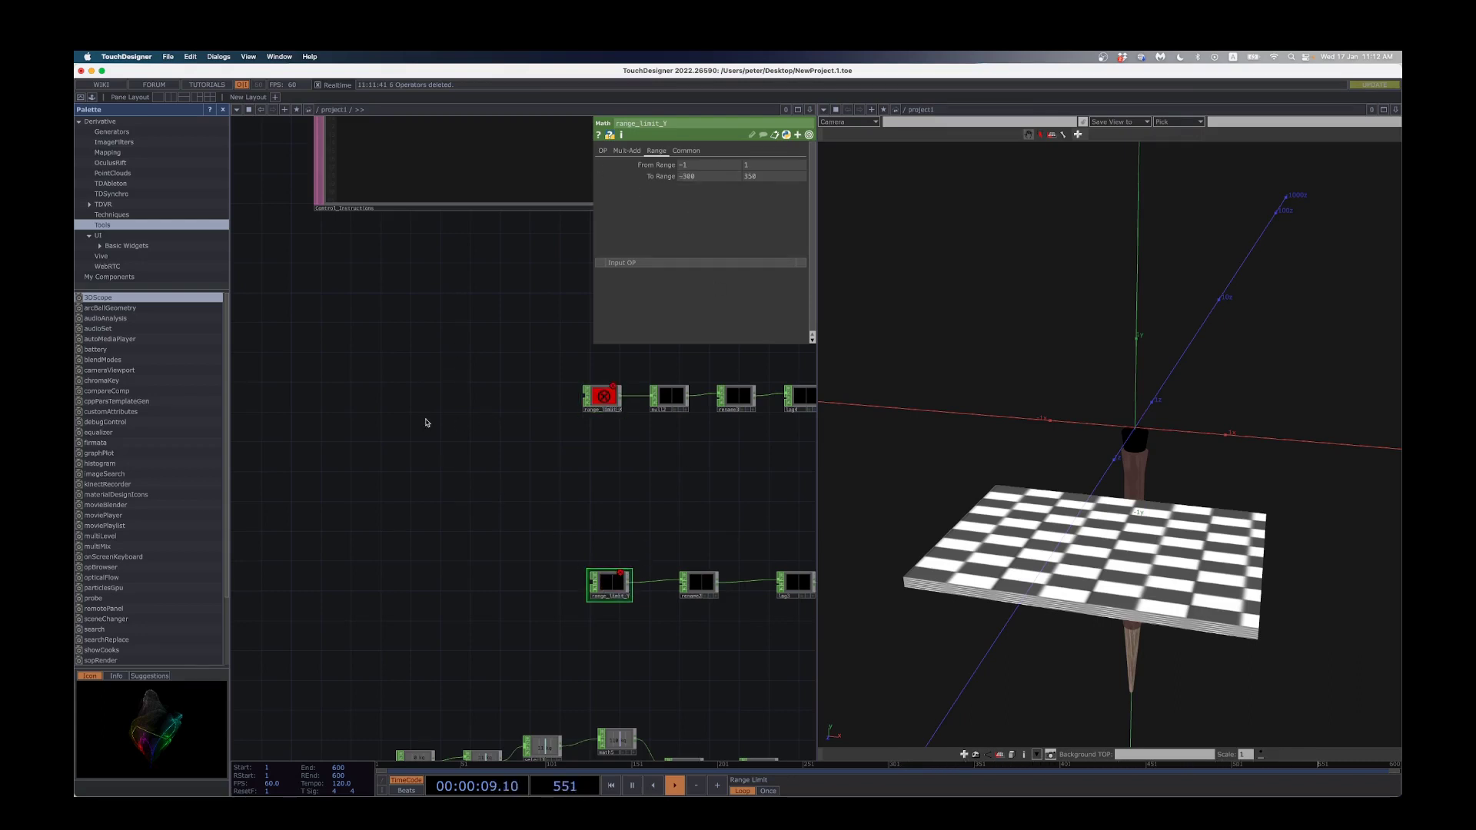
Step: Add a Noise CHOP in front of range_limit_X in the forwards-and-backwards chain
{"action": "key", "text": "Tab"}
{"action": "left_click", "coordinate": [307, 289]}
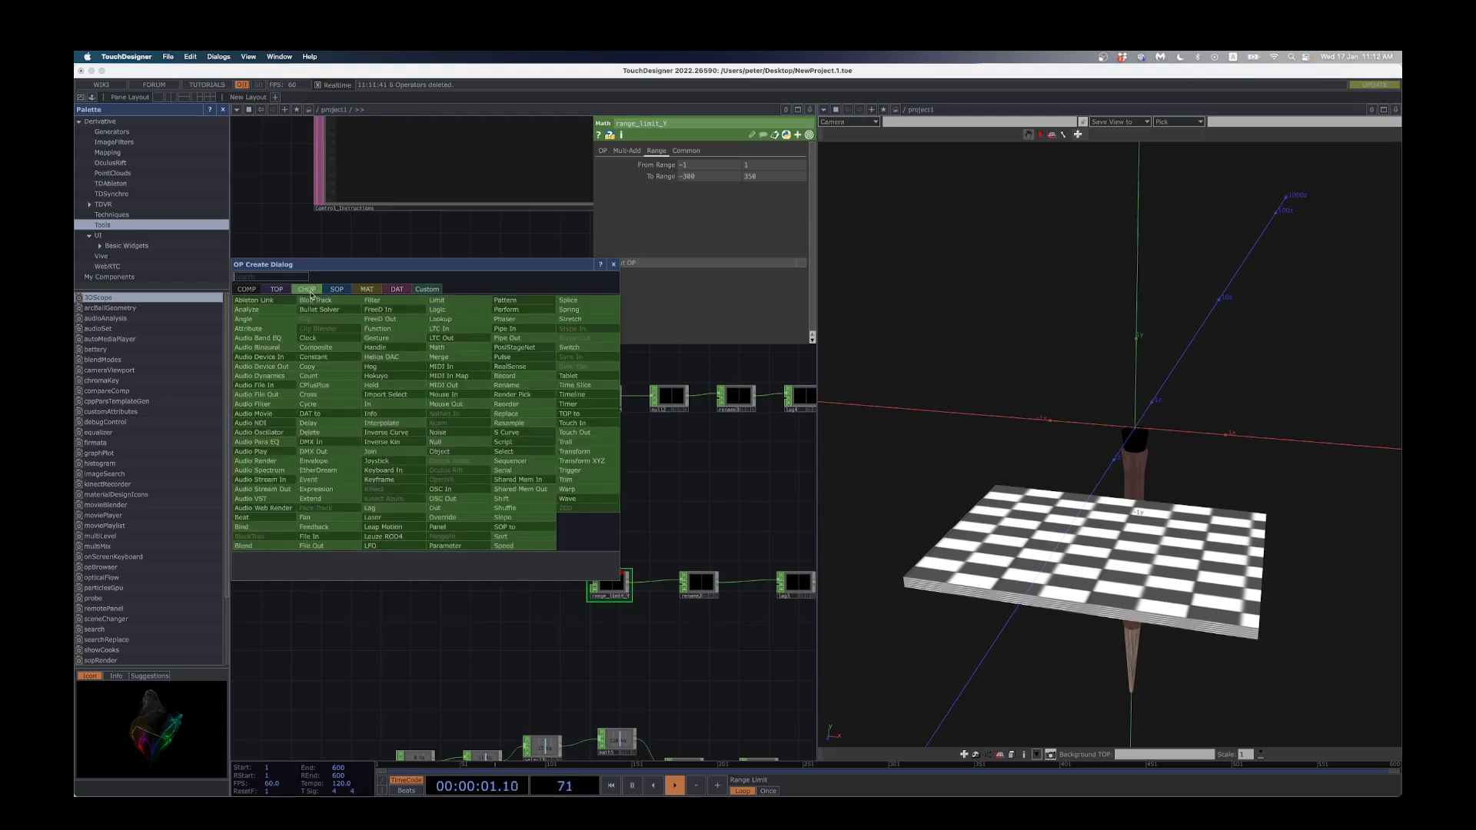
{"action": "type", "text": "noise"}
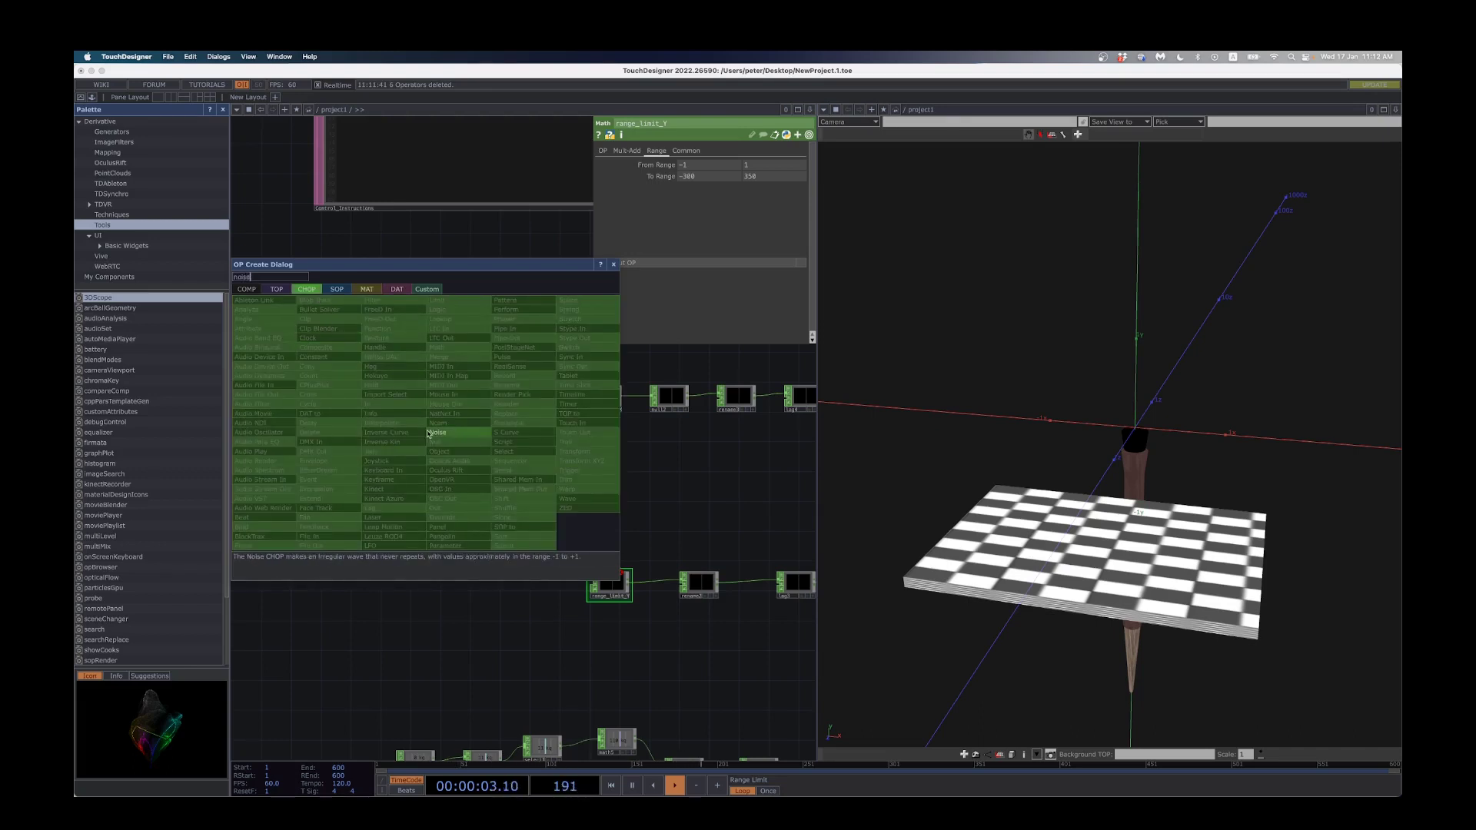
{"action": "left_click", "coordinate": [440, 434]}
{"action": "left_click", "coordinate": [484, 398]}
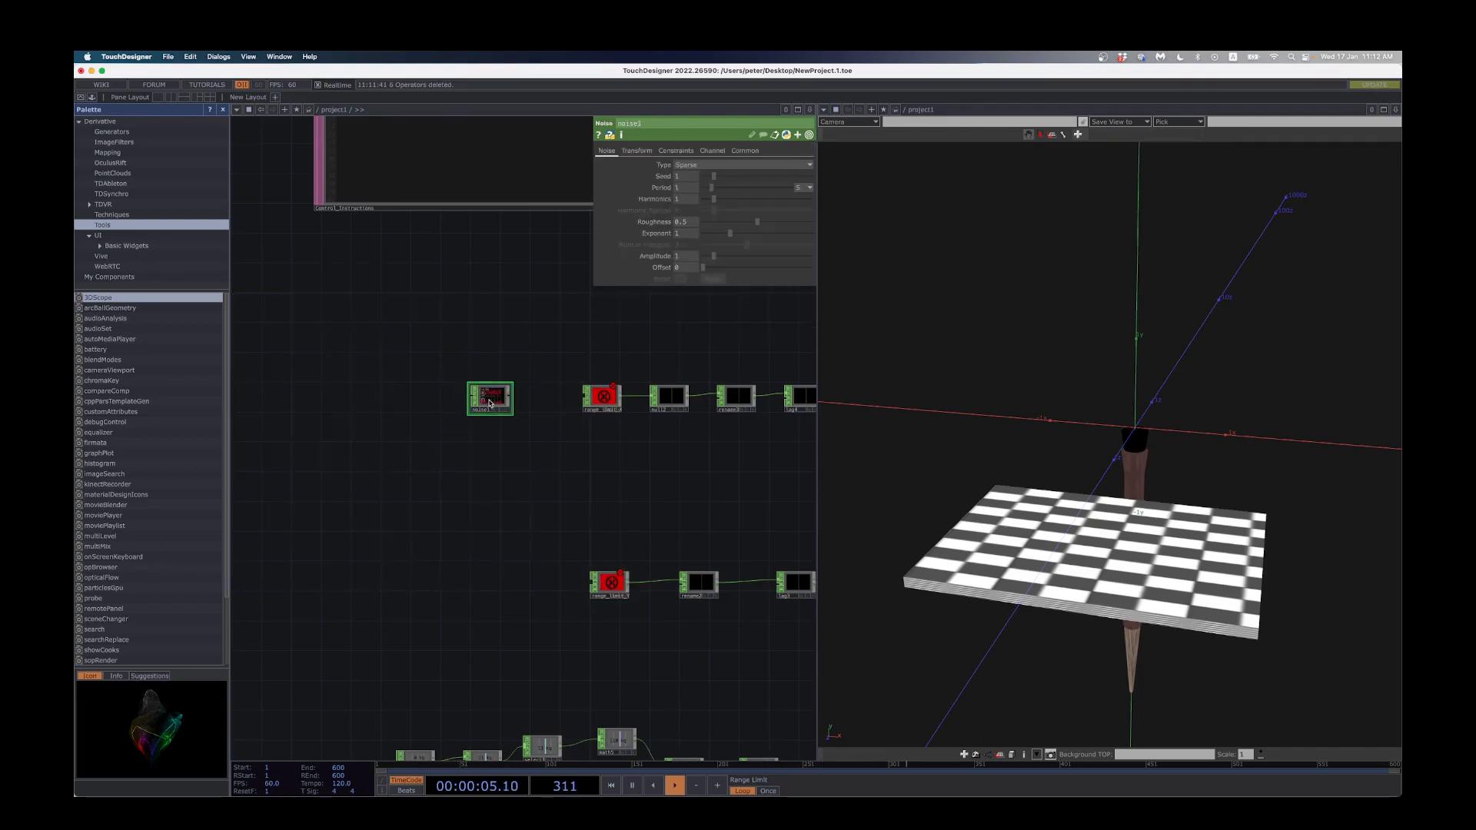
Step: Toggle Time Slice on and off for noise1 to compare its output, leaving it off
{"action": "scroll", "coordinate": [539, 414], "scroll_direction": "up", "scroll_amount": 2}
{"action": "scroll", "coordinate": [539, 413], "scroll_direction": "up", "scroll_amount": 4}
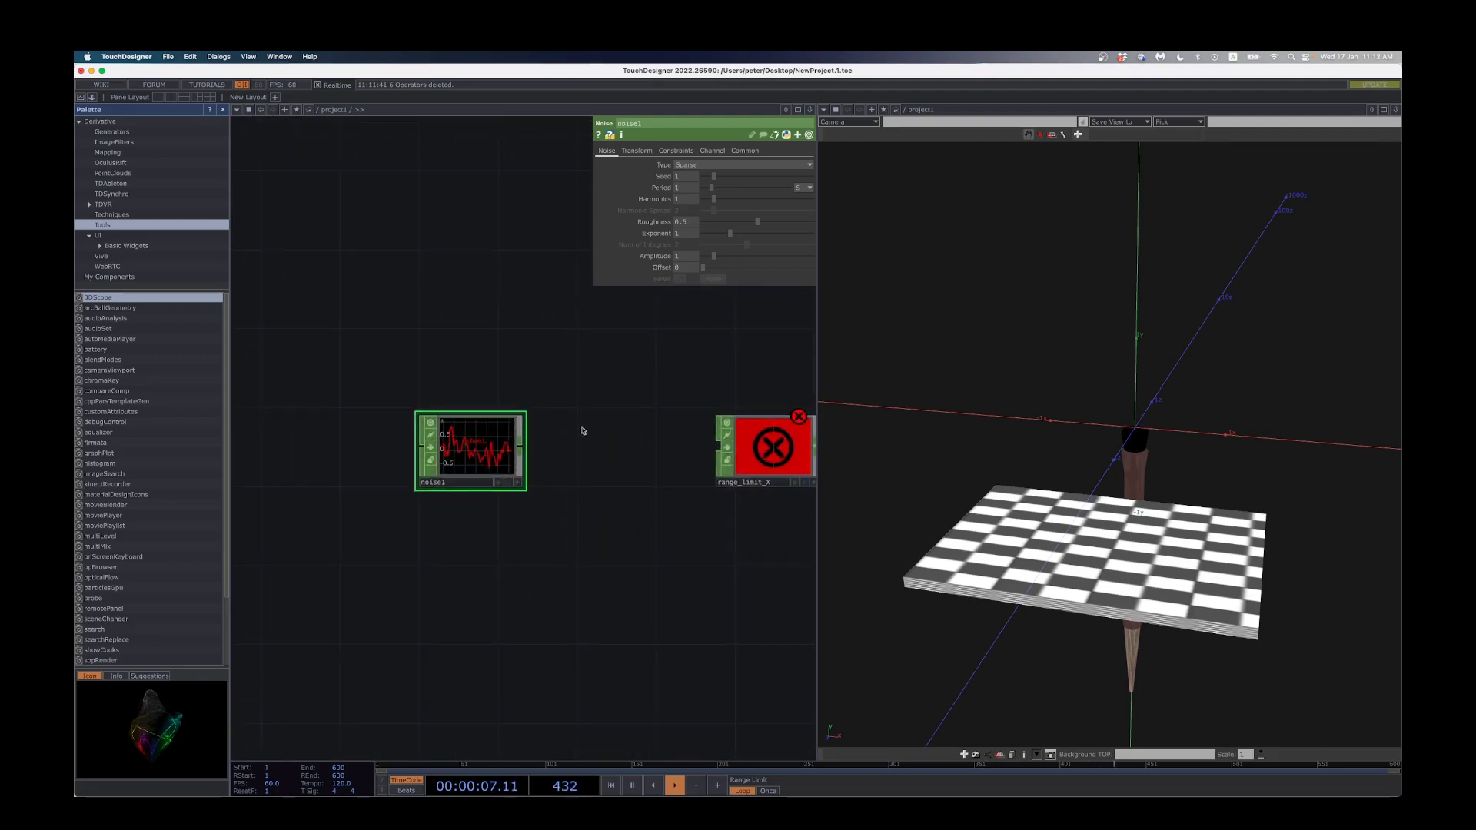
{"action": "left_click", "coordinate": [746, 152]}
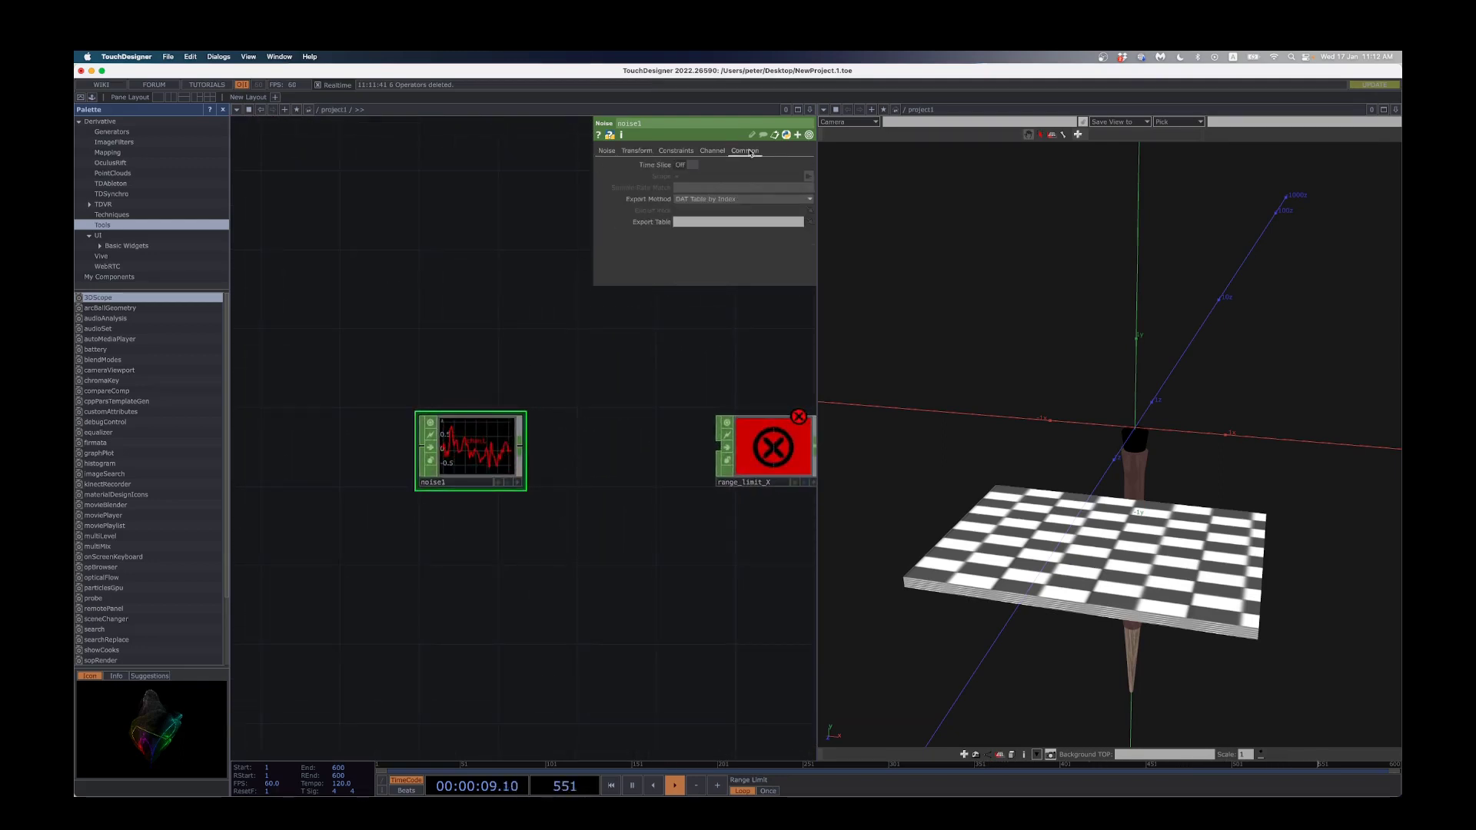
{"action": "left_click", "coordinate": [689, 166]}
{"action": "scroll", "coordinate": [512, 450], "scroll_direction": "up", "scroll_amount": 2}
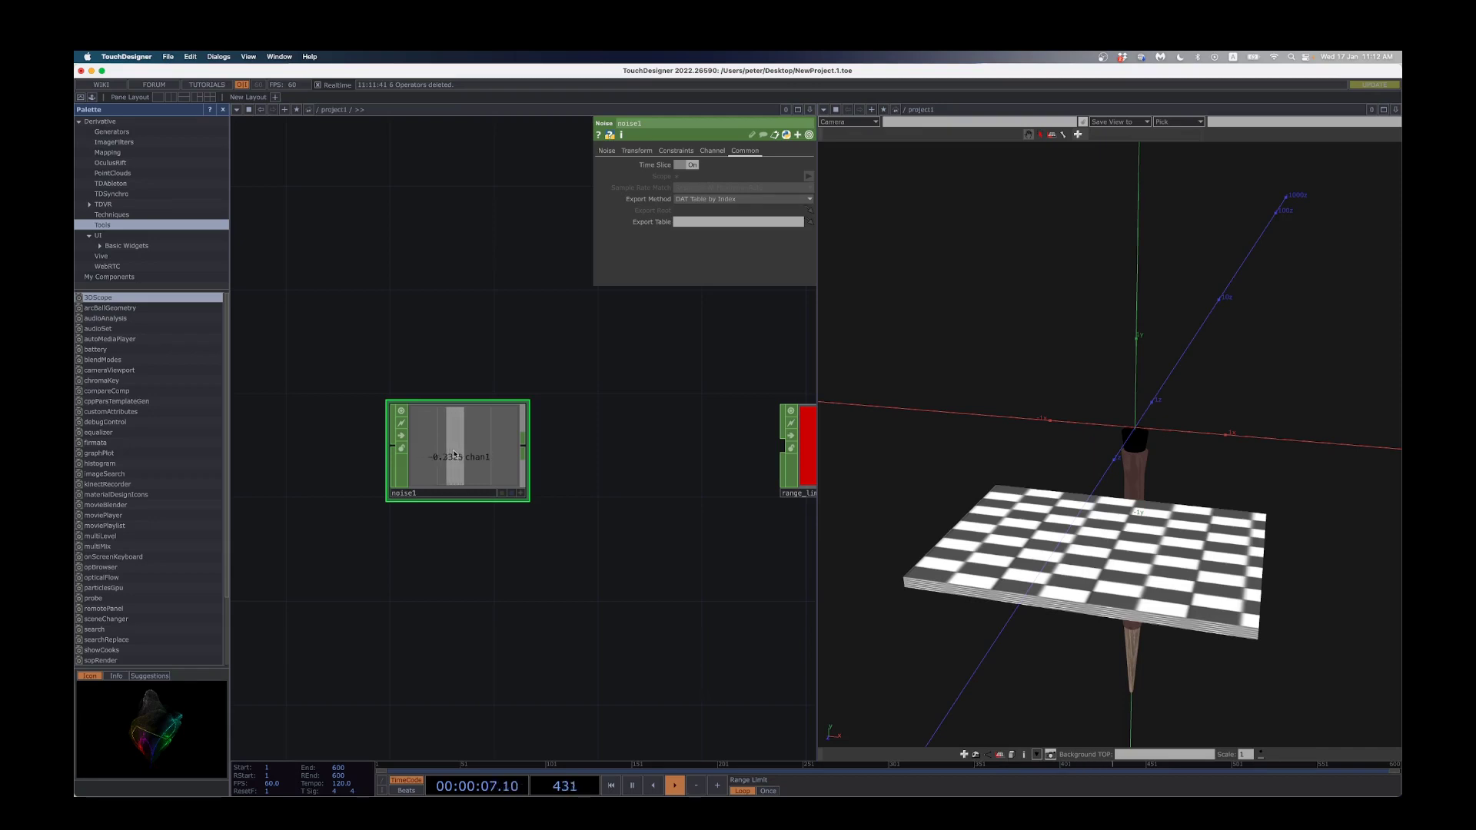
{"action": "left_click", "coordinate": [686, 165]}
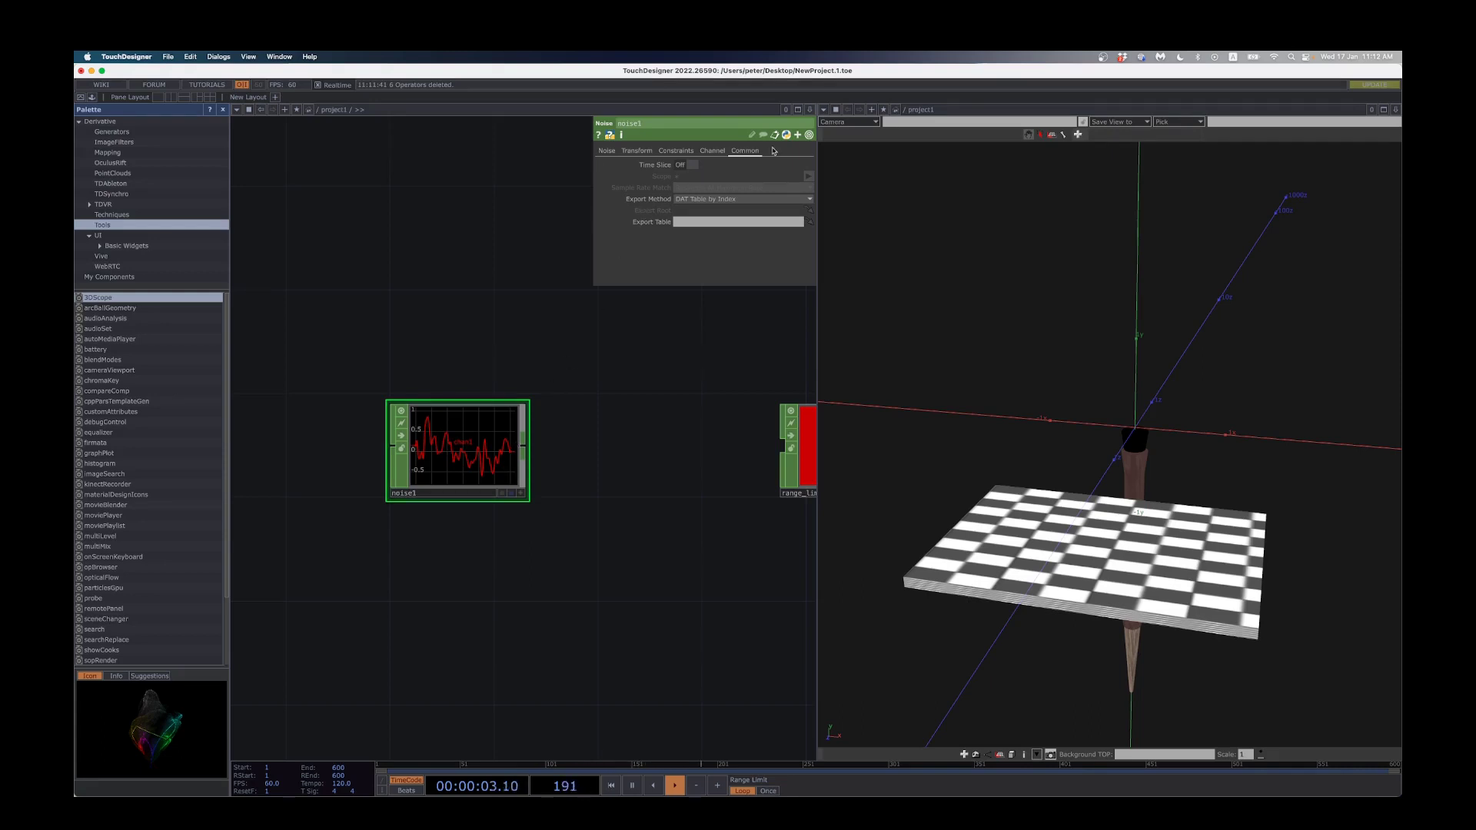
{"action": "left_click", "coordinate": [686, 166]}
{"action": "left_click", "coordinate": [686, 165]}
Step: Try the Random noise type on noise1 and return it to Sparse
{"action": "left_click", "coordinate": [607, 151]}
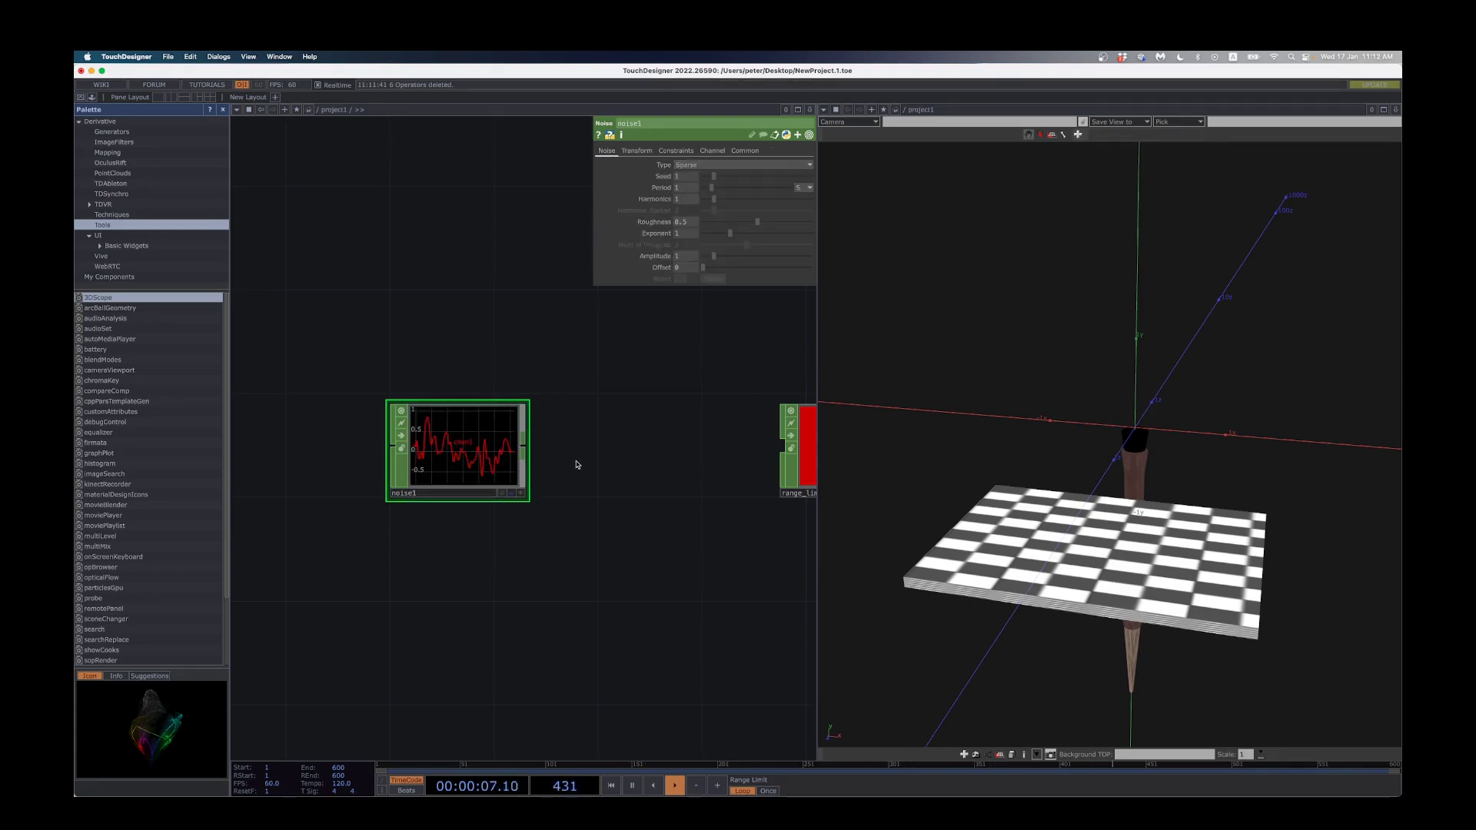
{"action": "left_click", "coordinate": [738, 164]}
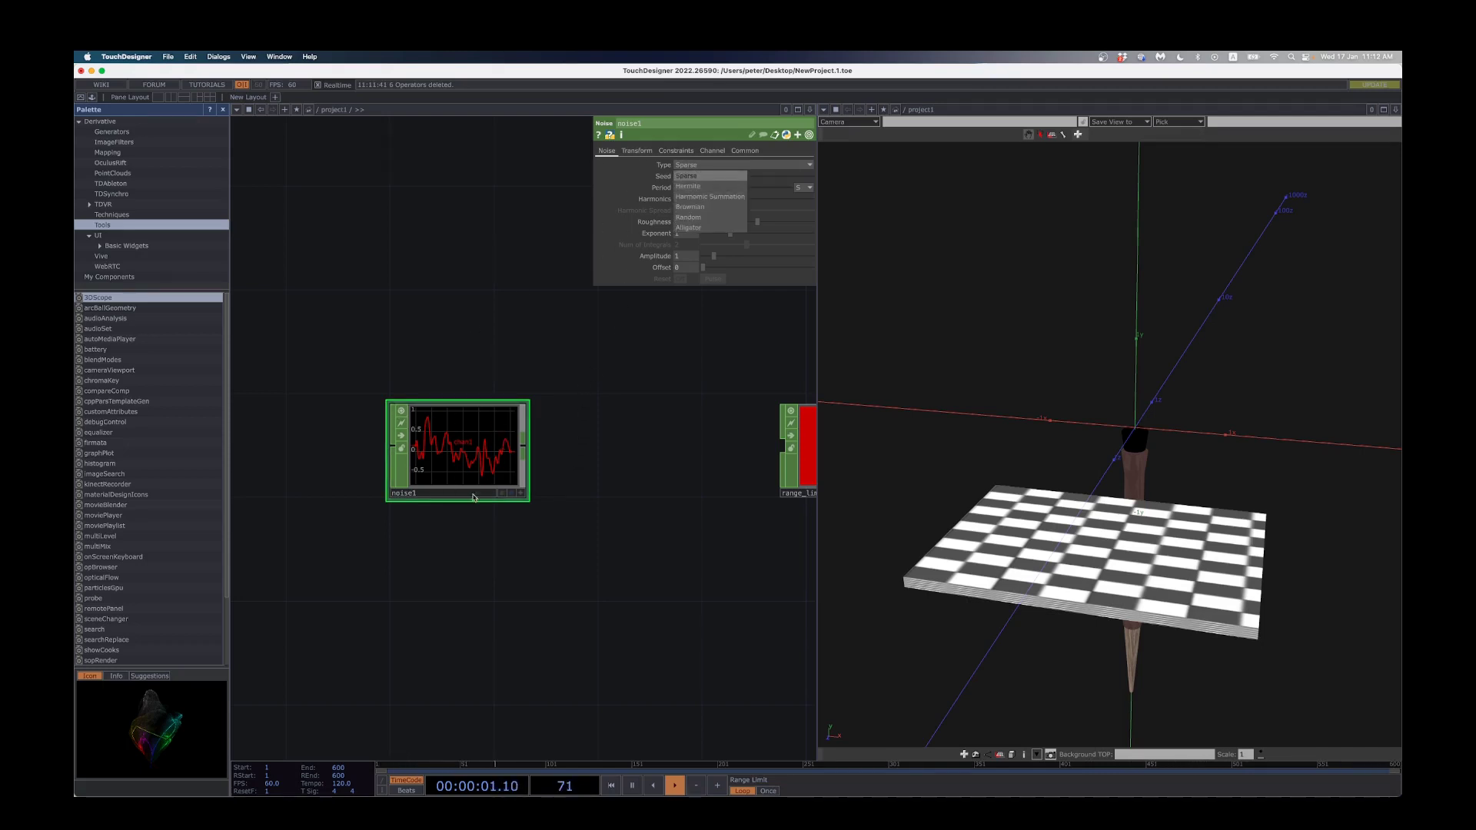
{"action": "scroll", "coordinate": [471, 509], "scroll_direction": "up", "scroll_amount": 2}
{"action": "left_click", "coordinate": [465, 517]}
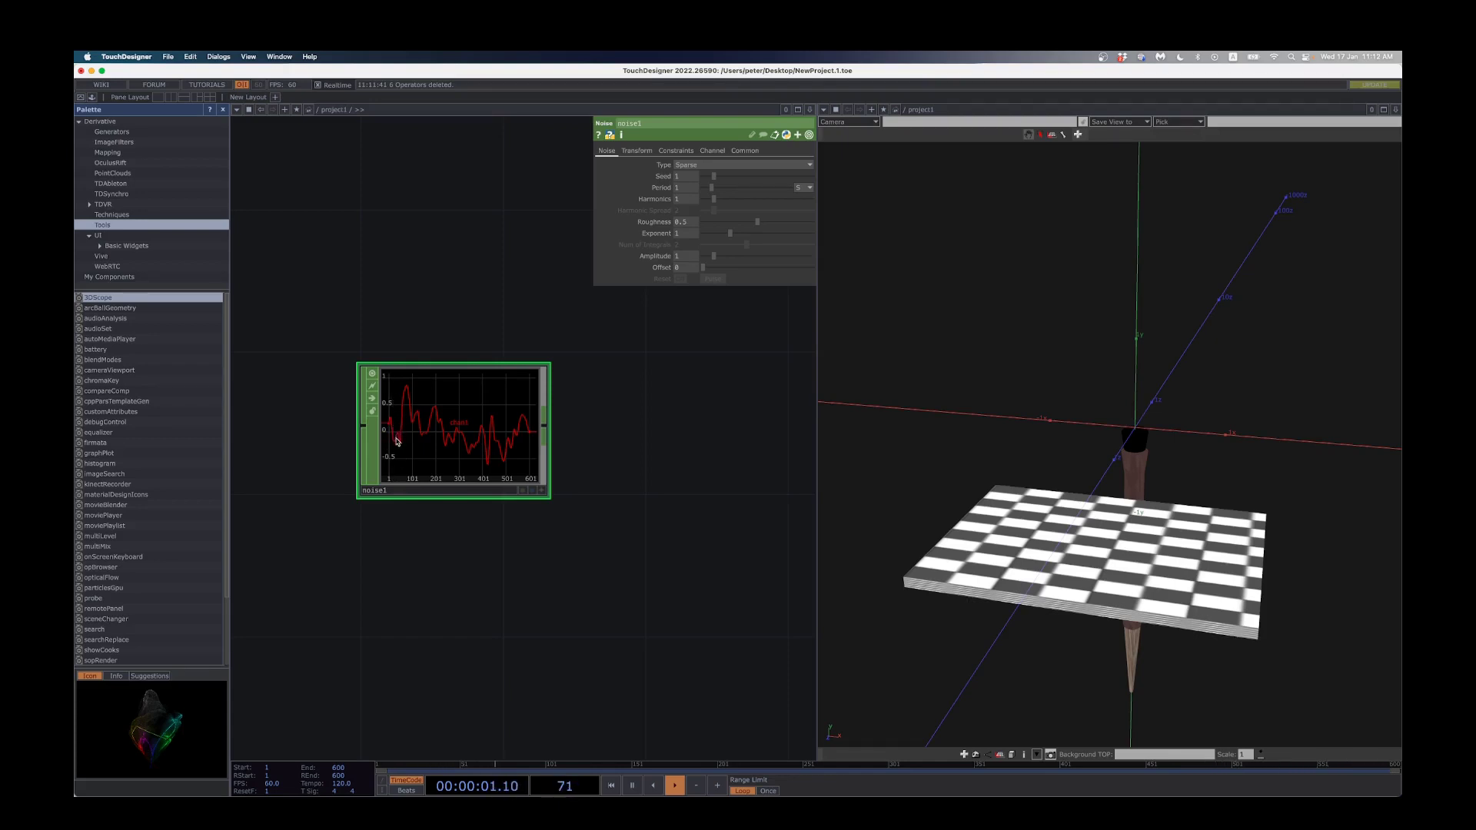
{"action": "left_click", "coordinate": [708, 166]}
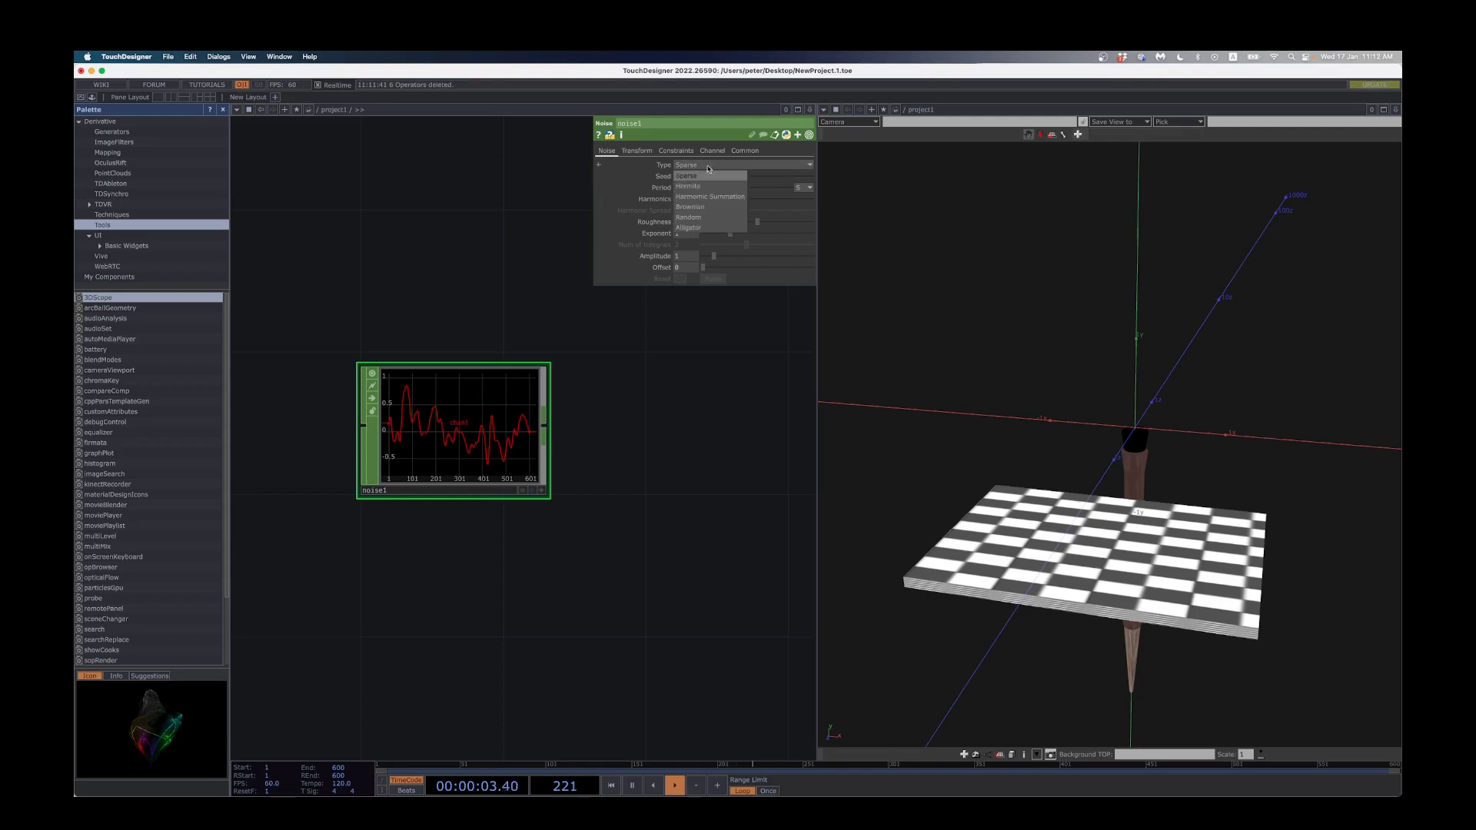
{"action": "left_click", "coordinate": [689, 218]}
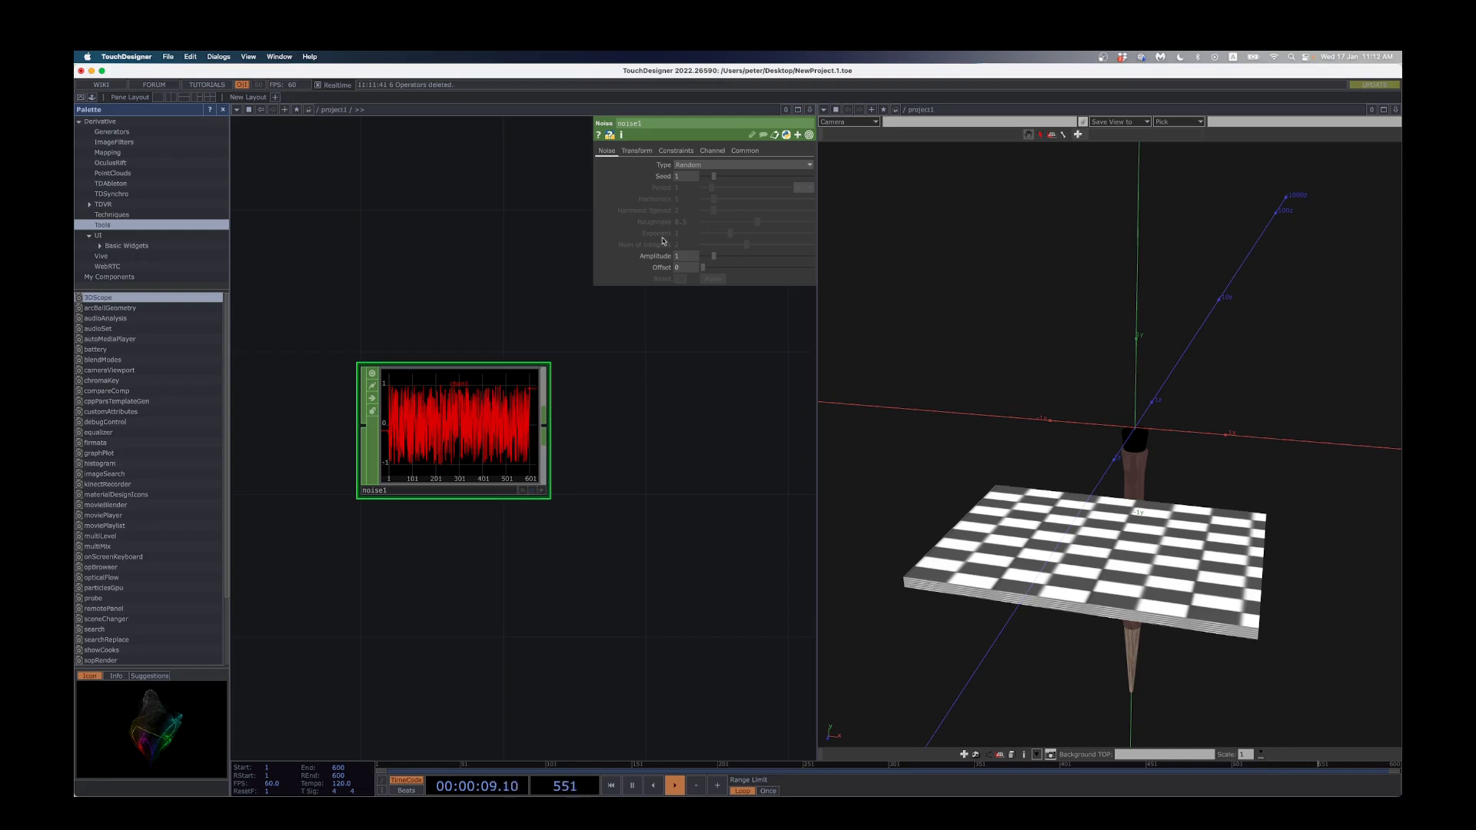
{"action": "left_click", "coordinate": [703, 165]}
{"action": "left_click", "coordinate": [686, 176]}
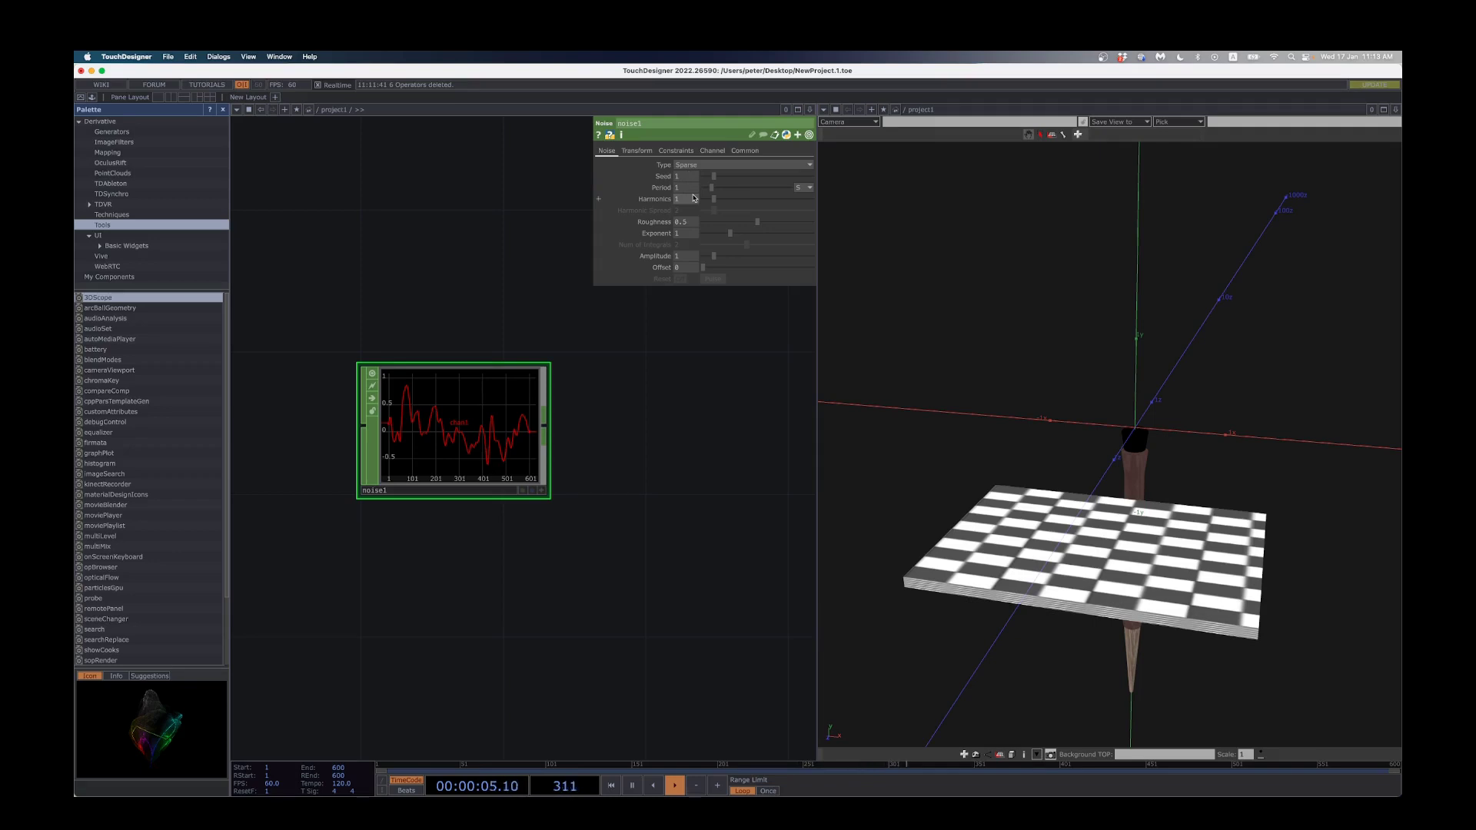
Step: Try the Harmonic Summation, Brownian and Alligator noise types on noise1 and return it to Sparse
{"action": "left_click", "coordinate": [715, 165]}
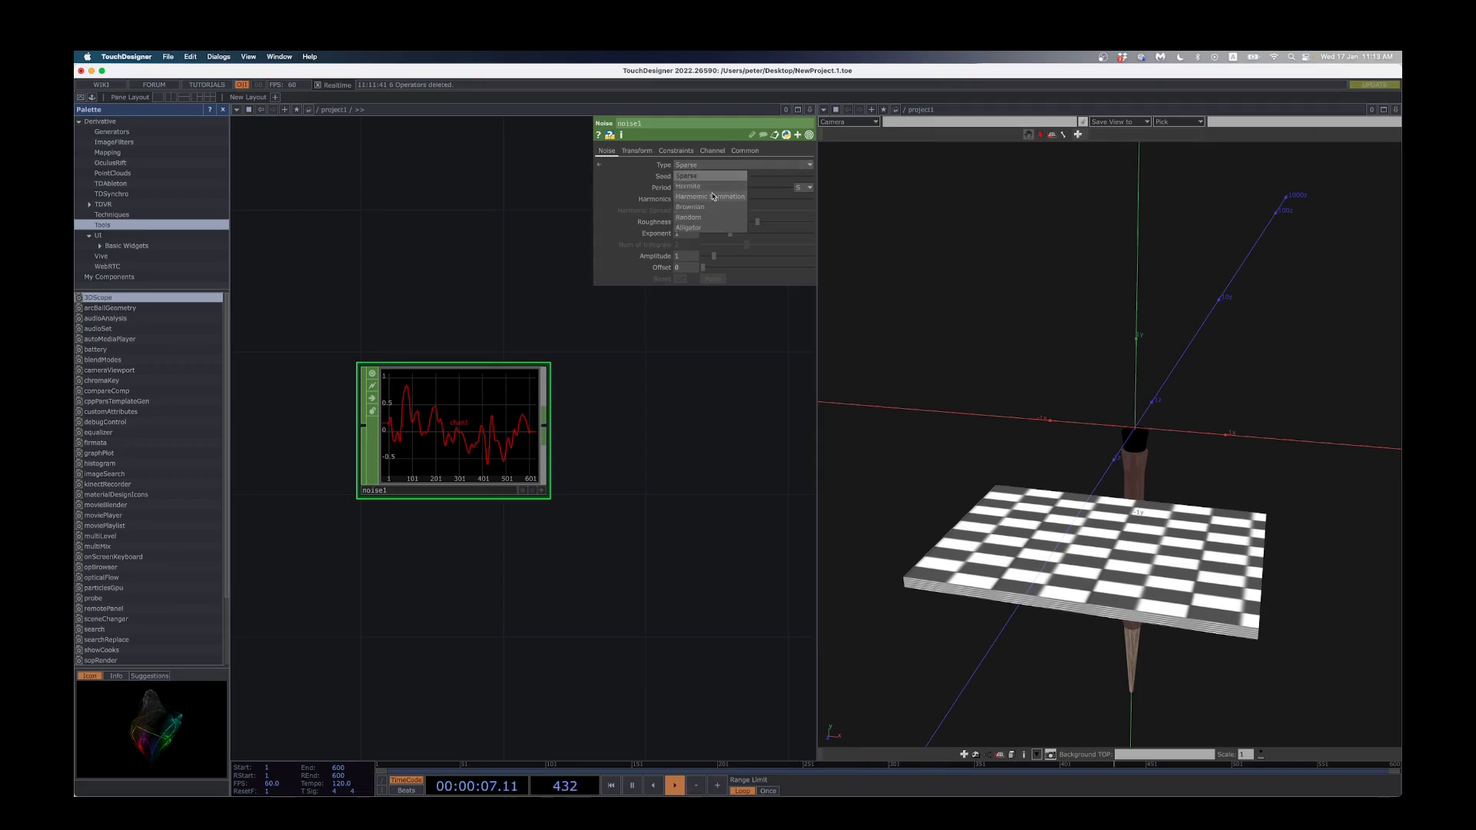
{"action": "left_click", "coordinate": [714, 197]}
{"action": "left_click", "coordinate": [711, 165]}
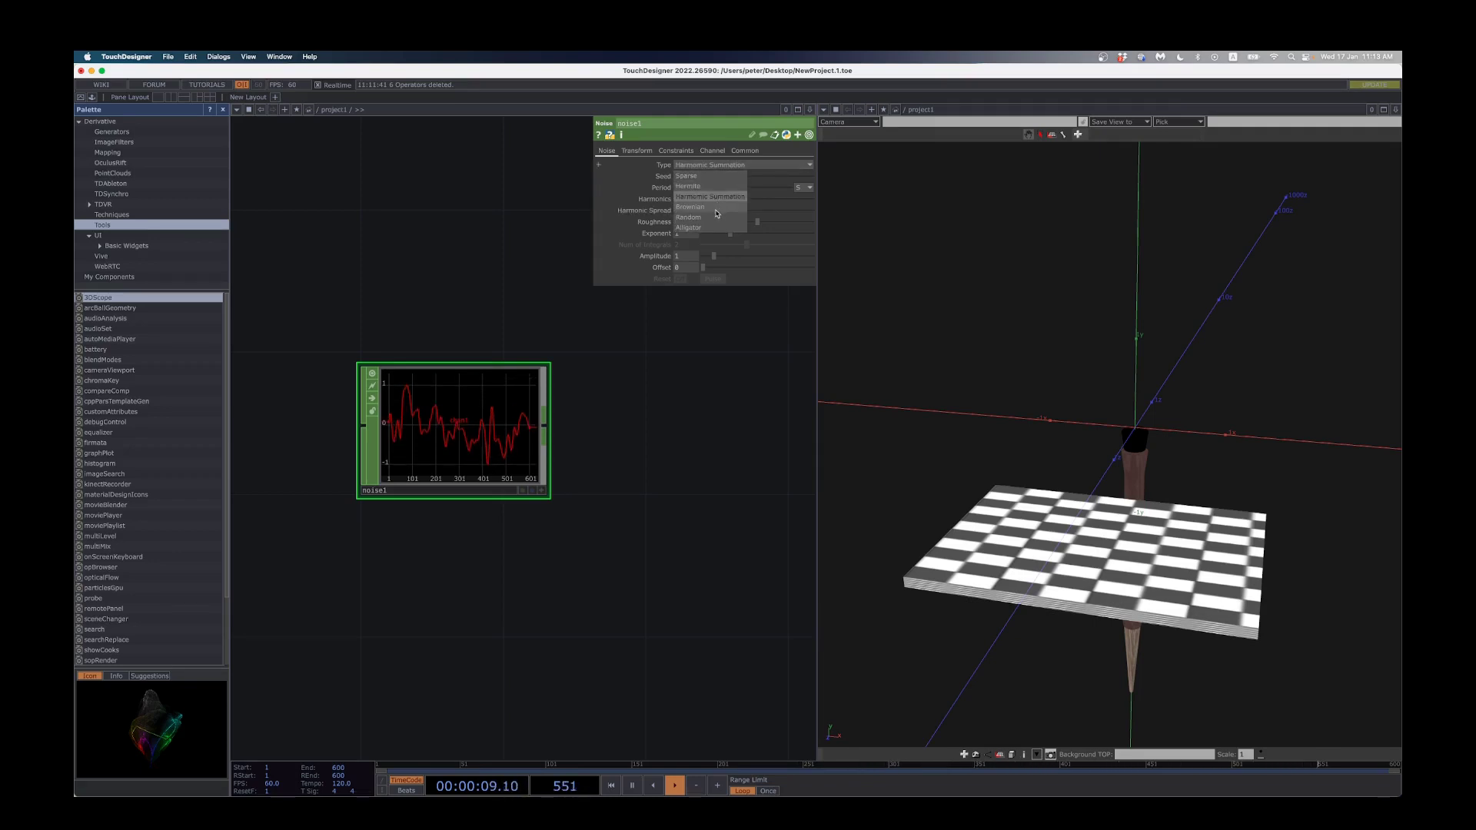
{"action": "left_click", "coordinate": [716, 209]}
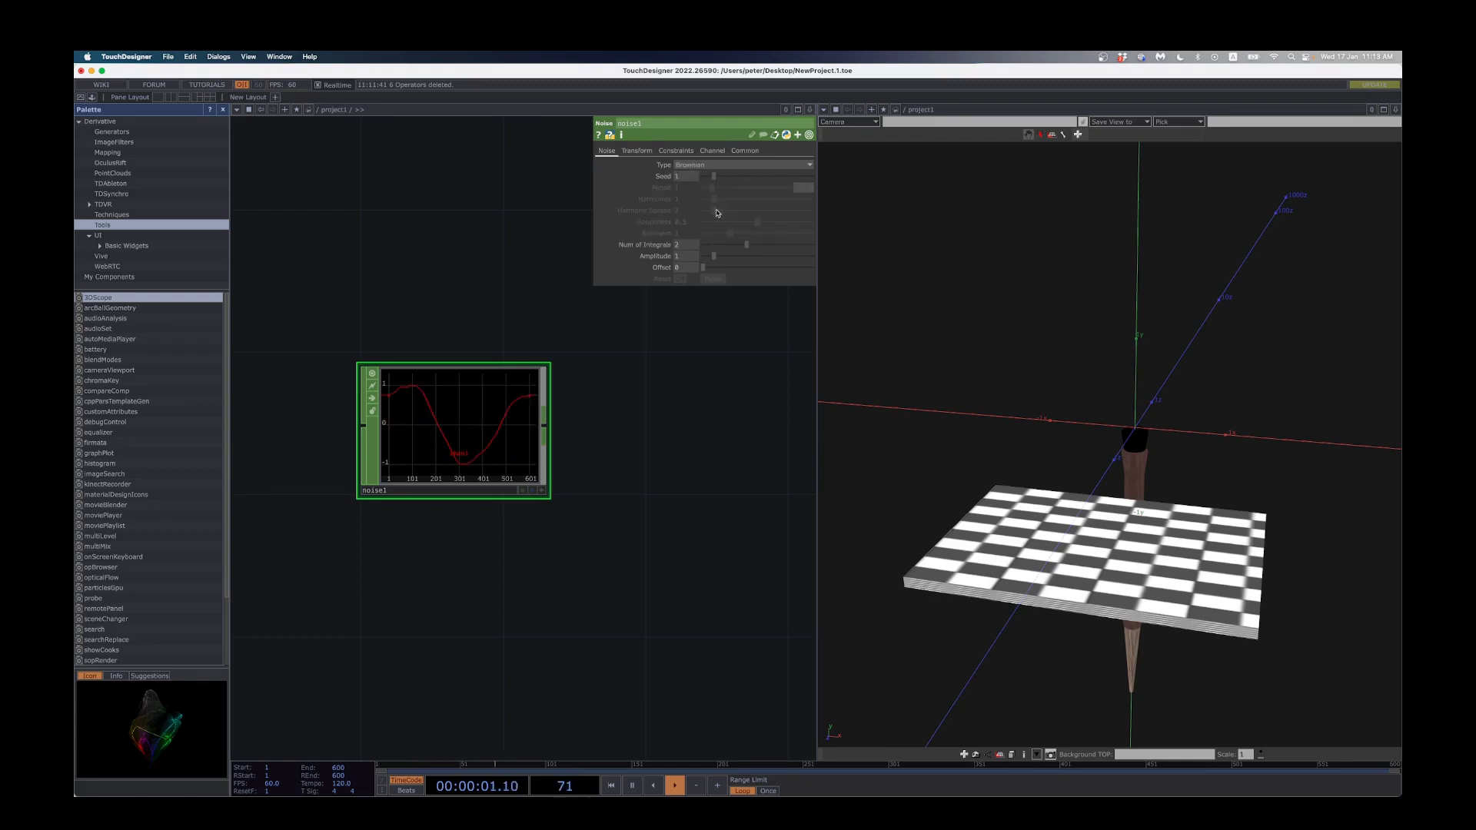
{"action": "left_click", "coordinate": [709, 164]}
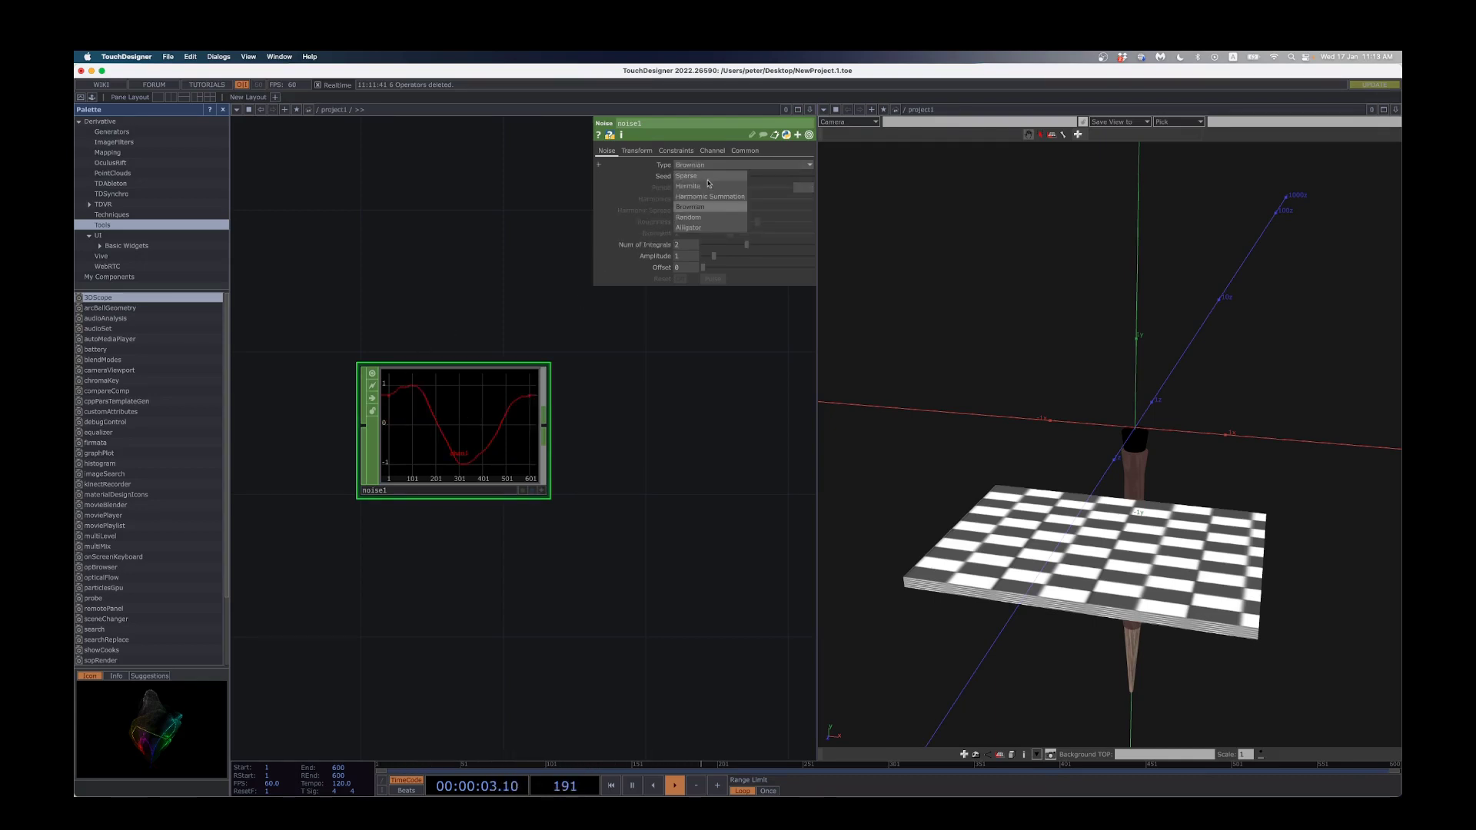
{"action": "left_click", "coordinate": [706, 230]}
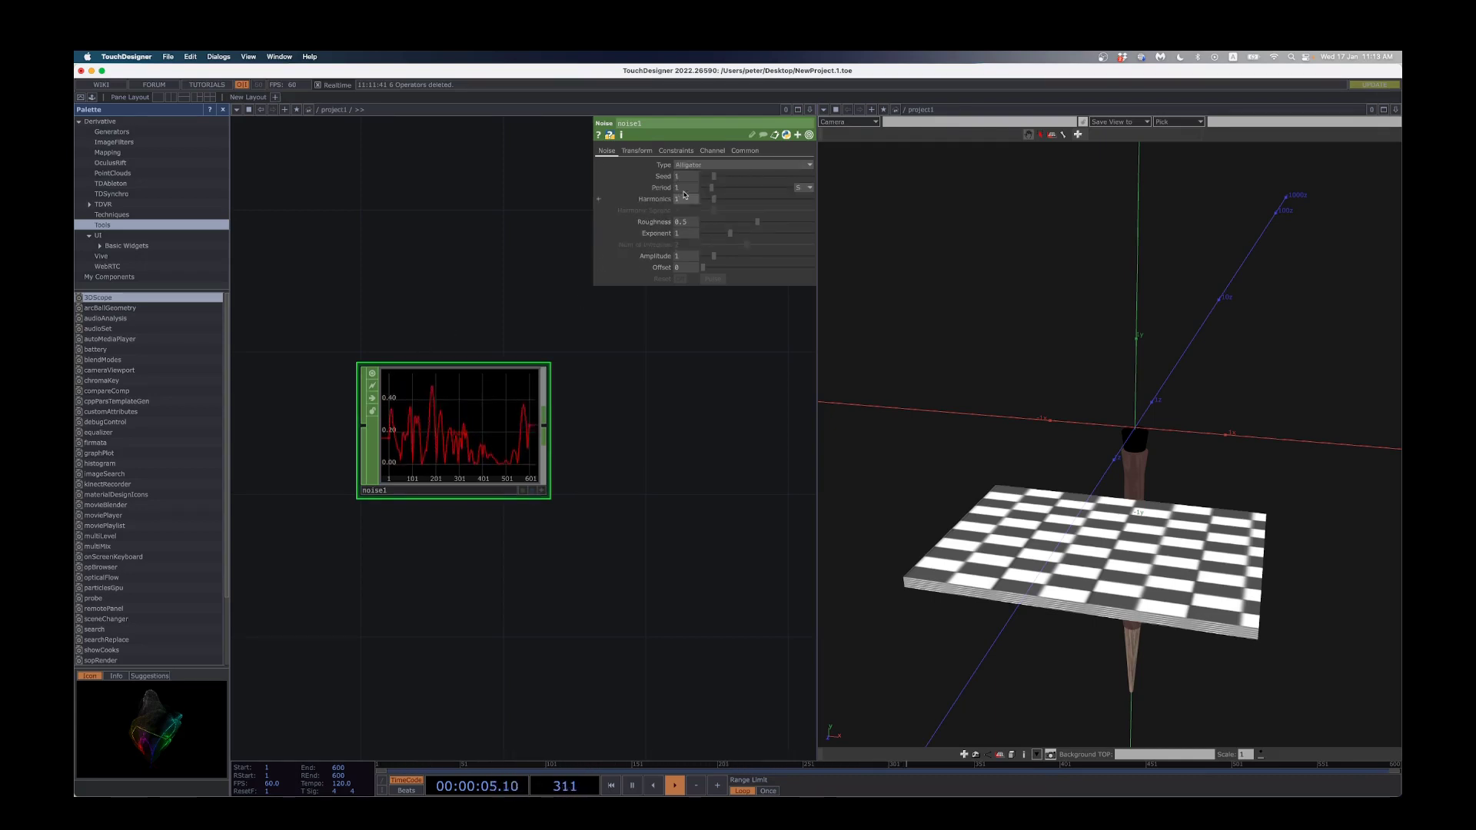
{"action": "left_click", "coordinate": [696, 165]}
{"action": "left_click", "coordinate": [698, 176]}
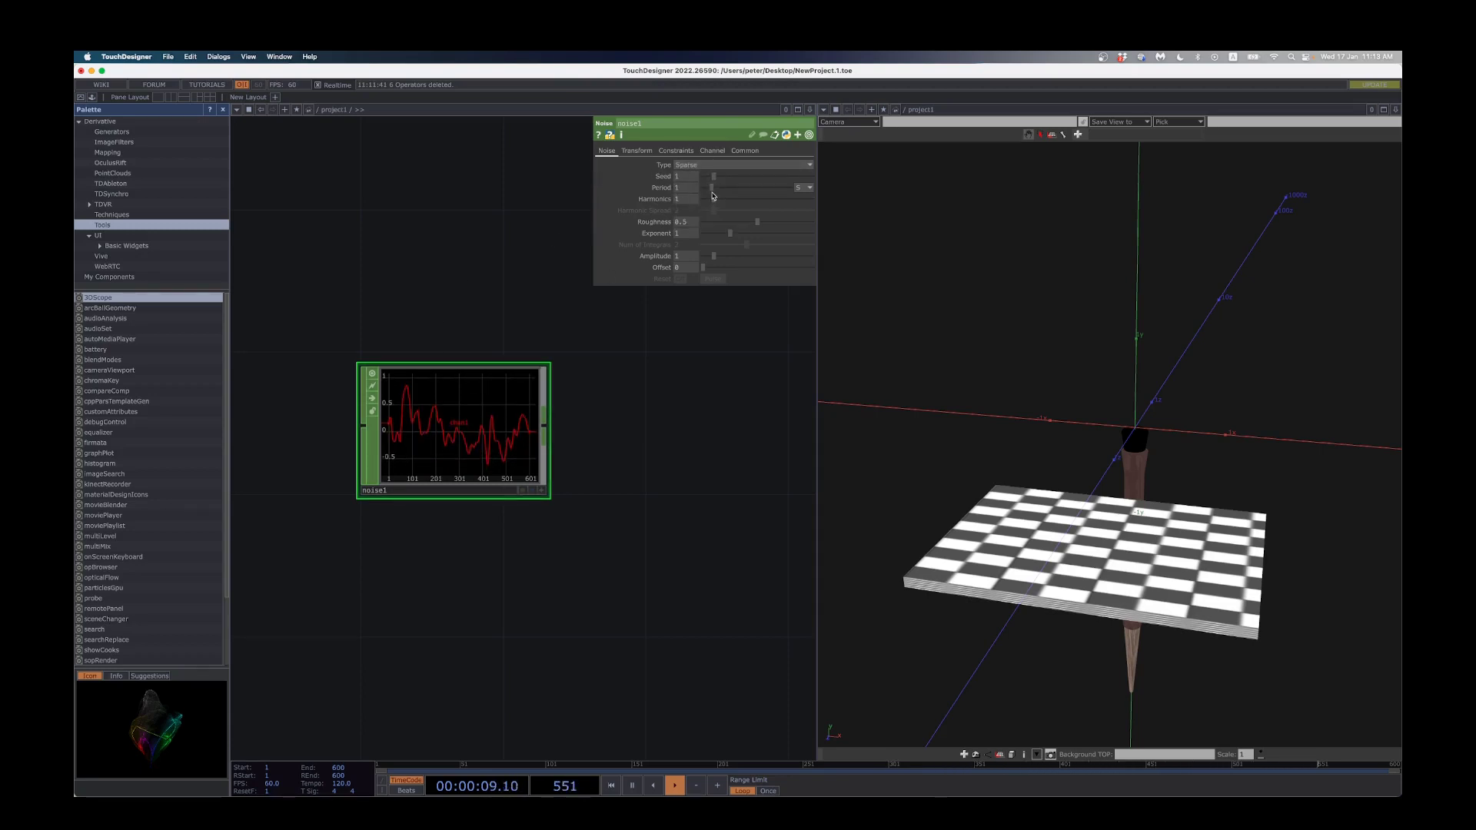
Step: Adjust noise1's Period to about 1.15 and turn on Time Slice to watch the output
{"action": "mouse_move", "coordinate": [714, 192]}
{"action": "left_mouse_down"}
{"action": "mouse_move", "coordinate": [771, 189]}
{"action": "mouse_move", "coordinate": [714, 191]}
{"action": "left_mouse_up"}
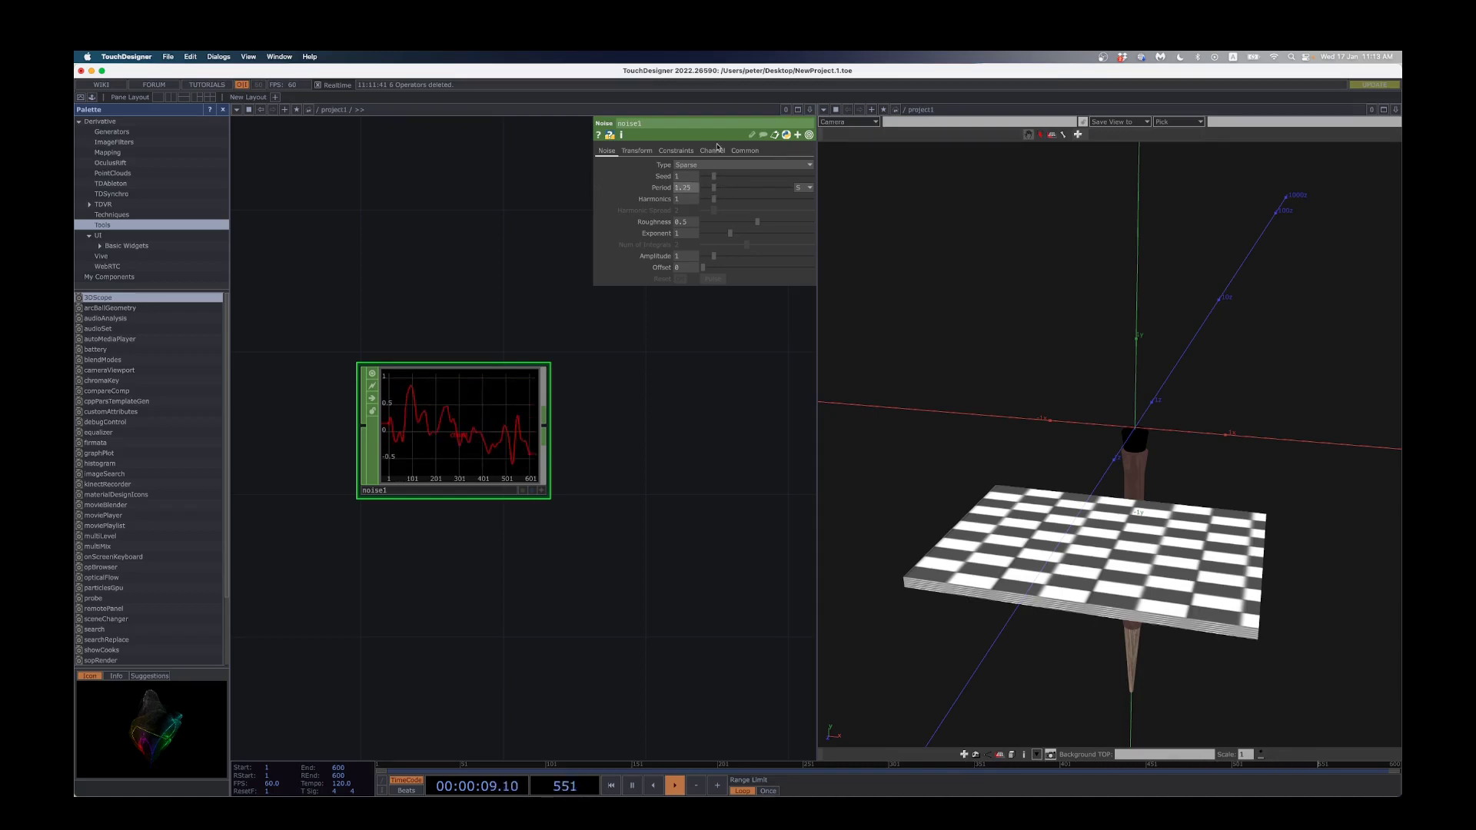
{"action": "left_click", "coordinate": [713, 151]}
{"action": "left_click", "coordinate": [689, 166]}
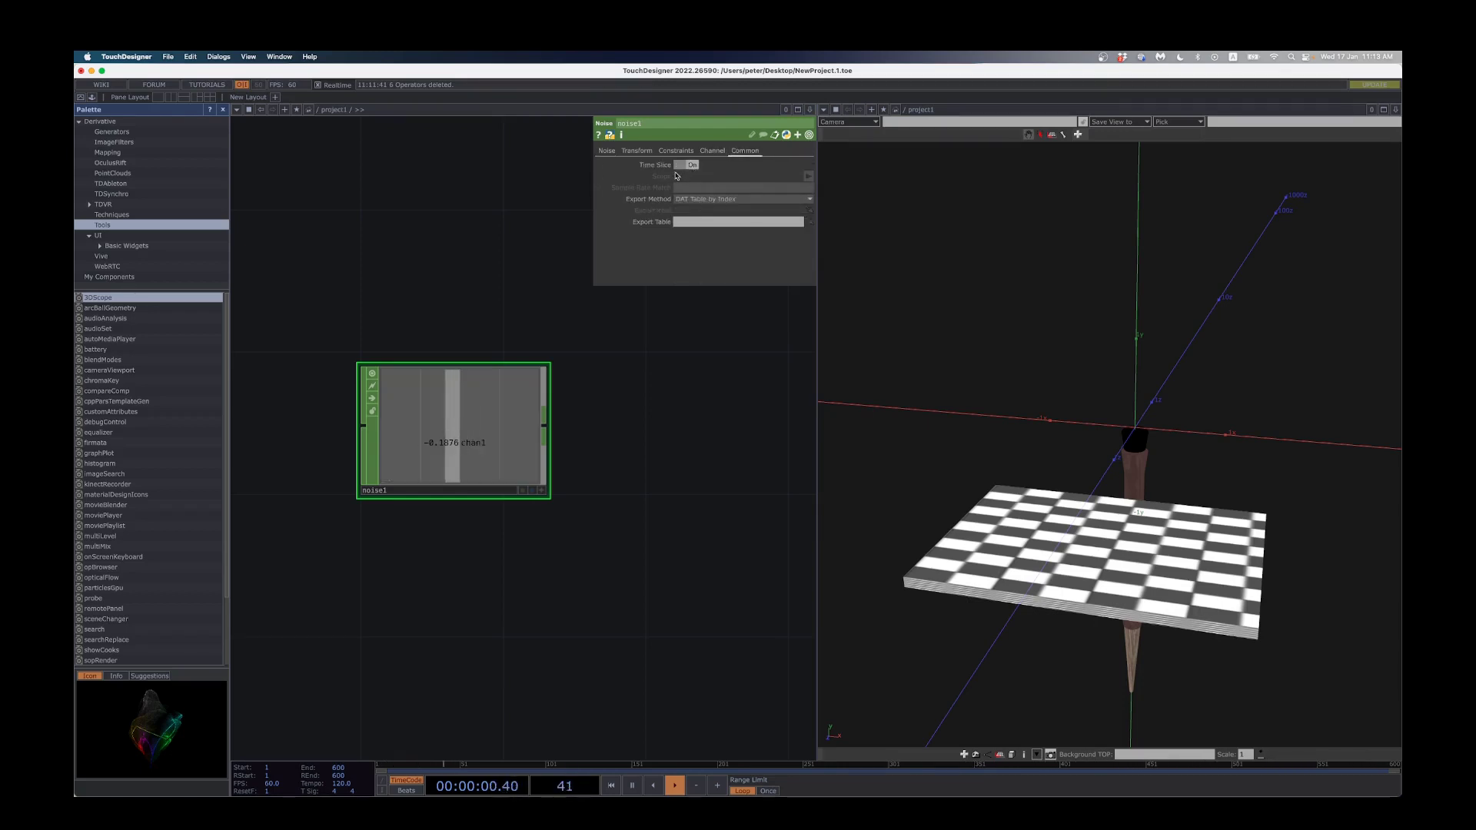
Step: Try long and short Period values on noise1, settle on 2.2, and turn Time Slice off
{"action": "left_click", "coordinate": [606, 151]}
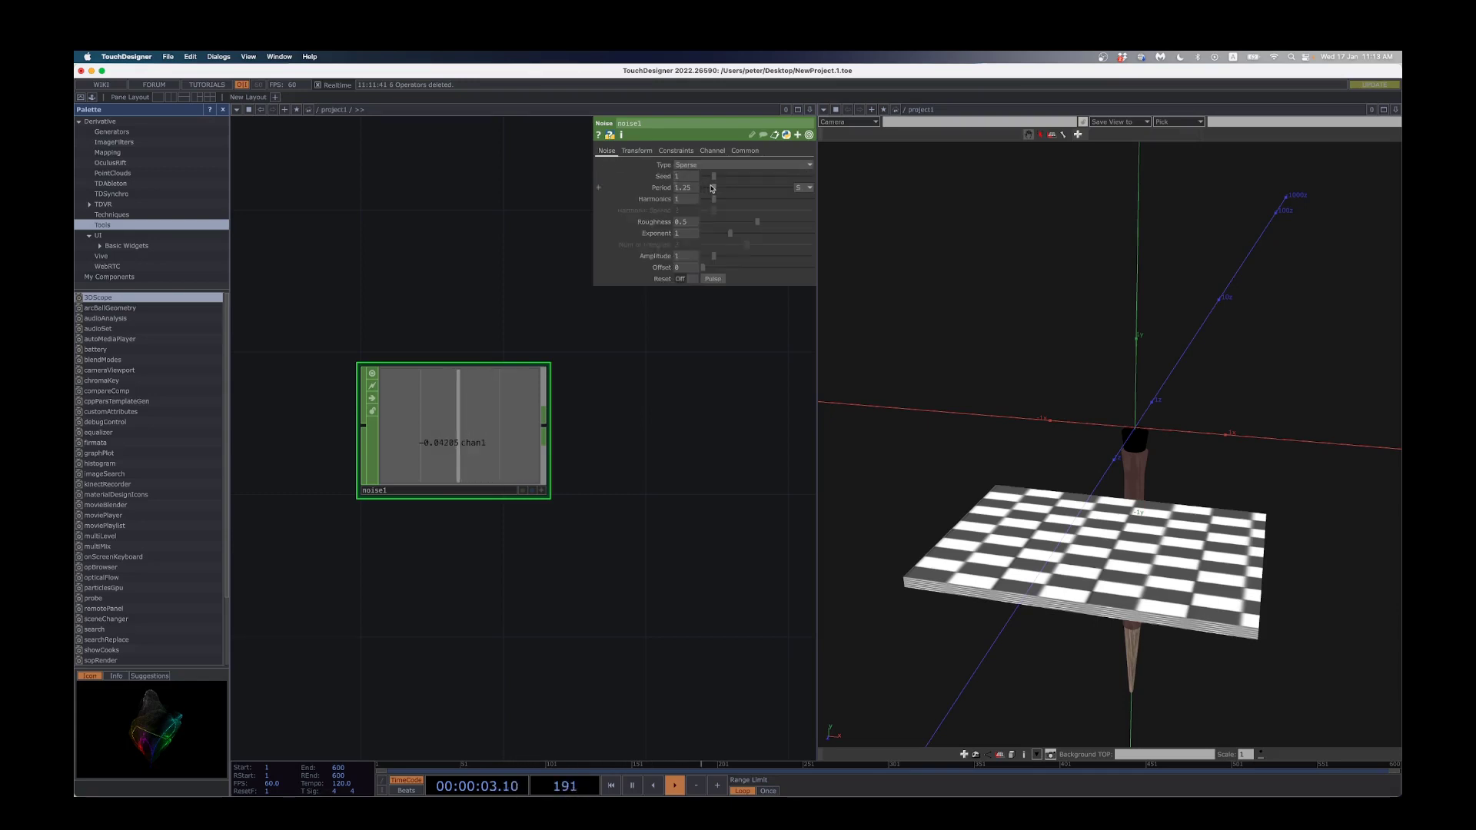
{"action": "left_click_drag", "start_coordinate": [714, 187], "coordinate": [763, 189]}
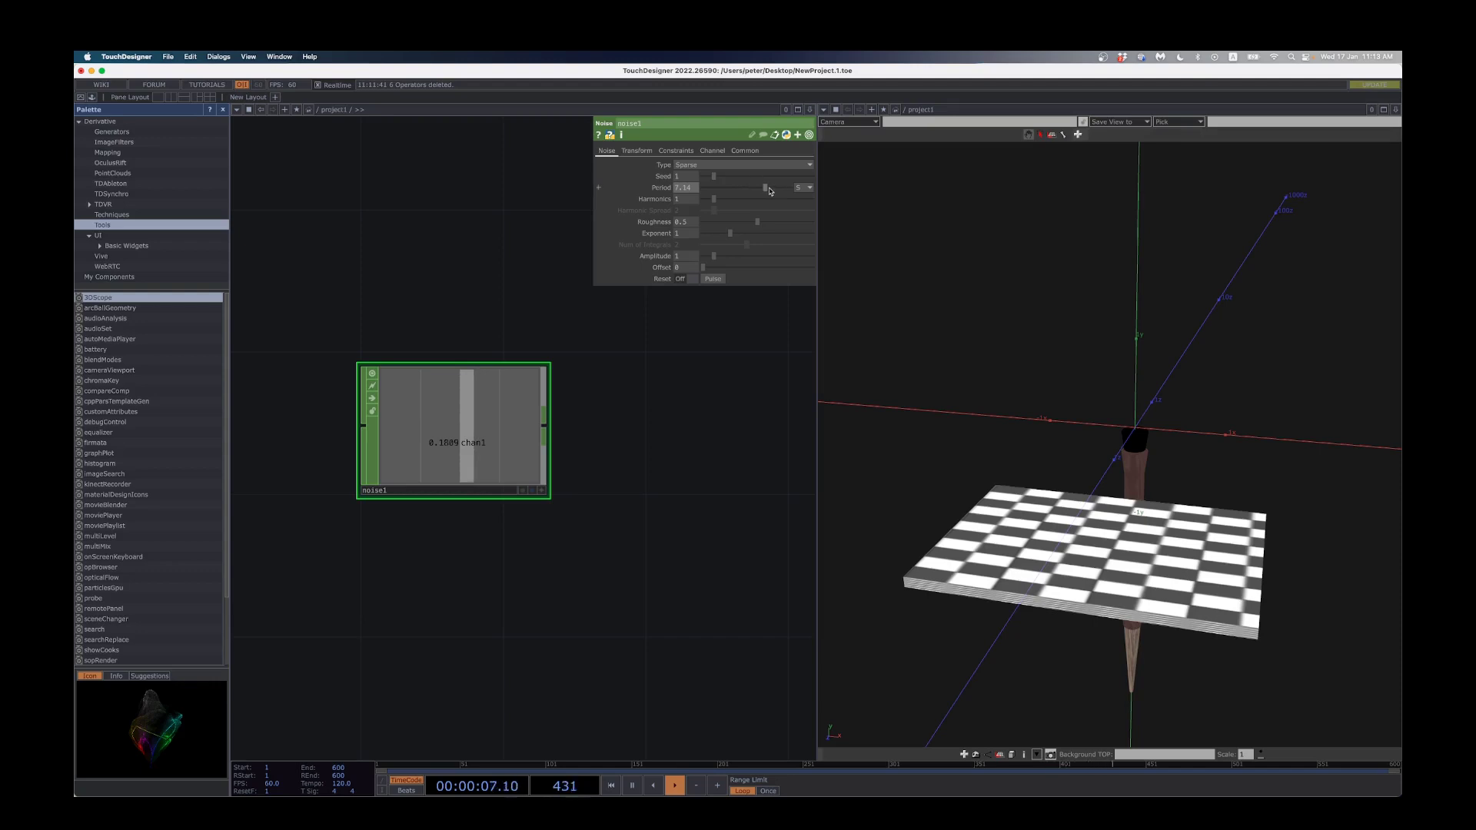
{"action": "left_click_drag", "start_coordinate": [716, 189], "coordinate": [706, 191]}
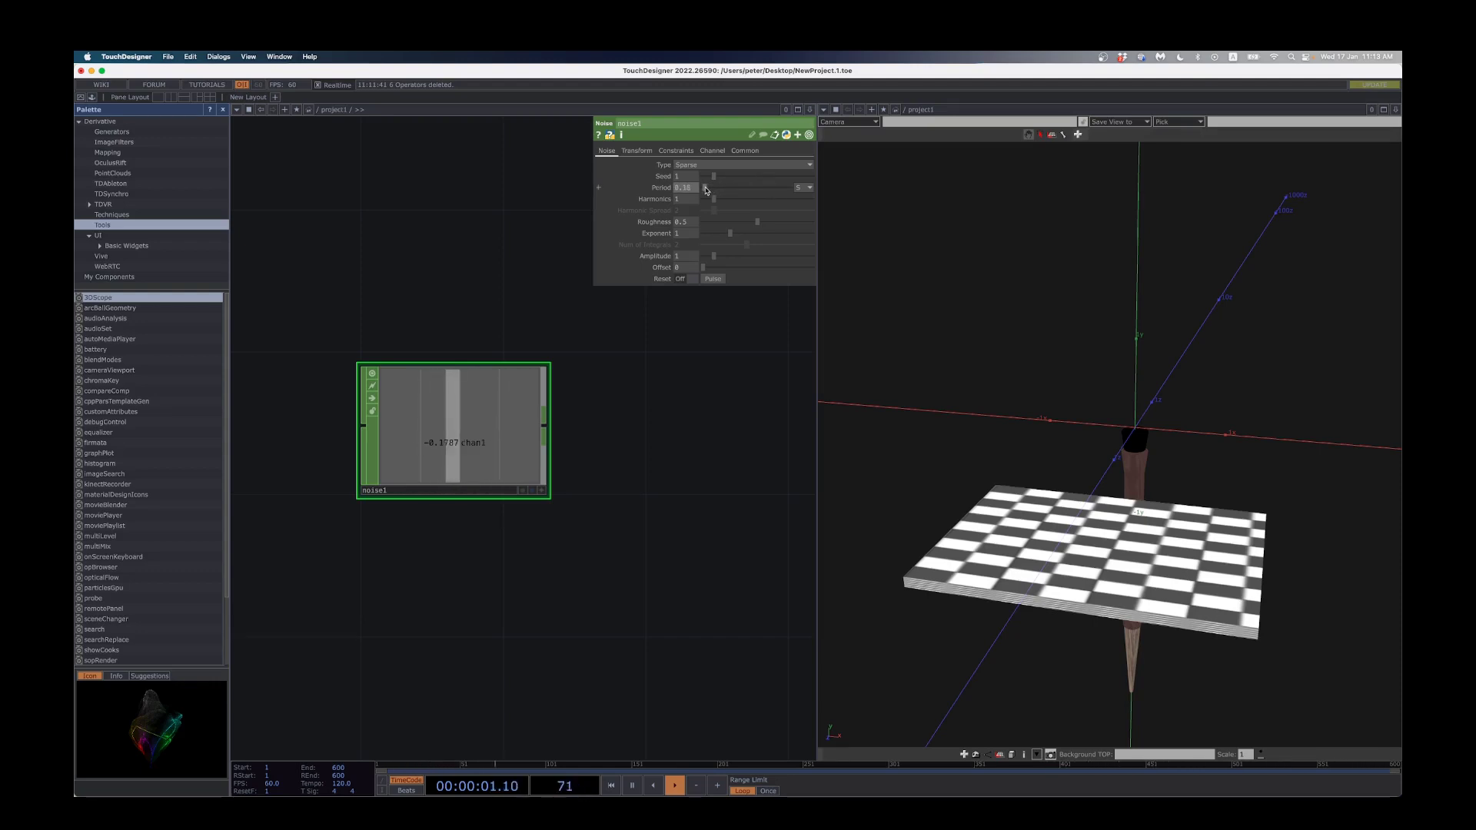
{"action": "mouse_move", "coordinate": [706, 191]}
{"action": "left_mouse_down"}
{"action": "mouse_move", "coordinate": [738, 190]}
{"action": "mouse_move", "coordinate": [722, 191]}
{"action": "left_mouse_up"}
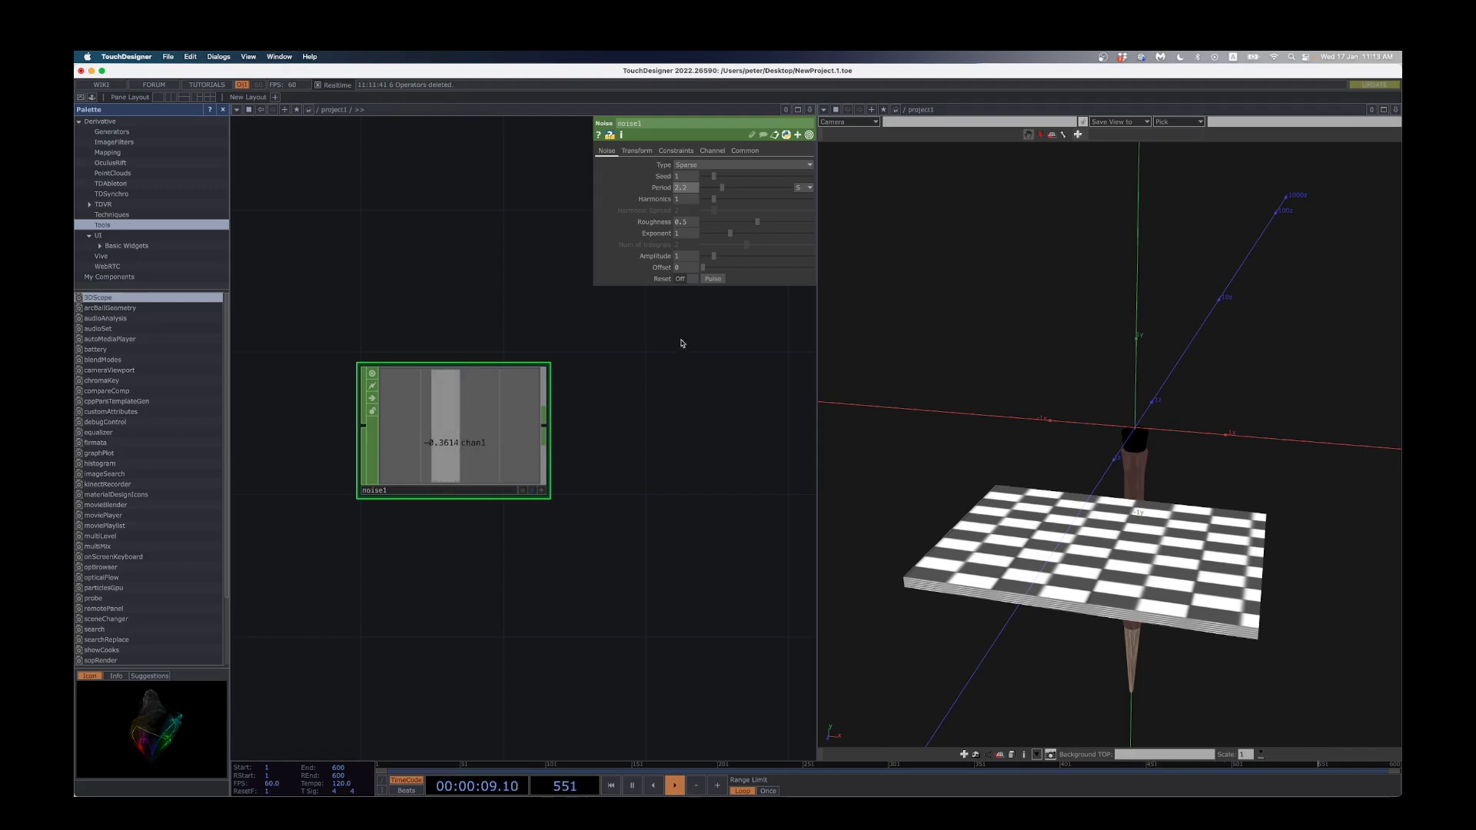
{"action": "left_click", "coordinate": [745, 150]}
{"action": "left_click", "coordinate": [680, 165]}
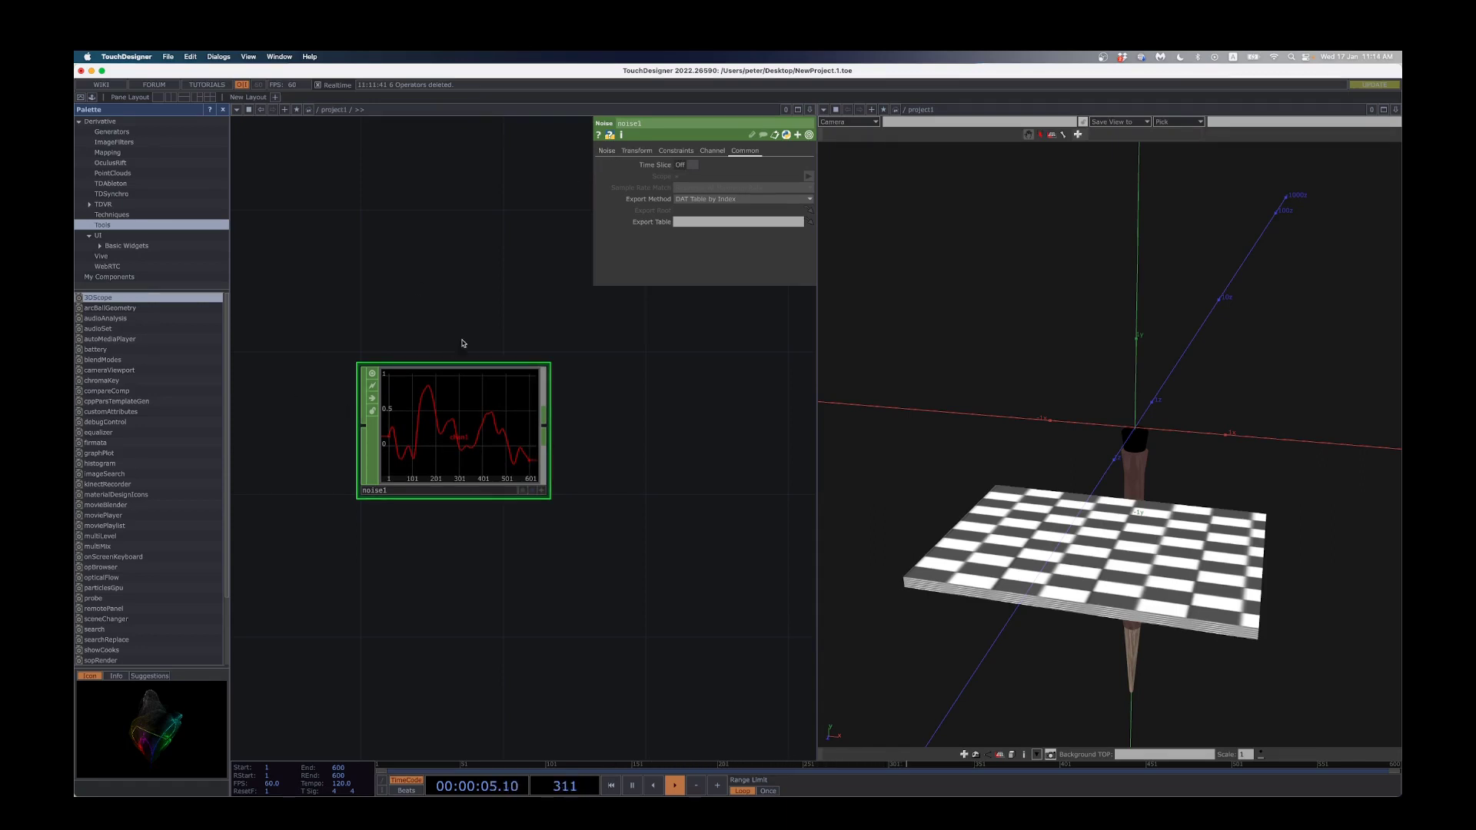
Step: Set noise1's Roughness to 0, Exponent to 0.78 and Amplitude to 1
{"action": "left_click", "coordinate": [615, 150]}
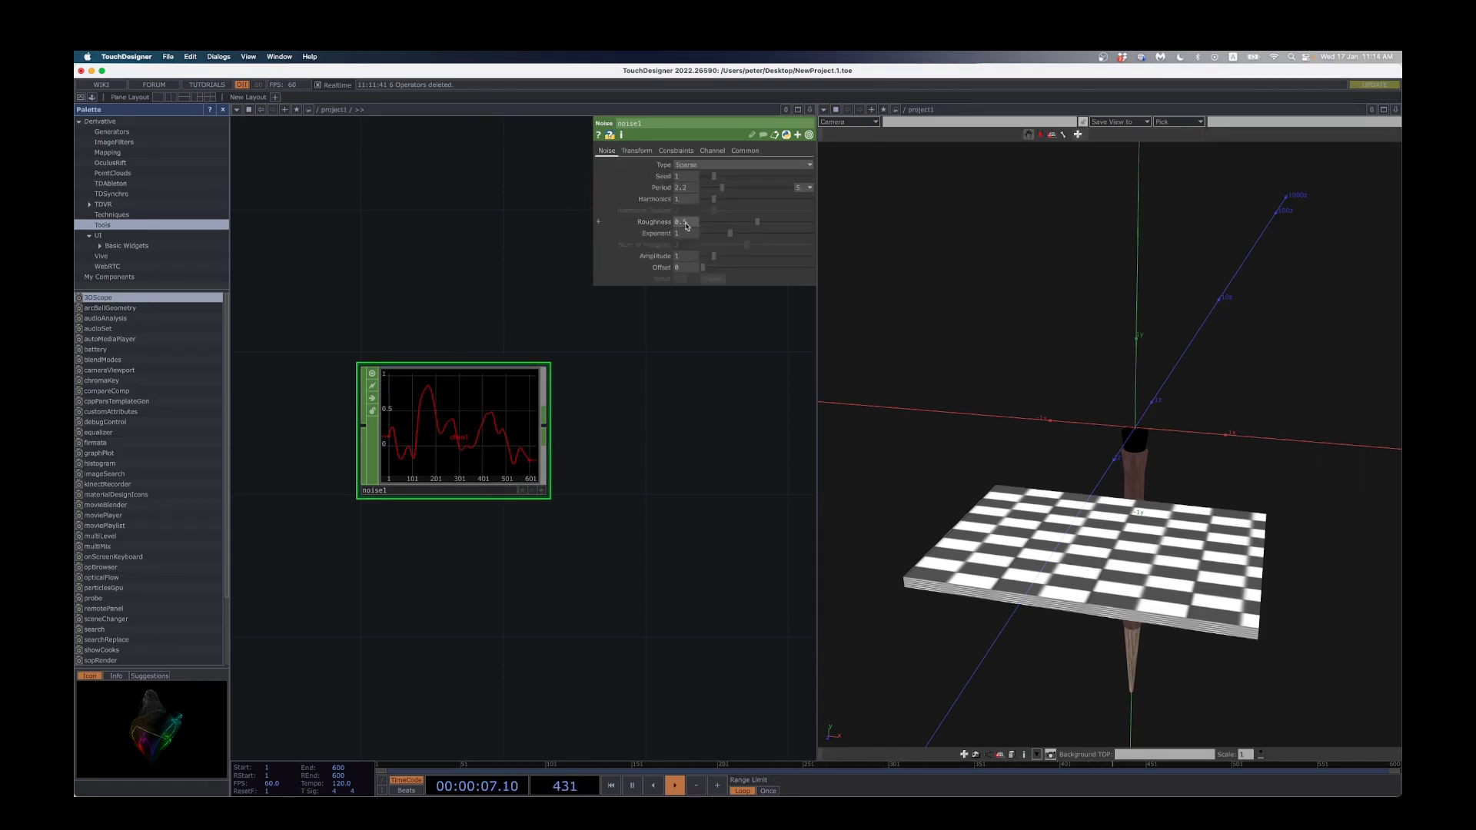
{"action": "mouse_move", "coordinate": [759, 224]}
{"action": "left_mouse_down"}
{"action": "mouse_move", "coordinate": [811, 224]}
{"action": "mouse_move", "coordinate": [690, 228]}
{"action": "mouse_move", "coordinate": [823, 237]}
{"action": "mouse_move", "coordinate": [742, 239]}
{"action": "left_mouse_up"}
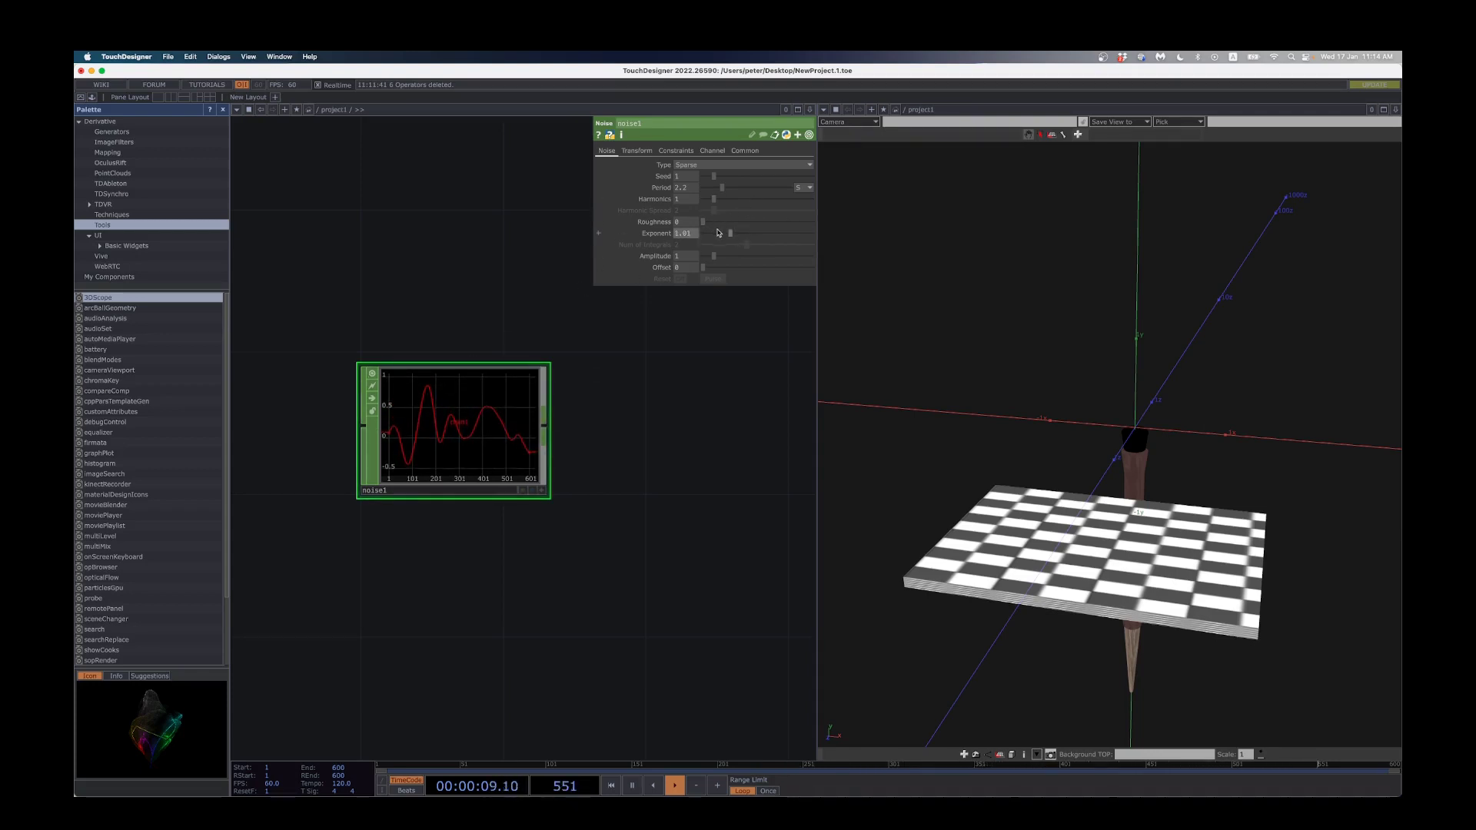
{"action": "mouse_move", "coordinate": [831, 233]}
{"action": "left_mouse_down"}
{"action": "mouse_move", "coordinate": [757, 237]}
{"action": "mouse_move", "coordinate": [818, 235]}
{"action": "mouse_move", "coordinate": [751, 239]}
{"action": "mouse_move", "coordinate": [715, 260]}
{"action": "mouse_move", "coordinate": [794, 261]}
{"action": "mouse_move", "coordinate": [739, 261]}
{"action": "left_mouse_up"}
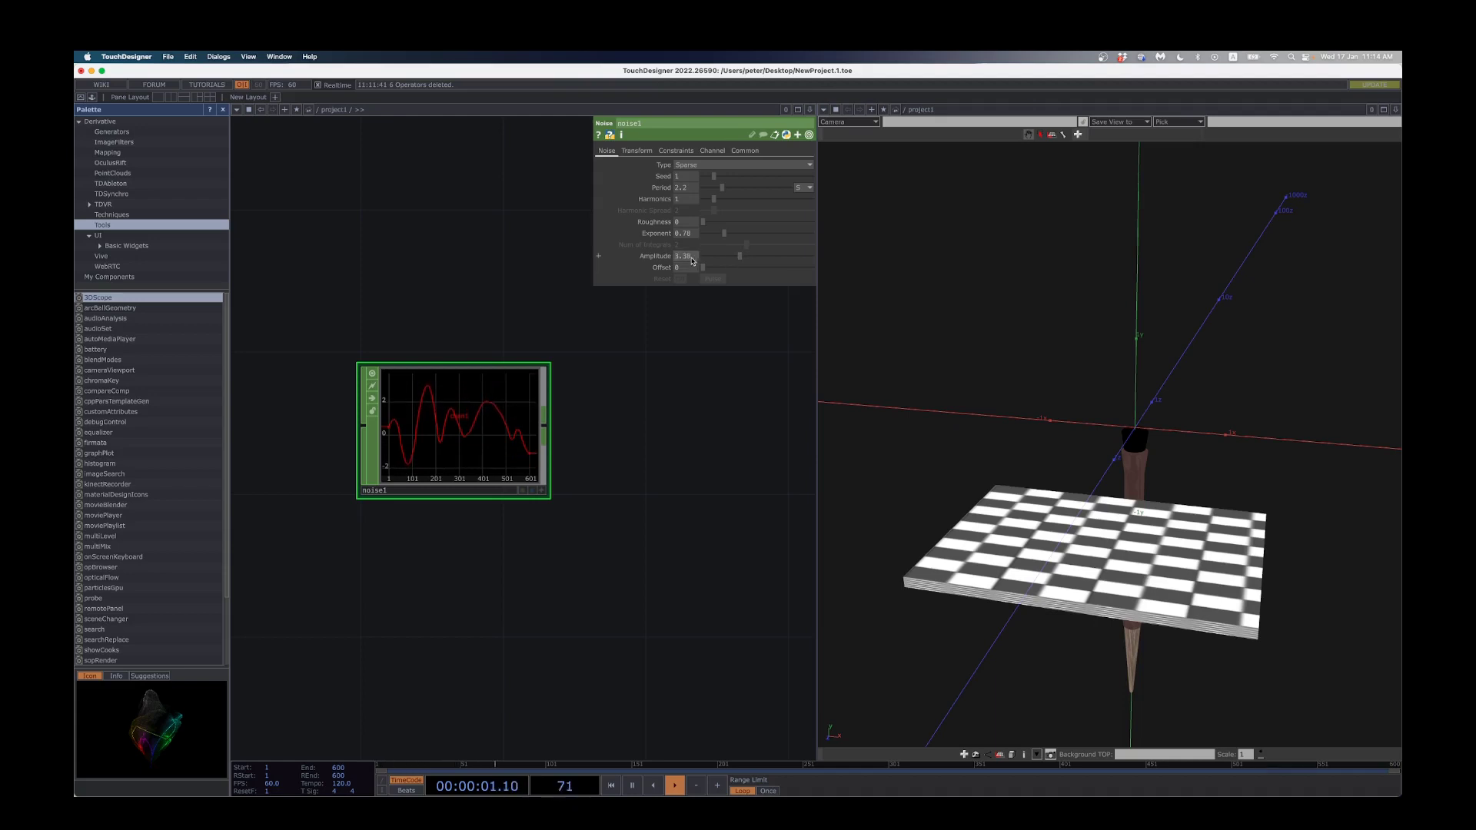
{"action": "scroll", "coordinate": [715, 448], "scroll_direction": "down", "scroll_amount": 4}
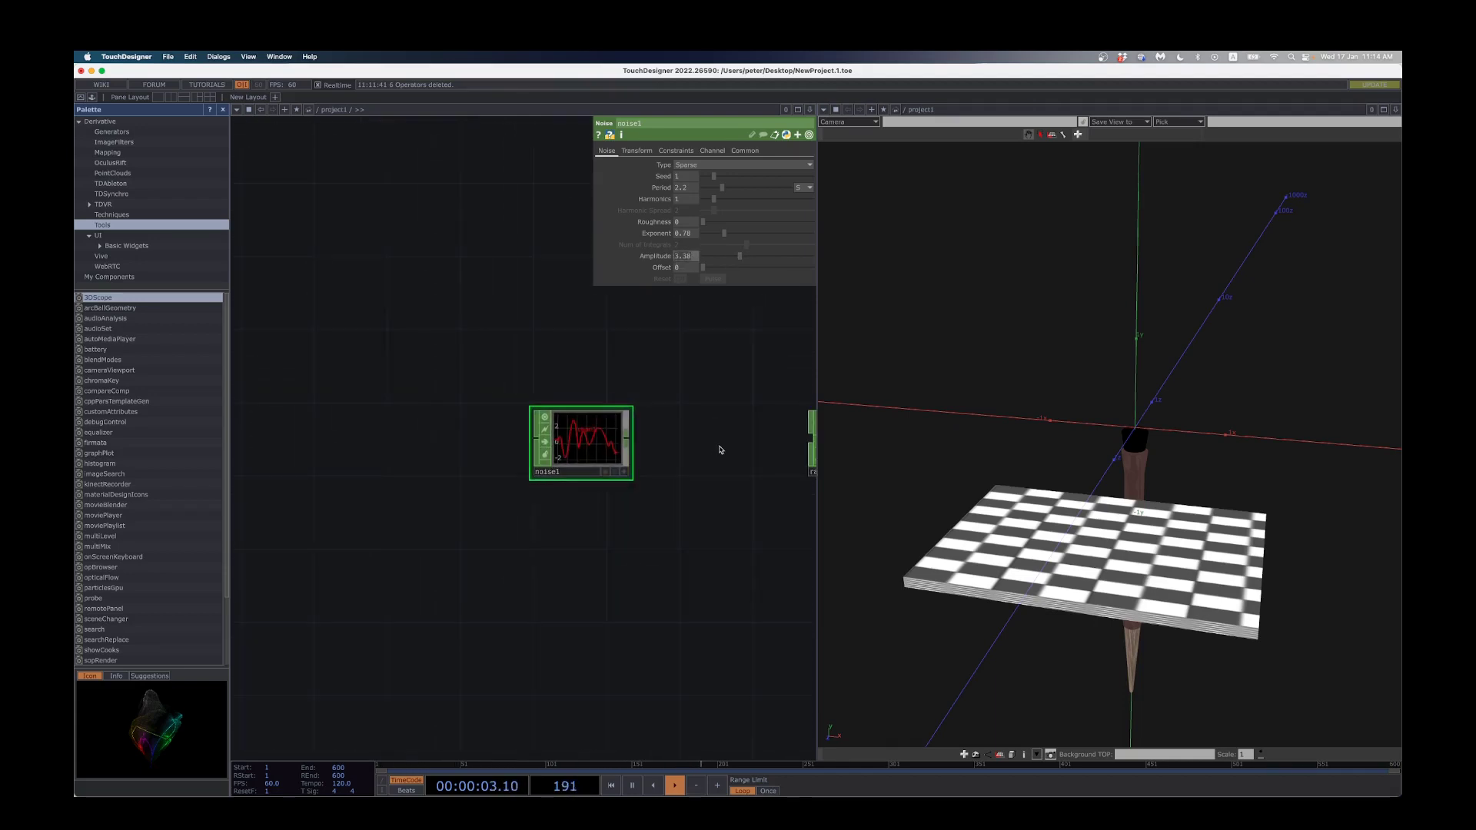
{"action": "type", "text": "1"}
{"action": "key", "text": "Return"}
Step: Turn on Time Slice for noise1 and wire its output into range_limit_X
{"action": "left_click_drag", "start_coordinate": [704, 414], "coordinate": [633, 461]}
{"action": "scroll", "coordinate": [633, 462], "scroll_direction": "up", "scroll_amount": 4}
{"action": "scroll", "coordinate": [615, 438], "scroll_direction": "down", "scroll_amount": 3}
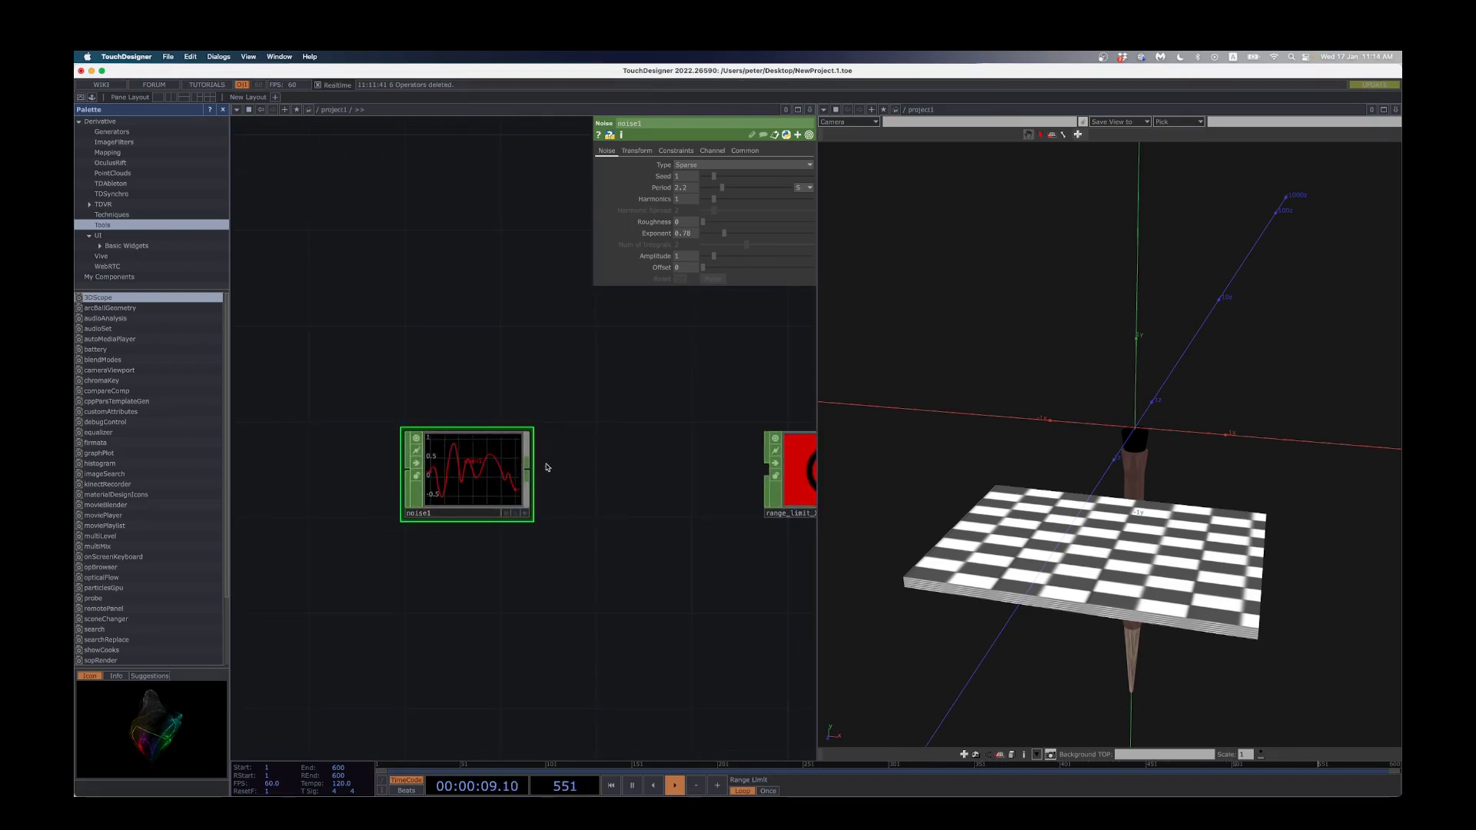
{"action": "left_click", "coordinate": [745, 151]}
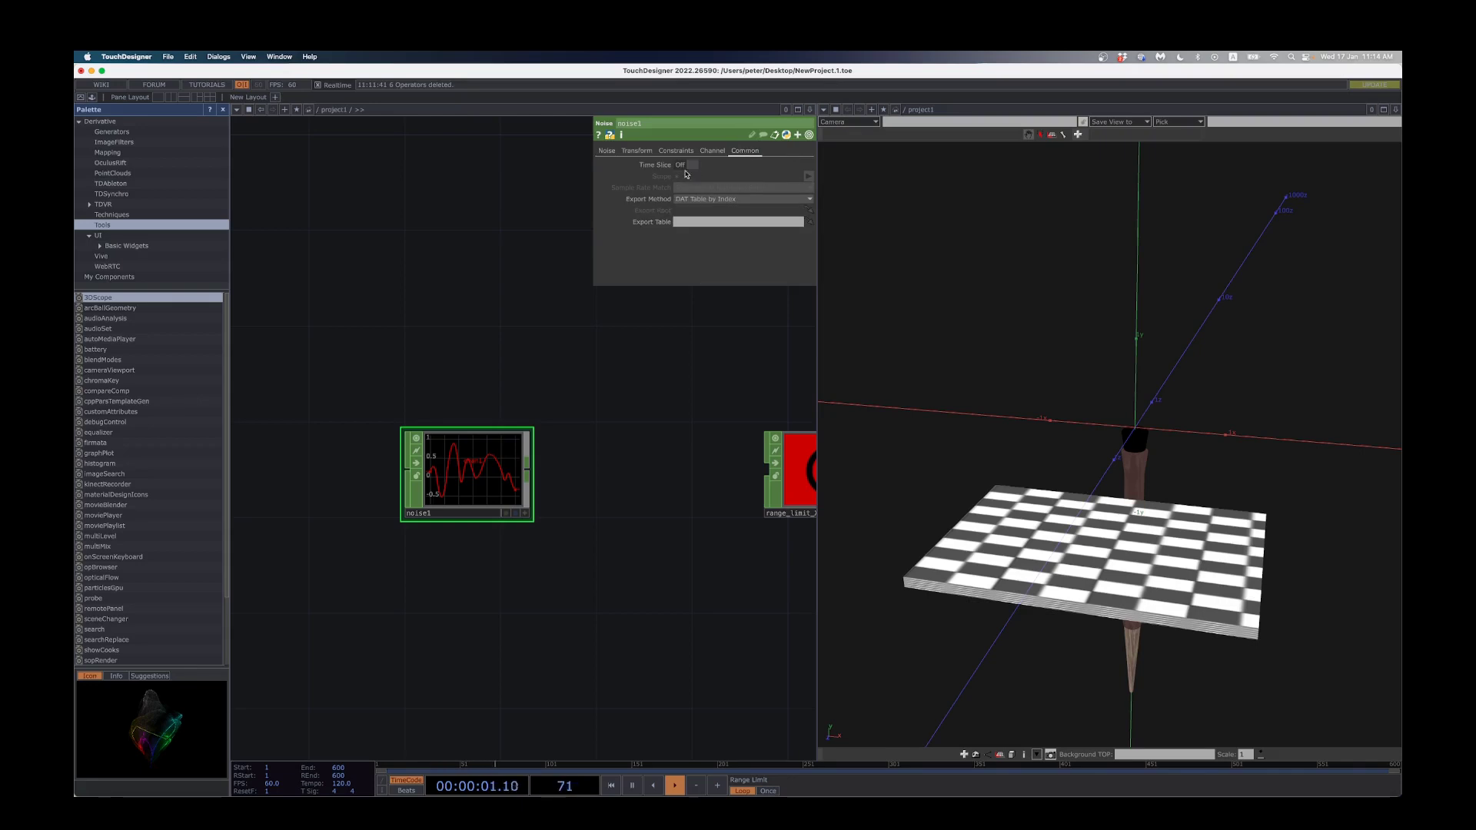
{"action": "left_click", "coordinate": [689, 165]}
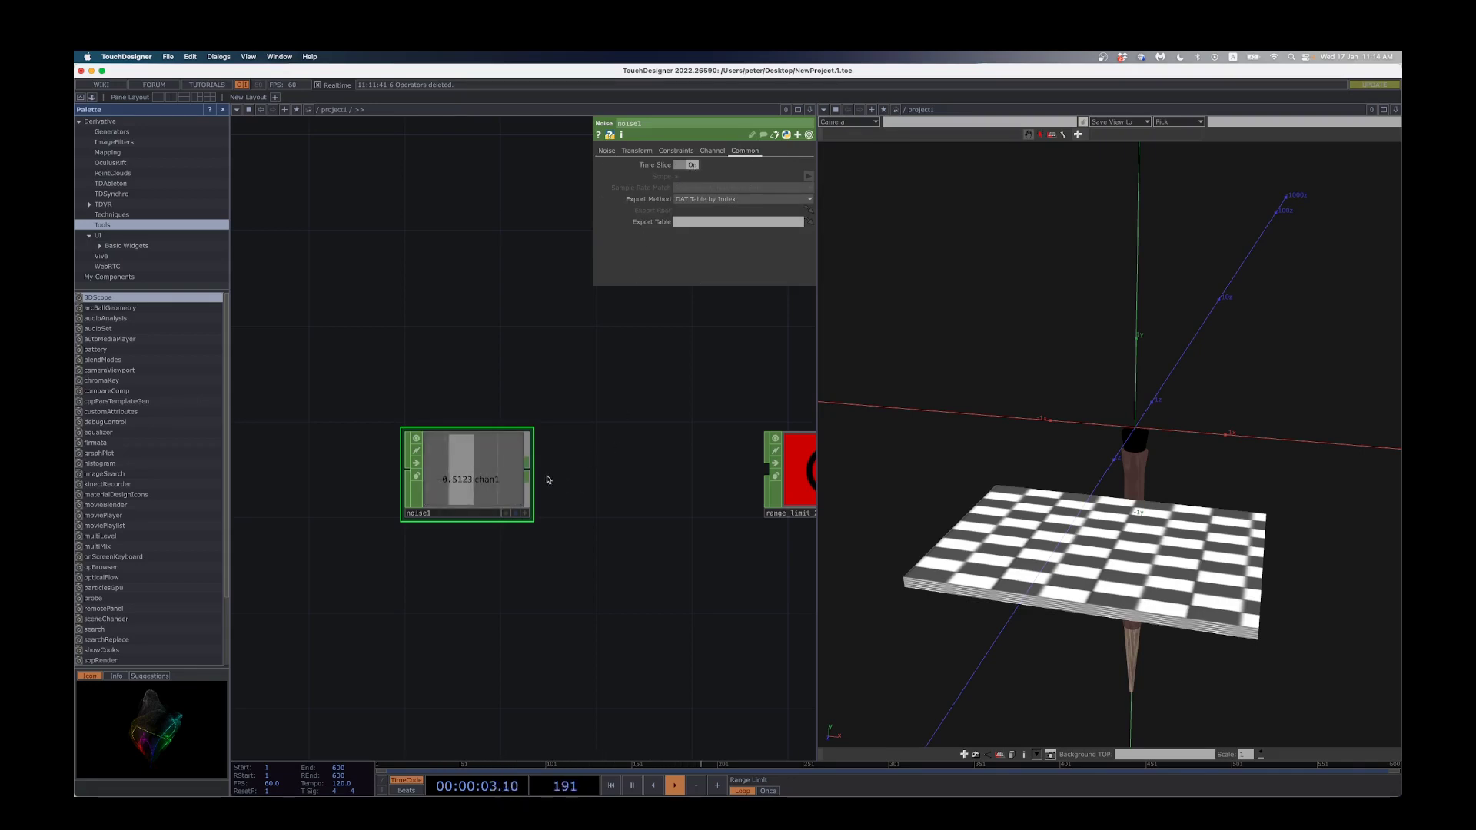
{"action": "left_click_drag", "start_coordinate": [518, 474], "coordinate": [768, 470]}
Step: Paste a copy of noise1 in front of the lower chain and wire it into that chain's range-limit operator
{"action": "scroll", "coordinate": [731, 547], "scroll_direction": "down", "scroll_amount": 4}
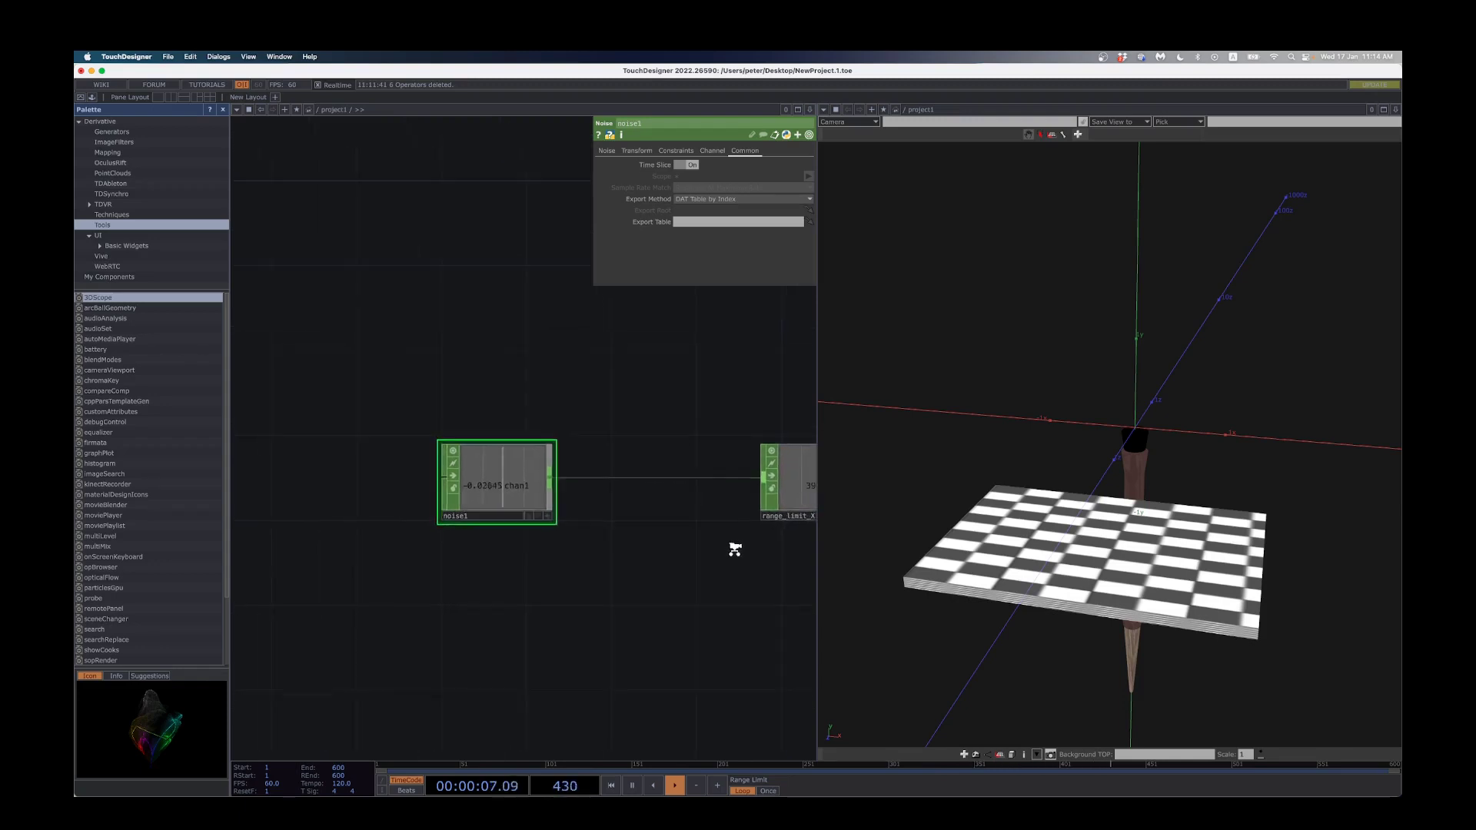
{"action": "scroll", "coordinate": [639, 561], "scroll_direction": "down", "scroll_amount": 5}
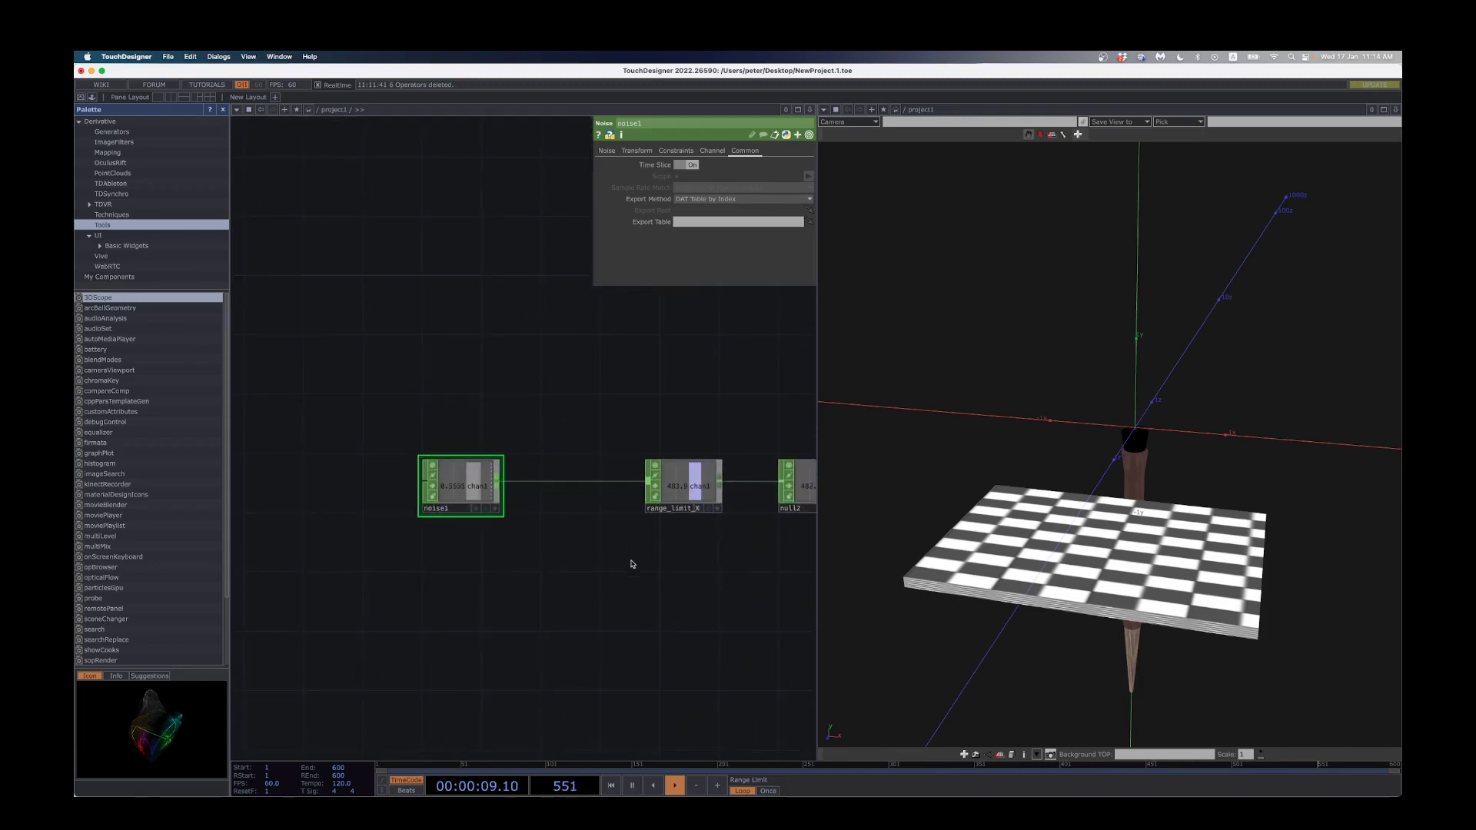
{"action": "scroll", "coordinate": [600, 606], "scroll_direction": "up", "scroll_amount": 3}
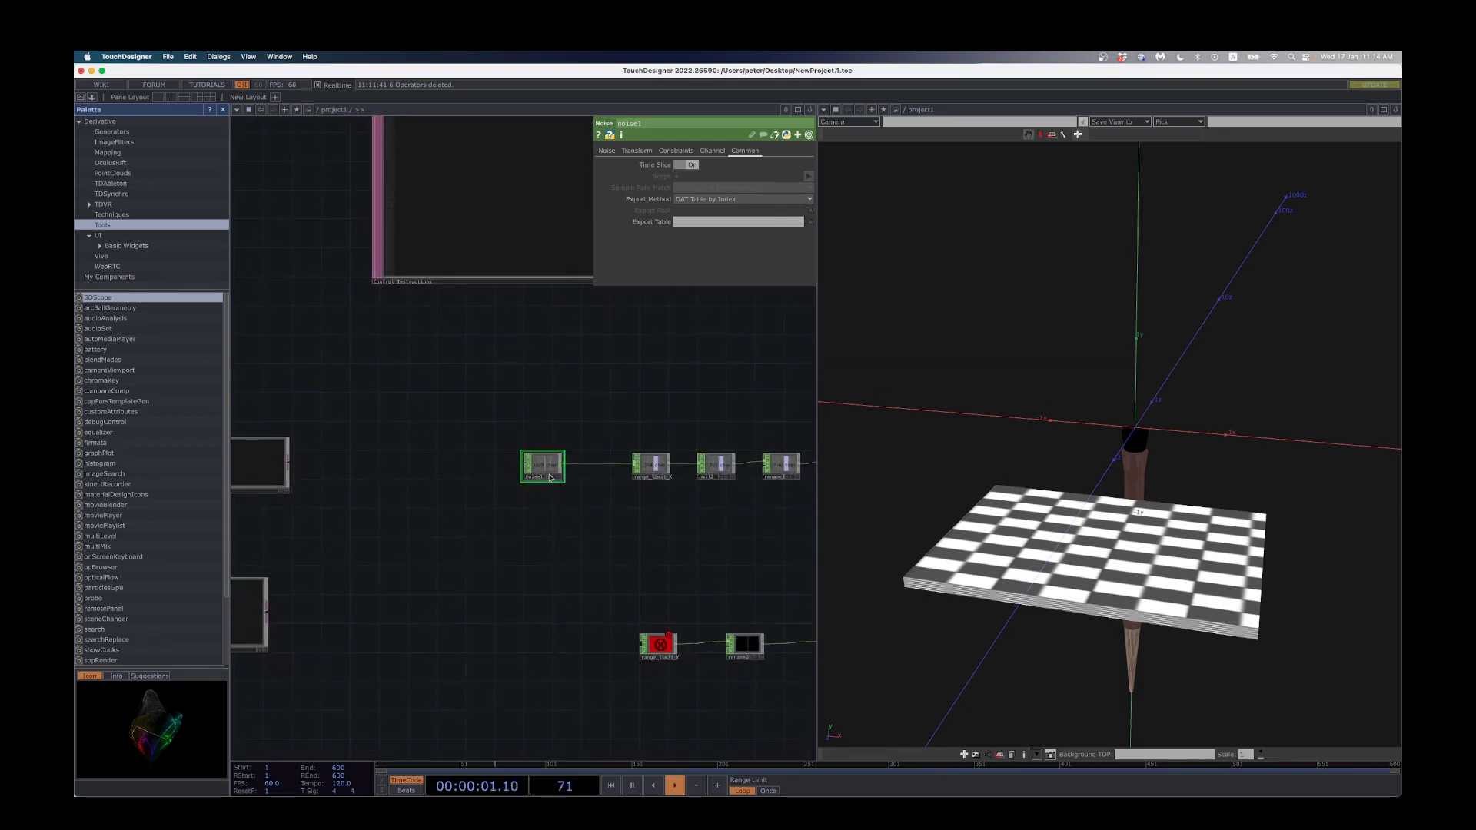
{"action": "key", "text": "ctrl+v"}
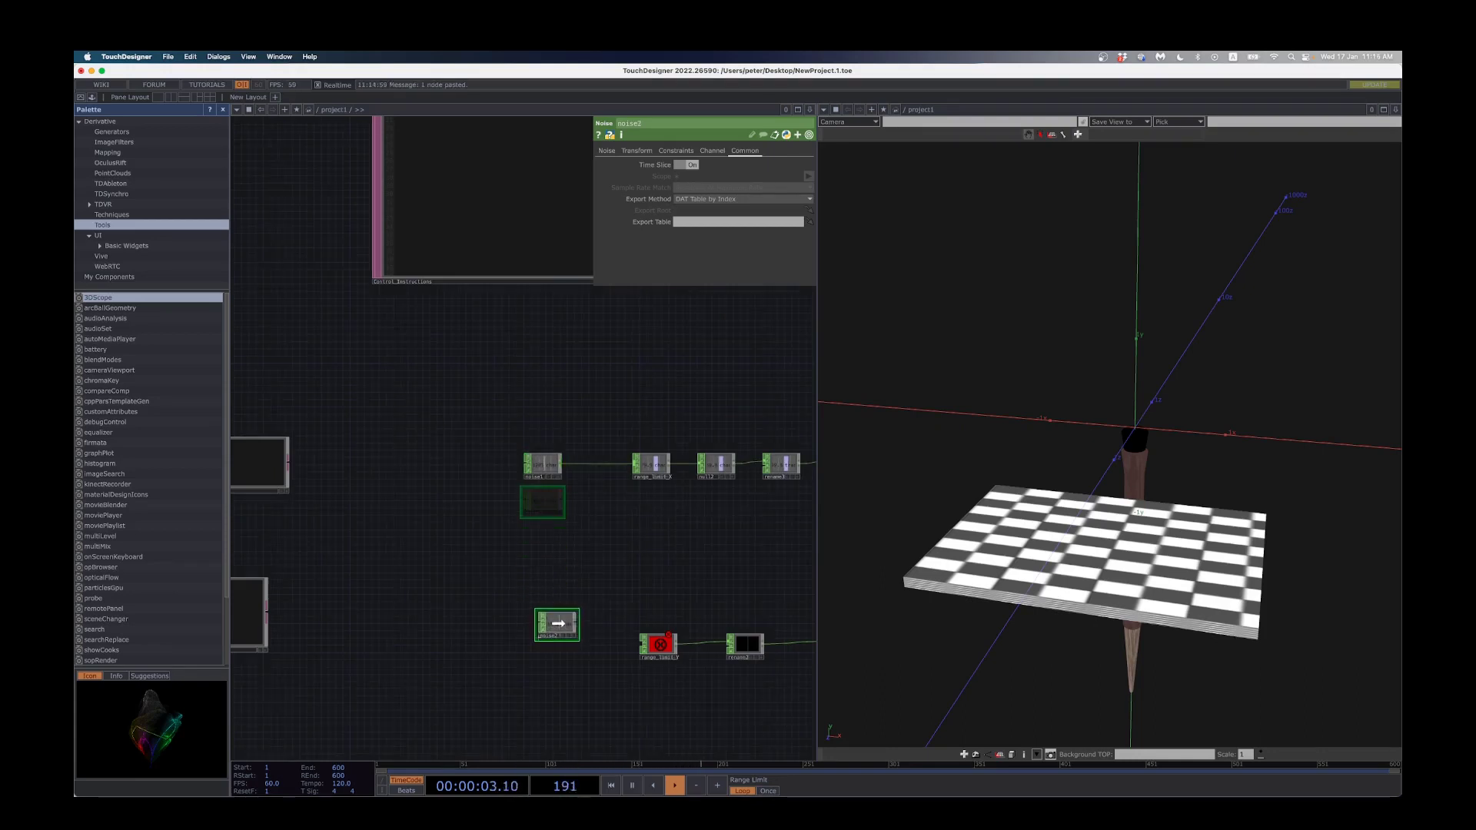
{"action": "left_click", "coordinate": [557, 646]}
{"action": "scroll", "coordinate": [556, 645], "scroll_direction": "up", "scroll_amount": 1}
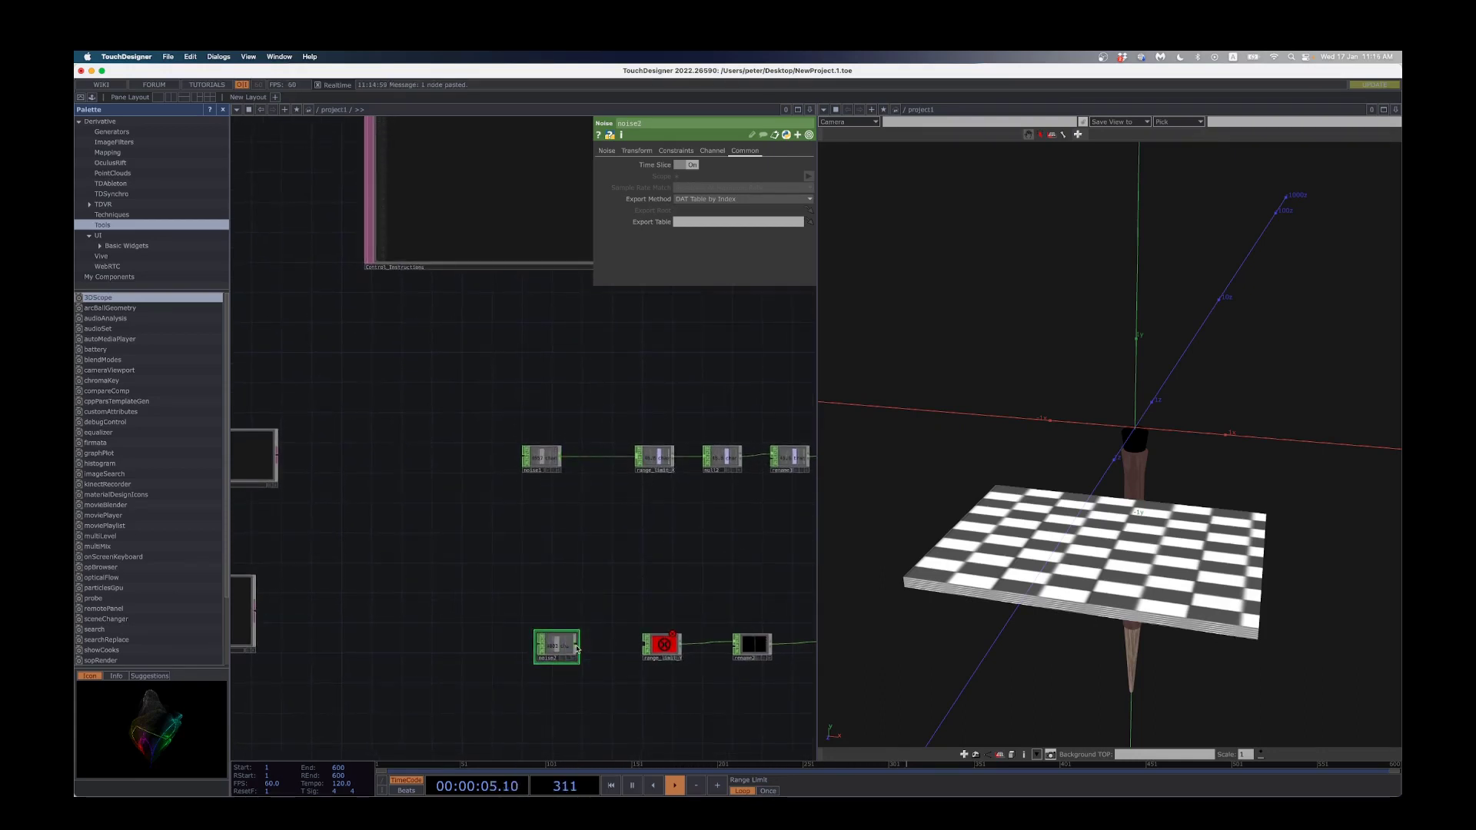
{"action": "left_click_drag", "start_coordinate": [578, 644], "coordinate": [637, 648]}
Step: Examine the brush's noise-driven movement over the checkerboard from above in the geometry viewer, alongside both control chains
{"action": "scroll", "coordinate": [1099, 497], "scroll_direction": "up", "scroll_amount": 2}
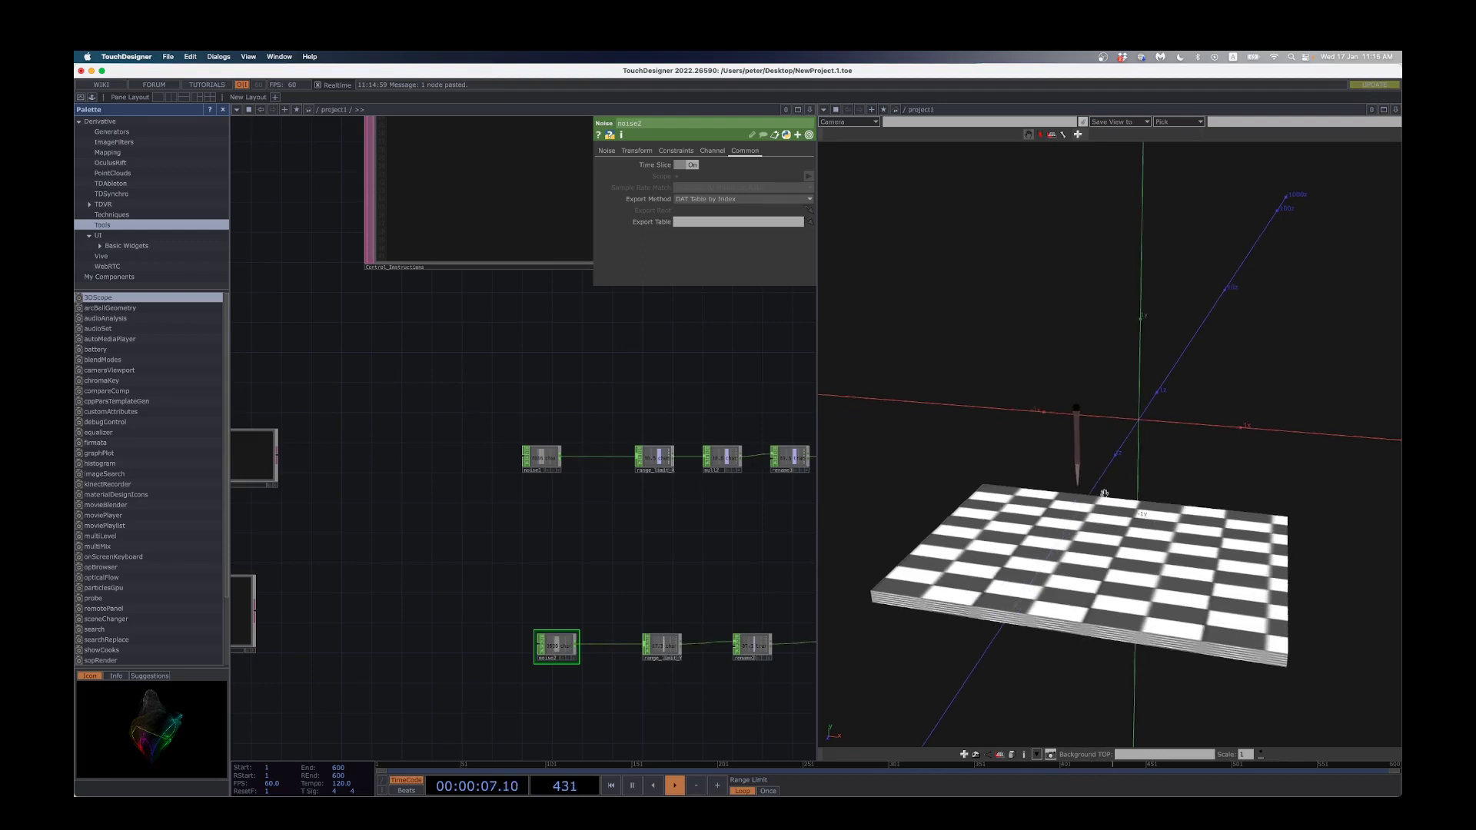
{"action": "right_click_drag", "start_coordinate": [1099, 498], "coordinate": [1097, 488]}
{"action": "left_click_drag", "start_coordinate": [1097, 487], "coordinate": [1111, 598]}
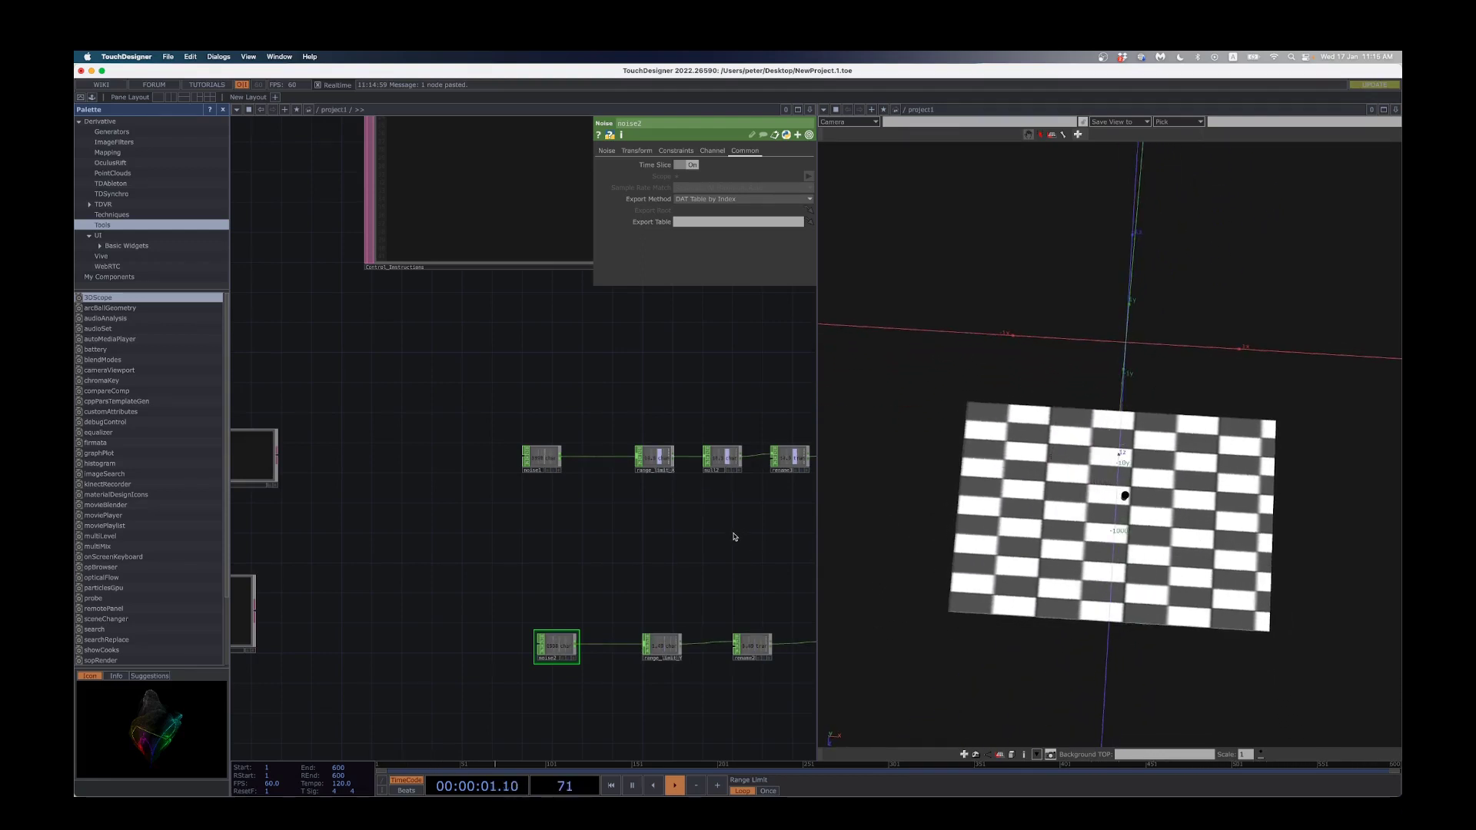
{"action": "left_click_drag", "start_coordinate": [731, 534], "coordinate": [599, 515]}
{"action": "left_click_drag", "start_coordinate": [686, 531], "coordinate": [543, 517]}
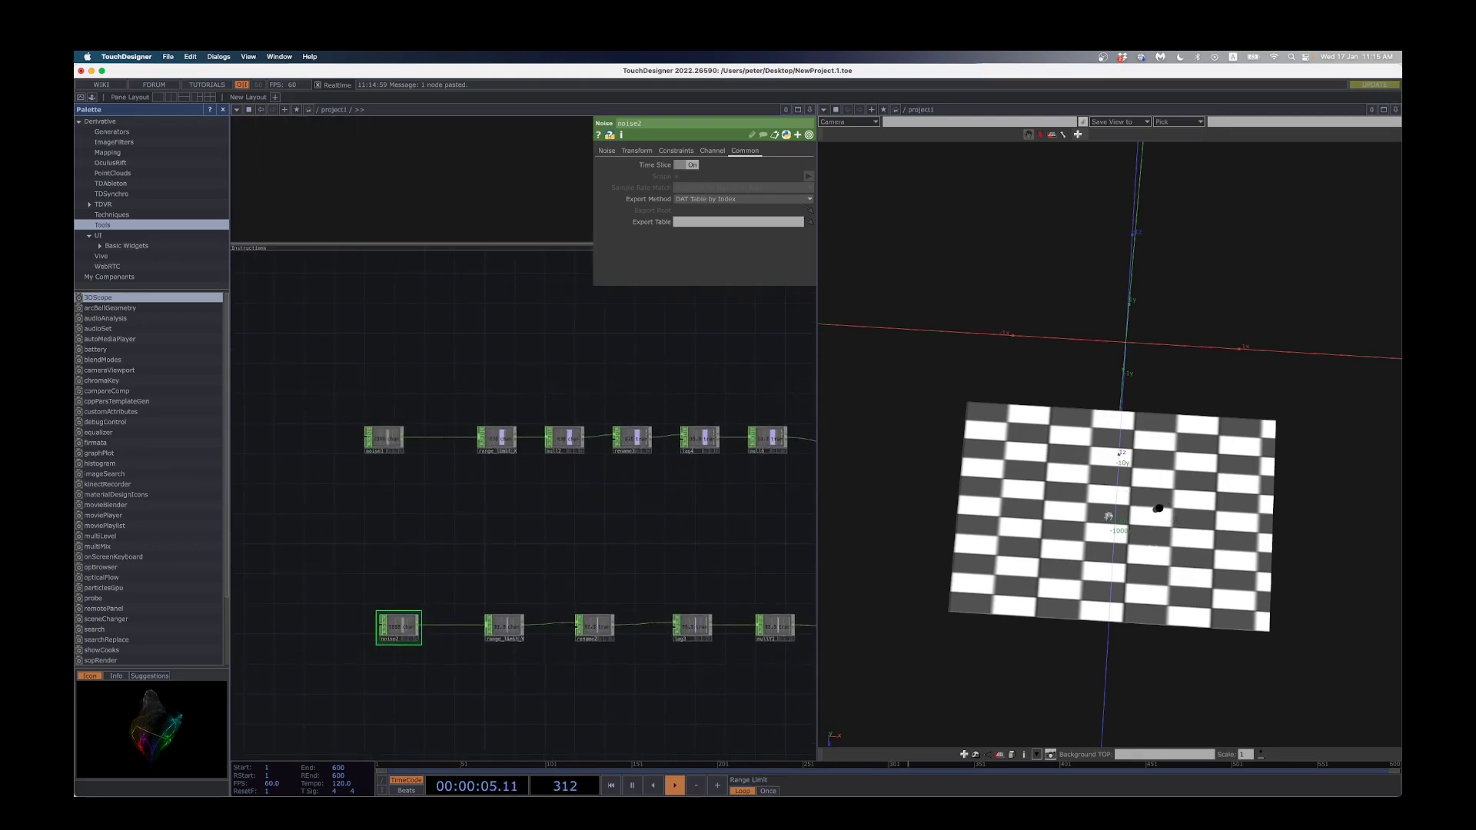
{"action": "key", "text": "h"}
{"action": "scroll", "coordinate": [1110, 492], "scroll_direction": "down", "scroll_amount": 3}
{"action": "scroll", "coordinate": [1117, 588], "scroll_direction": "down", "scroll_amount": 3}
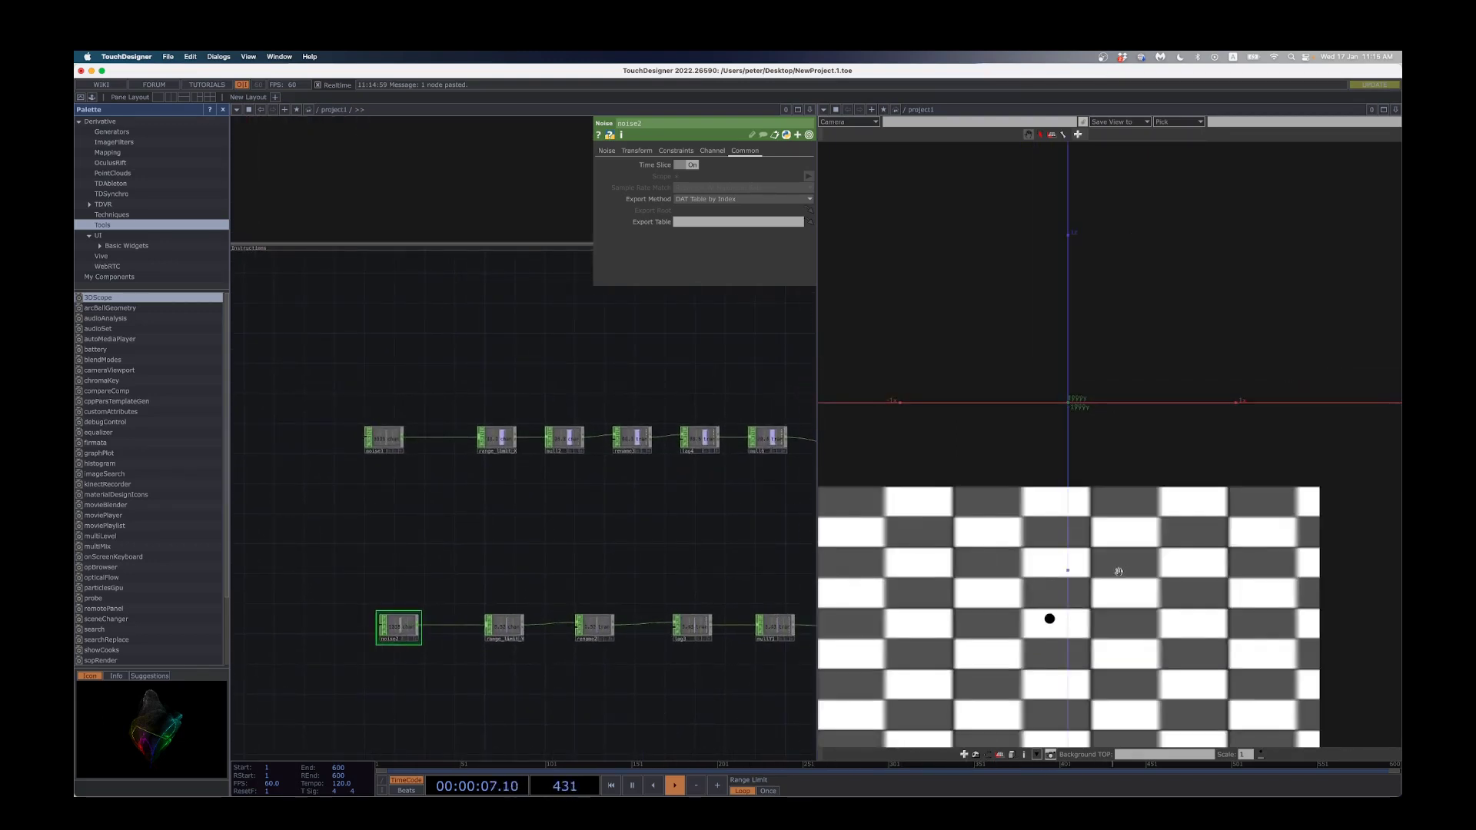
{"action": "right_click_drag", "start_coordinate": [1105, 565], "coordinate": [1109, 535]}
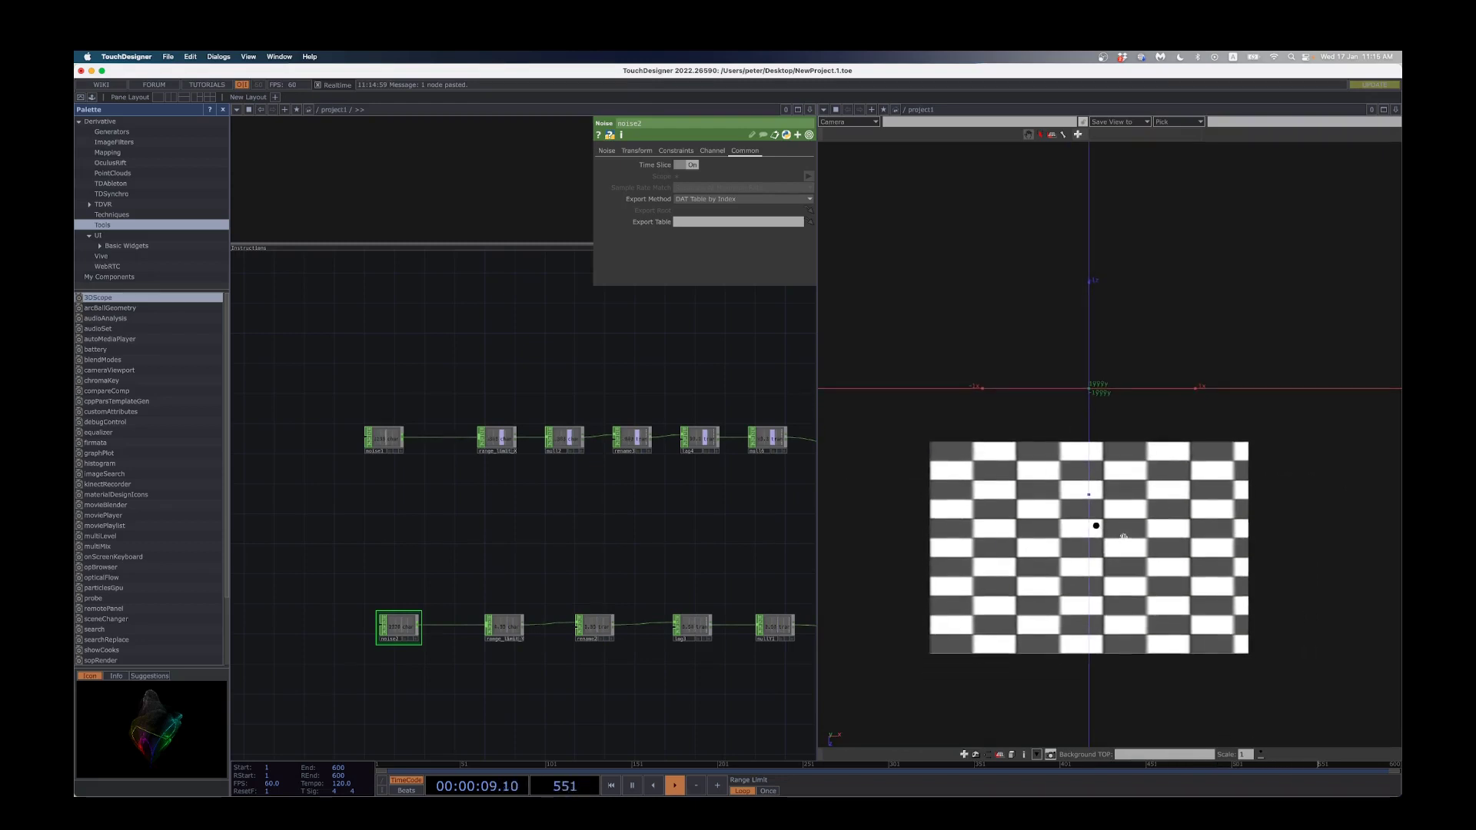
{"action": "scroll", "coordinate": [1109, 535], "scroll_direction": "up", "scroll_amount": 2}
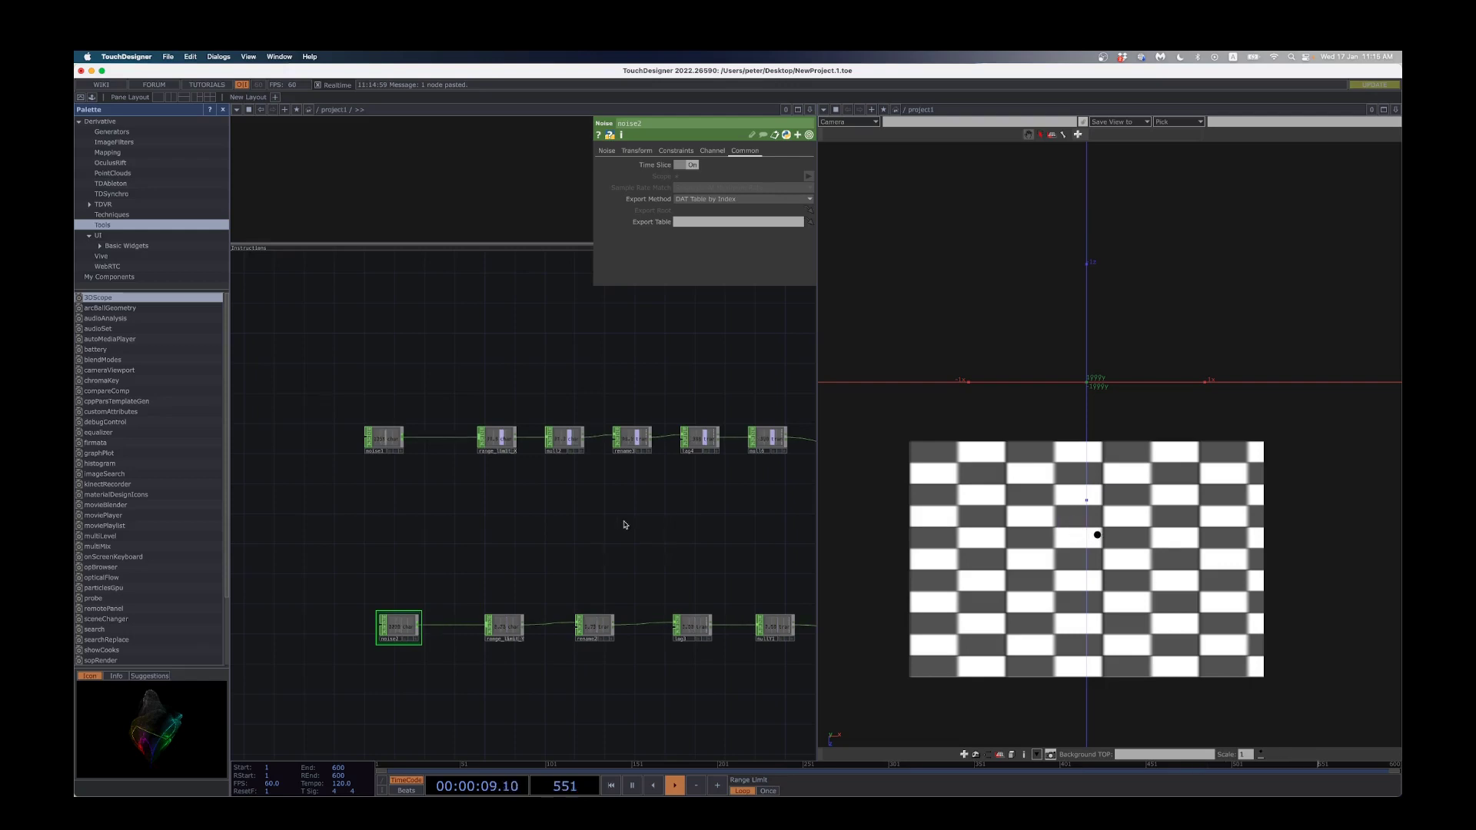
Step: Set noise1's Period to 0.5
{"action": "left_click", "coordinate": [385, 441]}
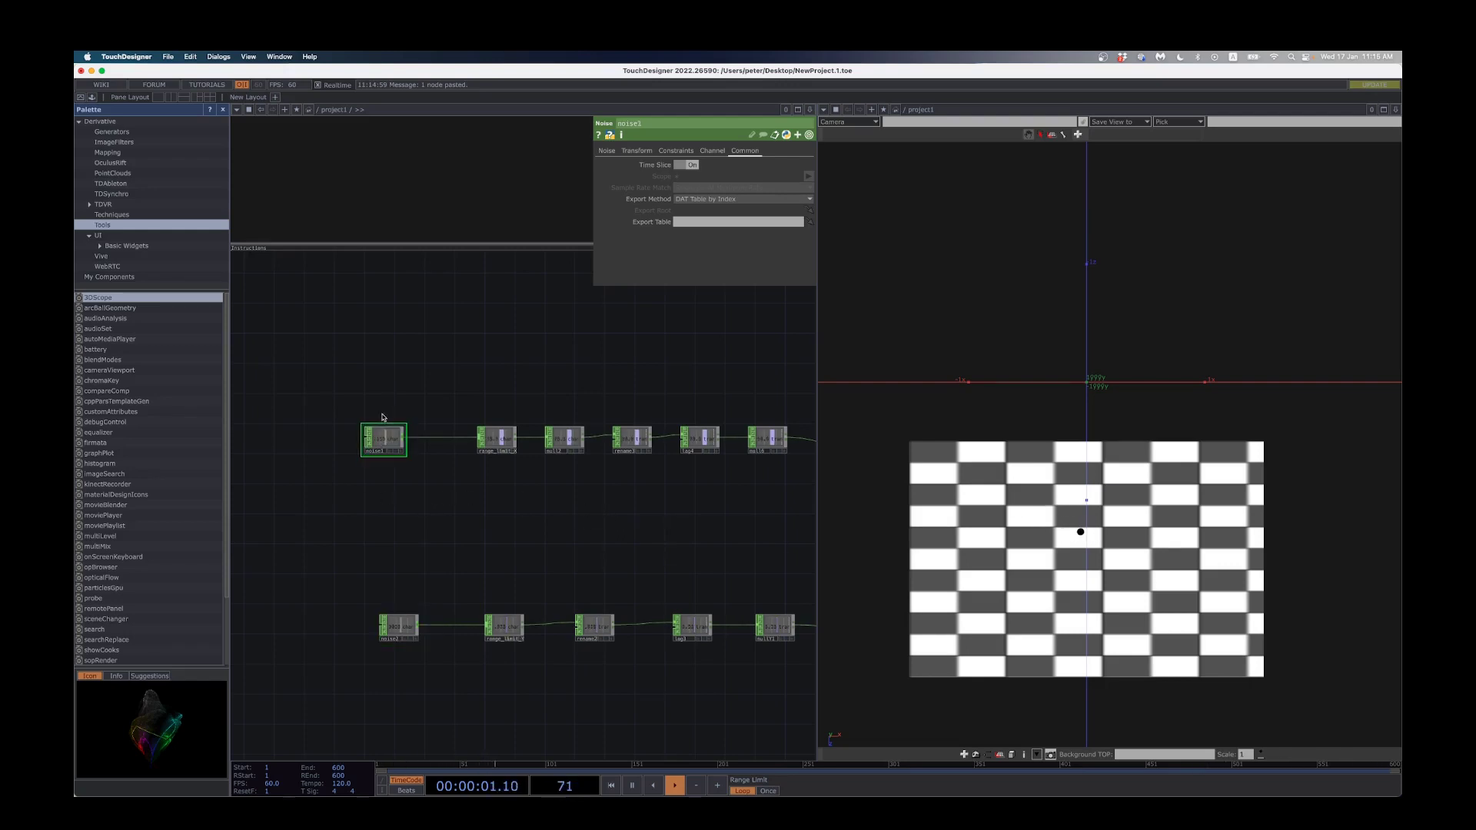
{"action": "left_click", "coordinate": [636, 151]}
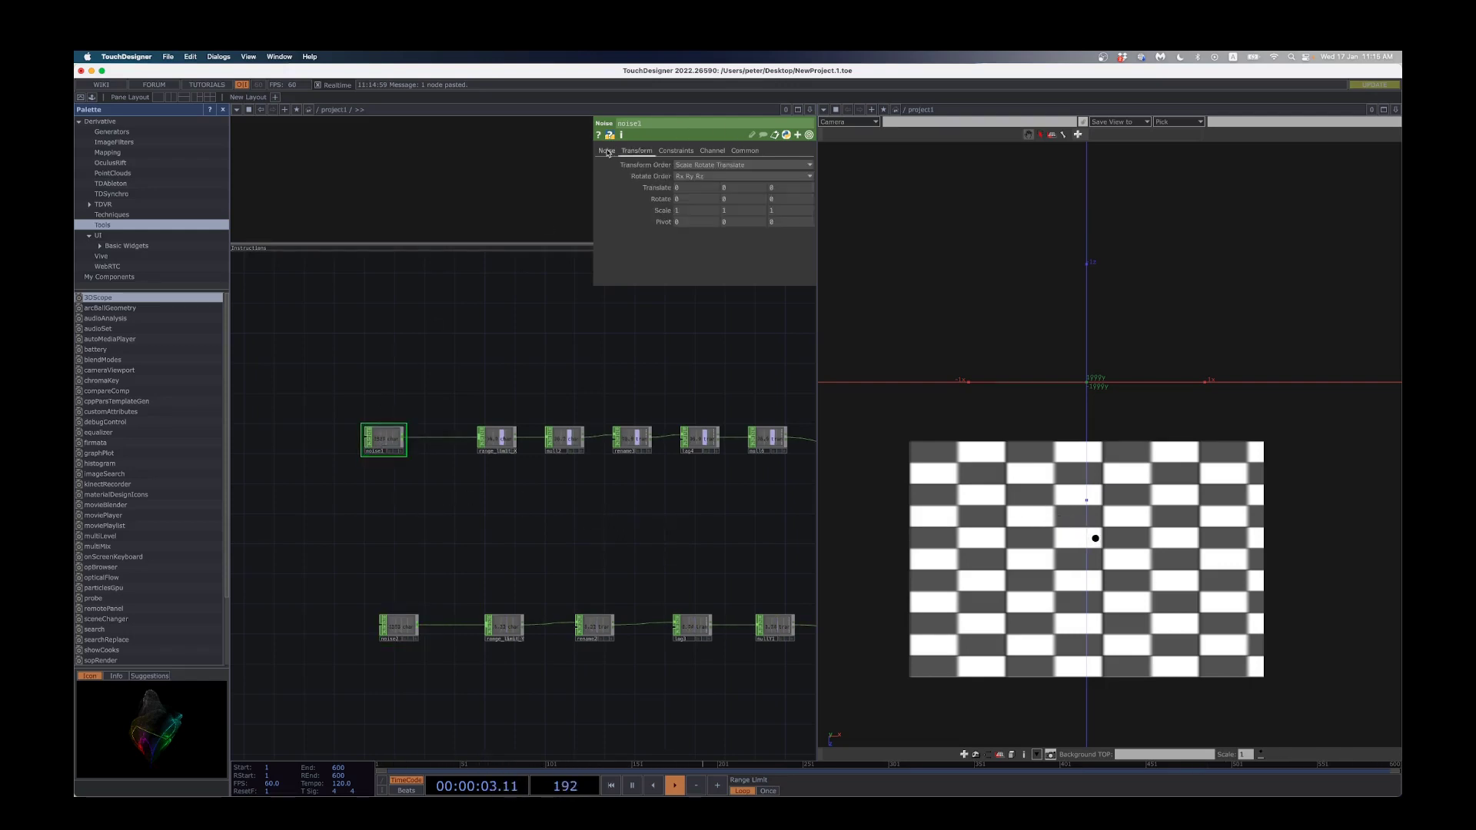
{"action": "left_click", "coordinate": [607, 150]}
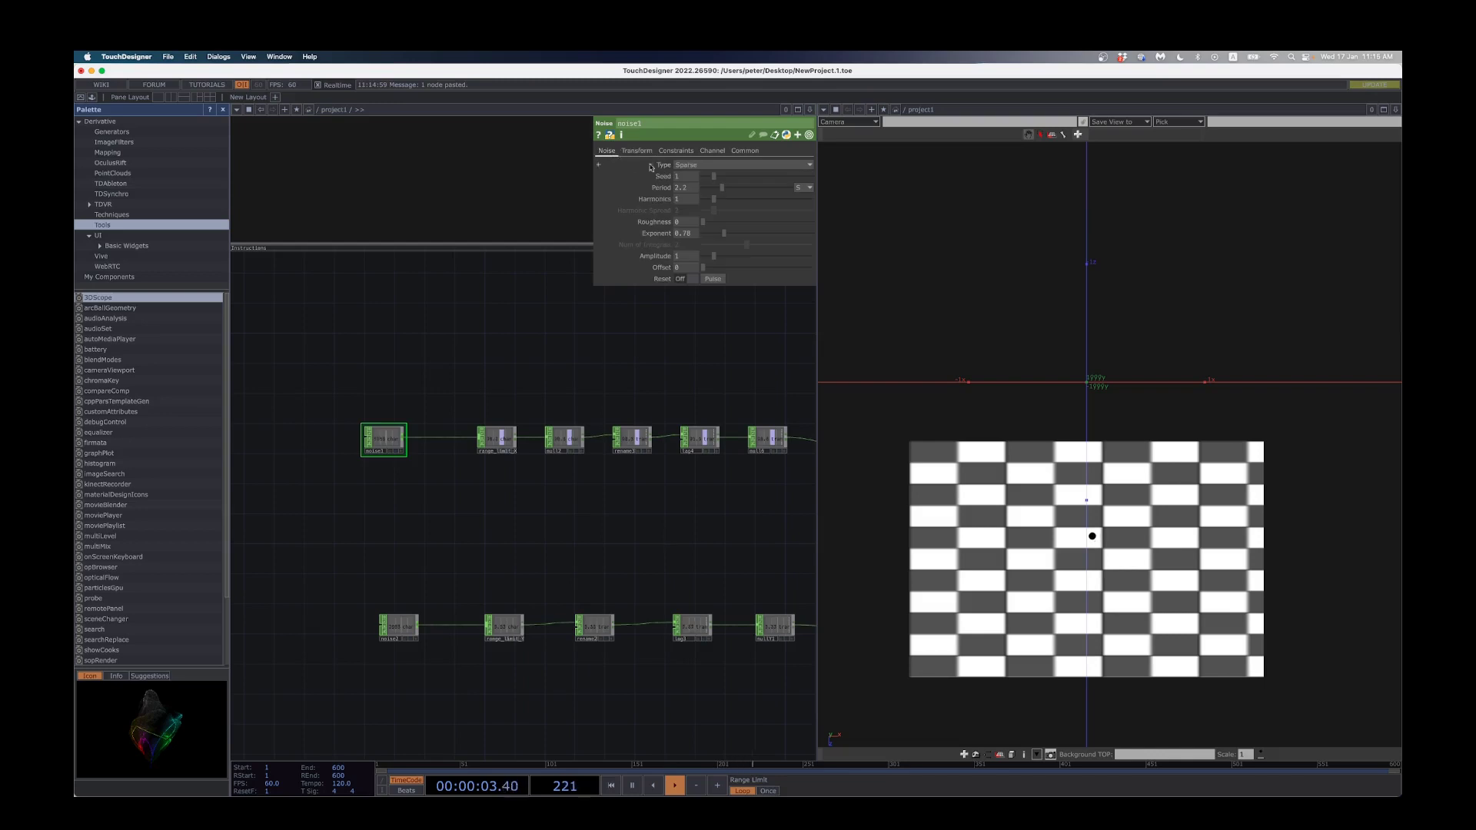
{"action": "left_click", "coordinate": [683, 188]}
{"action": "type", "text": ".5"}
{"action": "key", "text": "Return"}
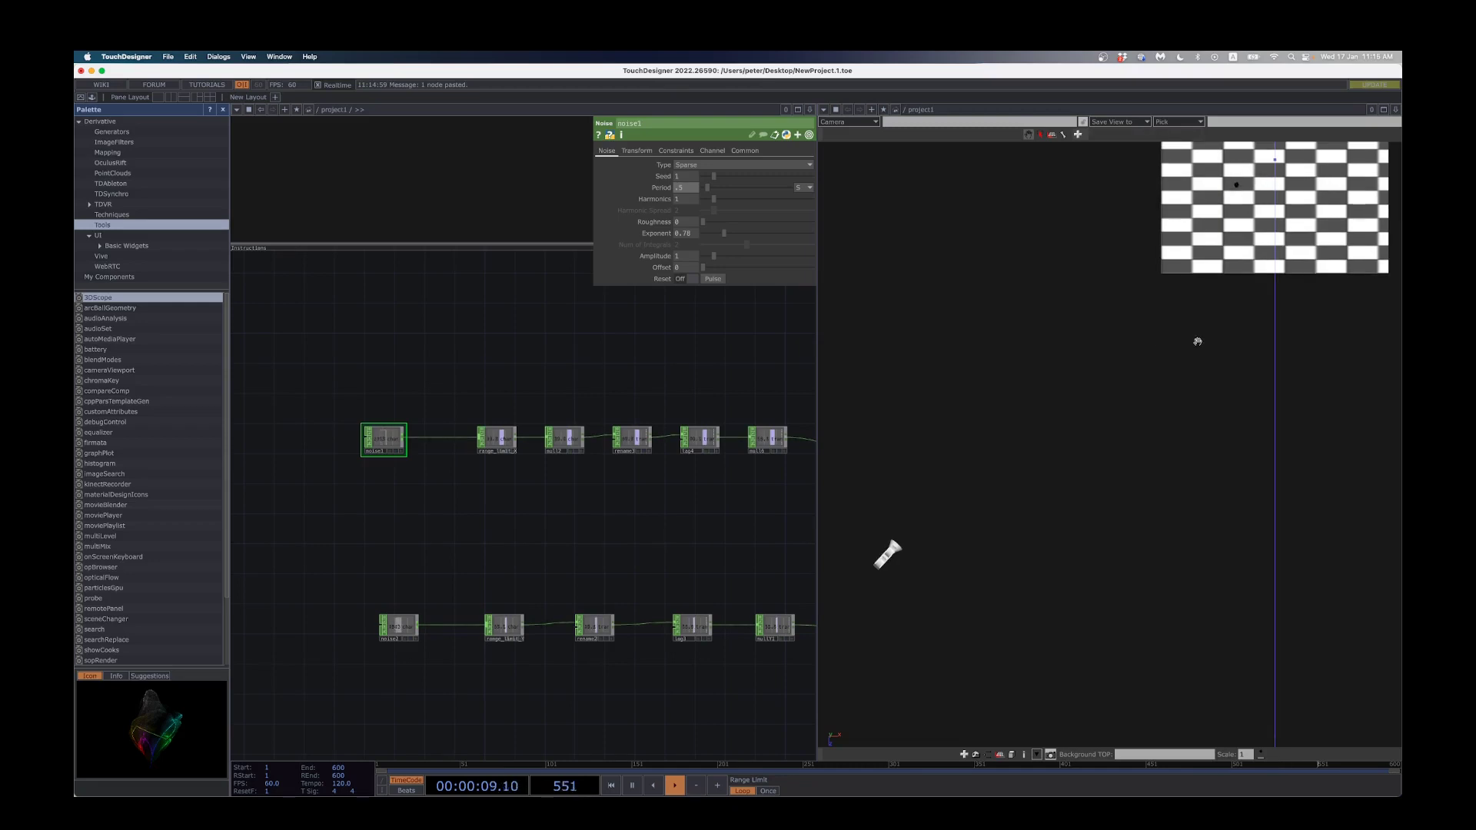
Step: Set the Period of noise2, the Noise CHOP driving the lower chain, to 0.5
{"action": "left_click", "coordinate": [405, 627]}
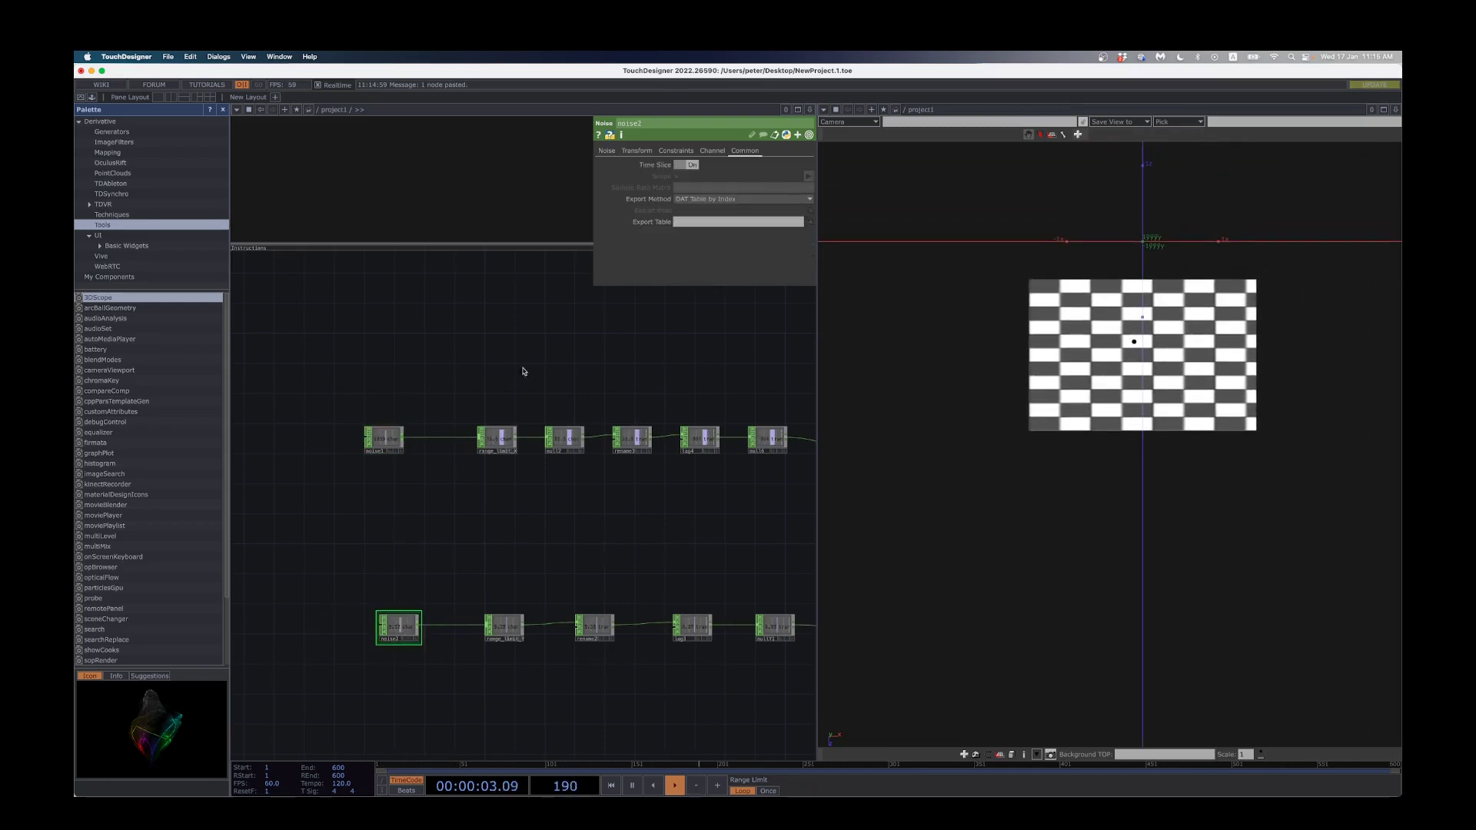
{"action": "left_click", "coordinate": [685, 187]}
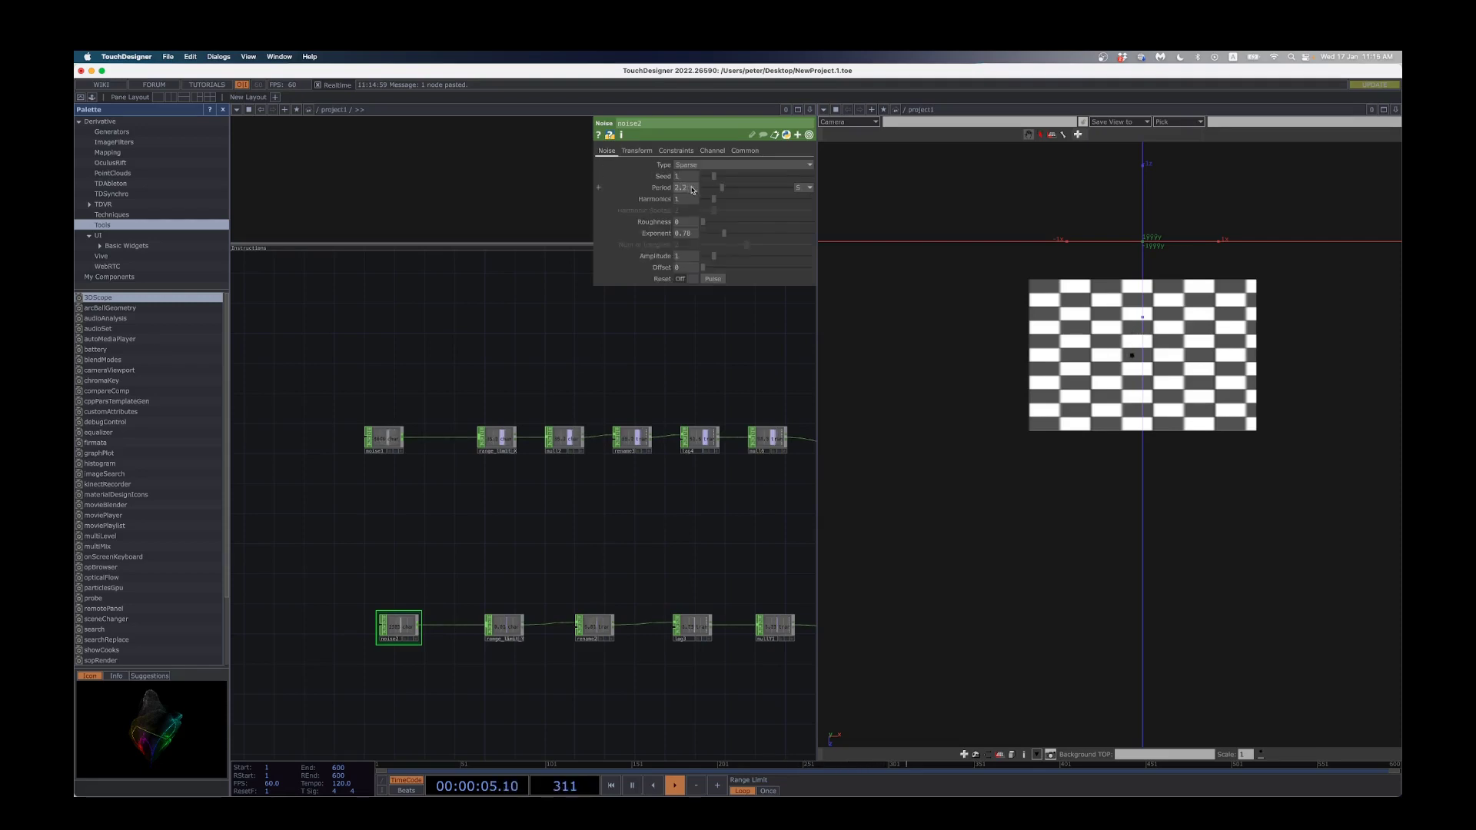
{"action": "type", "text": ".5"}
{"action": "key", "text": "Return"}
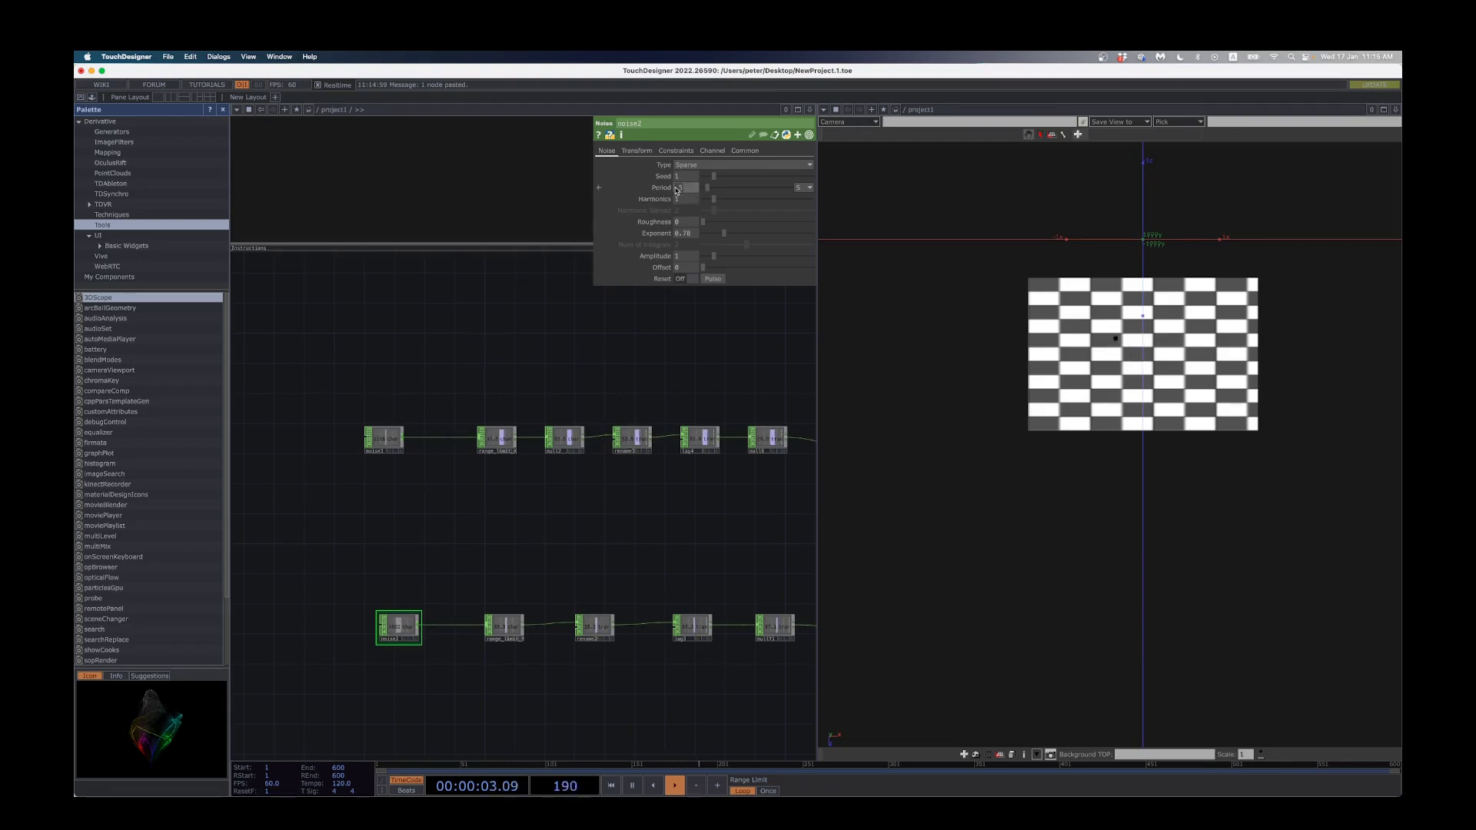
Step: Set the Period of both noise2 and noise1 to 1
{"action": "type", "text": "1"}
{"action": "key", "text": "Return"}
{"action": "left_click", "coordinate": [388, 444]}
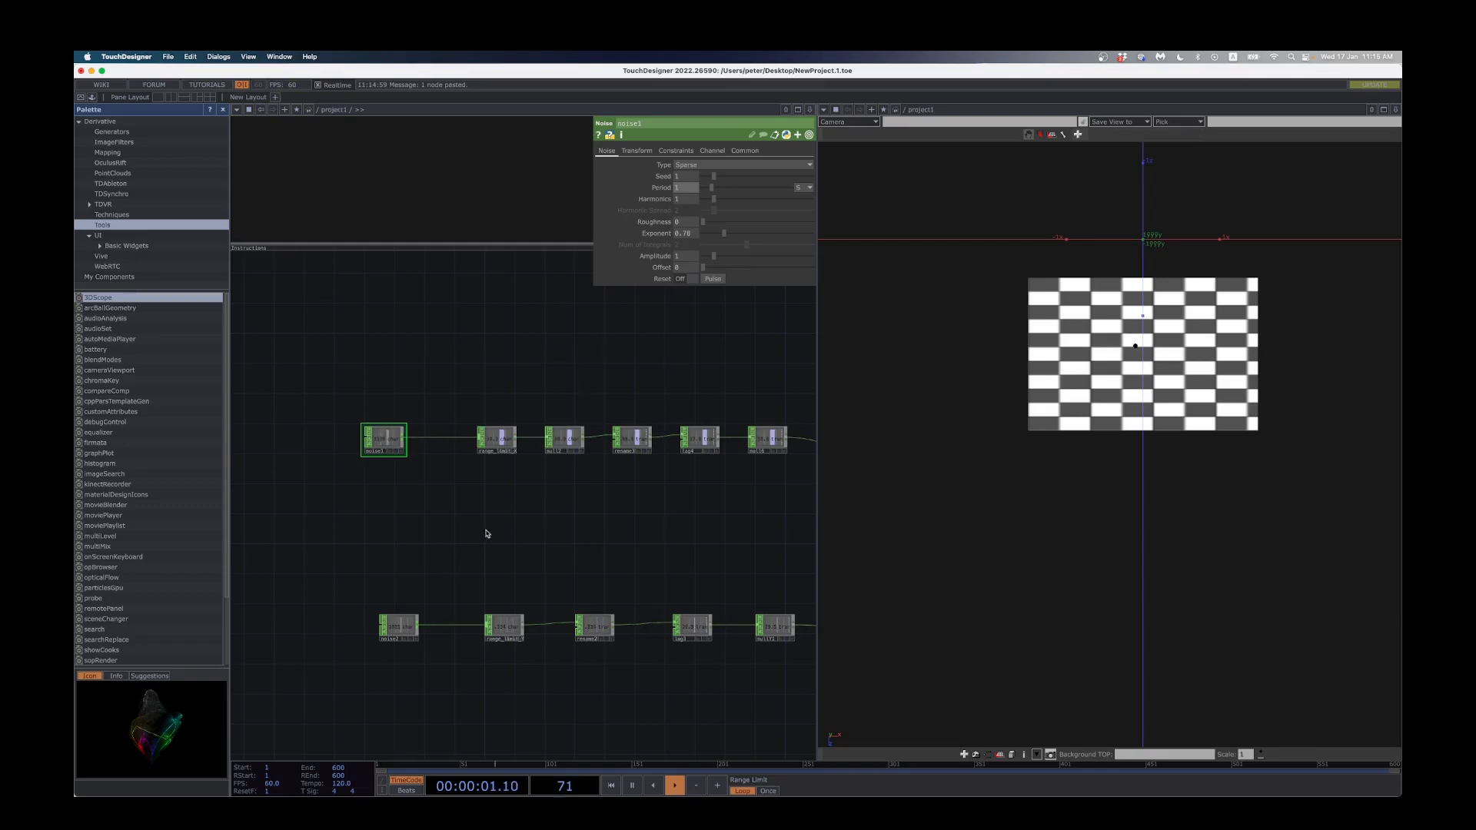
Step: Add a Keyboard In CHOP in the empty network space in front of noise1
{"action": "scroll", "coordinate": [464, 533], "scroll_direction": "left", "scroll_amount": 5}
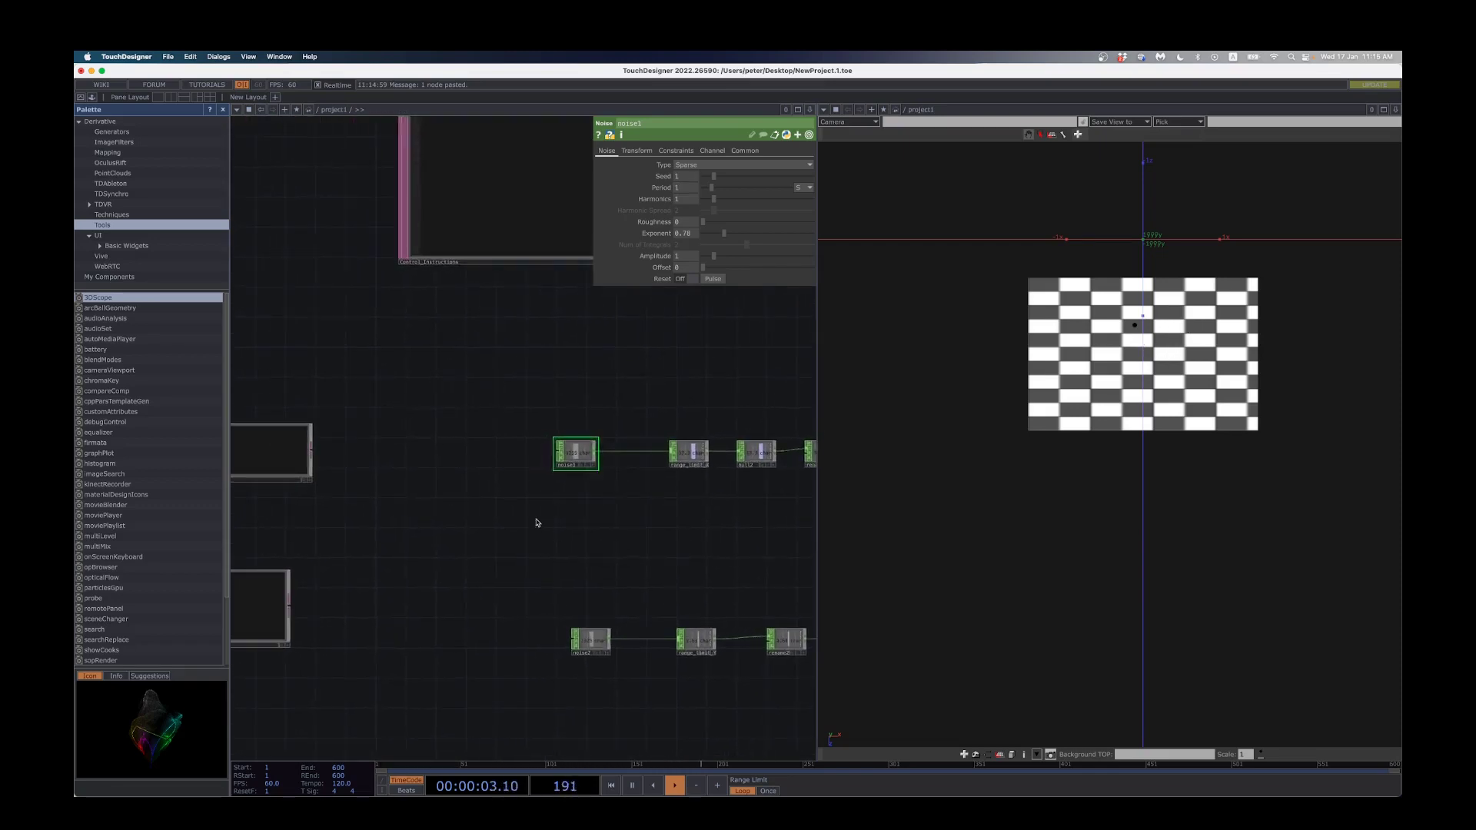
{"action": "scroll", "coordinate": [523, 504], "scroll_direction": "up", "scroll_amount": 3}
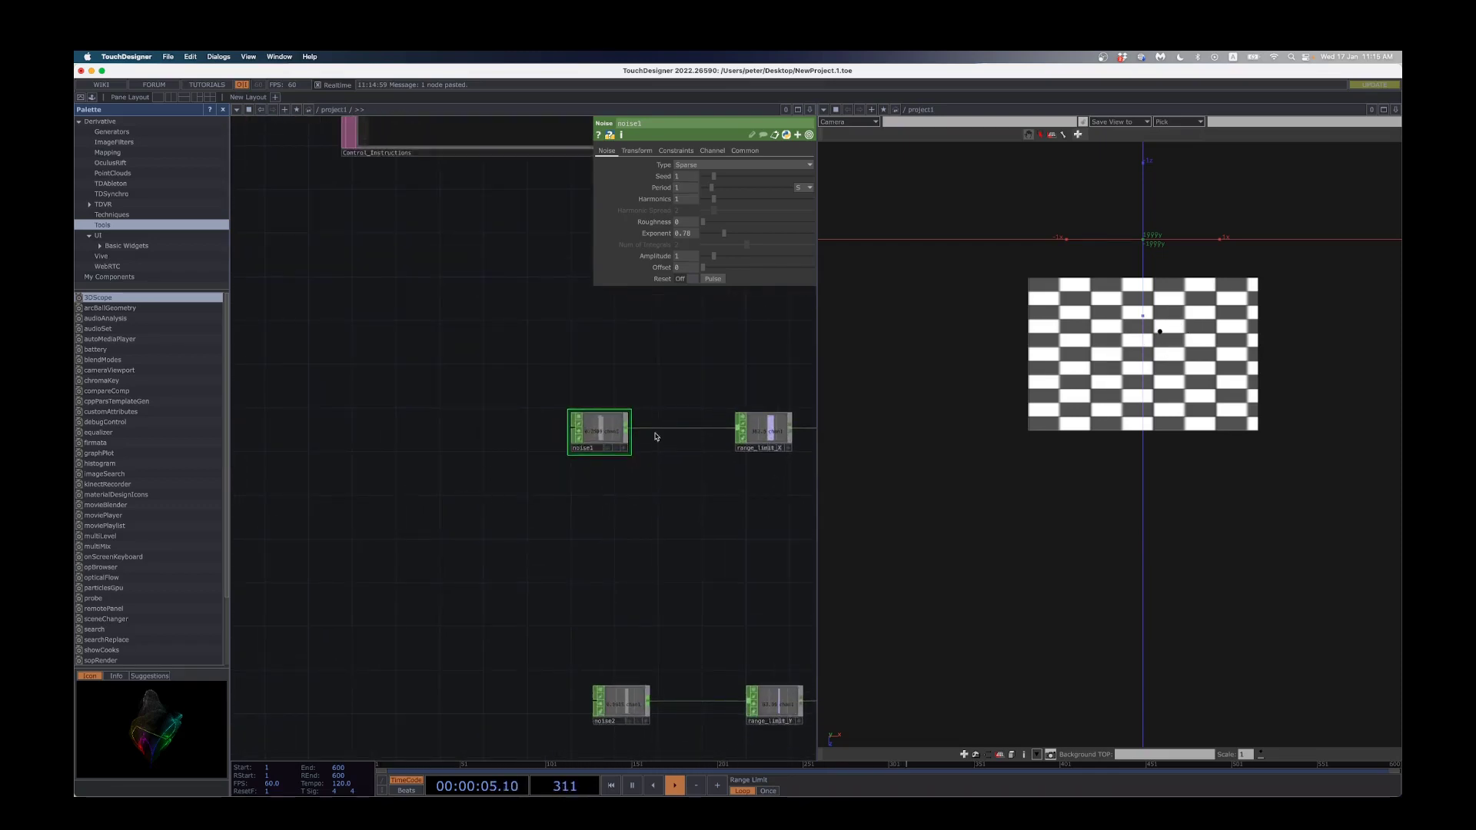
{"action": "scroll", "coordinate": [461, 482], "scroll_direction": "down", "scroll_amount": 1}
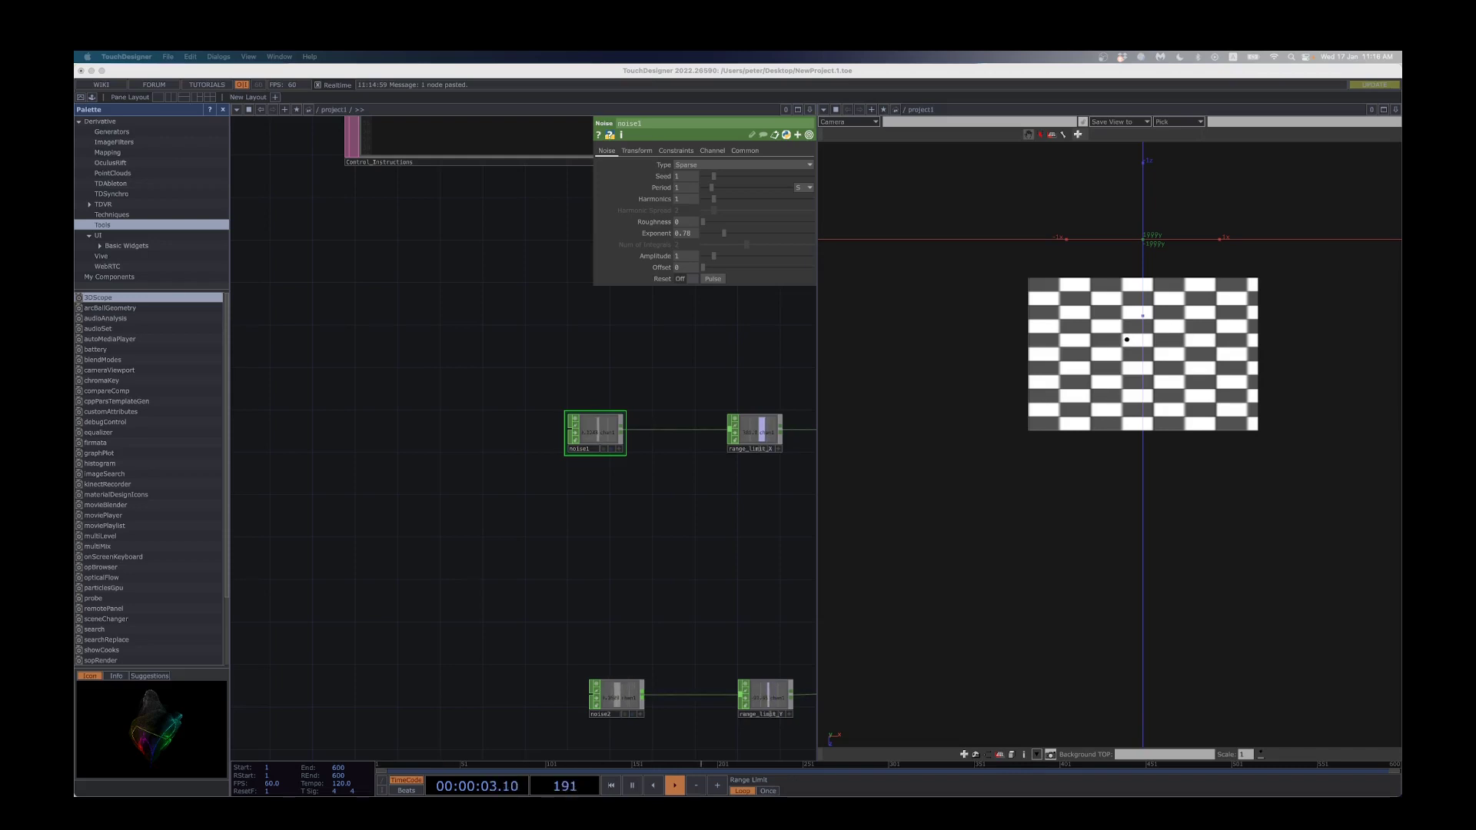
{"action": "double_click", "coordinate": [383, 466]}
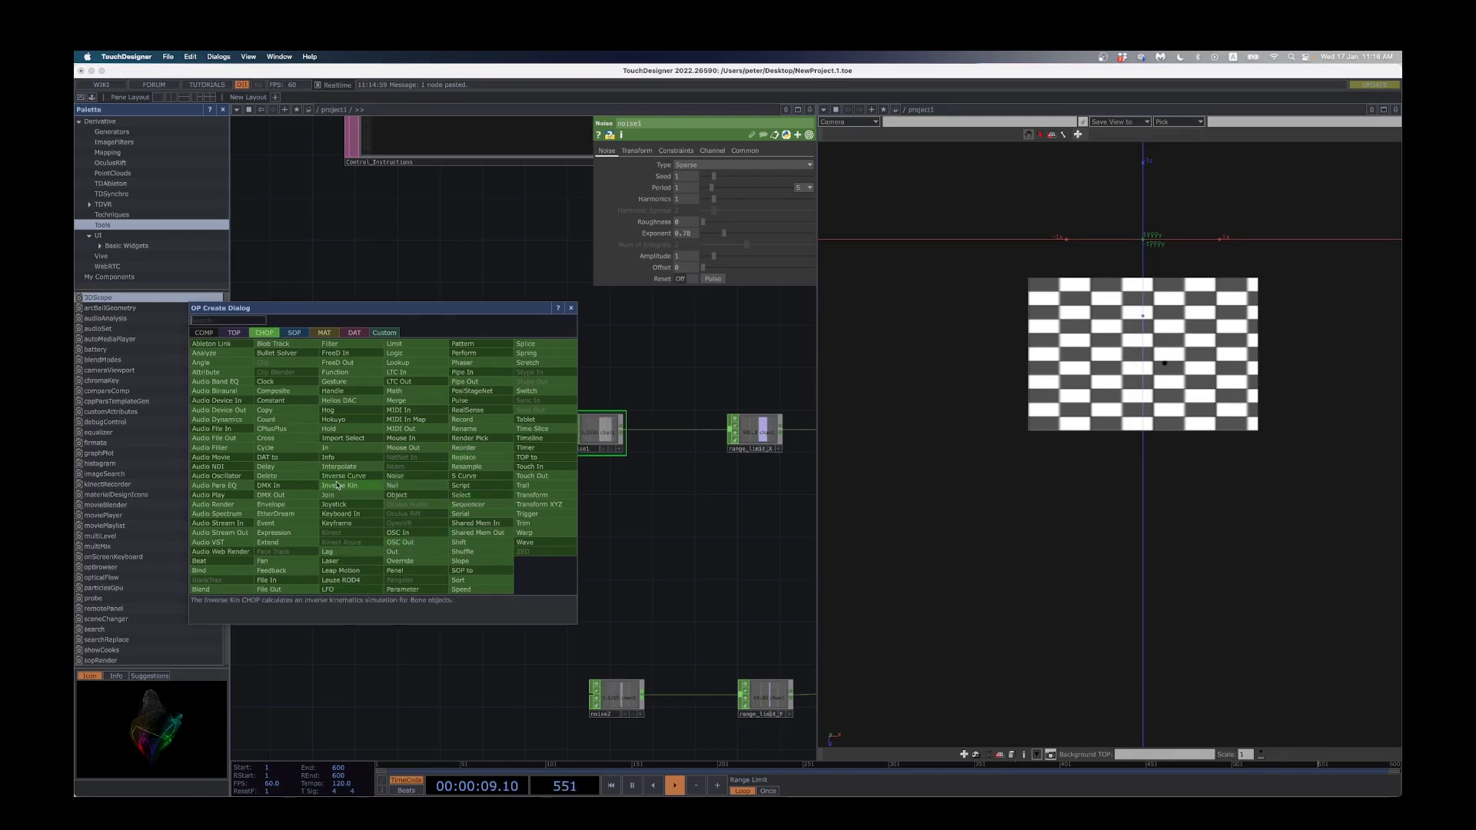
{"action": "type", "text": "key"}
{"action": "left_click", "coordinate": [341, 514]}
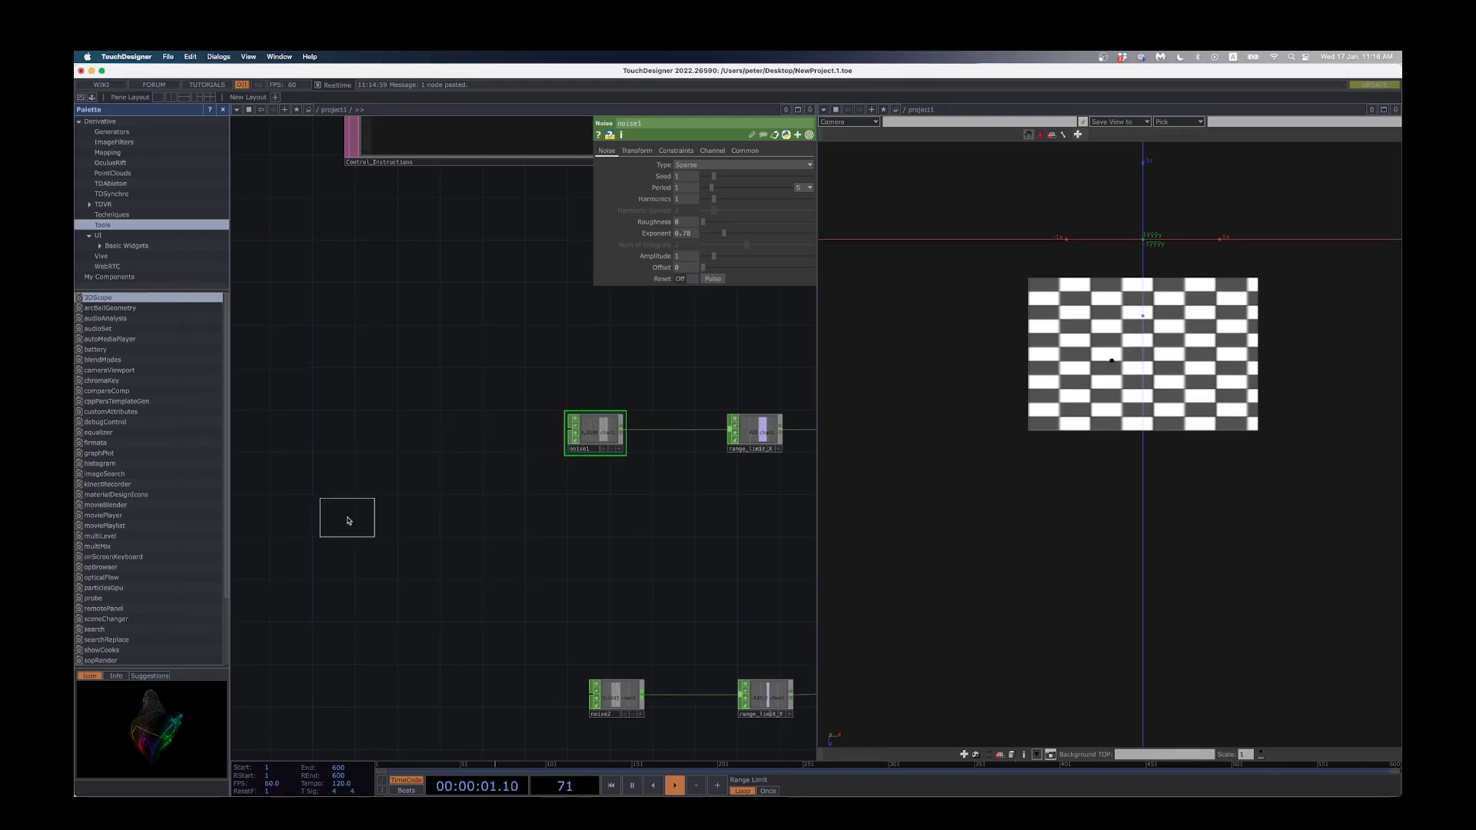
{"action": "left_click", "coordinate": [351, 506]}
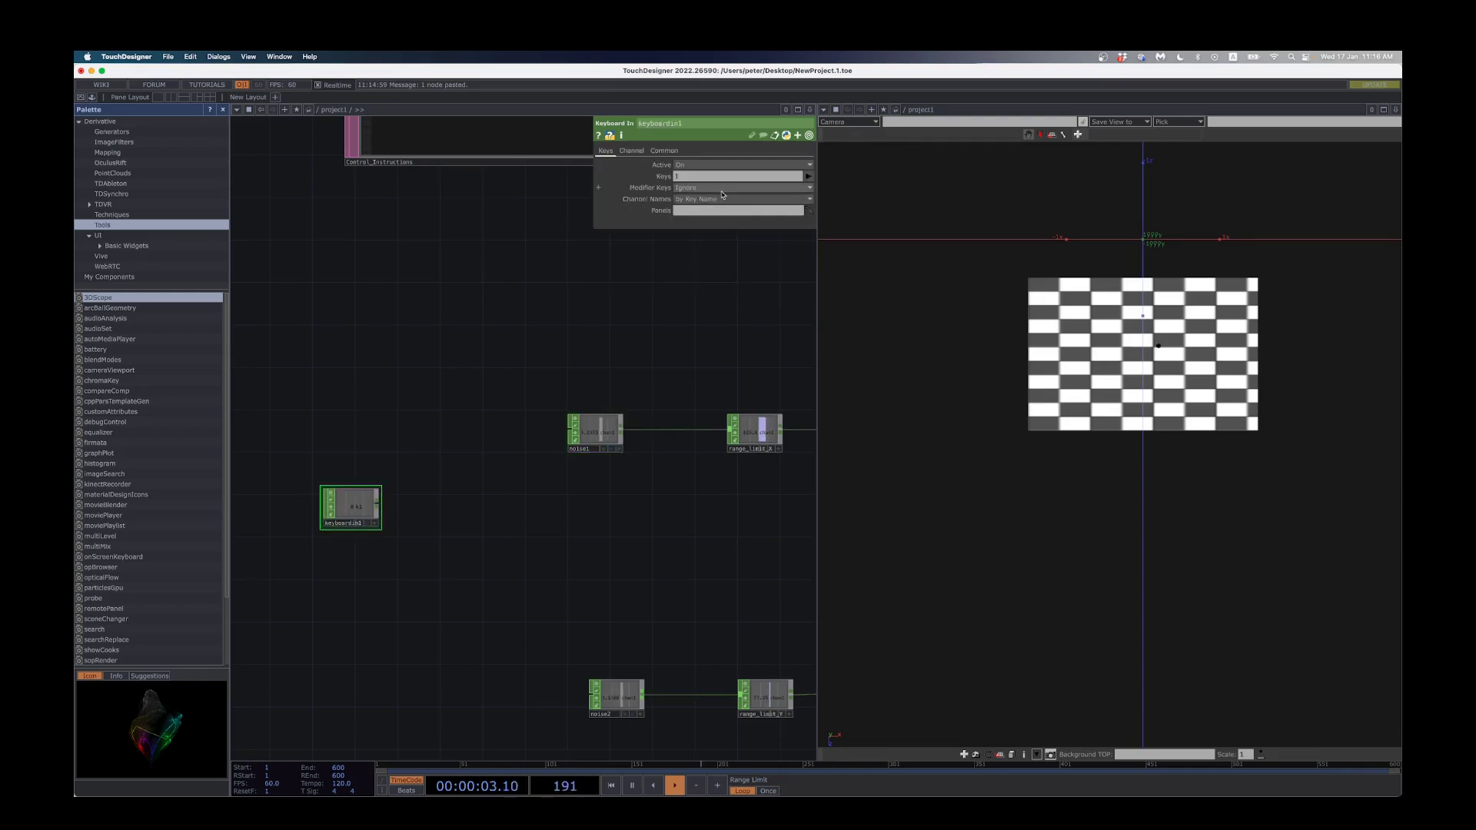
{"action": "right_click", "coordinate": [379, 509]}
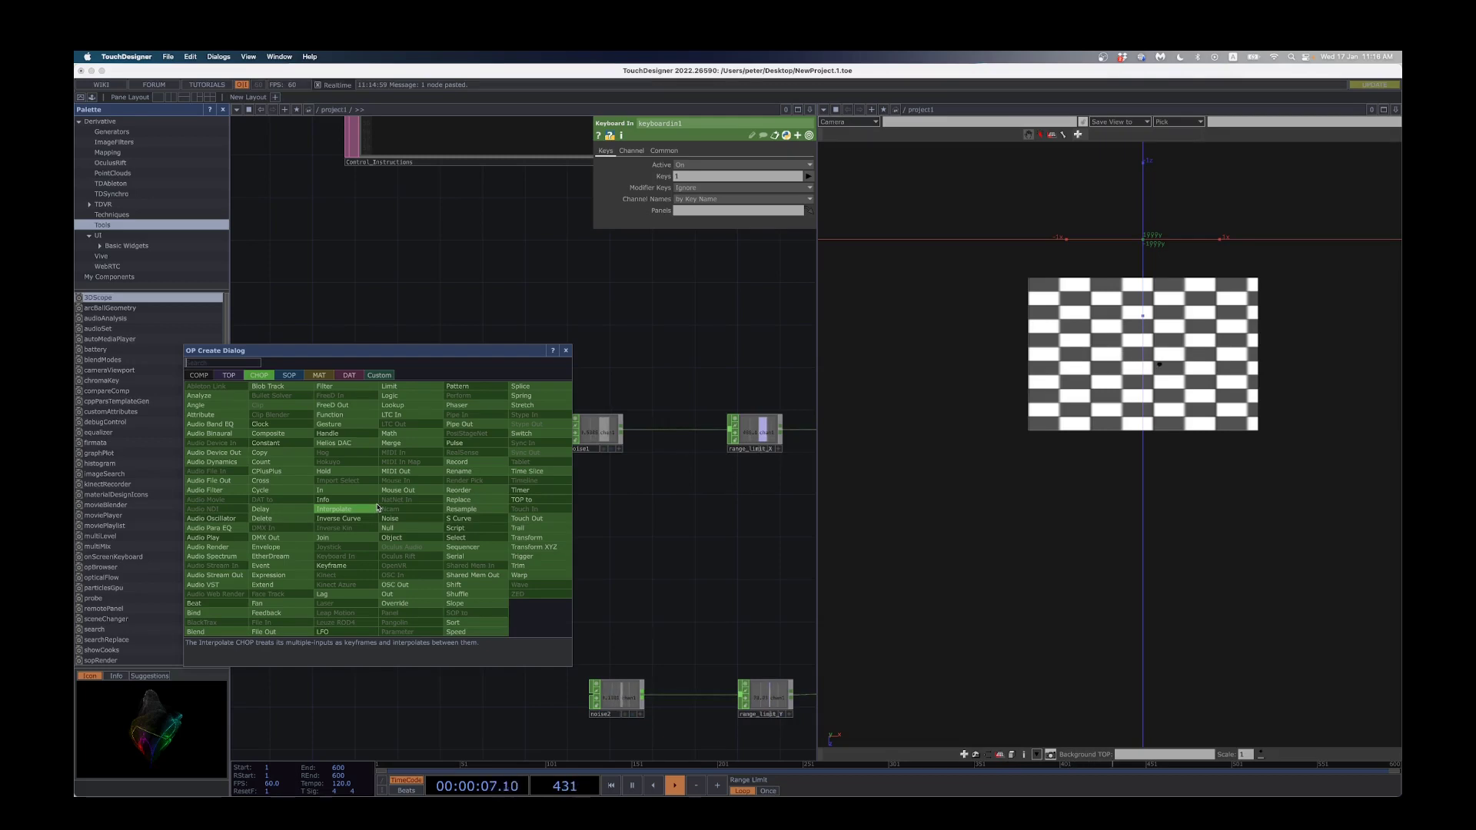
{"action": "key", "text": "Escape"}
{"action": "right_click", "coordinate": [394, 511]}
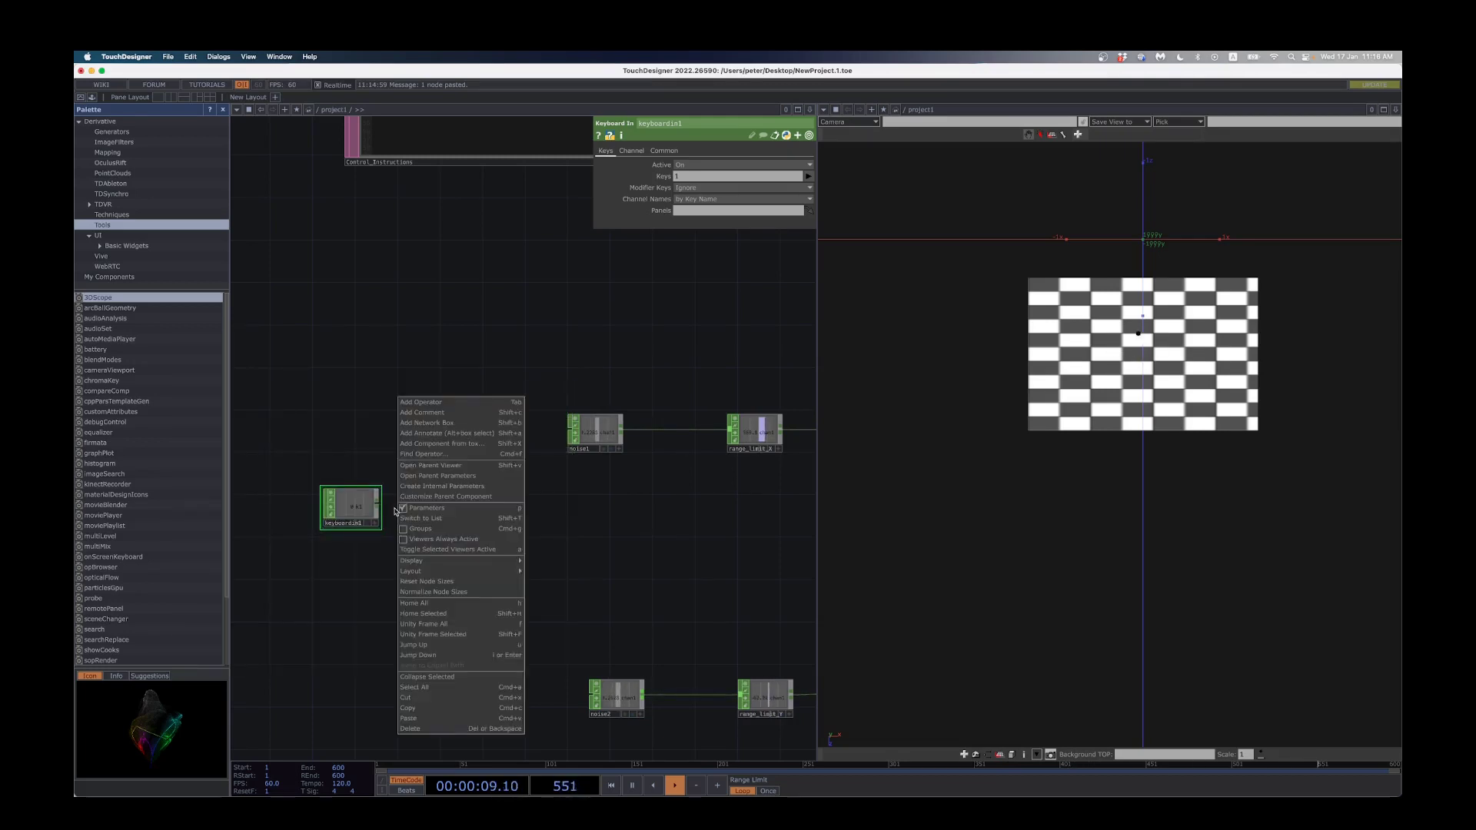
{"action": "left_click", "coordinate": [386, 474]}
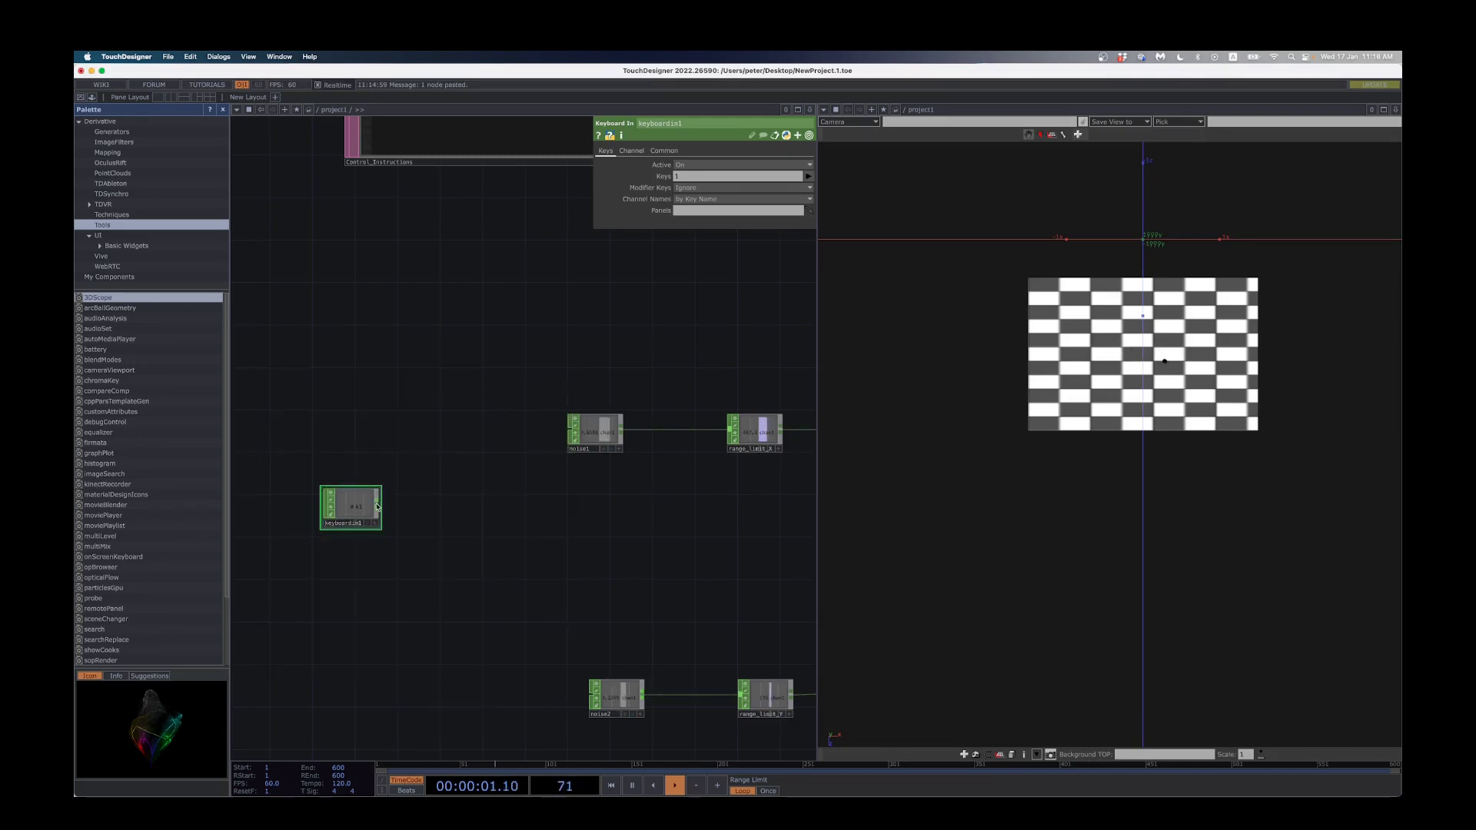
Step: Add a Logic CHOP wired to the Keyboard In CHOP's output and place it between that node and noise1
{"action": "left_click", "coordinate": [377, 507]}
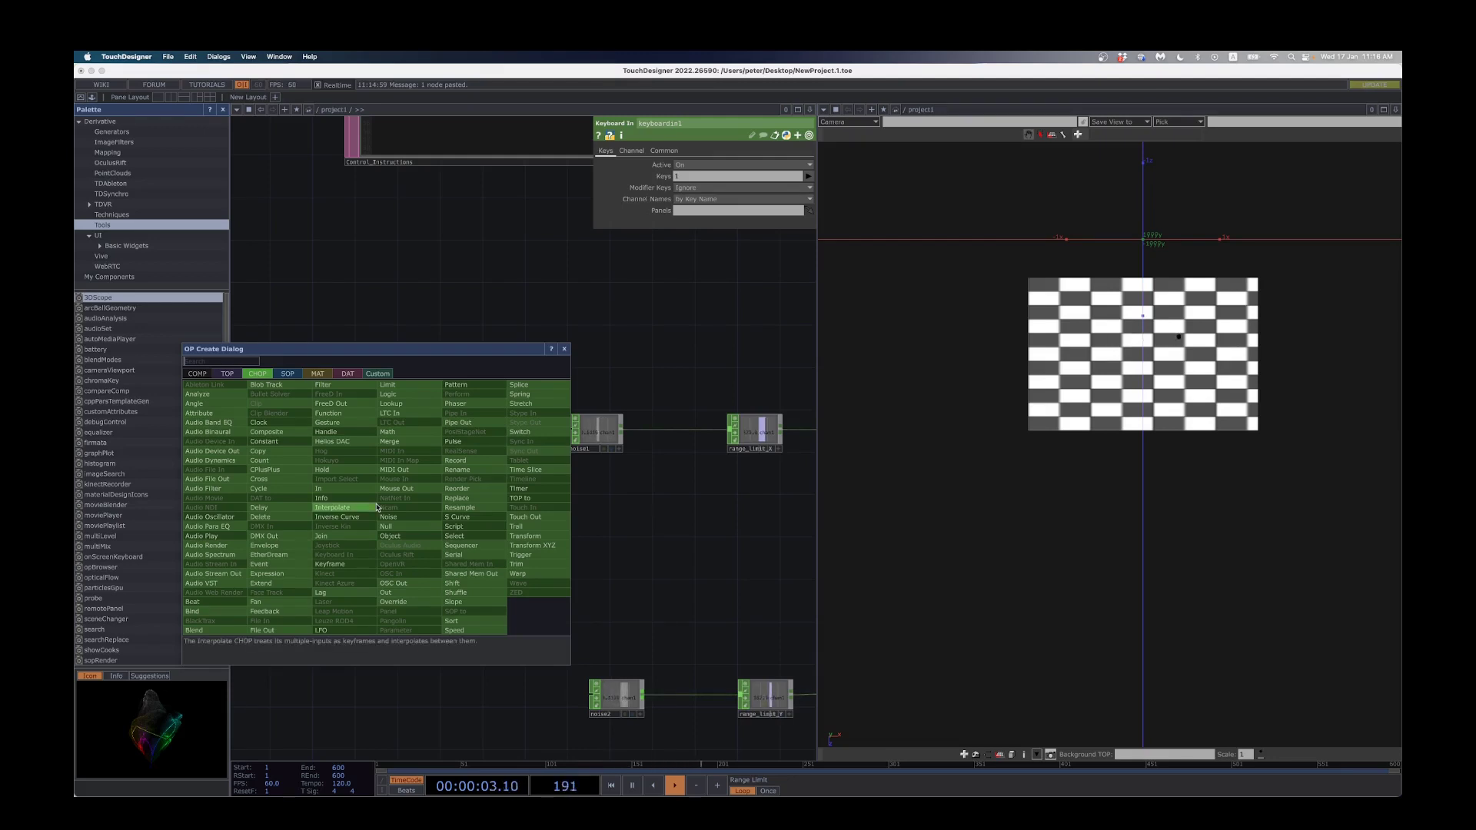
{"action": "type", "text": "log"}
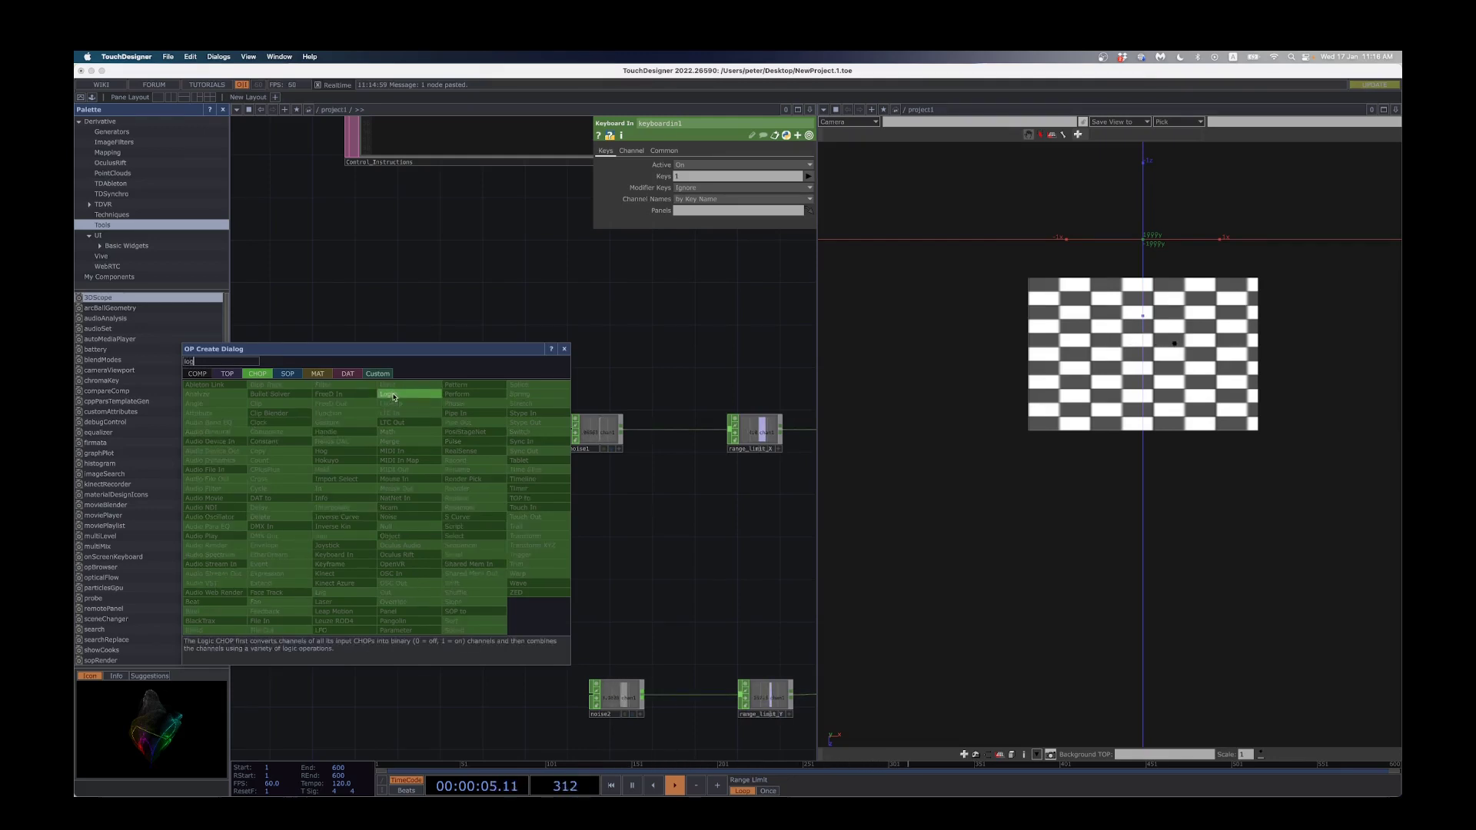
{"action": "key", "text": "Return"}
{"action": "left_click", "coordinate": [452, 469]}
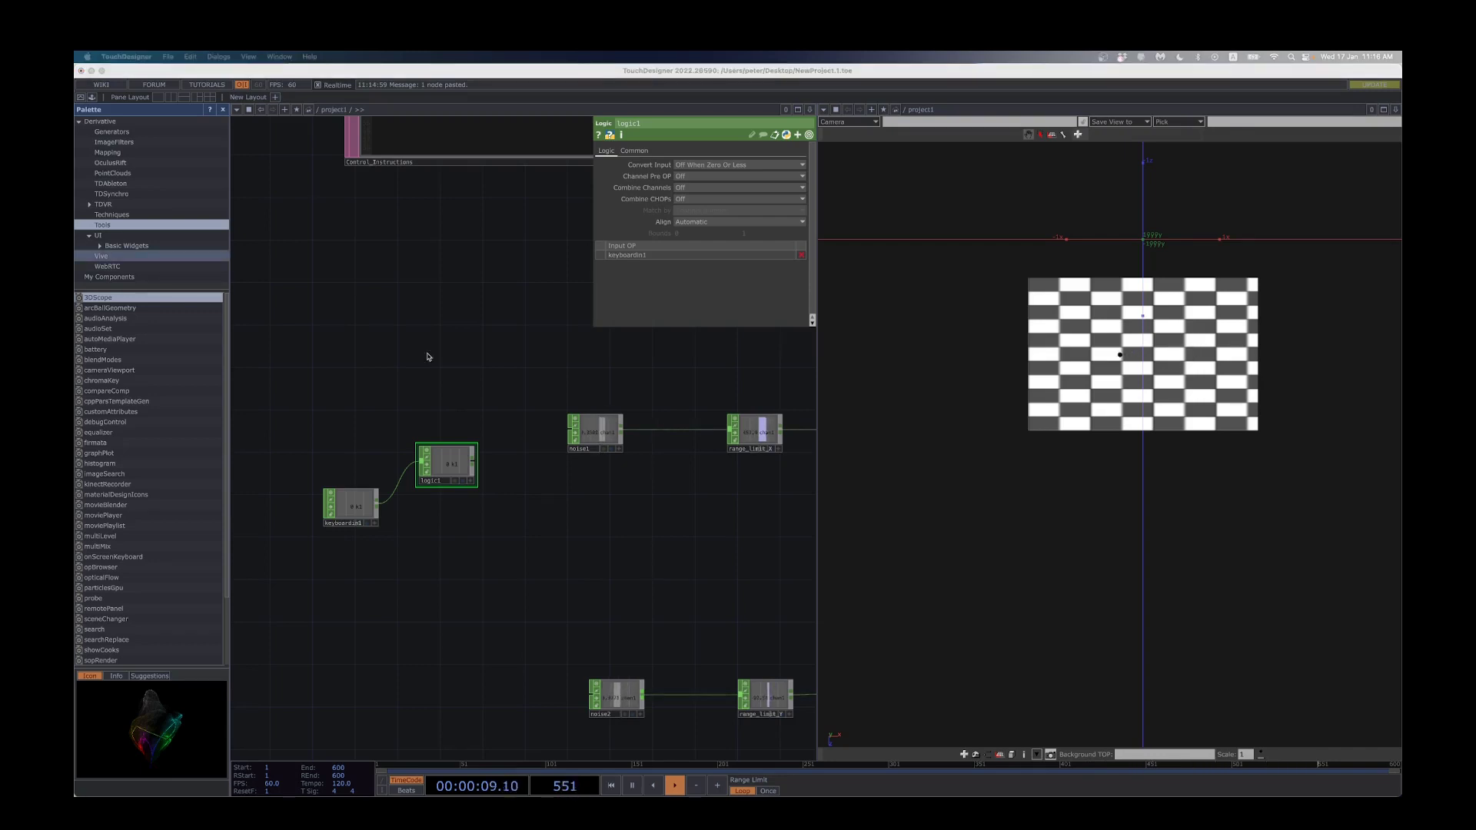
Step: Set the Logic CHOP's Channel Pre OP to Toggle
{"action": "left_click", "coordinate": [690, 179]}
{"action": "left_click", "coordinate": [690, 176]}
{"action": "left_click", "coordinate": [666, 237]}
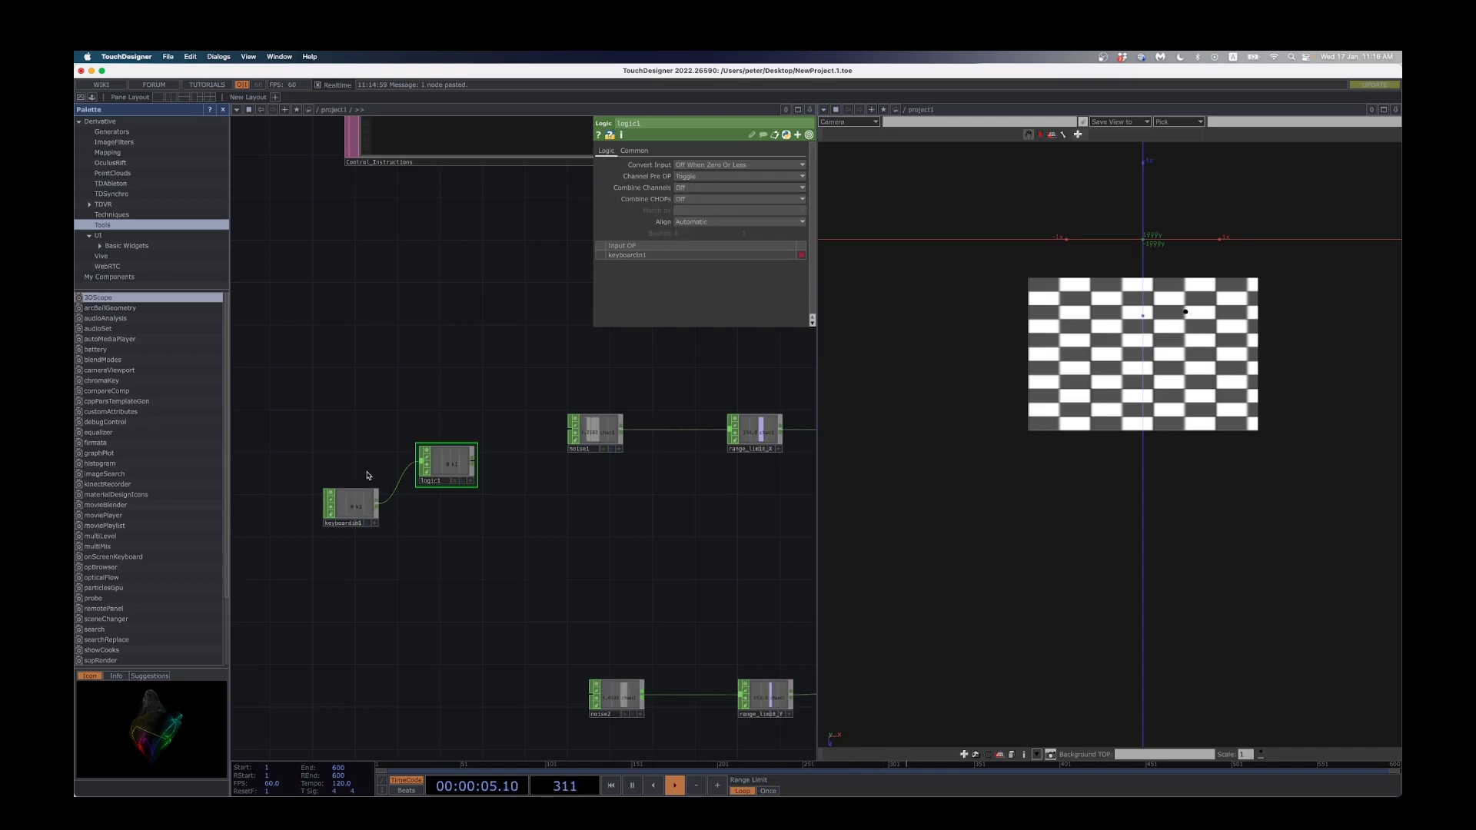
Step: Test the Logic CHOP's toggle by triggering the assigned keyboard input 1 repeatedly
{"action": "key", "text": "1"}
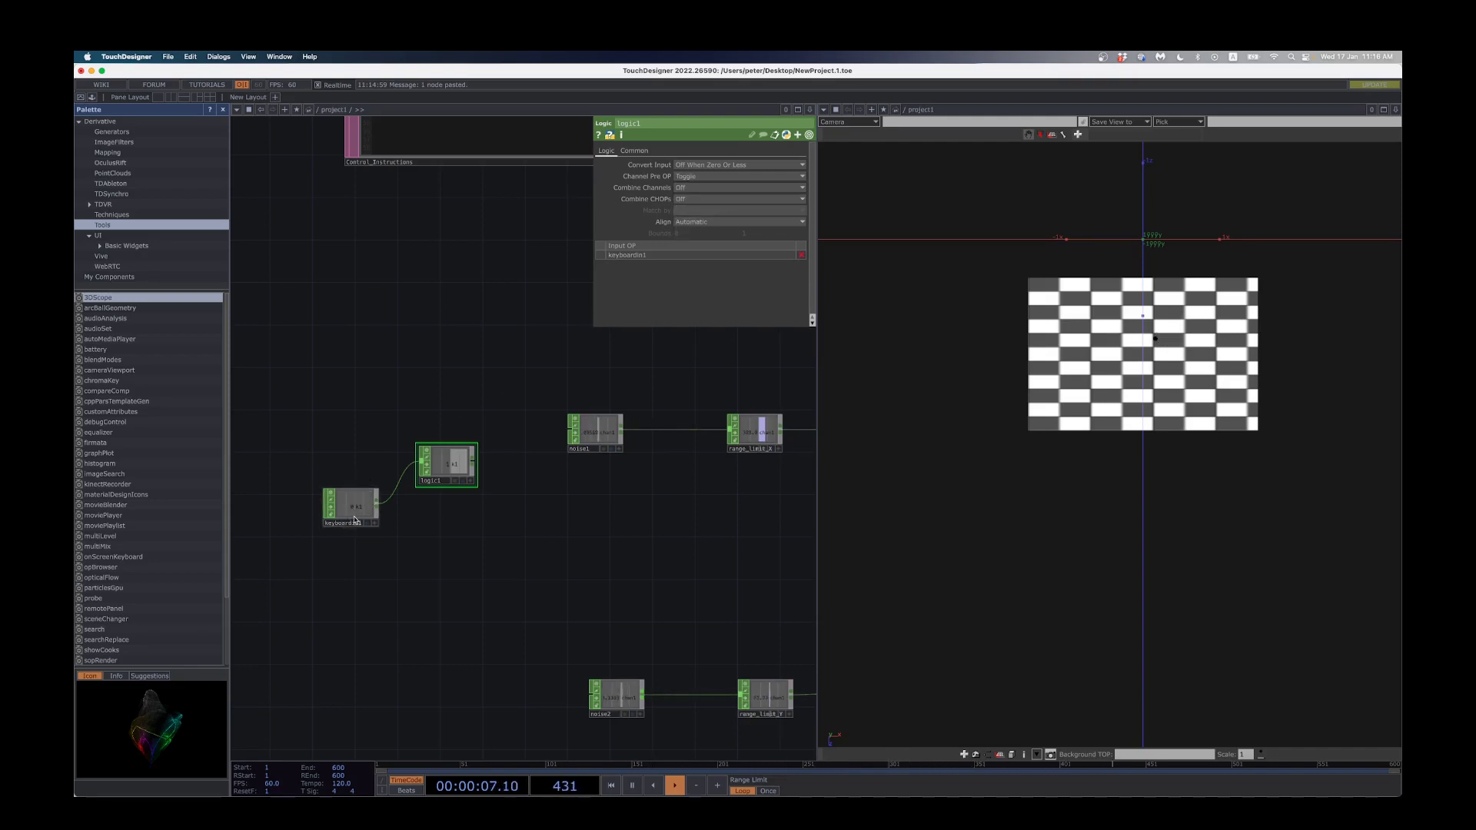
{"action": "key", "text": "1"}
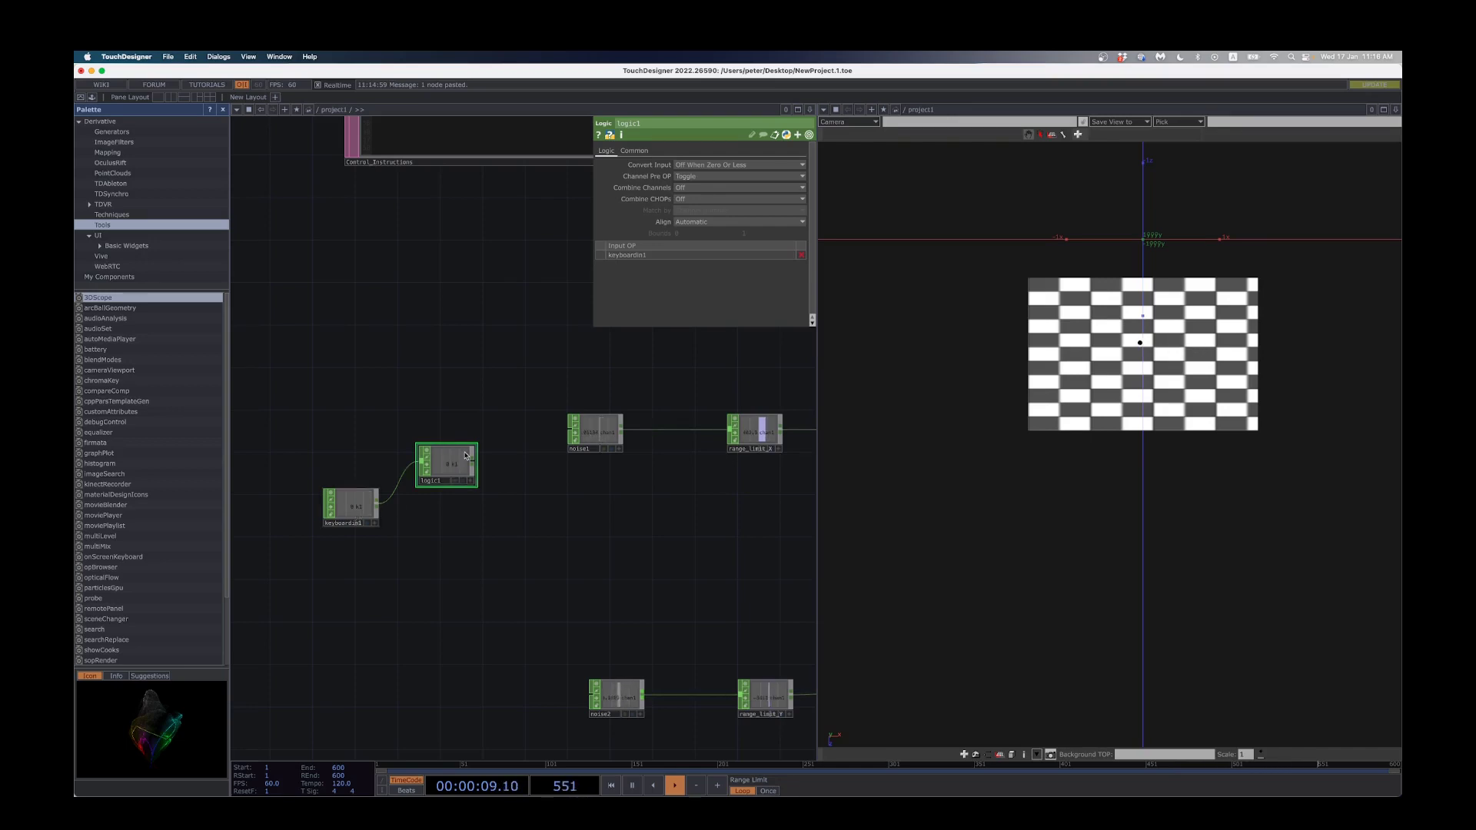
{"action": "key", "text": "1"}
{"action": "key", "text": "1"}
{"action": "key", "text": "1"}
{"action": "key", "text": "1"}
{"action": "key", "text": "1"}
{"action": "key", "text": "1"}
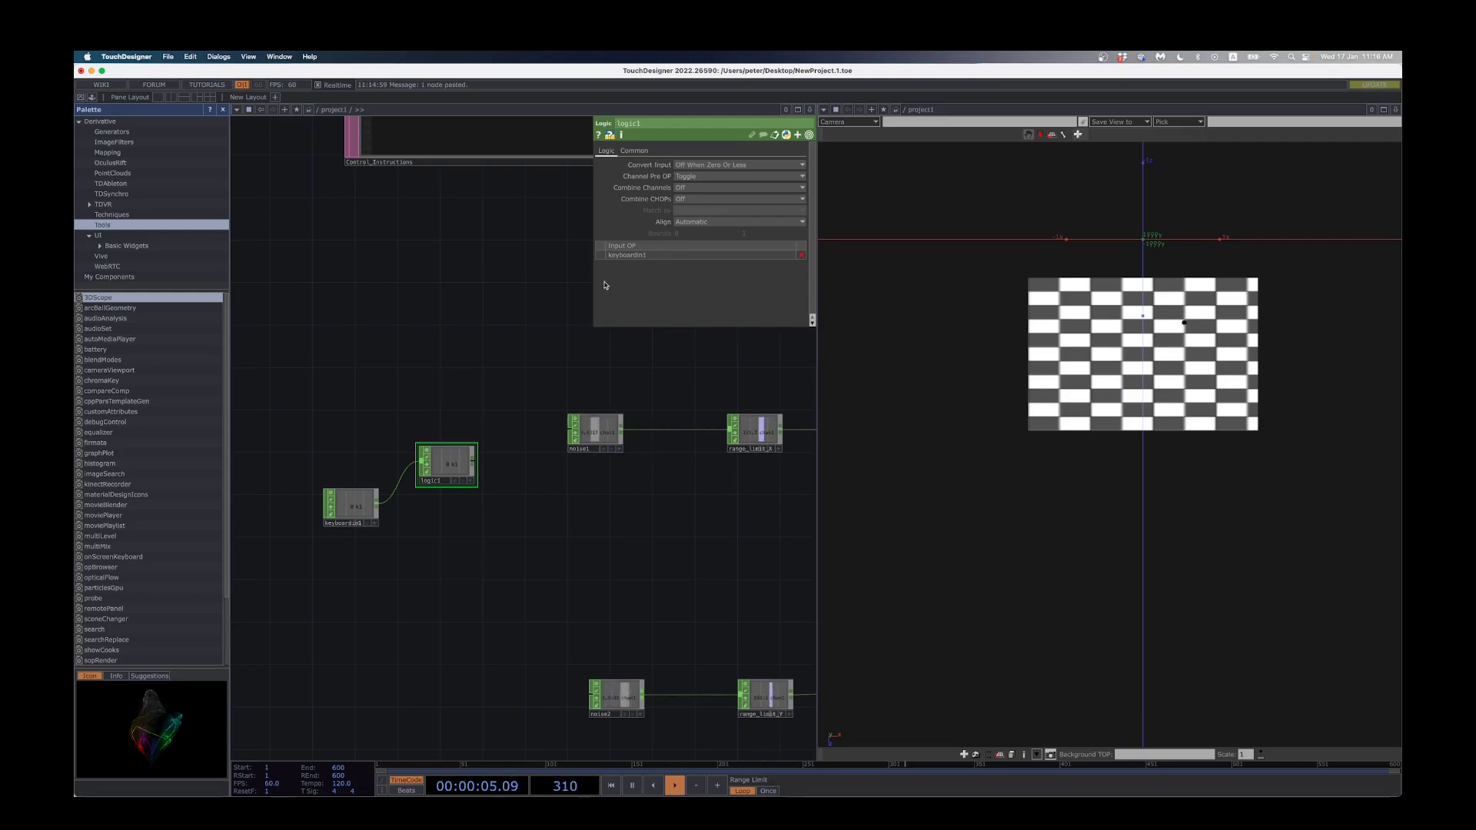
Step: Link logic1's k1 channel to the Reset parameter of noise1, activating logic1's viewer for the transfer and deactivating it when done
{"action": "left_click", "coordinate": [602, 437]}
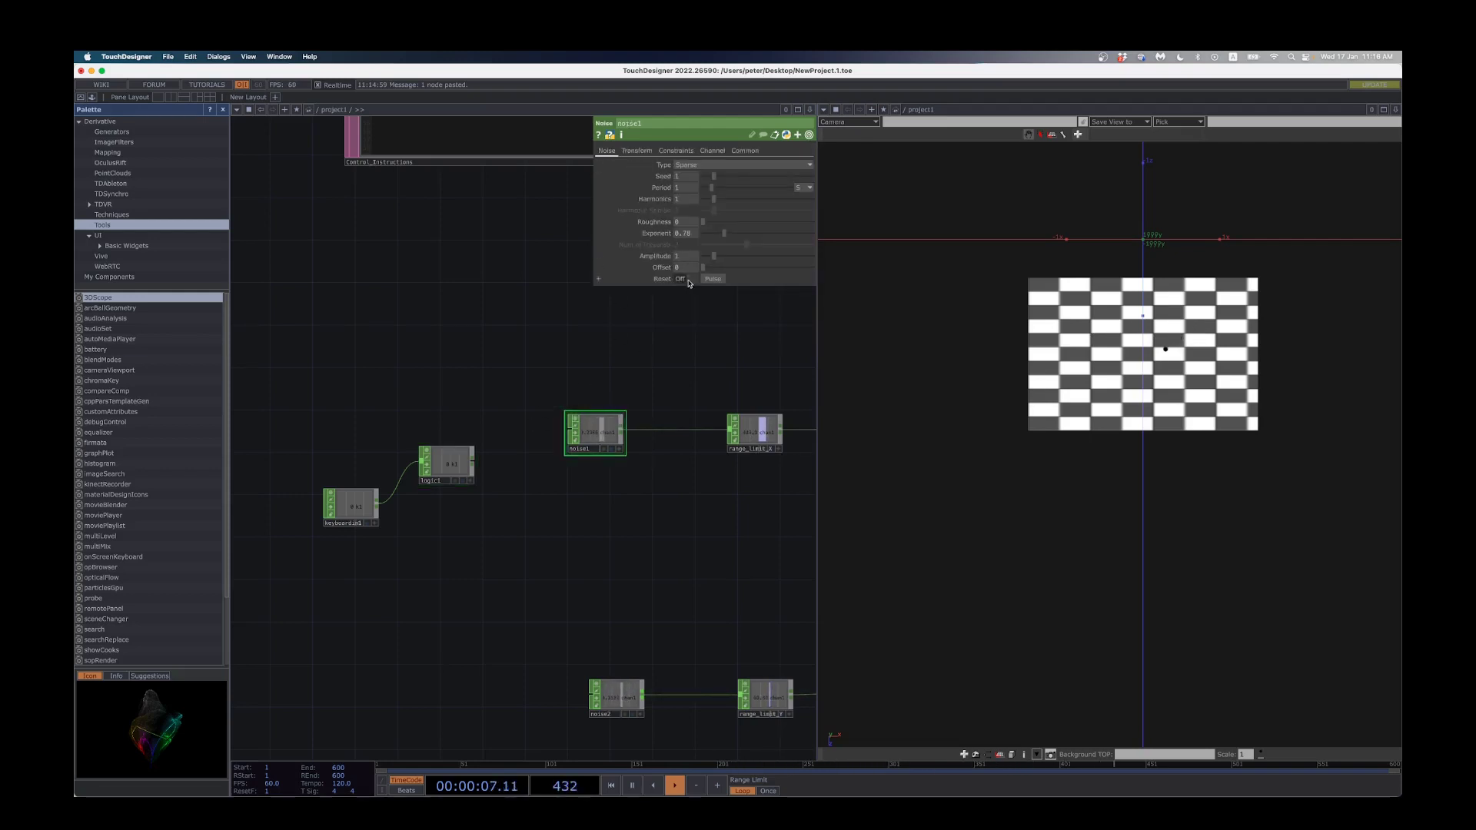
{"action": "left_click", "coordinate": [472, 484]}
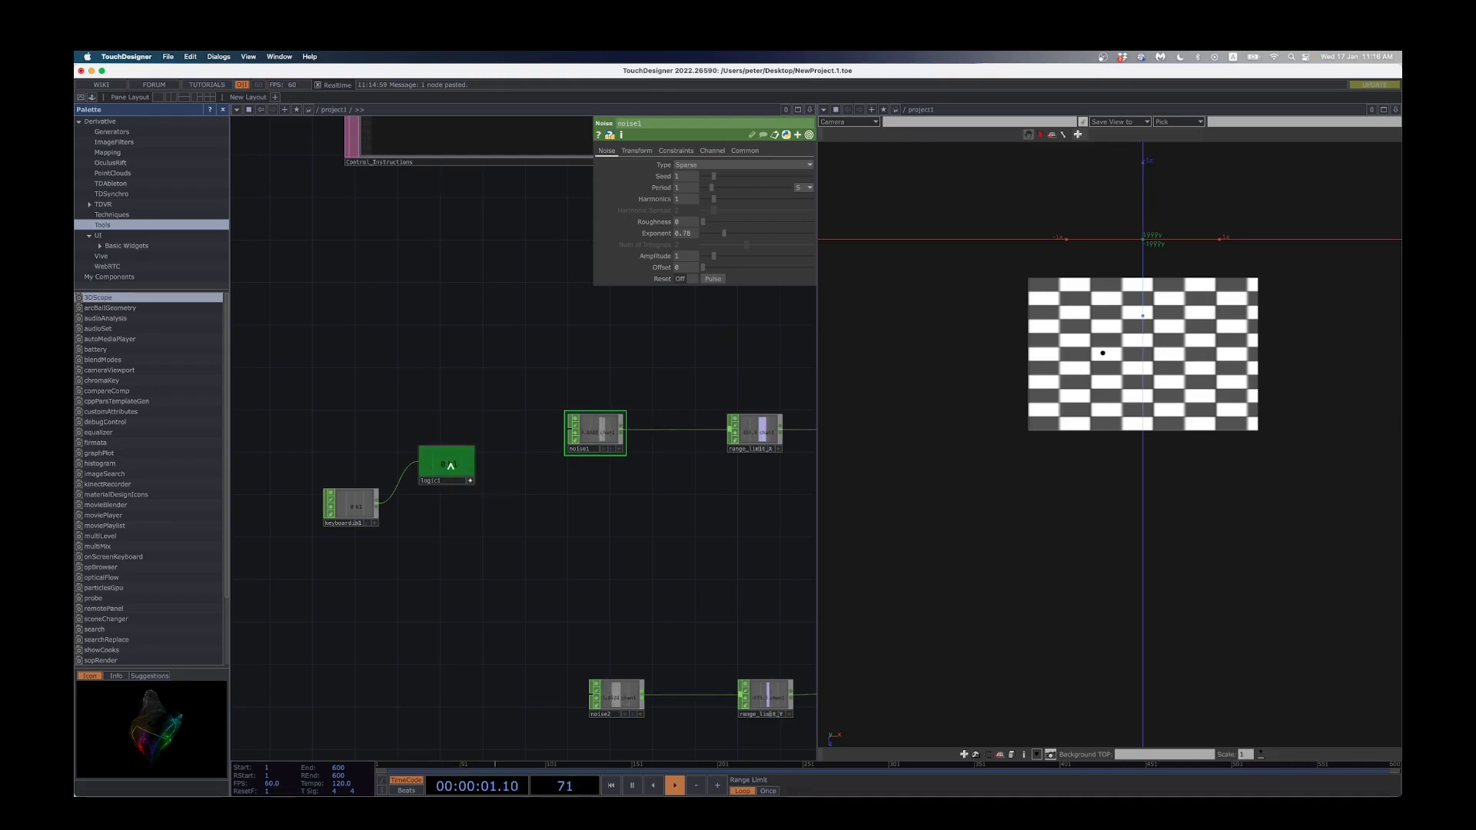
{"action": "left_click_drag", "start_coordinate": [448, 464], "coordinate": [498, 404]}
{"action": "left_click_drag", "start_coordinate": [618, 297], "coordinate": [680, 281]}
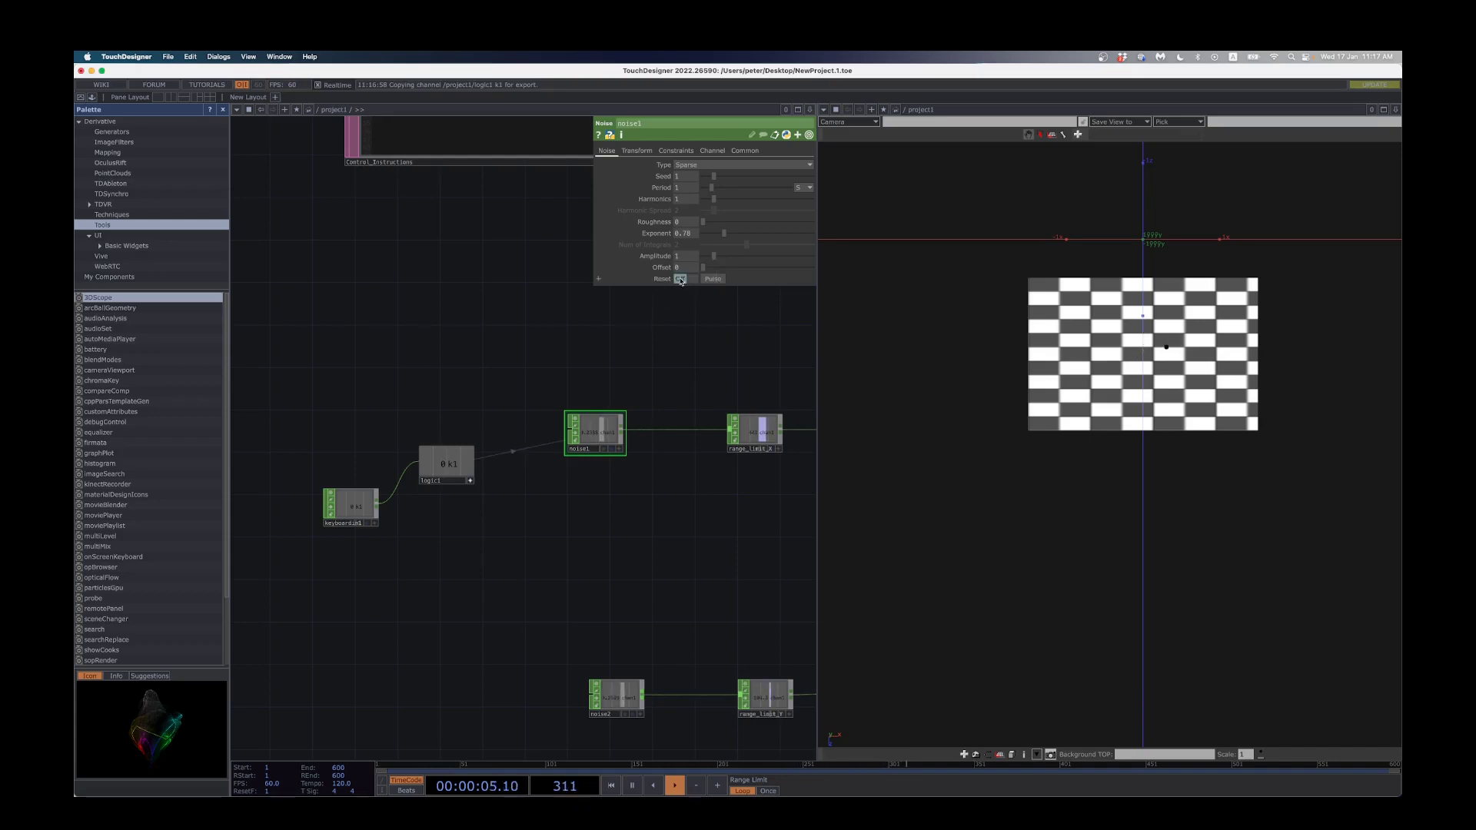
{"action": "left_click", "coordinate": [470, 482]}
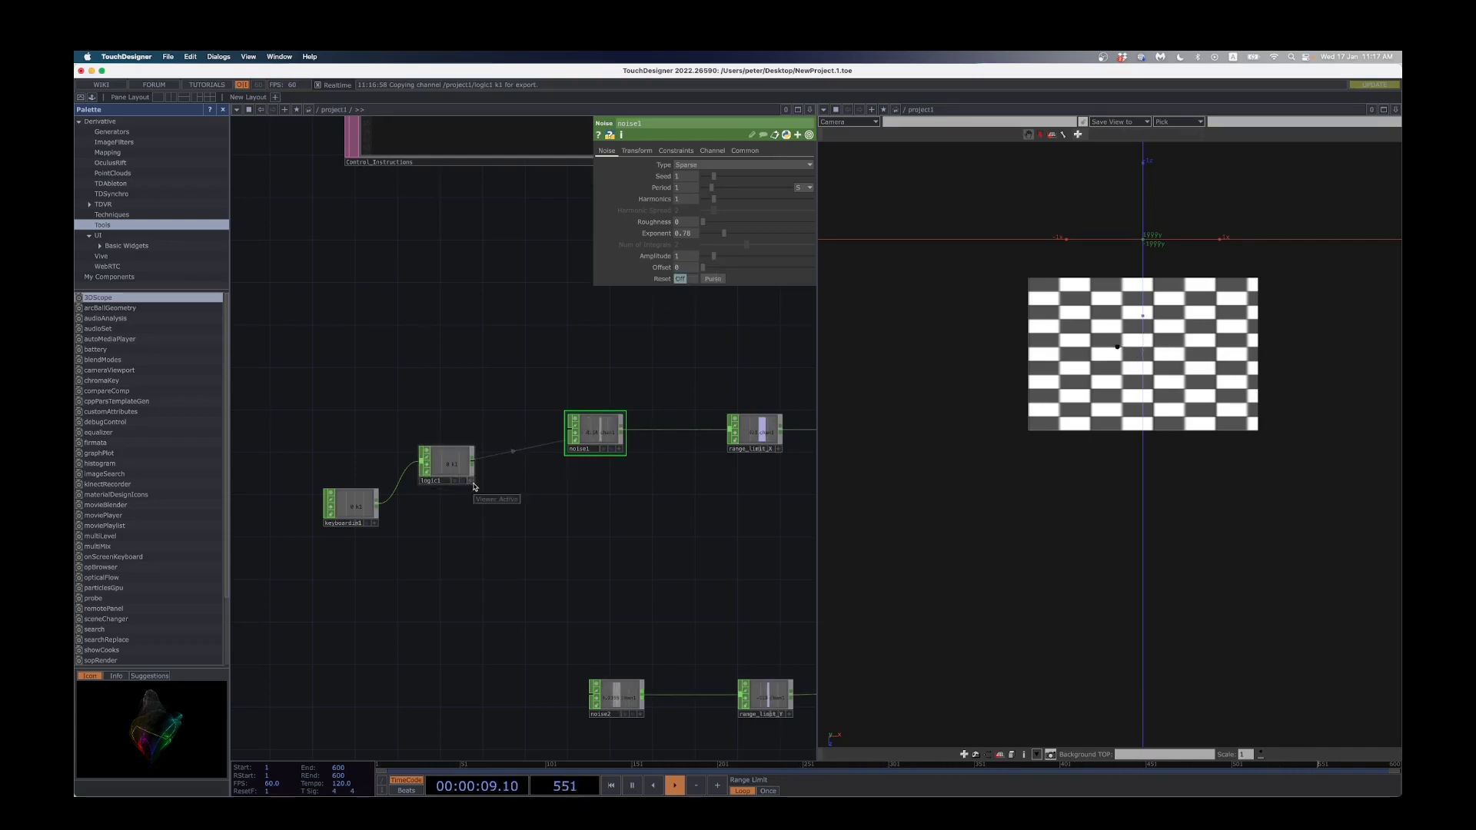
Step: Test whether keyboard input 1 toggles noise1's Reset on and off
{"action": "key", "text": "a"}
{"action": "key", "text": "a"}
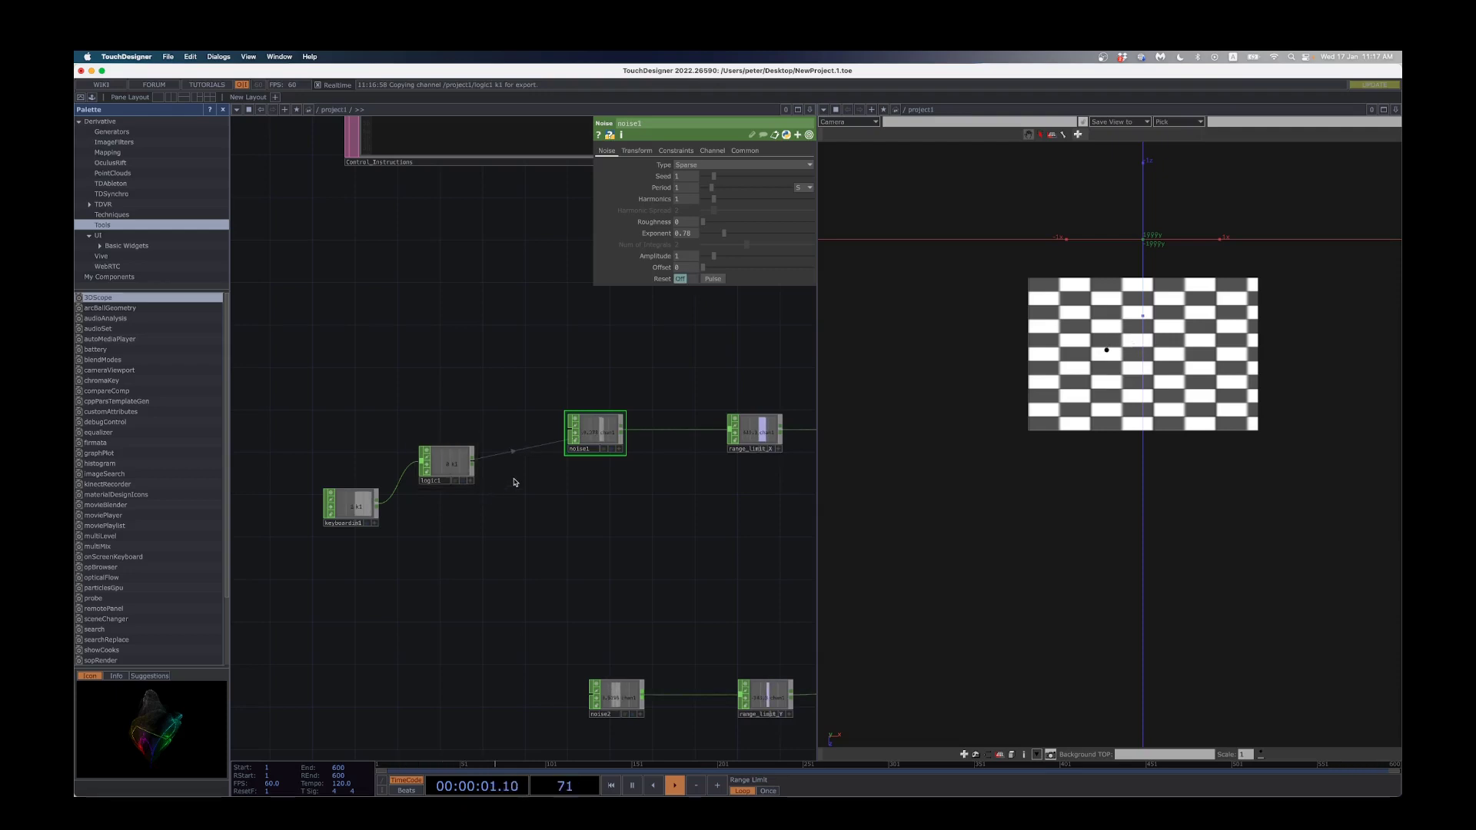
{"action": "key", "text": "1"}
{"action": "key", "text": "1"}
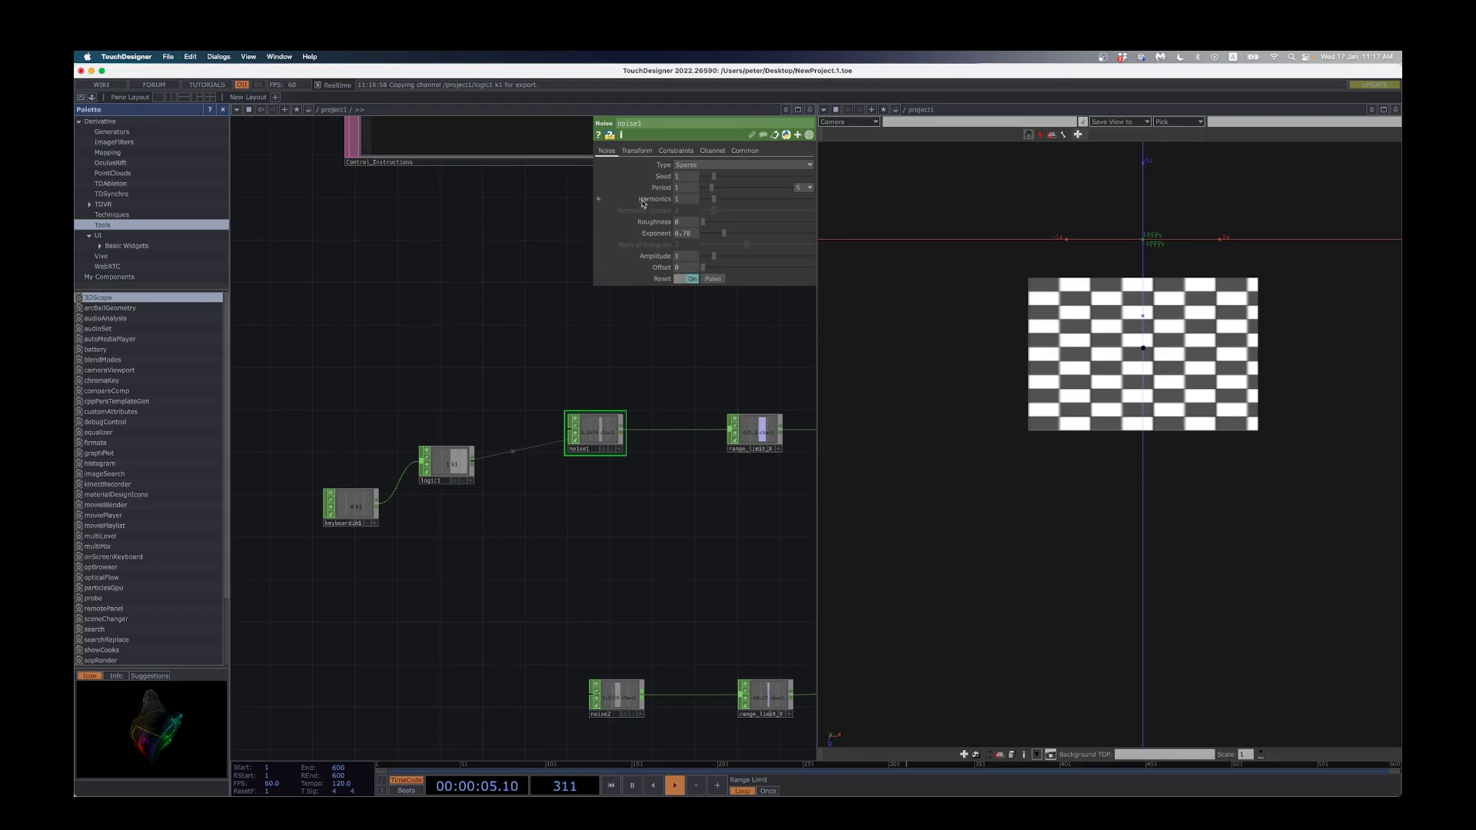
{"action": "key", "text": "1"}
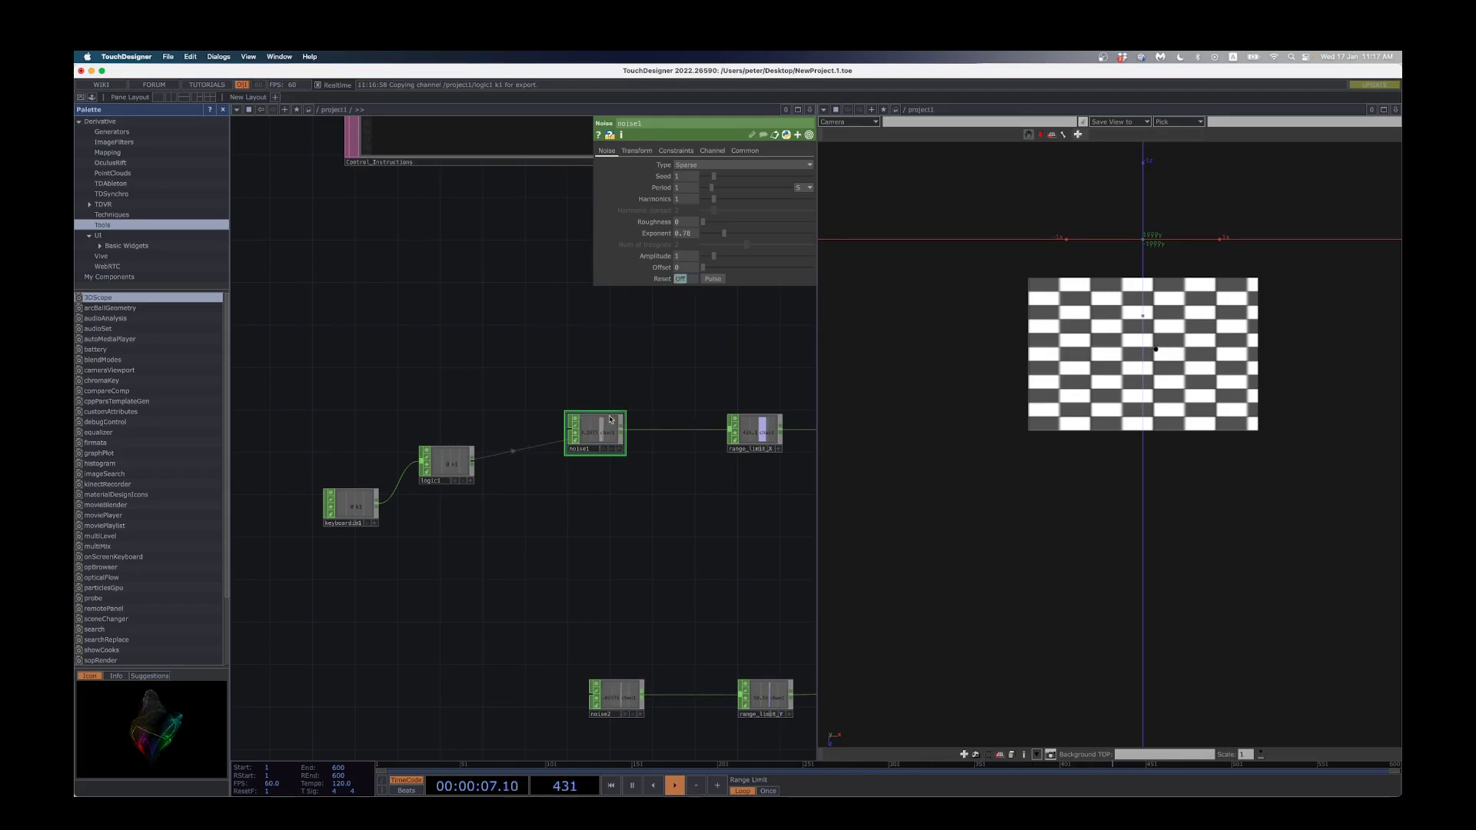
Step: Add a second Keyboard In CHOP in front of noise2 and set its Keys parameter to 2
{"action": "scroll", "coordinate": [568, 568], "scroll_direction": "down", "scroll_amount": 1}
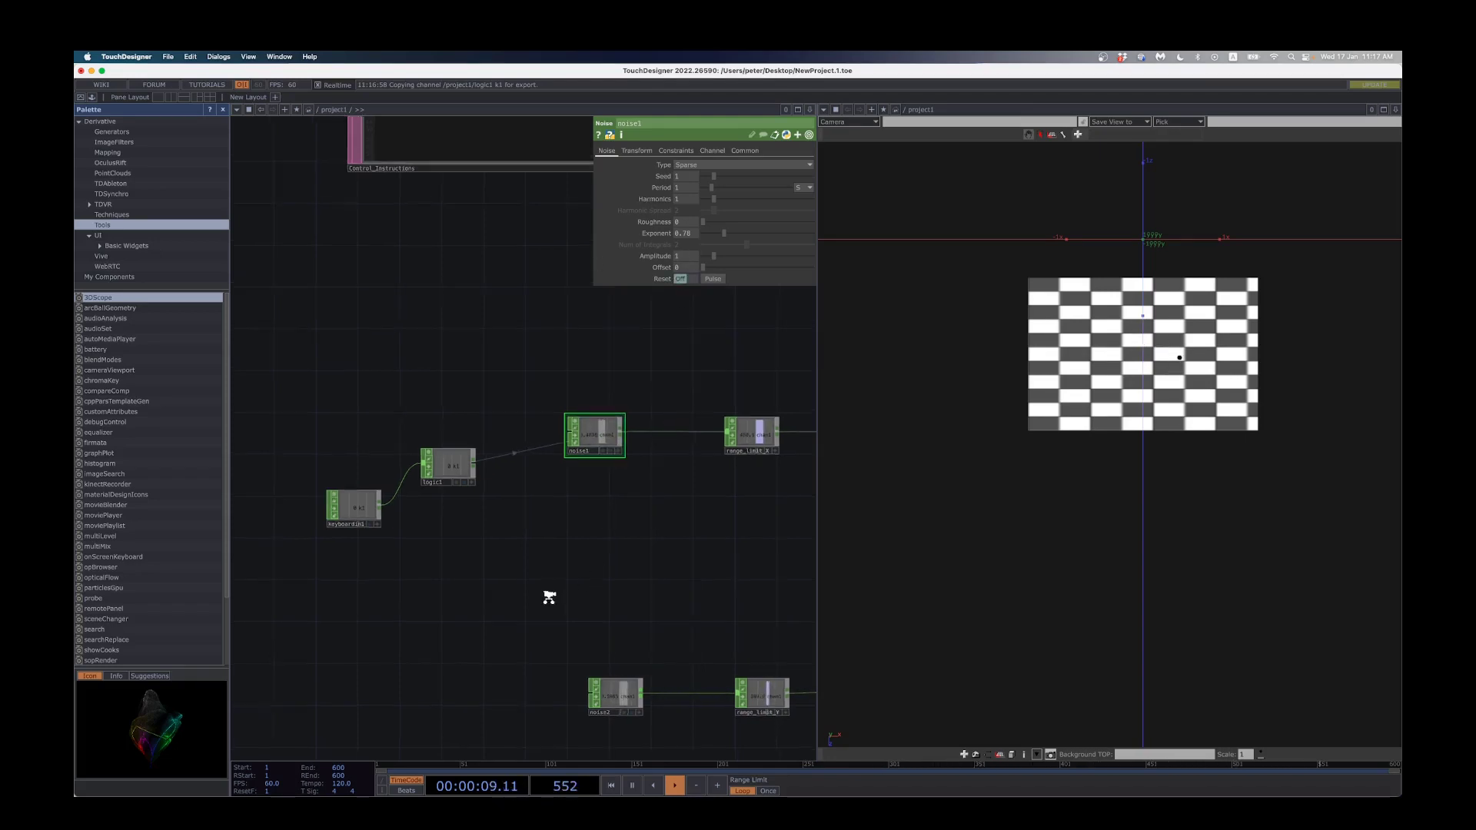
{"action": "left_click_drag", "start_coordinate": [549, 597], "coordinate": [563, 540]}
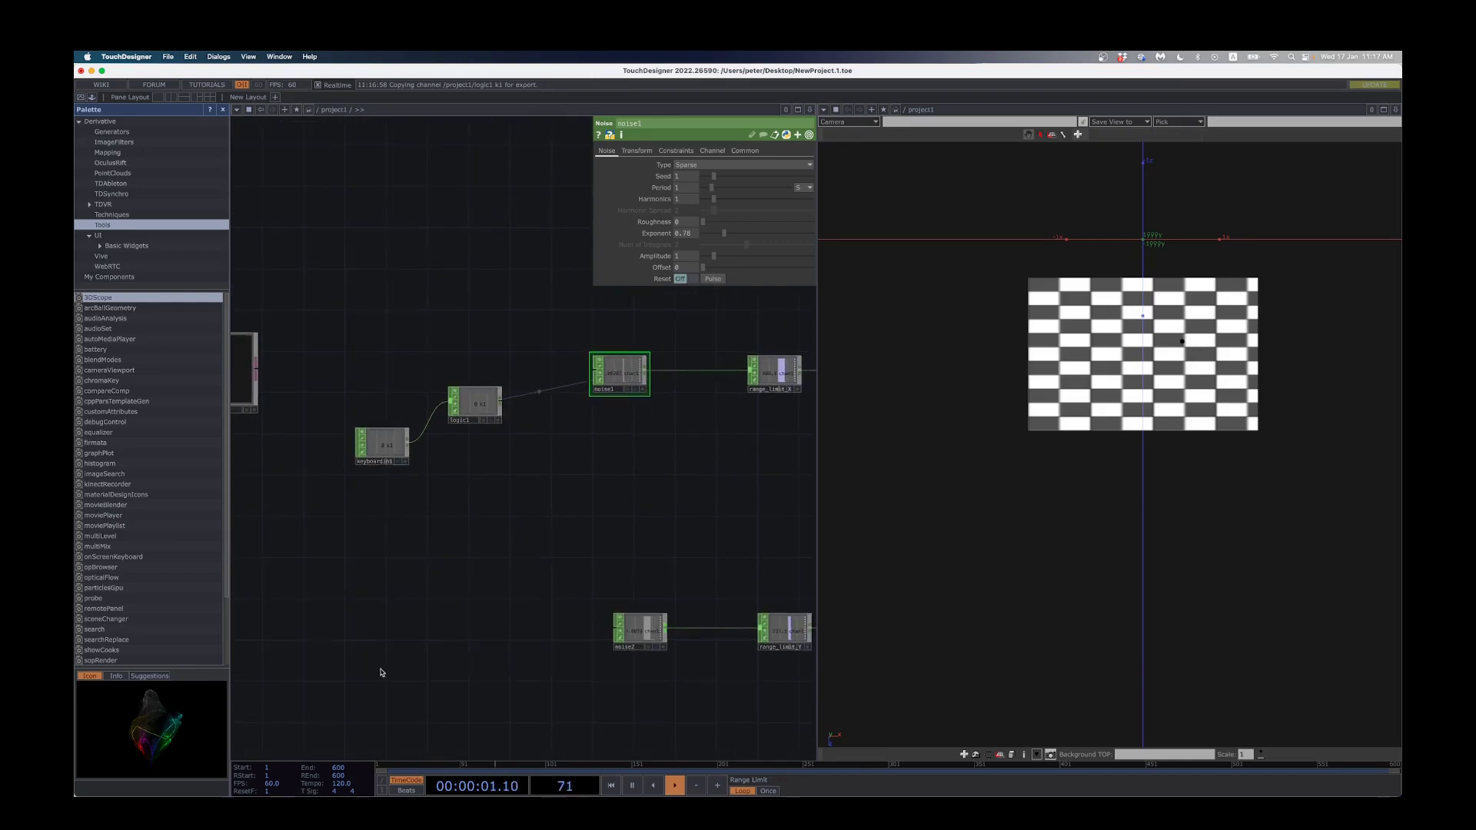
{"action": "key", "text": "Tab"}
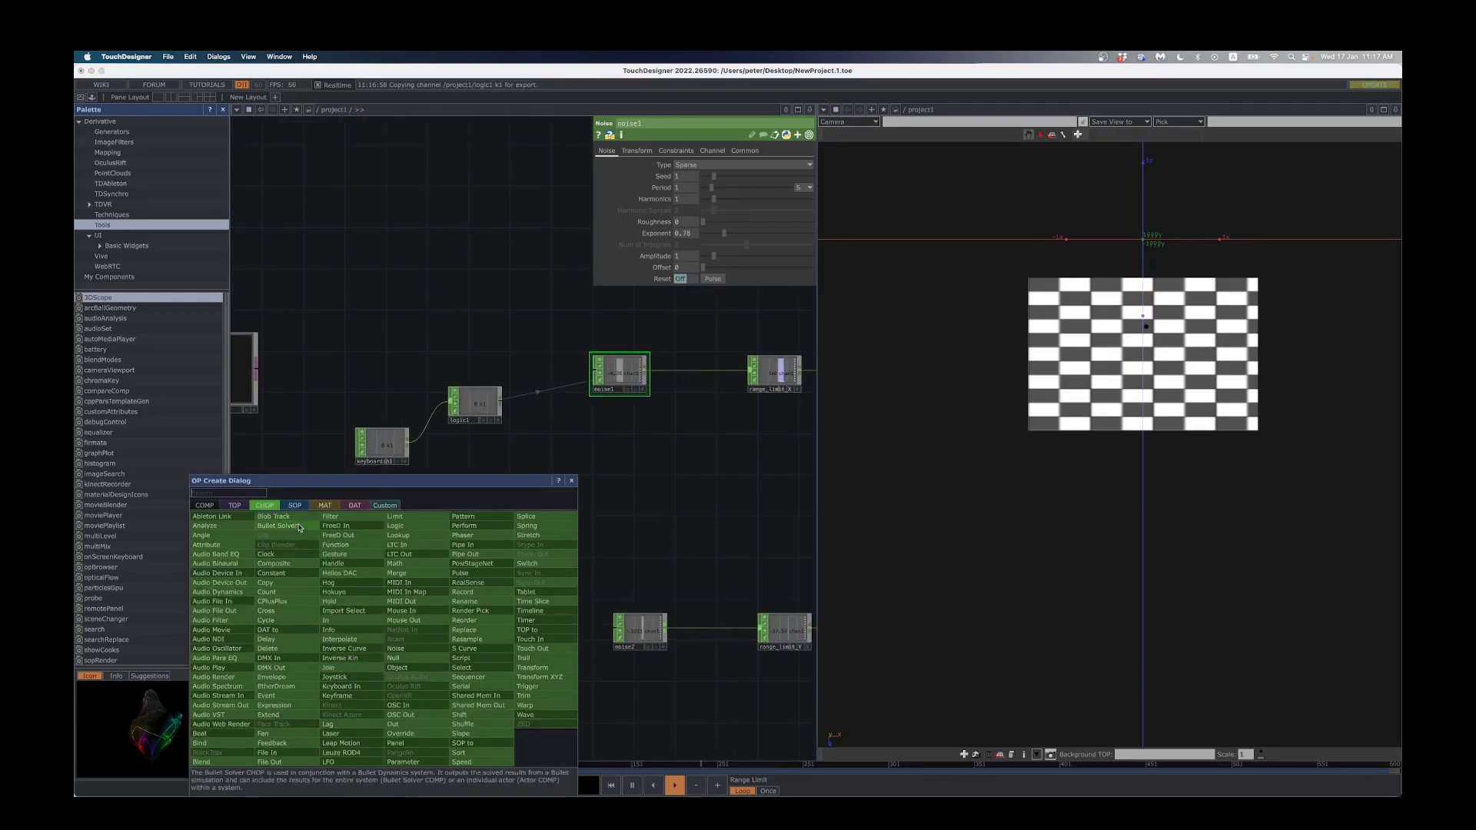
{"action": "type", "text": "key"}
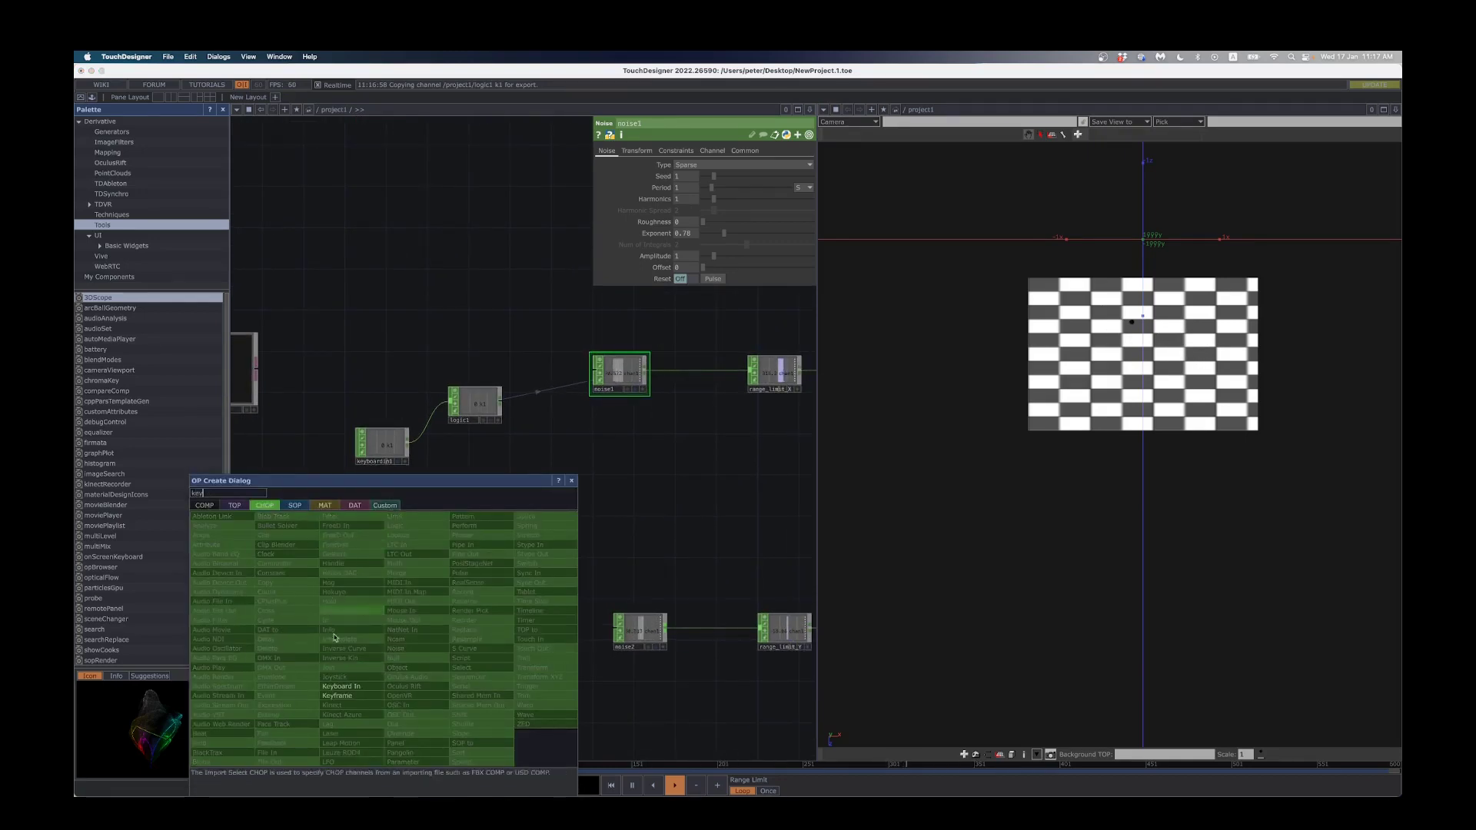
{"action": "left_click", "coordinate": [342, 687]}
{"action": "left_click", "coordinate": [365, 666]}
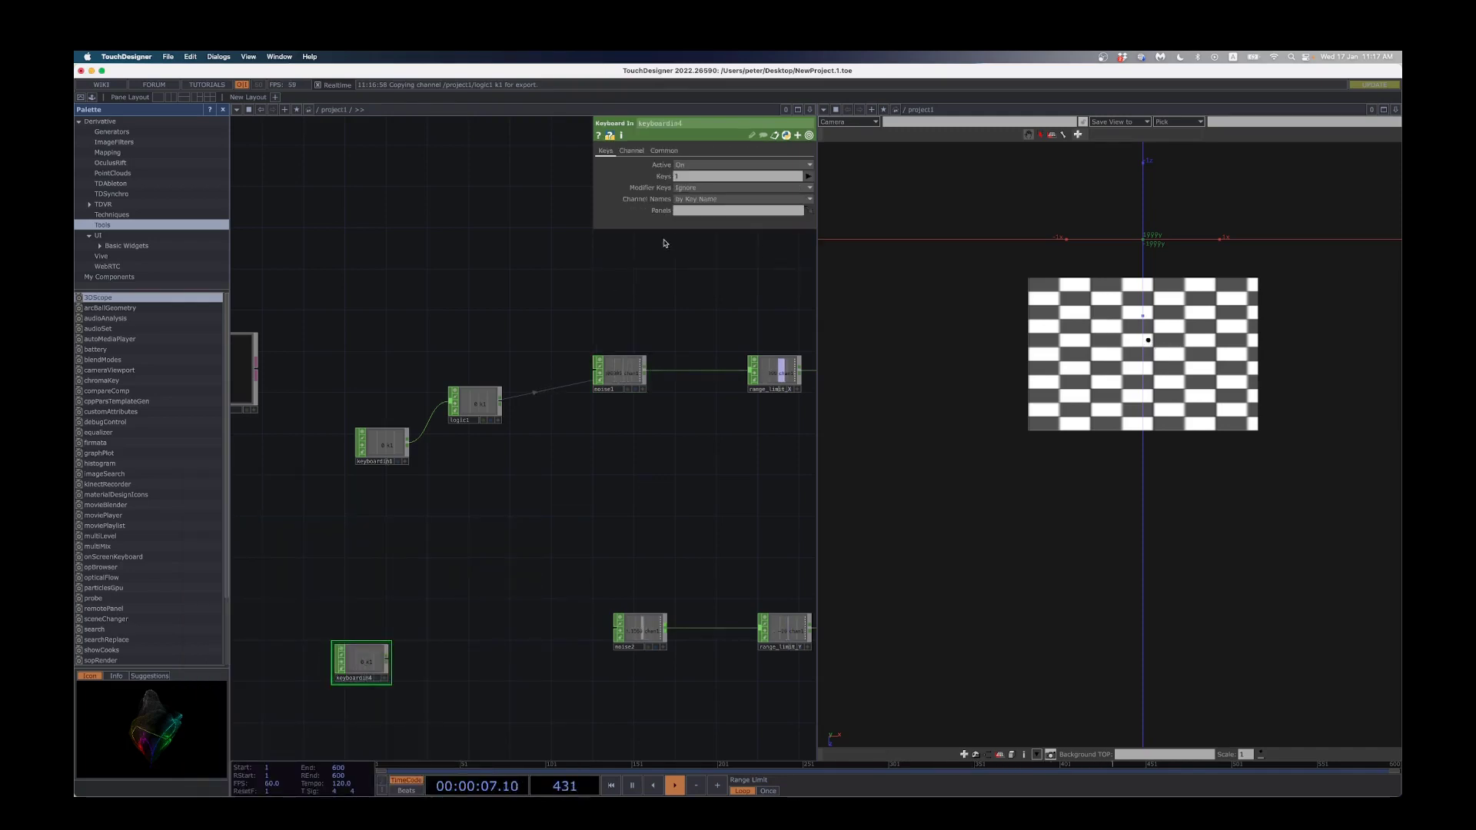
{"action": "left_click", "coordinate": [674, 177]}
{"action": "type", "text": "2"}
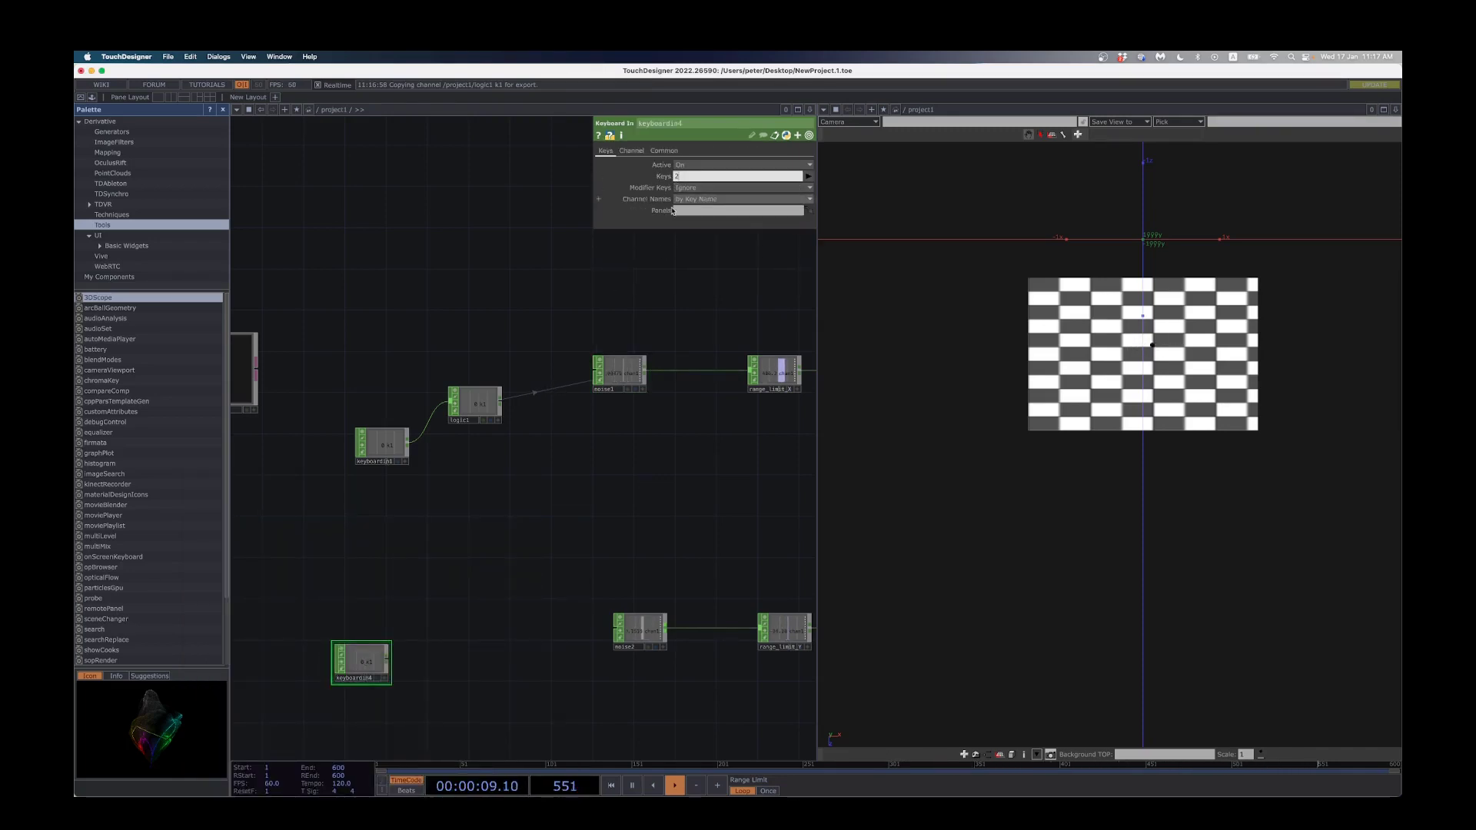
{"action": "key", "text": "Return"}
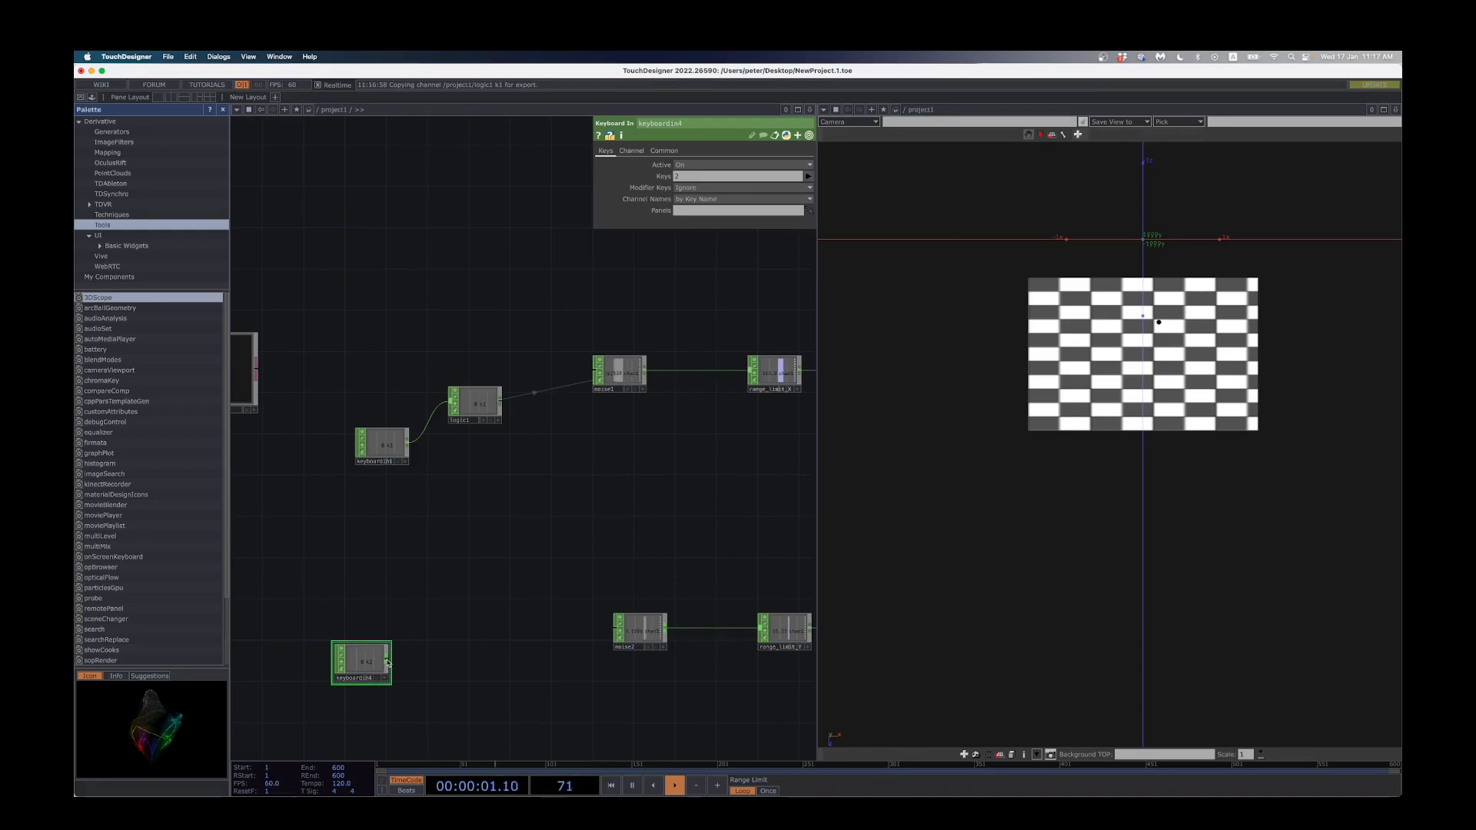
Step: Add a Logic CHOP after the second Keyboard In CHOP and set its Channel Pre OP to Toggle
{"action": "right_click", "coordinate": [388, 660]}
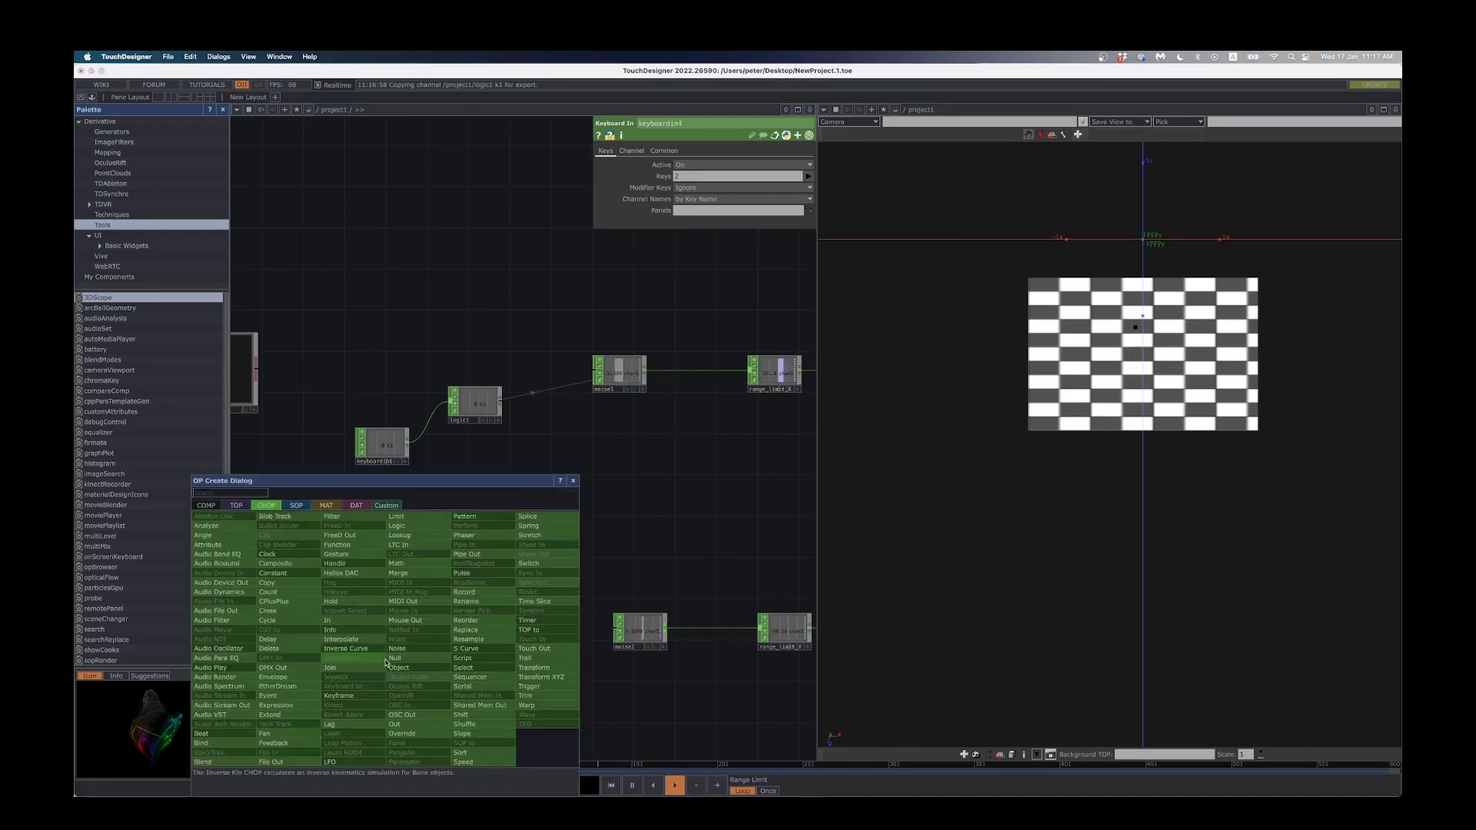
{"action": "left_click", "coordinate": [411, 525]}
{"action": "left_click", "coordinate": [491, 623]}
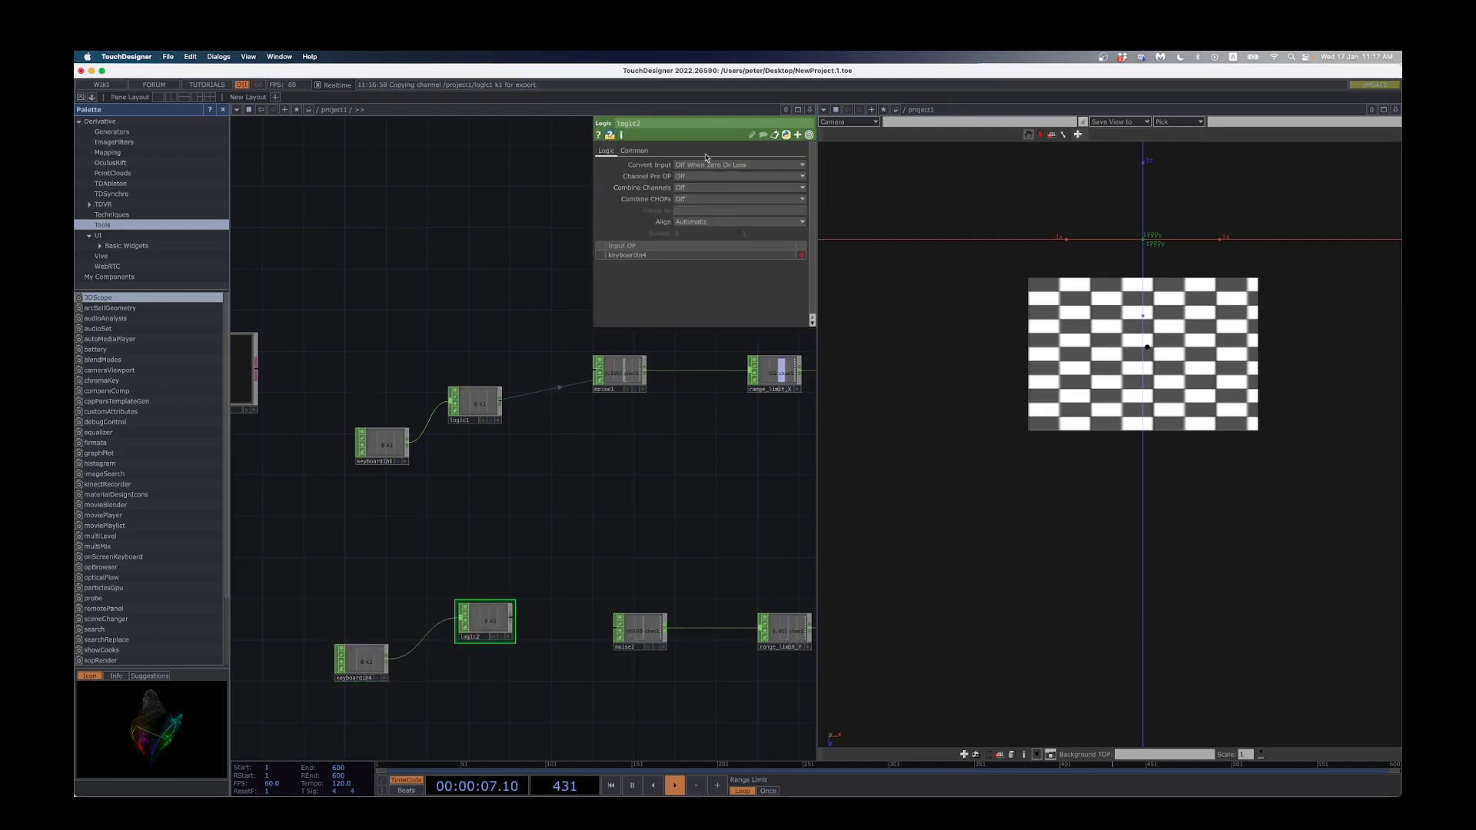
{"action": "left_click", "coordinate": [701, 187]}
{"action": "left_click", "coordinate": [695, 210]}
Step: Export logic2's k2 channel to noise2's Reset parameter, then deactivate logic2's viewer and align it with its Keyboard In CHOP
{"action": "left_click", "coordinate": [507, 637]}
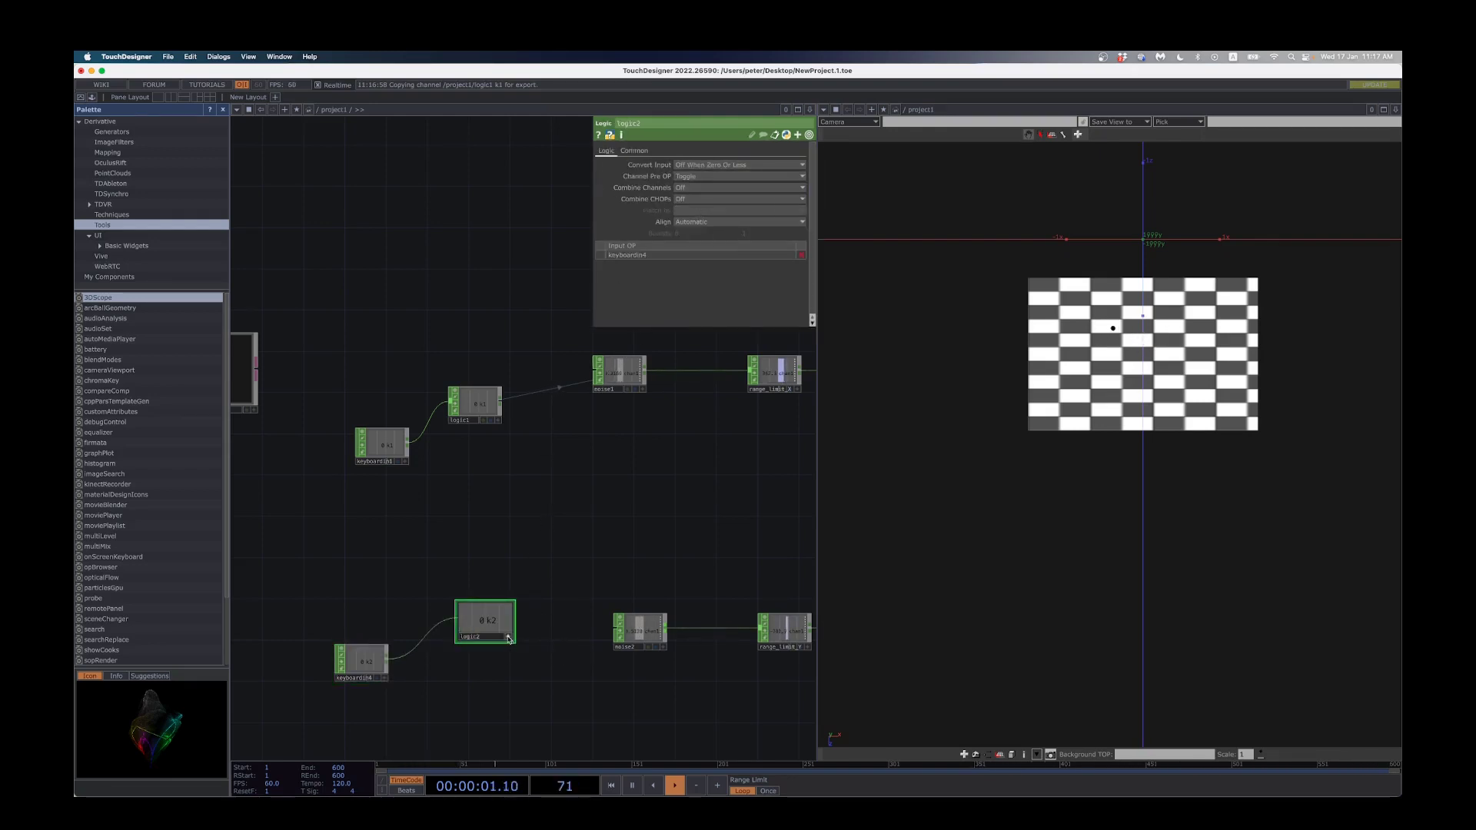
{"action": "left_click", "coordinate": [648, 648]}
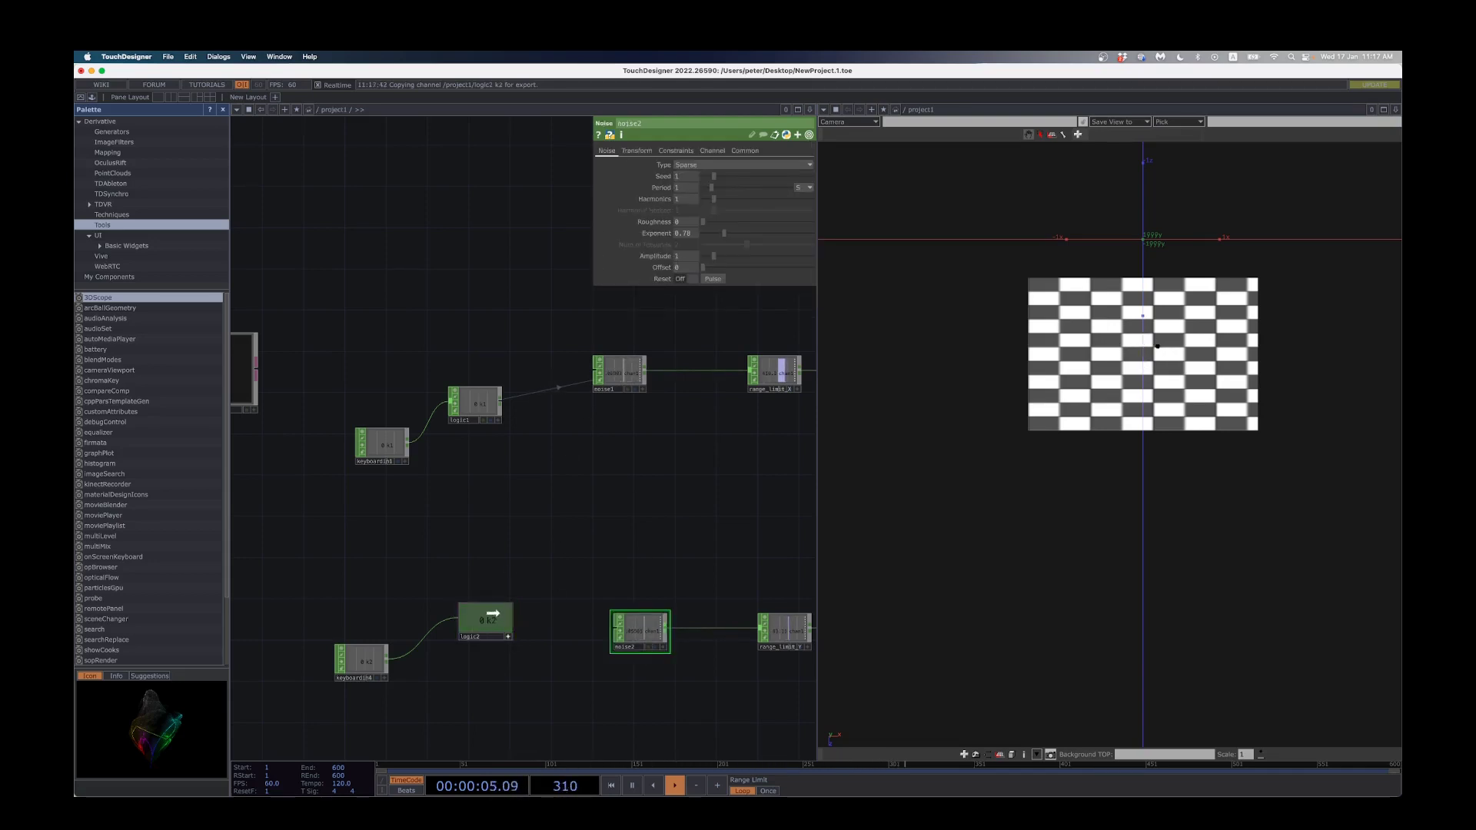
{"action": "left_click_drag", "start_coordinate": [493, 613], "coordinate": [682, 277]}
{"action": "left_click", "coordinate": [685, 270]}
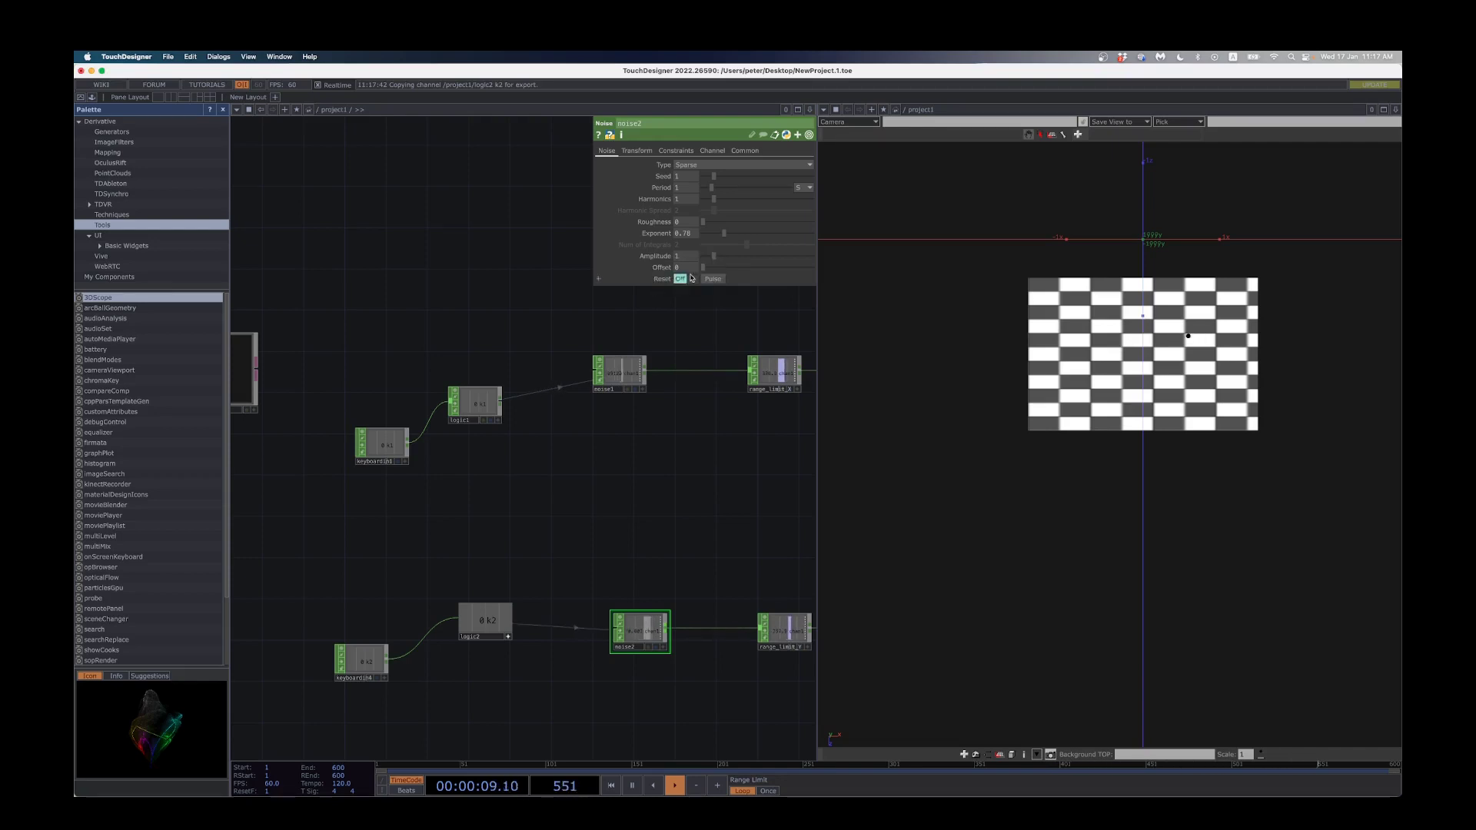
{"action": "left_click", "coordinate": [507, 637]}
{"action": "left_click_drag", "start_coordinate": [488, 621], "coordinate": [498, 661]}
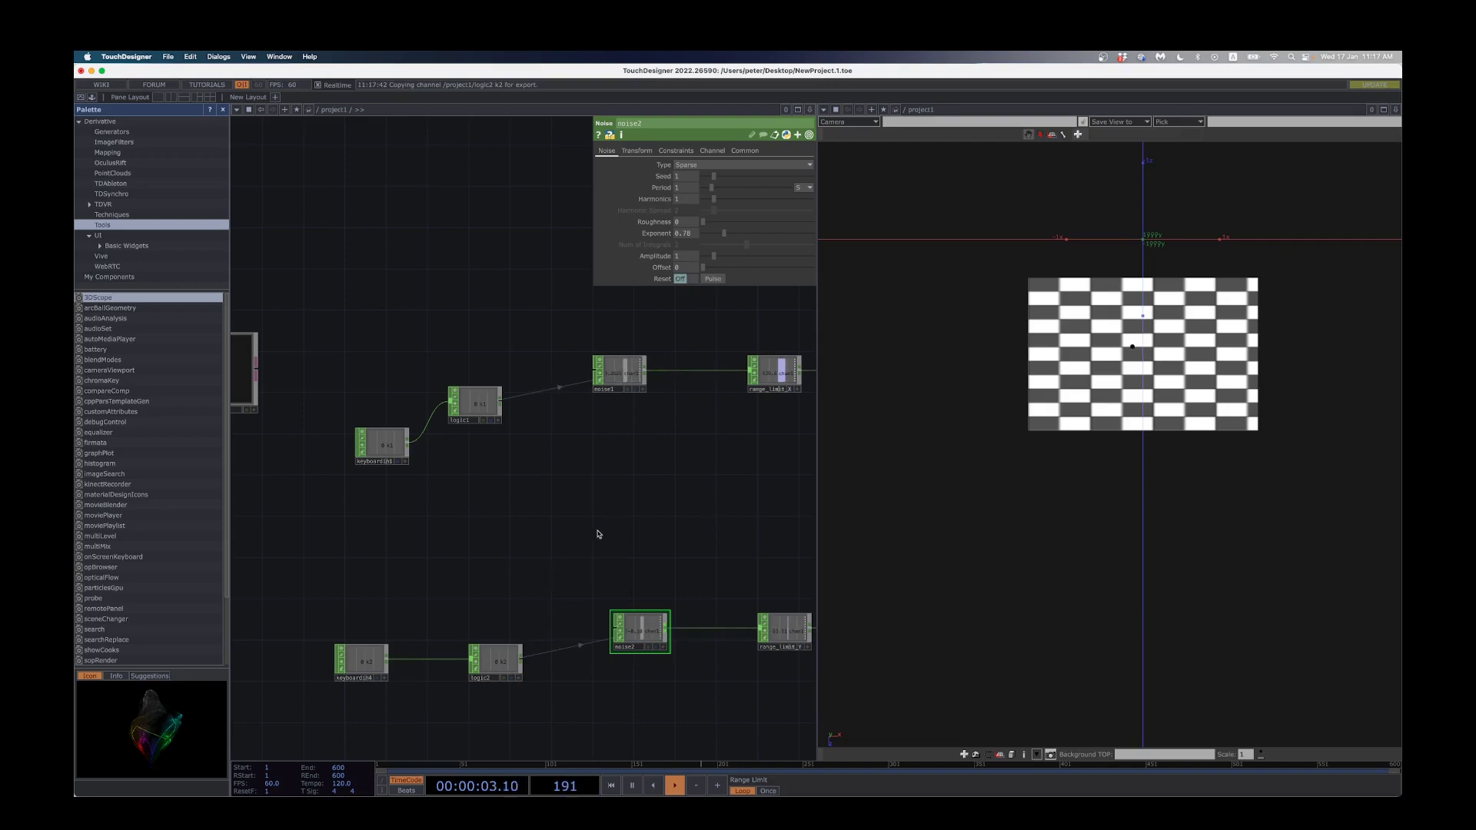
Step: Test whether keyboard inputs 1 and 2 toggle the Reset of noise1 and noise2
{"action": "key", "text": "2"}
{"action": "key", "text": "1"}
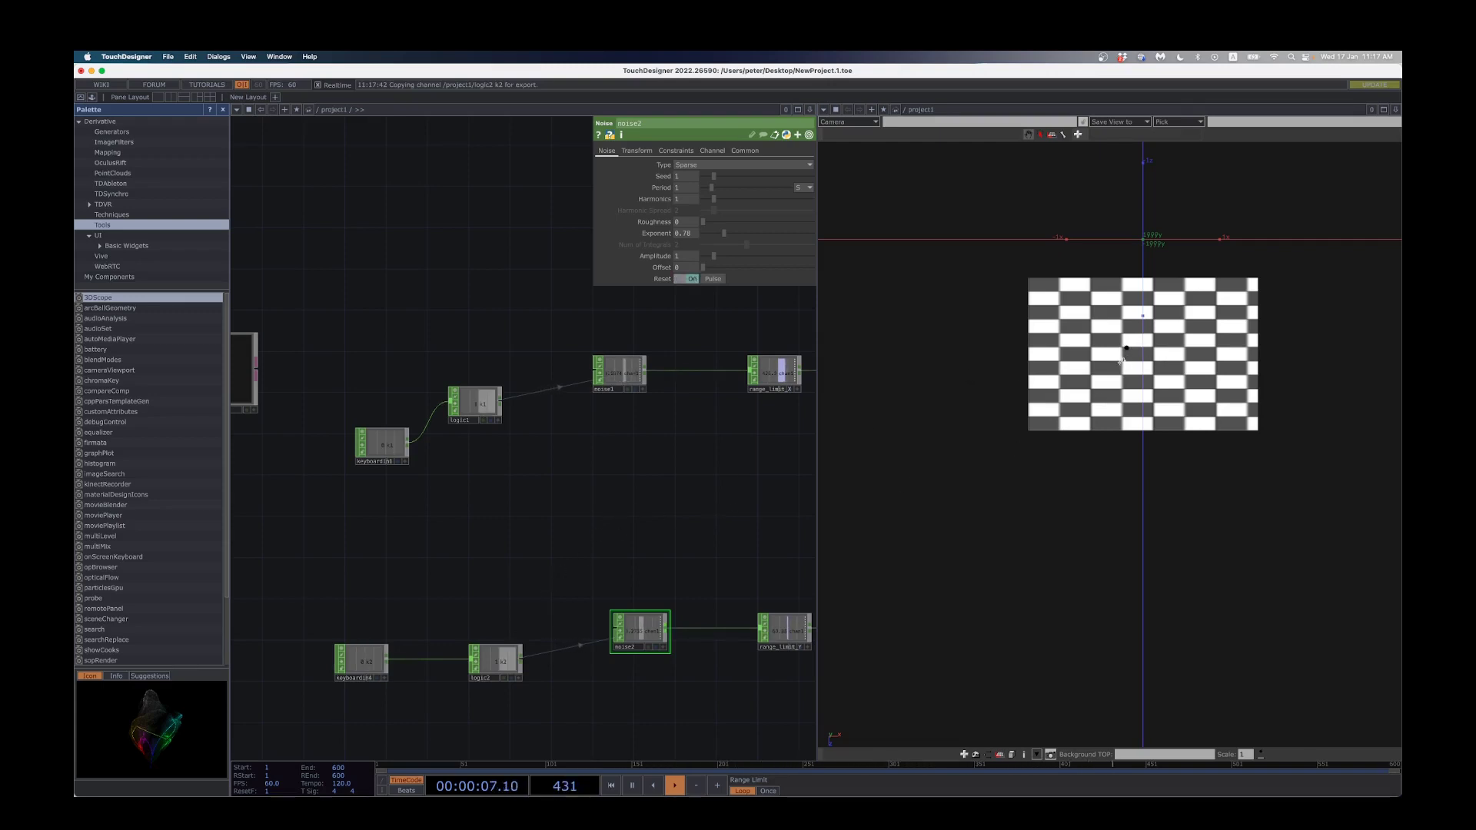
{"action": "key", "text": "1"}
{"action": "key", "text": "2"}
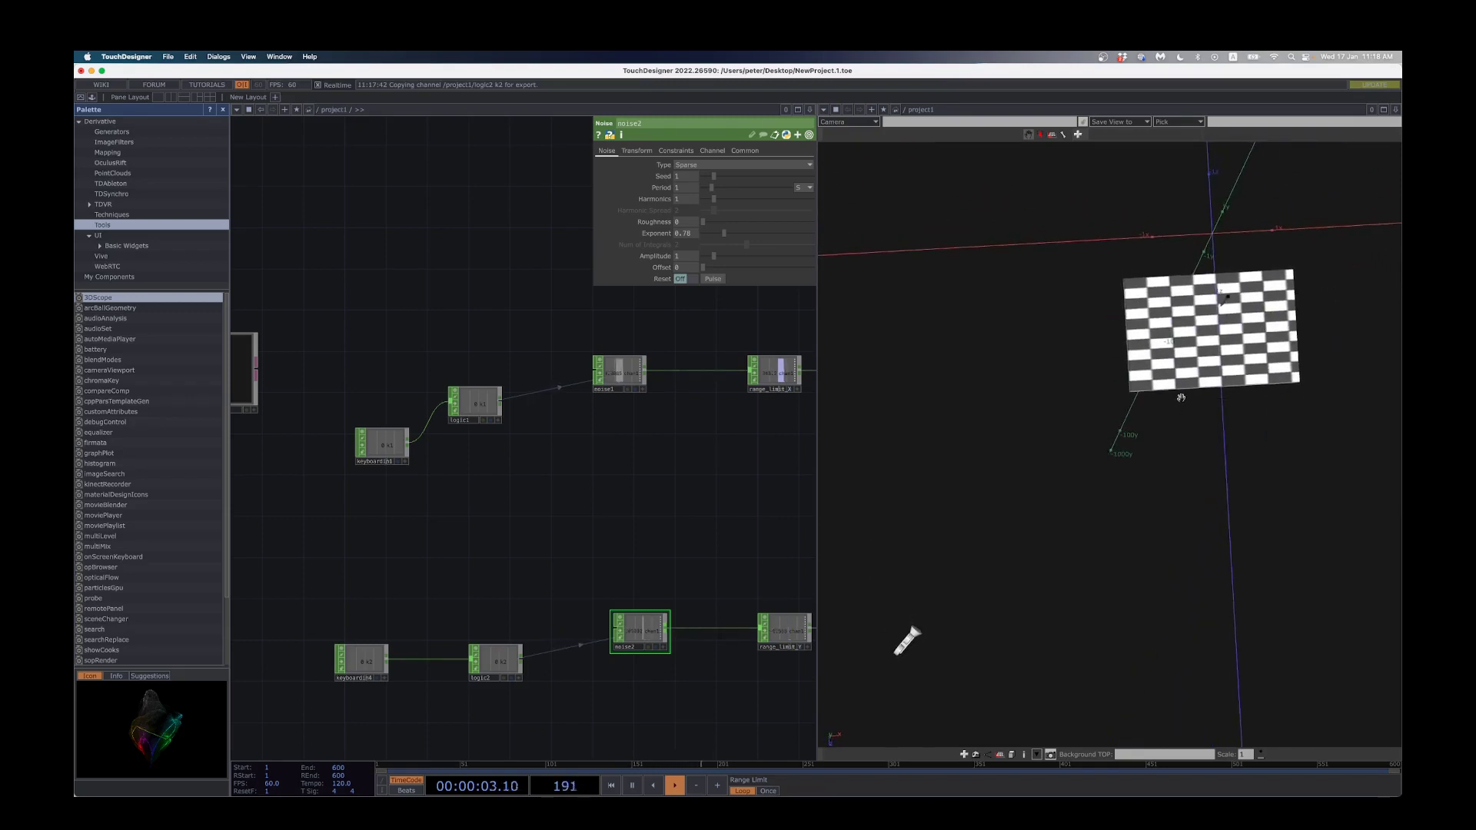
{"action": "key", "text": "1"}
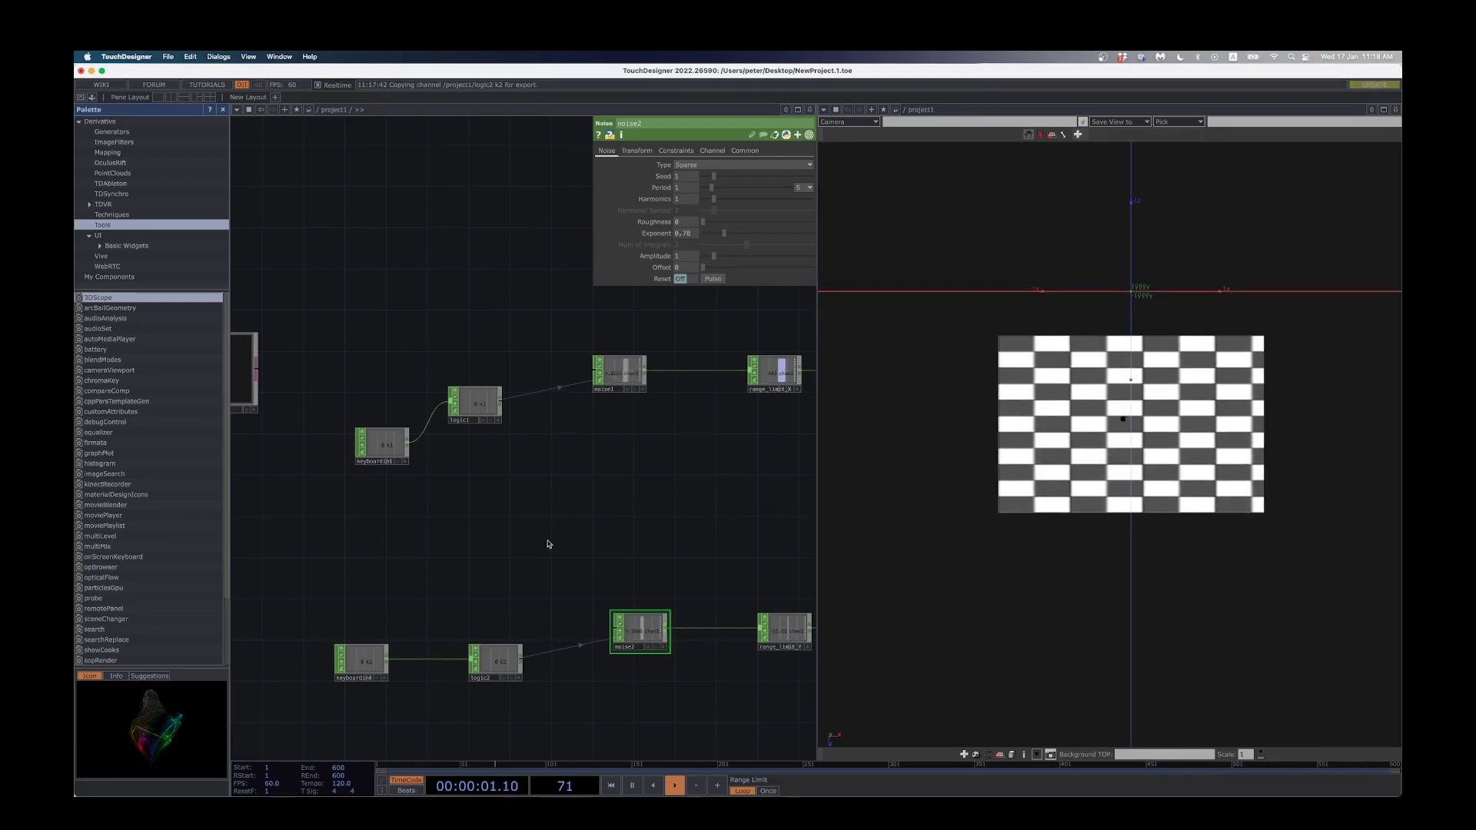
{"action": "key", "text": "2"}
{"action": "key", "text": "1"}
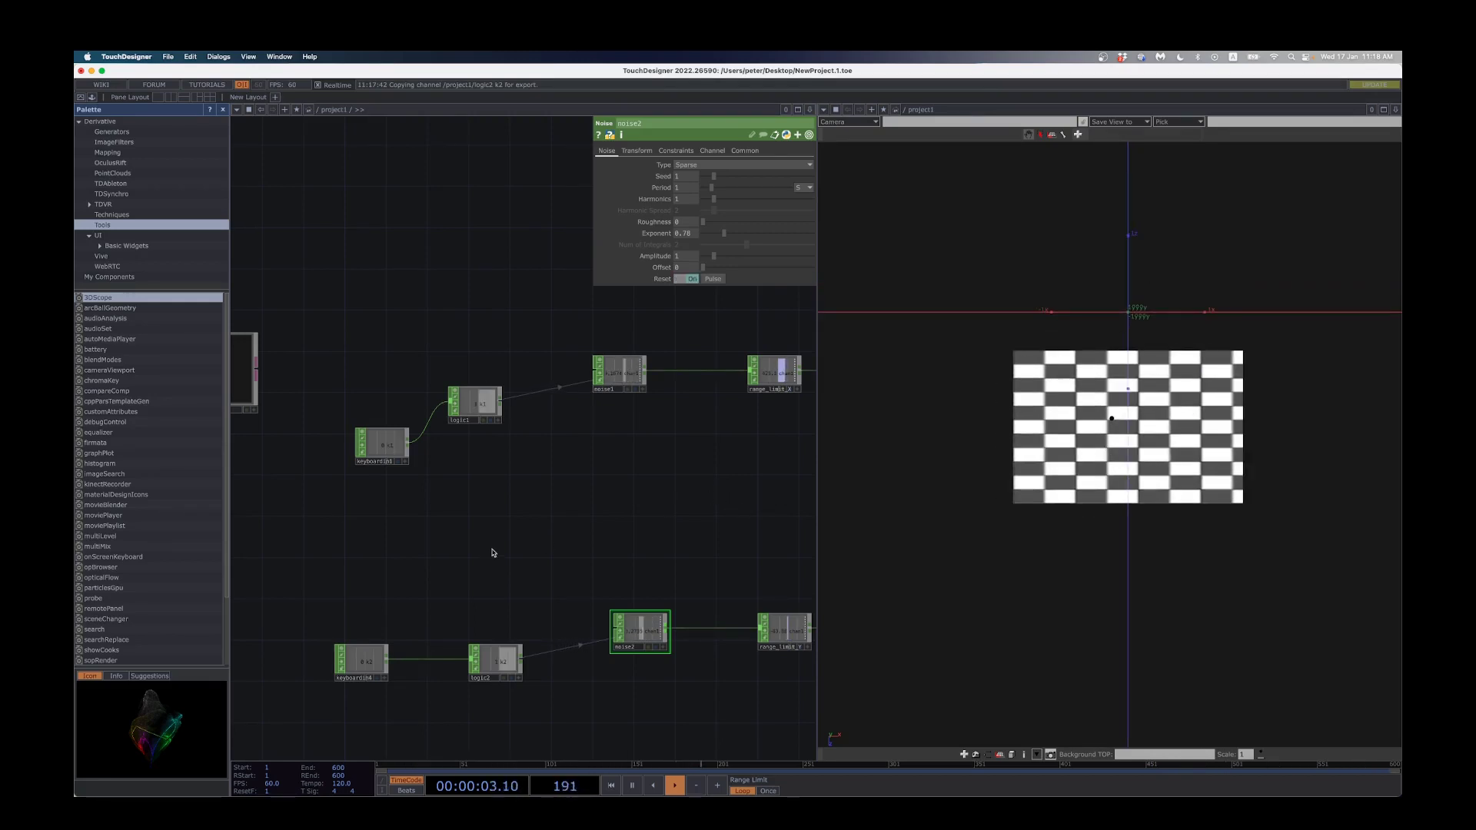
Step: Examine the halted brush over the checkered canvas at different distances, then release both noises and check its movement
{"action": "scroll", "coordinate": [1142, 467], "scroll_direction": "up", "scroll_amount": 5}
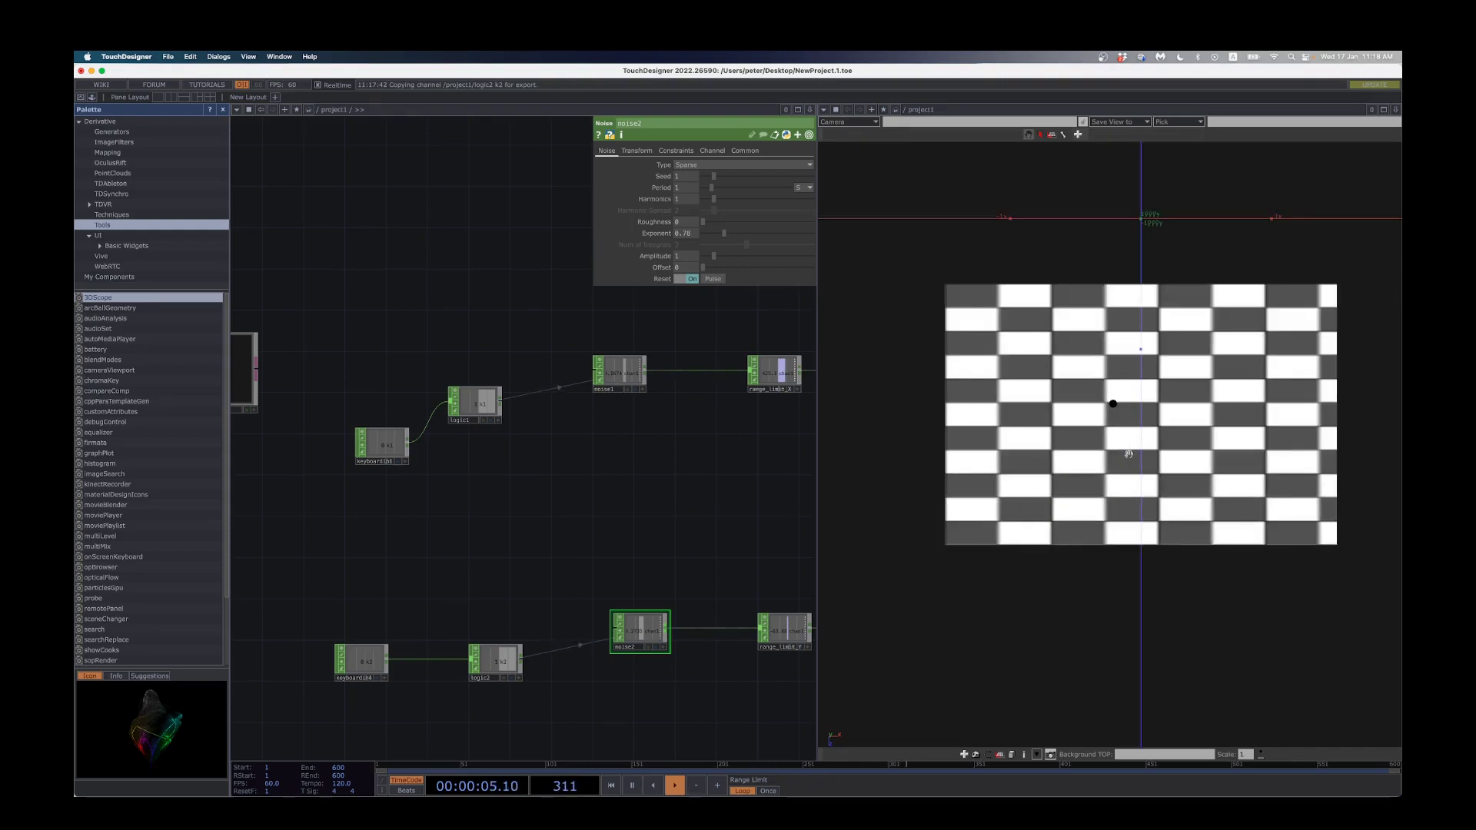
{"action": "scroll", "coordinate": [1129, 454], "scroll_direction": "down", "scroll_amount": 4}
{"action": "scroll", "coordinate": [1125, 449], "scroll_direction": "up", "scroll_amount": 3}
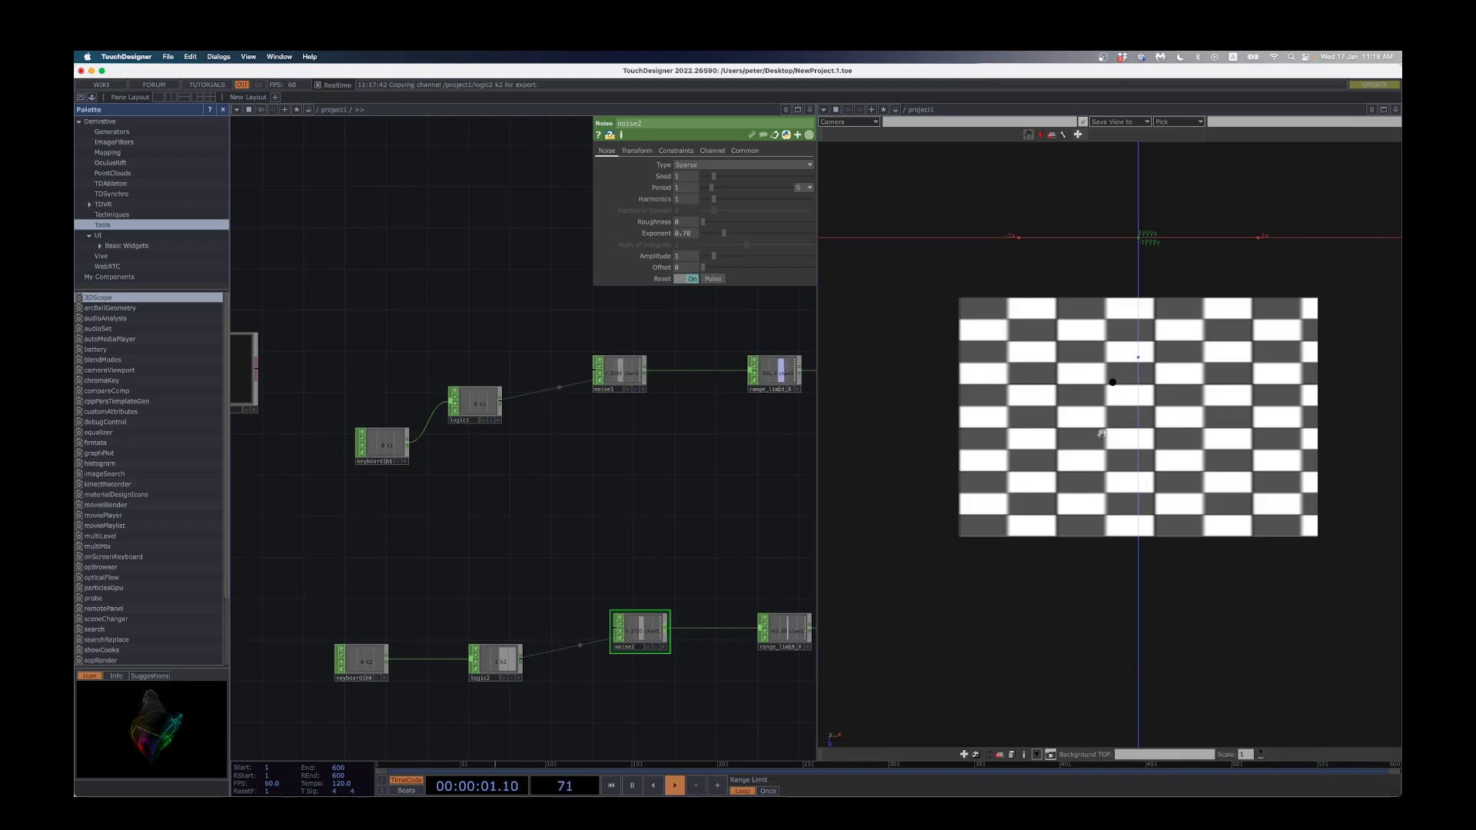
{"action": "scroll", "coordinate": [1102, 433], "scroll_direction": "down", "scroll_amount": 4}
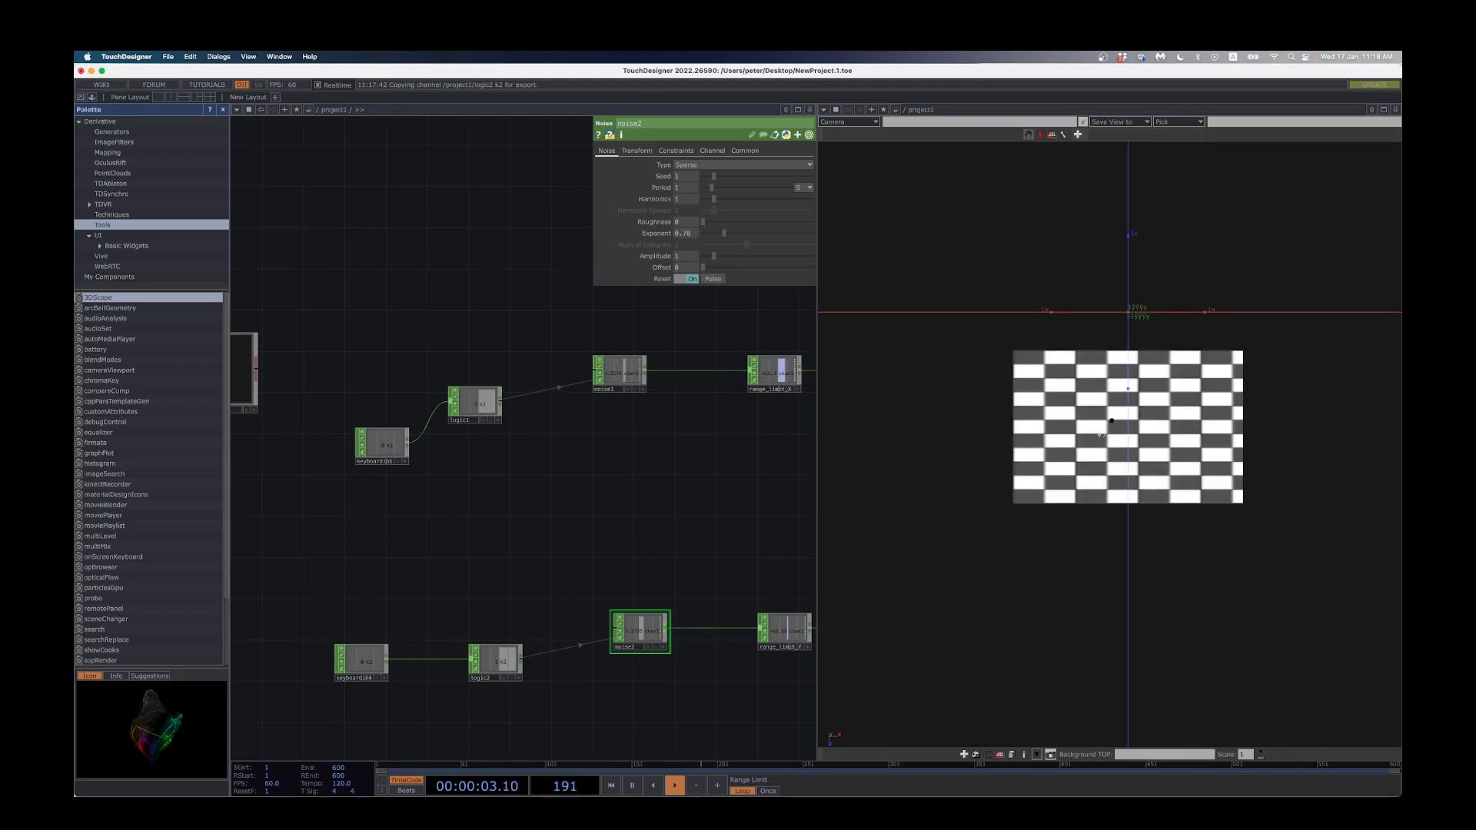
{"action": "scroll", "coordinate": [1101, 435], "scroll_direction": "up", "scroll_amount": 2}
{"action": "scroll", "coordinate": [1101, 435], "scroll_direction": "down", "scroll_amount": 2}
{"action": "key", "text": "1"}
{"action": "left_click_drag", "start_coordinate": [1101, 435], "coordinate": [1201, 325]}
{"action": "key", "text": "2"}
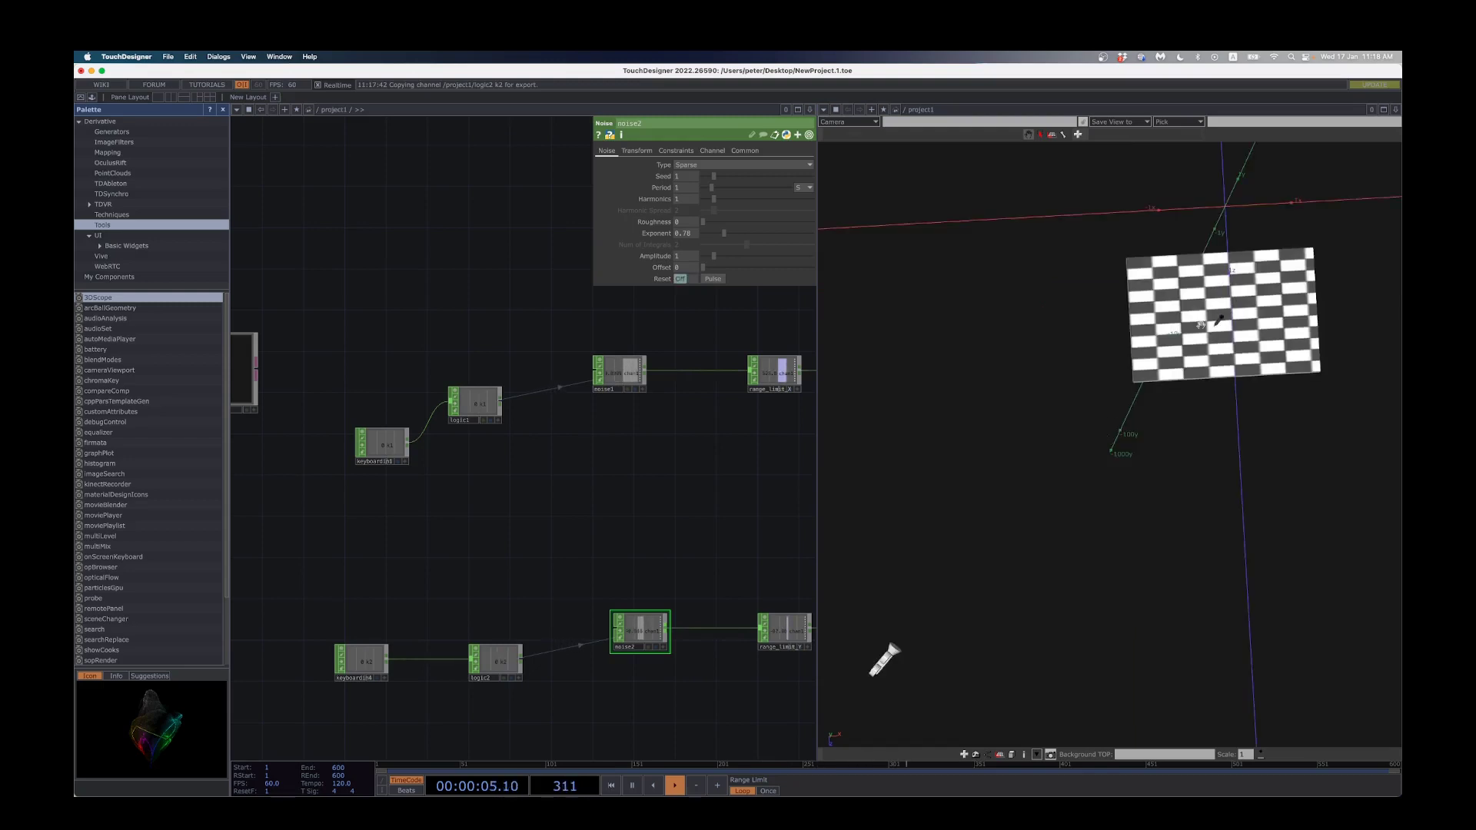
{"action": "key", "text": "1"}
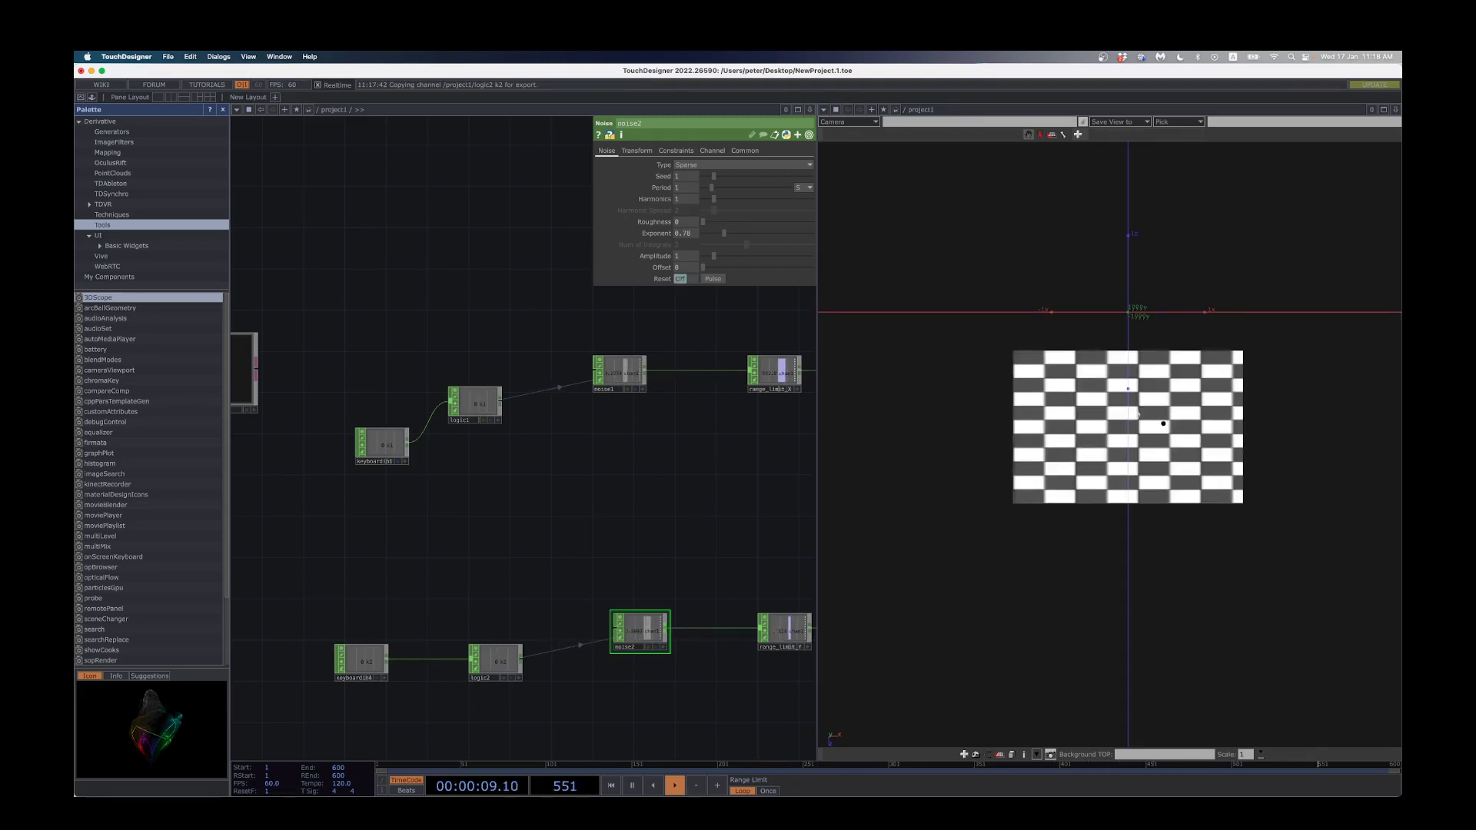
Step: Trigger keyboard inputs 1 and 2 in alternation to check stopping and resuming of each brush movement axis
{"action": "key", "text": "2"}
{"action": "key", "text": "1"}
{"action": "key", "text": "2"}
{"action": "key", "text": "1"}
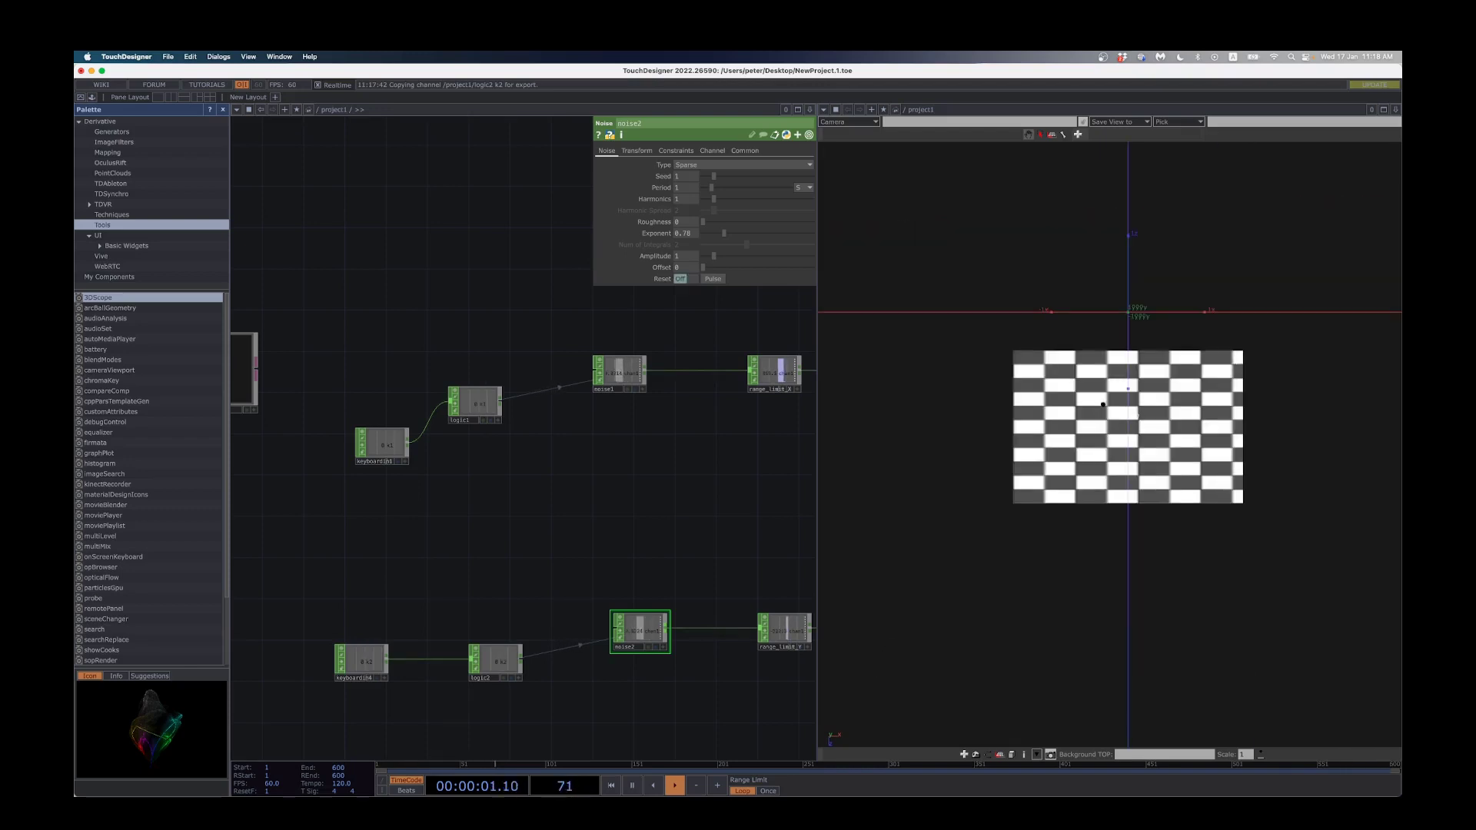
{"action": "key", "text": "2"}
{"action": "key", "text": "1"}
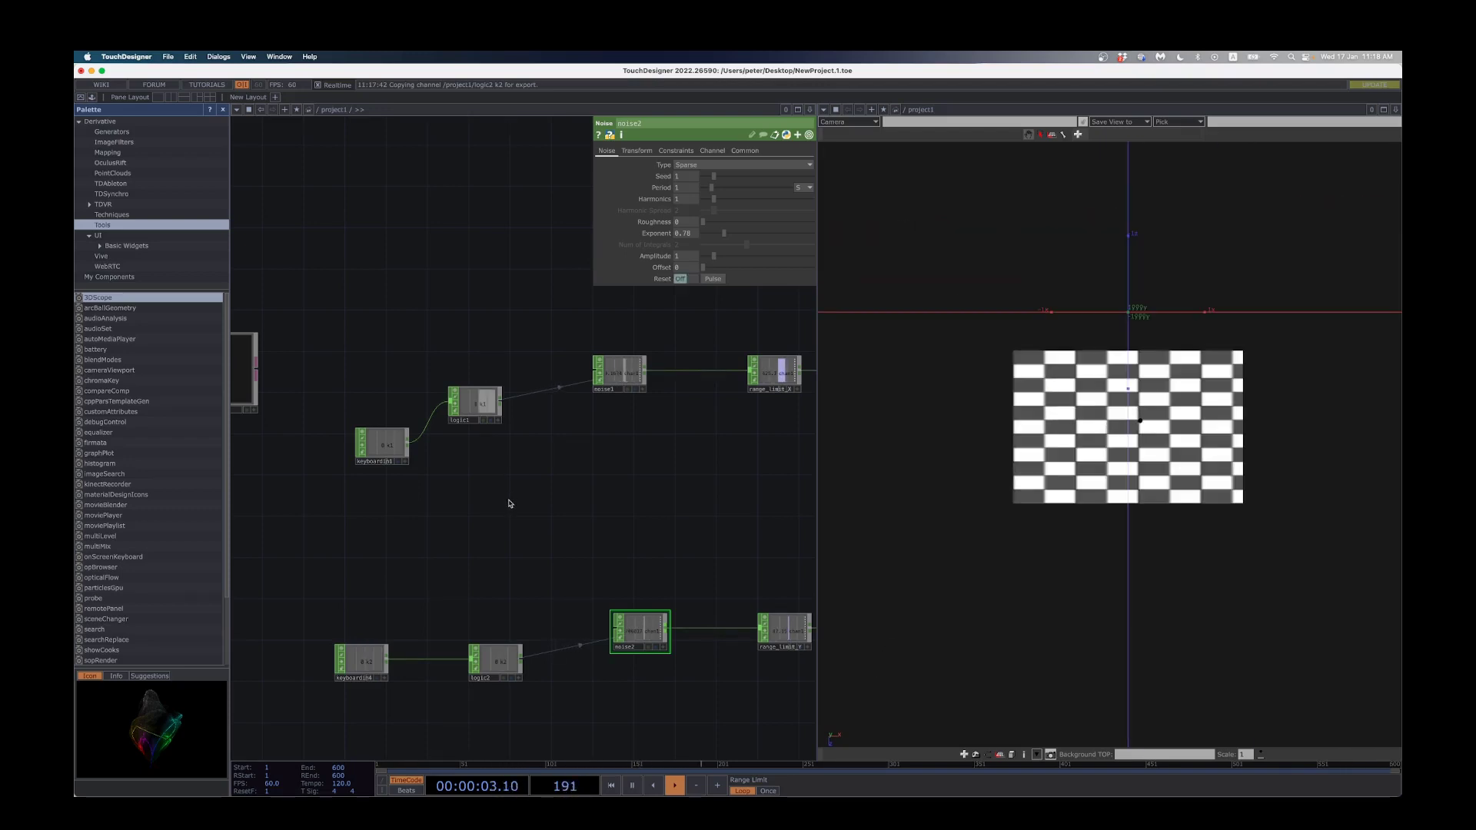
{"action": "key", "text": "2"}
{"action": "key", "text": "2"}
{"action": "key", "text": "2"}
{"action": "key", "text": "1"}
Step: Review the three movement chains, then halt the noises and examine the brush above the canvas in perspective
{"action": "scroll", "coordinate": [510, 501], "scroll_direction": "down", "scroll_amount": 2}
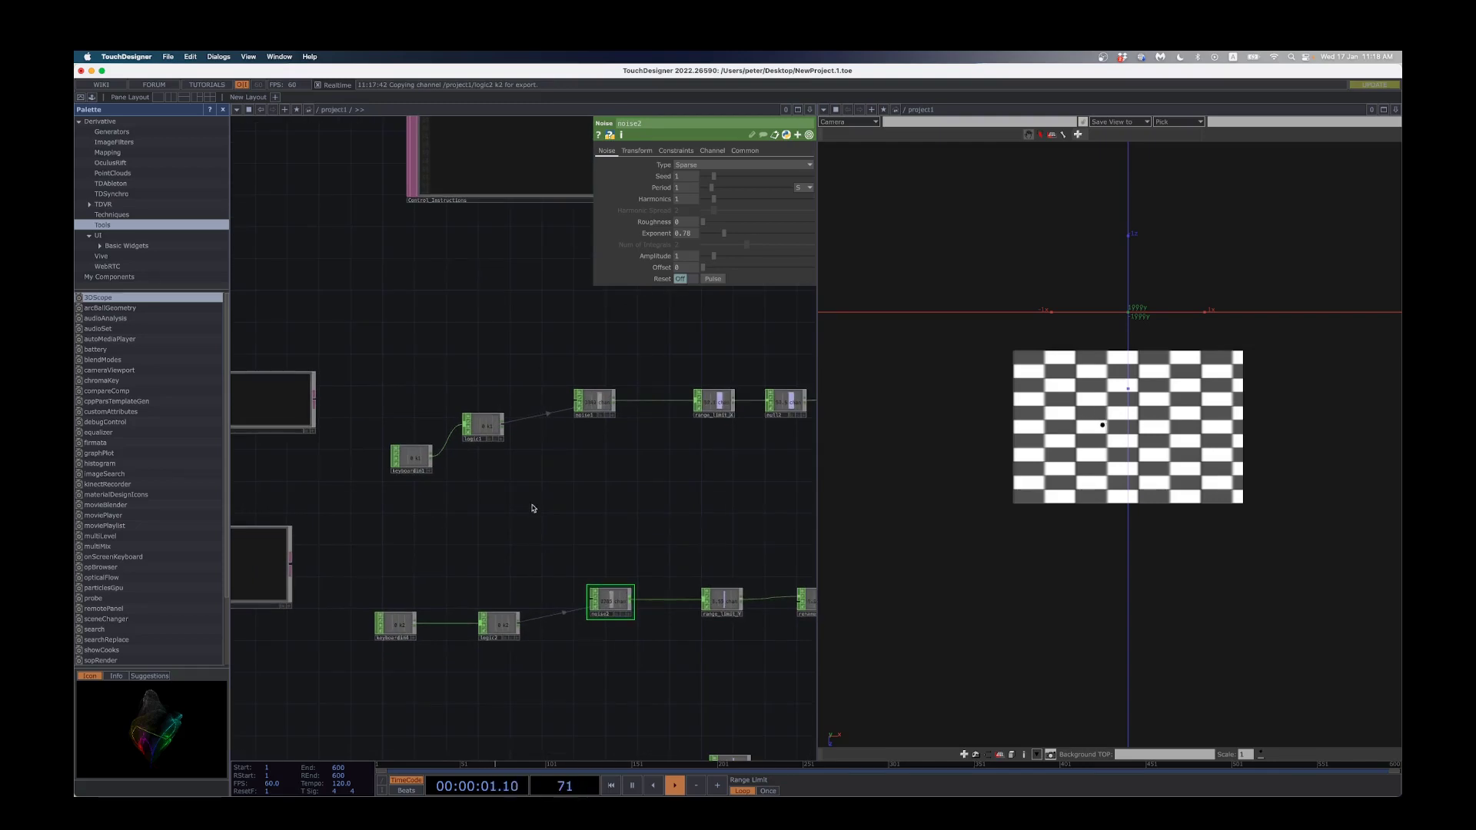
{"action": "scroll", "coordinate": [536, 508], "scroll_direction": "down", "scroll_amount": 2}
{"action": "scroll", "coordinate": [574, 575], "scroll_direction": "down", "scroll_amount": 2}
{"action": "left_click_drag", "start_coordinate": [524, 623], "coordinate": [447, 530]}
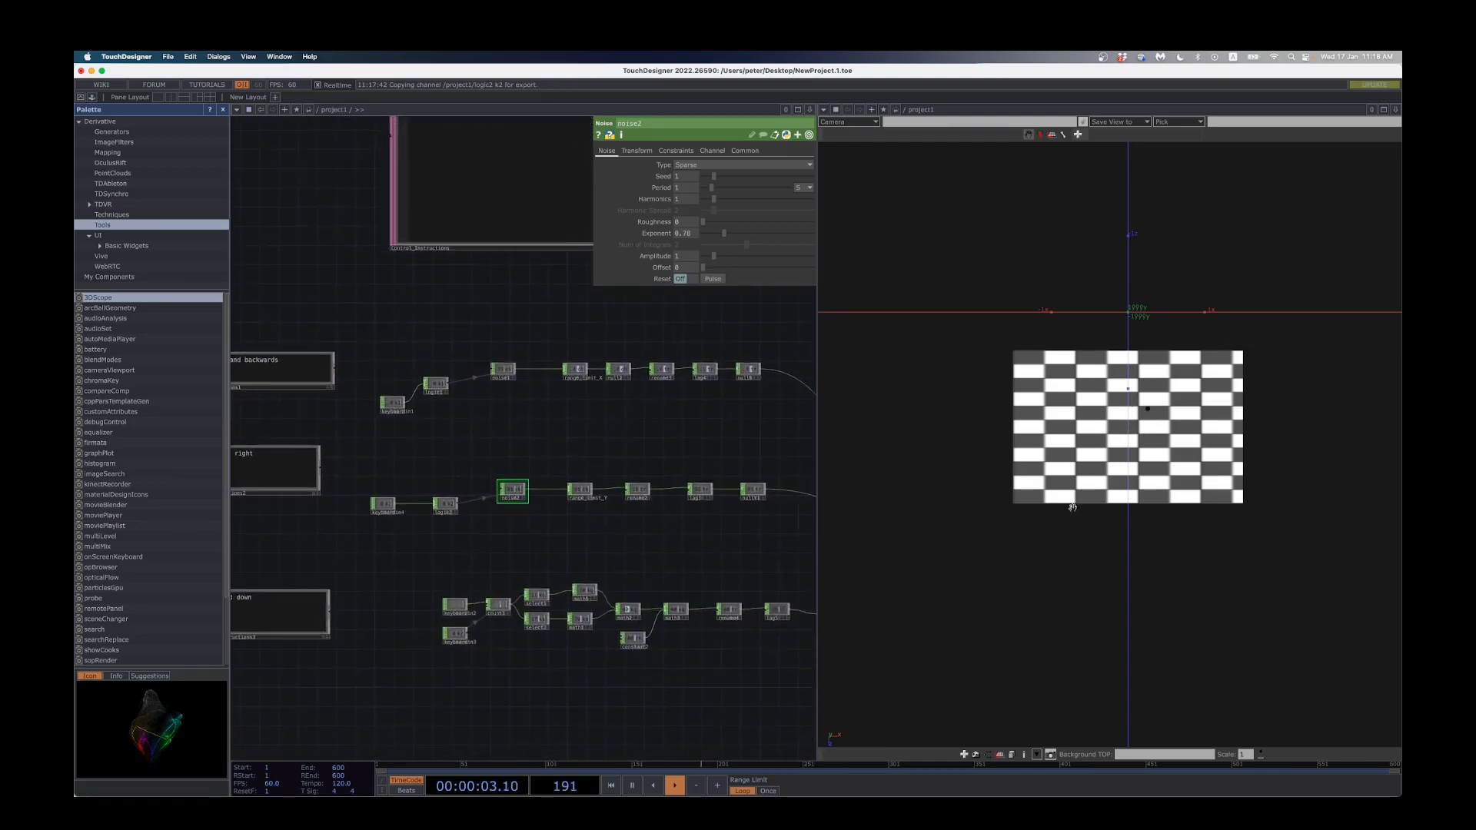
{"action": "left_click_drag", "start_coordinate": [1130, 483], "coordinate": [1117, 544]}
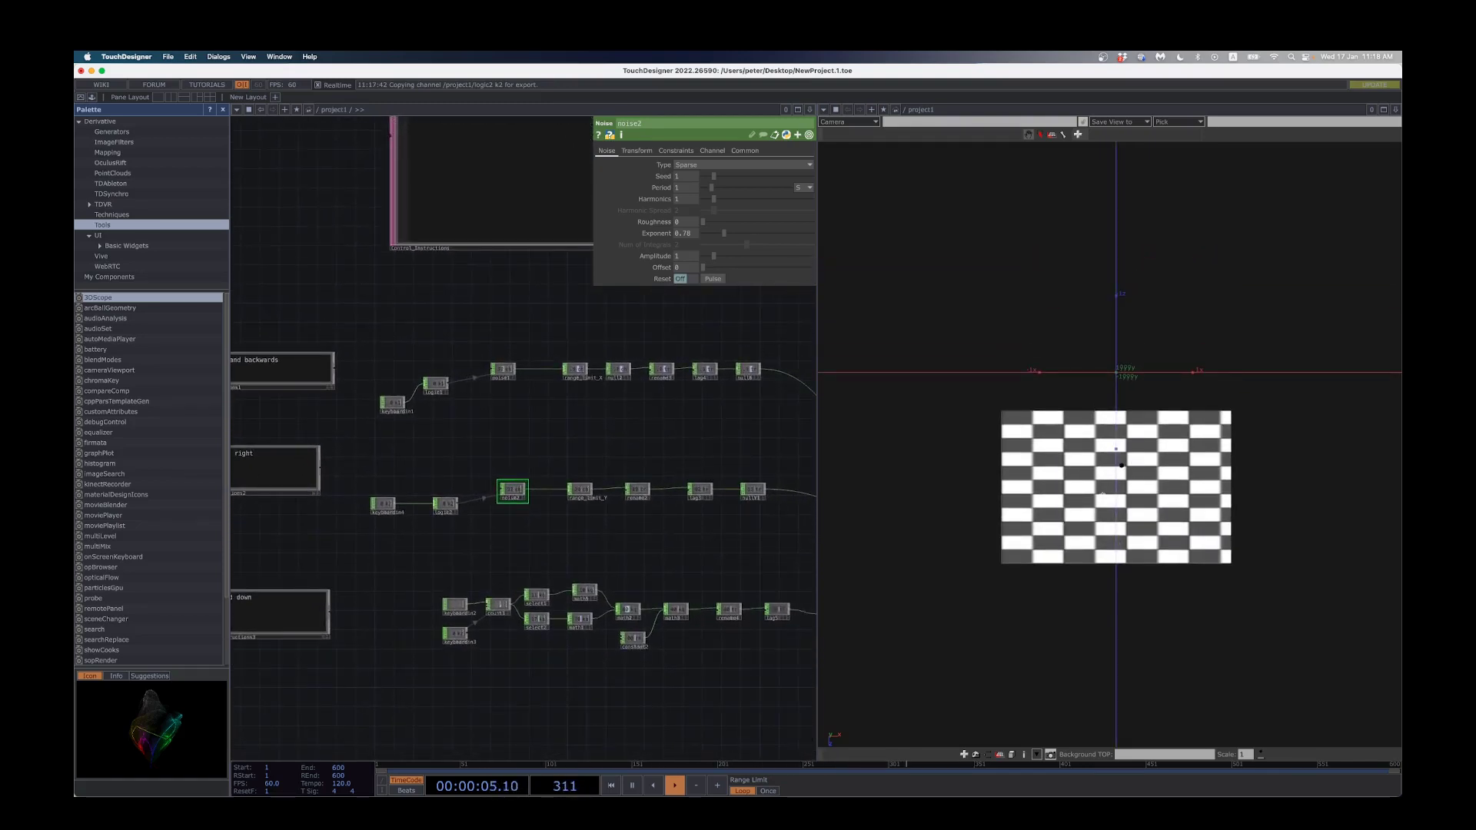
{"action": "key", "text": "3"}
{"action": "key", "text": "2"}
{"action": "left_click_drag", "start_coordinate": [1178, 434], "coordinate": [1200, 401]}
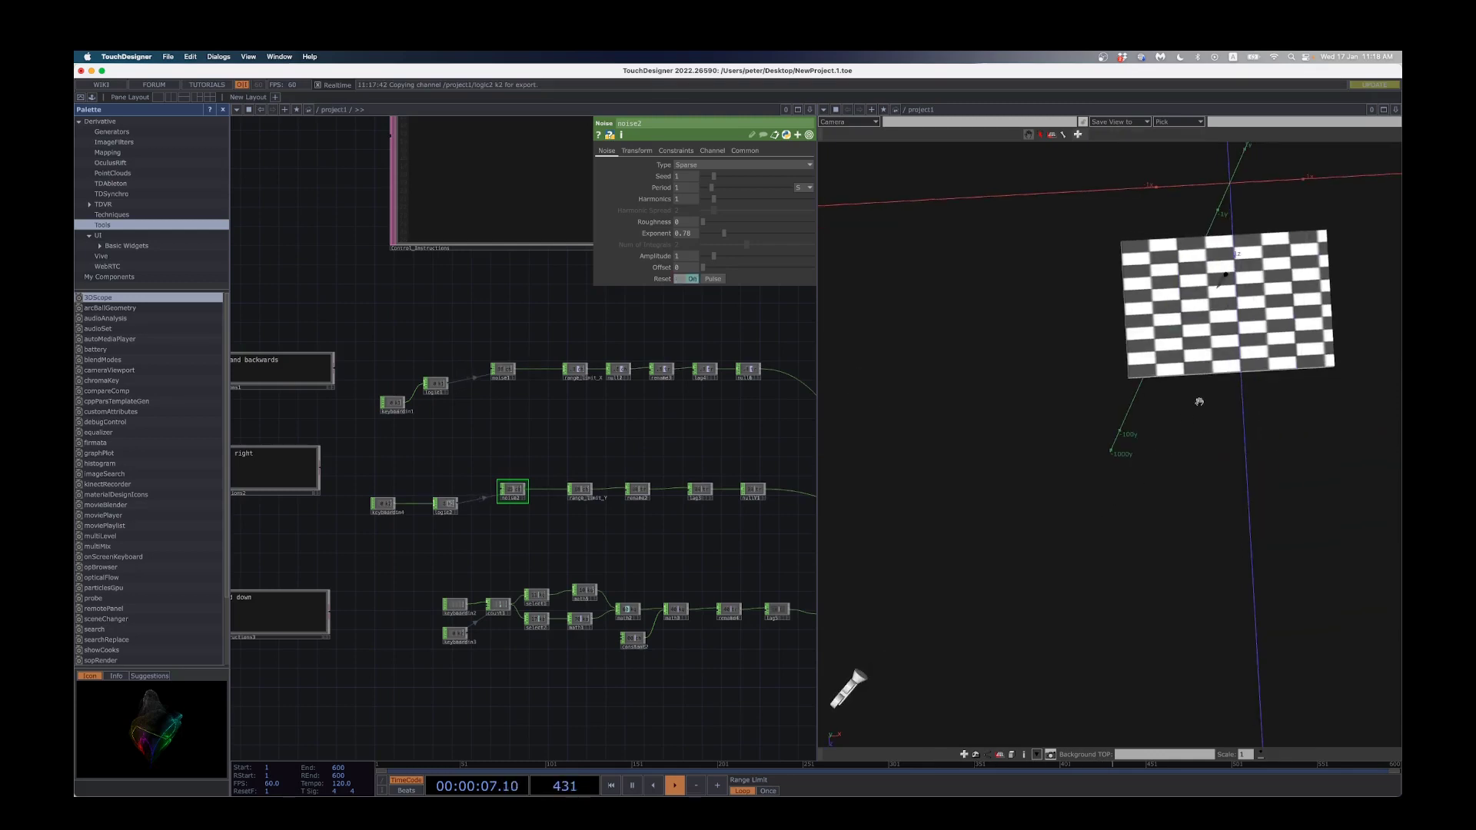
{"action": "right_click_drag", "start_coordinate": [1200, 401], "coordinate": [1169, 577]}
{"action": "left_click_drag", "start_coordinate": [1169, 577], "coordinate": [1190, 496]}
{"action": "scroll", "coordinate": [1190, 496], "scroll_direction": "up", "scroll_amount": 5}
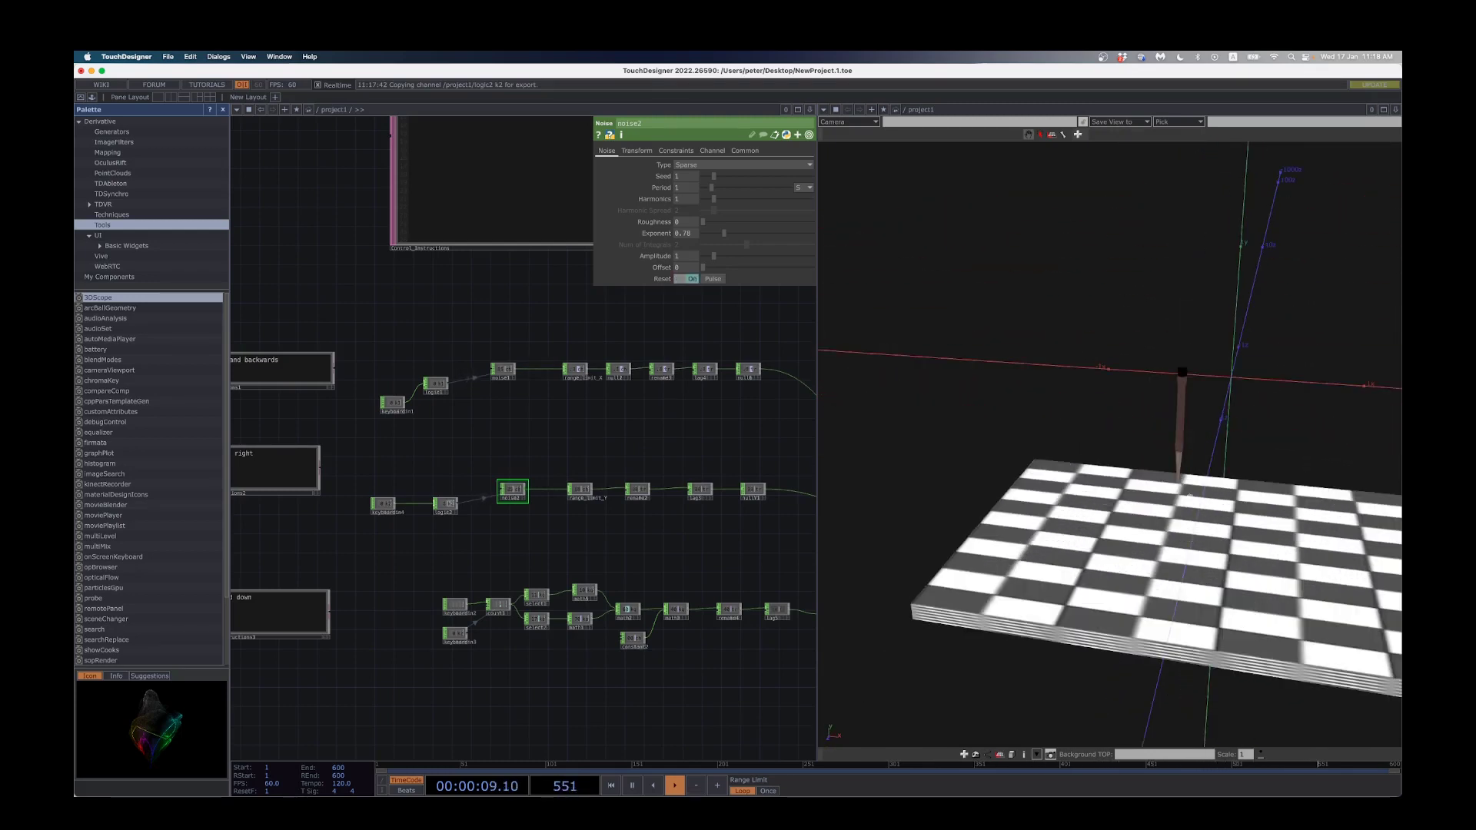
{"action": "scroll", "coordinate": [1190, 496], "scroll_direction": "up", "scroll_amount": 2}
{"action": "right_click_drag", "start_coordinate": [1191, 496], "coordinate": [1055, 538]}
{"action": "left_click_drag", "start_coordinate": [1055, 538], "coordinate": [1072, 520]}
Step: Release and halt the noises once more, and examine the brush's height above the canvas from the side
{"action": "key", "text": "2"}
{"action": "key", "text": "1"}
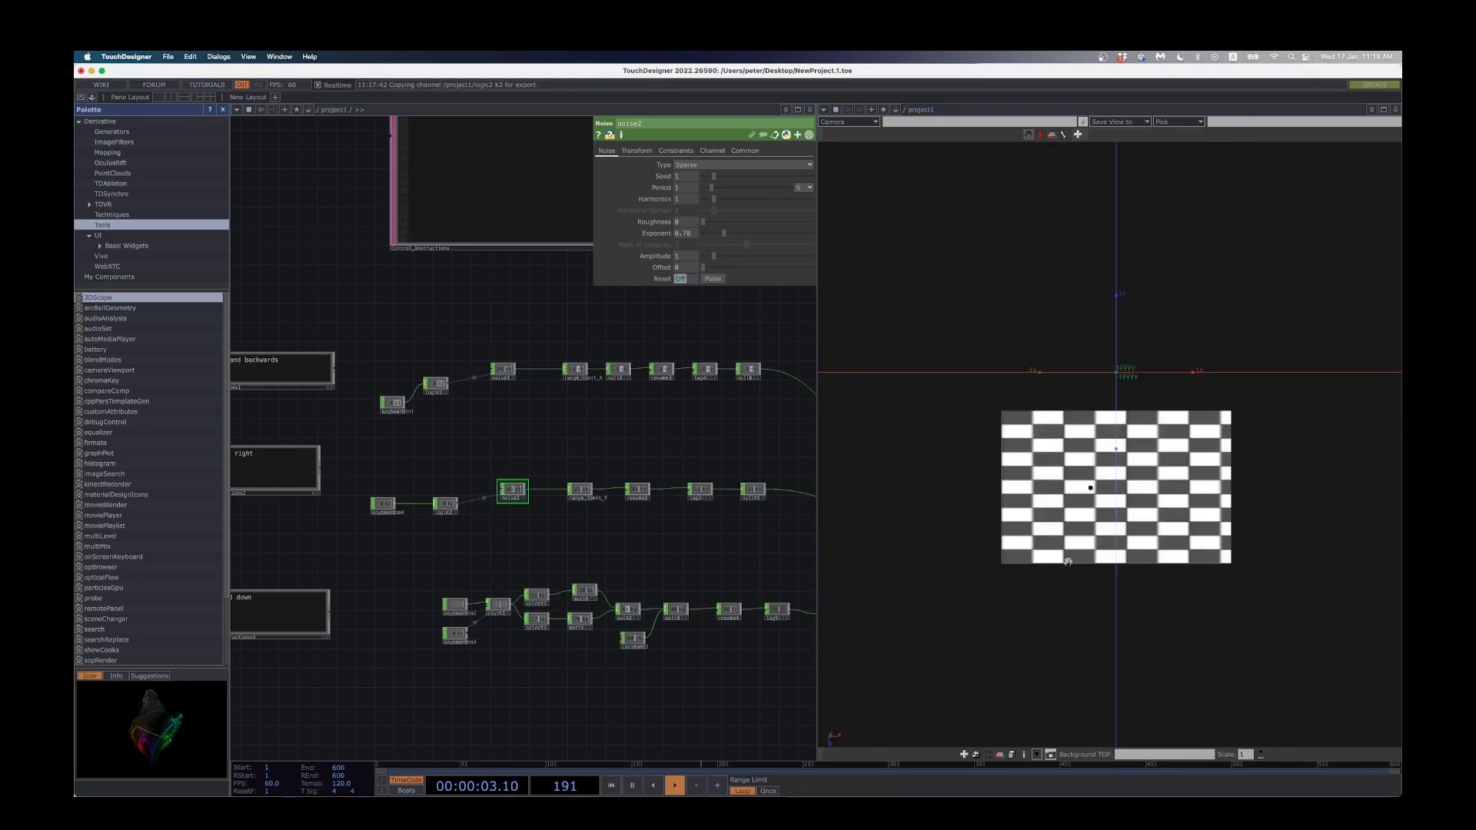
{"action": "key", "text": "2"}
{"action": "key", "text": "3"}
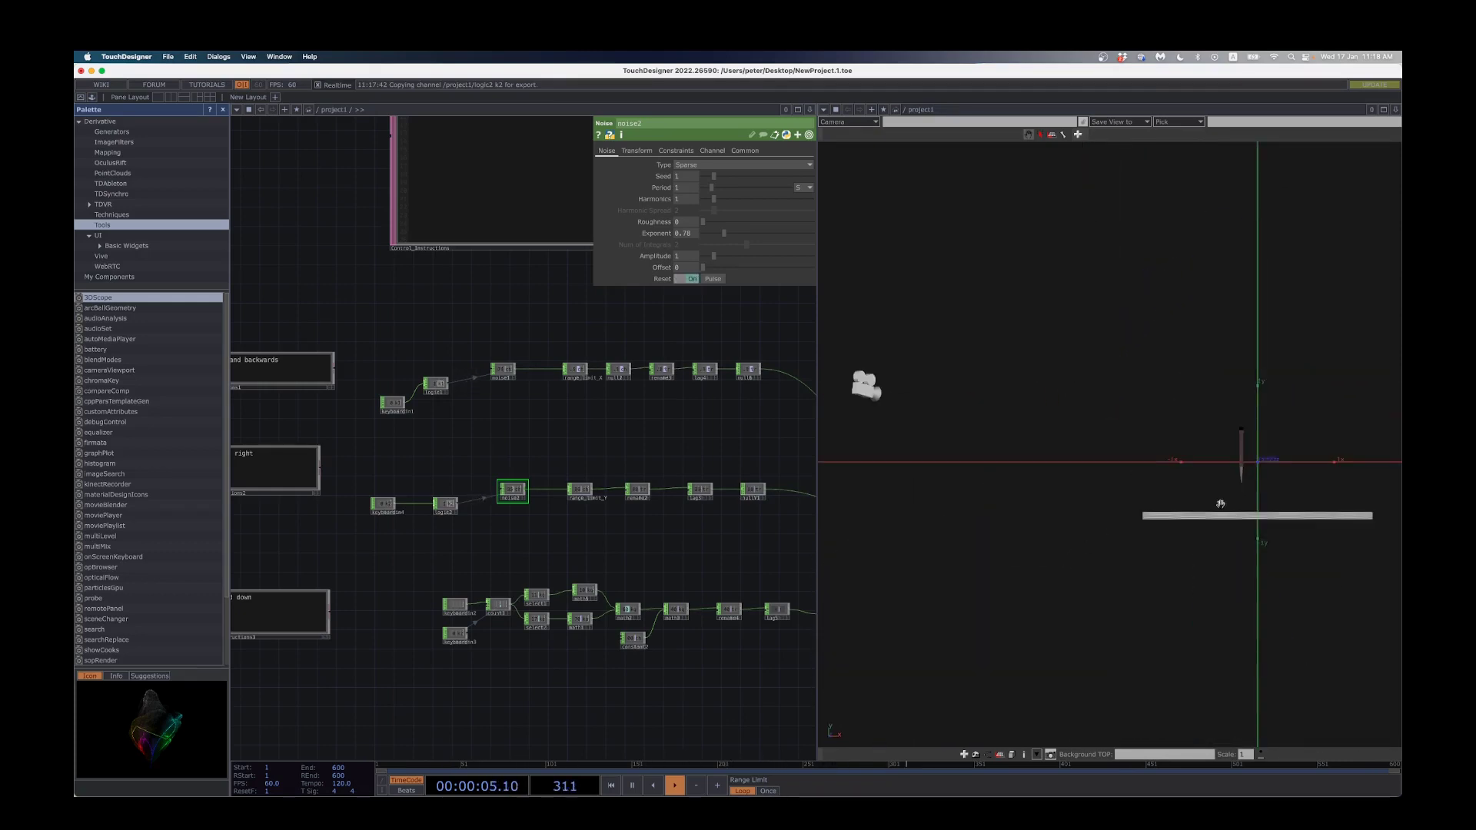
{"action": "right_click_drag", "start_coordinate": [1238, 508], "coordinate": [1124, 511]}
{"action": "scroll", "coordinate": [1124, 511], "scroll_direction": "up", "scroll_amount": 4}
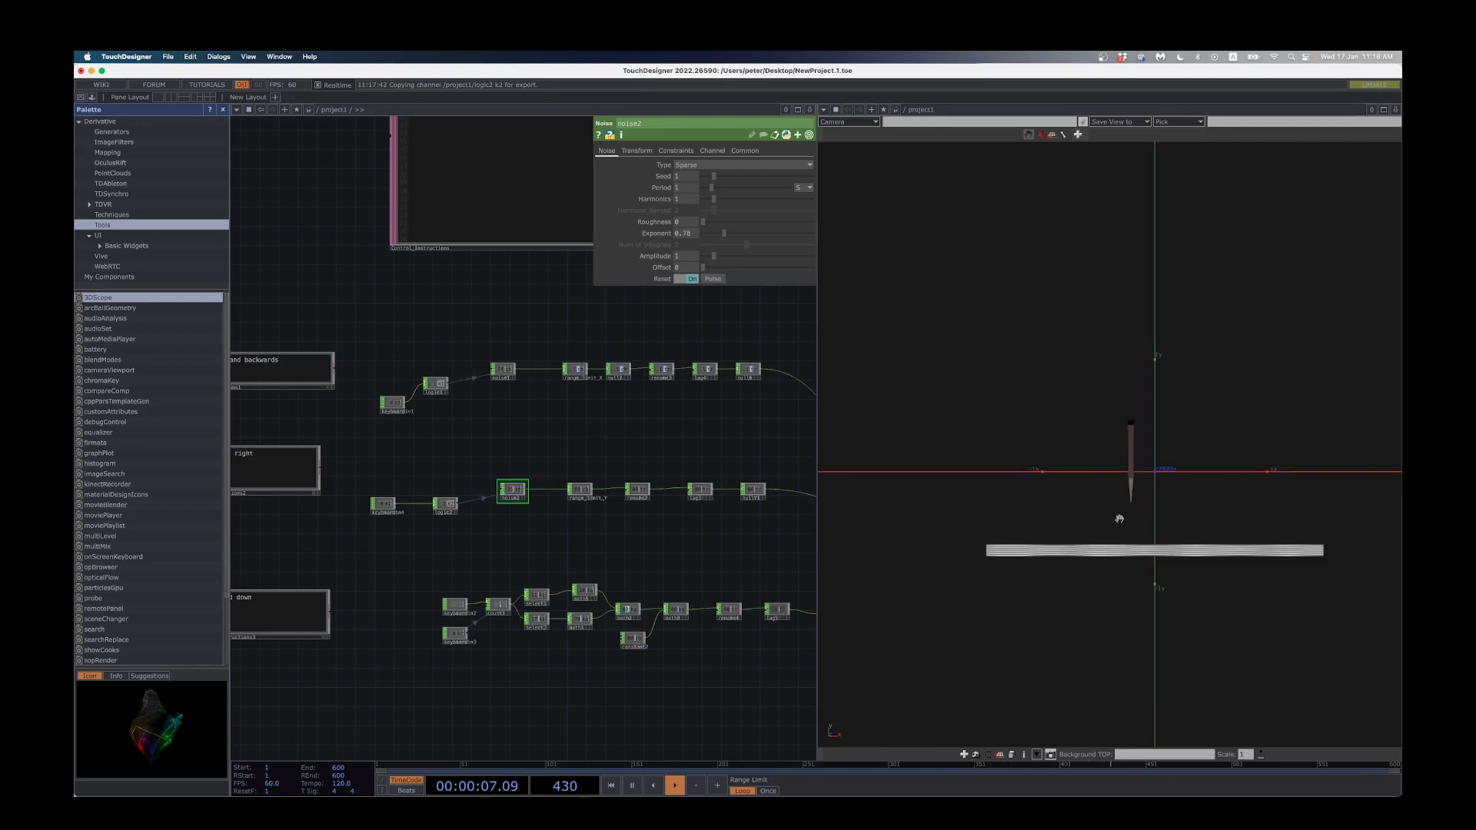
{"action": "scroll", "coordinate": [1122, 523], "scroll_direction": "down", "scroll_amount": 2}
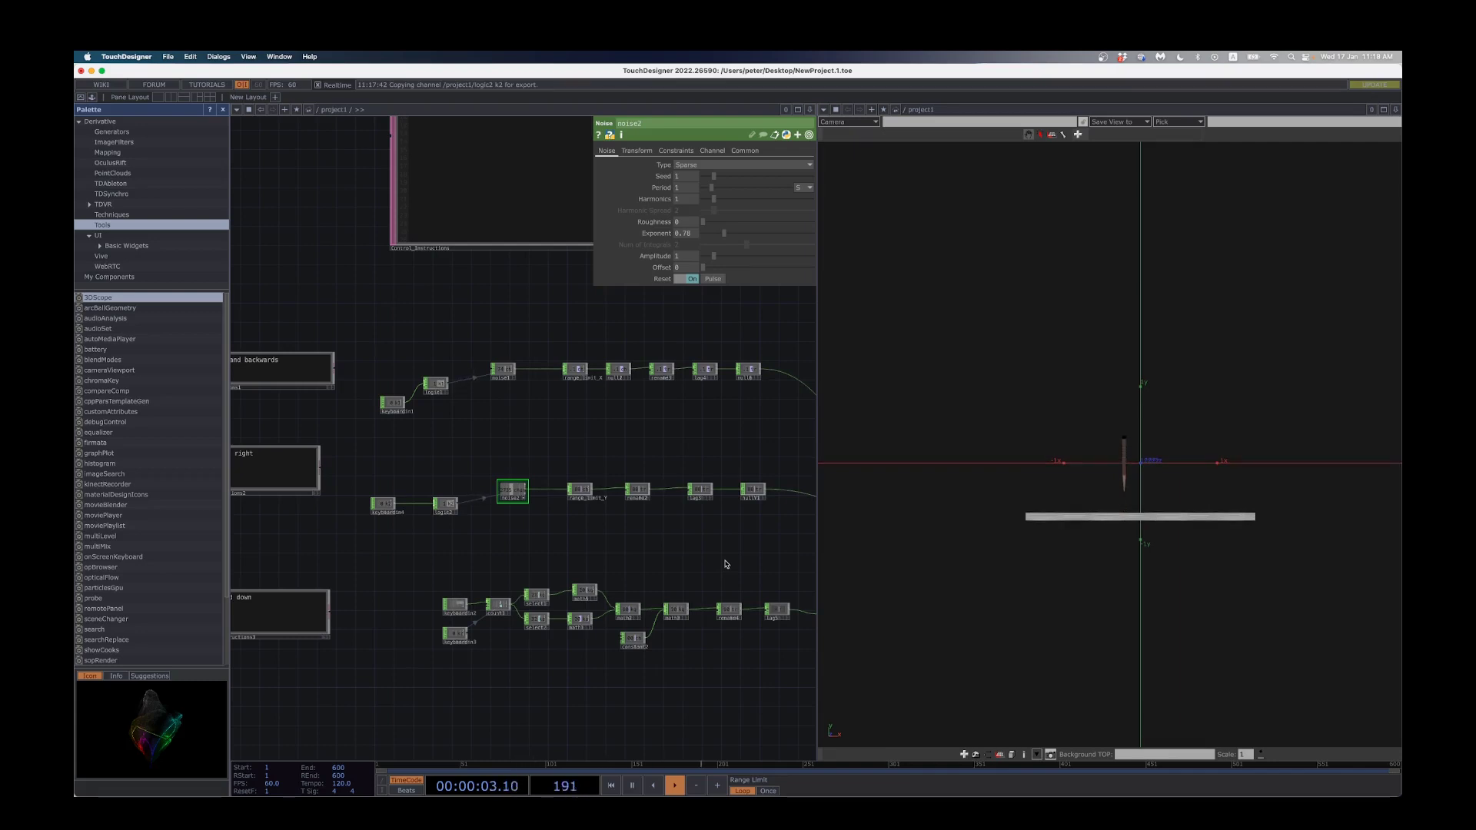
{"action": "scroll", "coordinate": [684, 546], "scroll_direction": "down", "scroll_amount": 10}
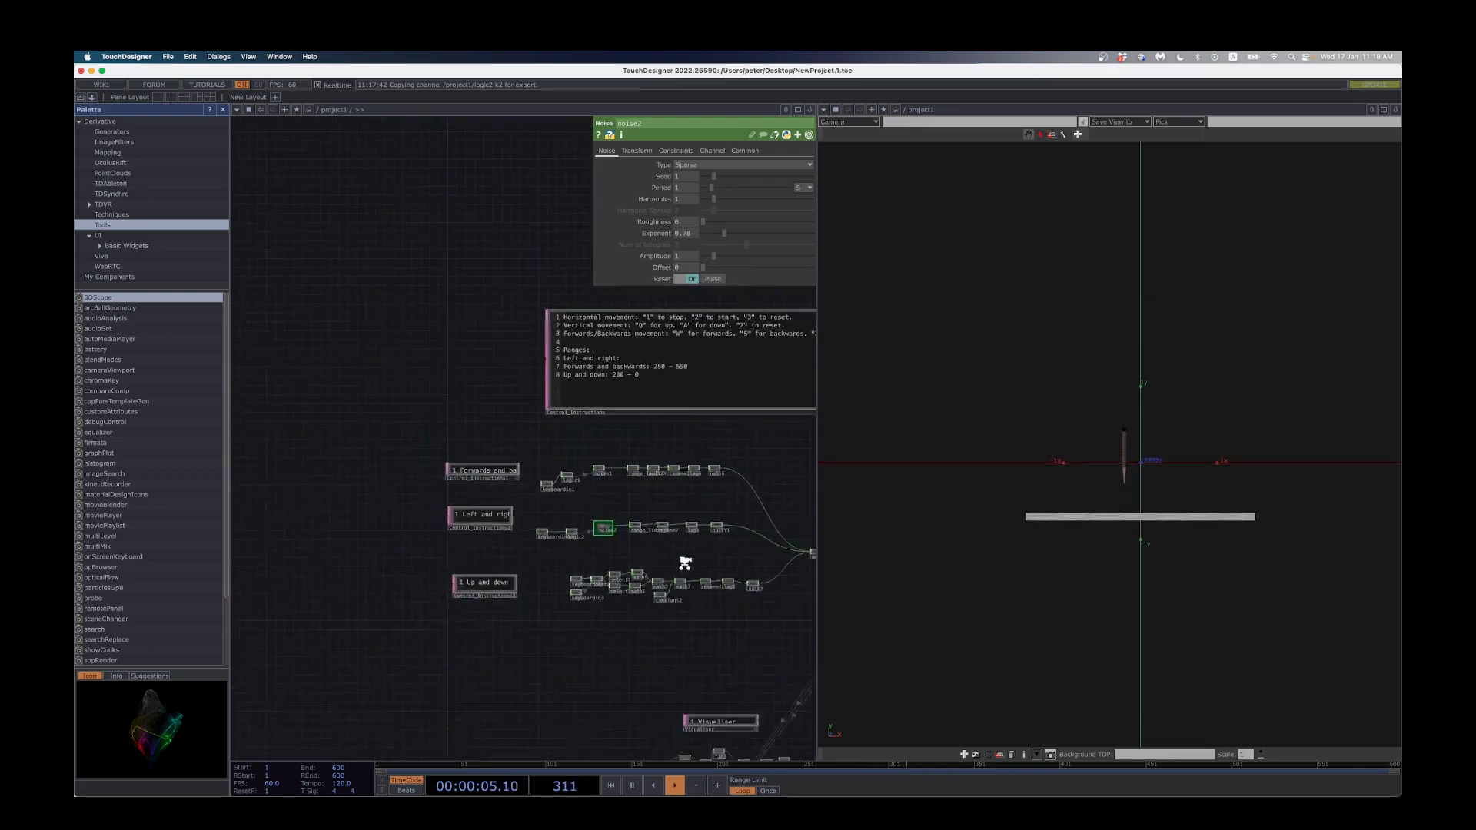